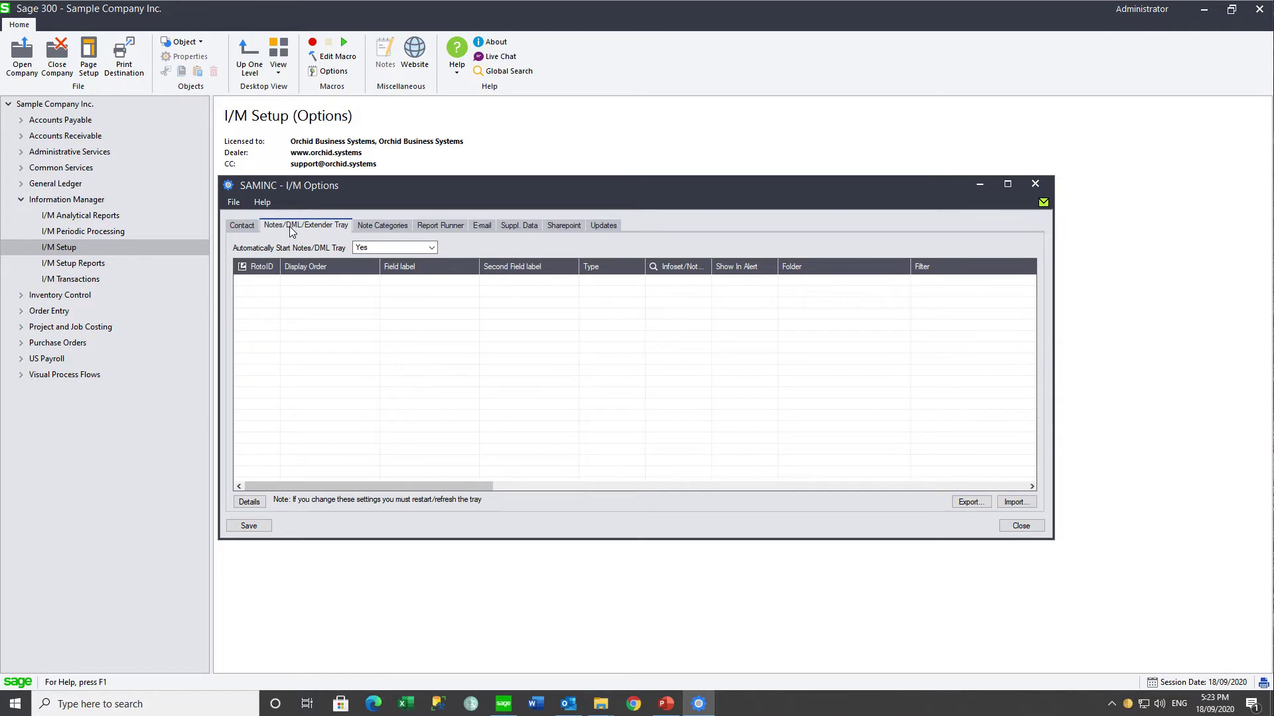
# - Add a tray configuration line with RotoID AP2100 and display order 1
pyautogui.click(262, 281)
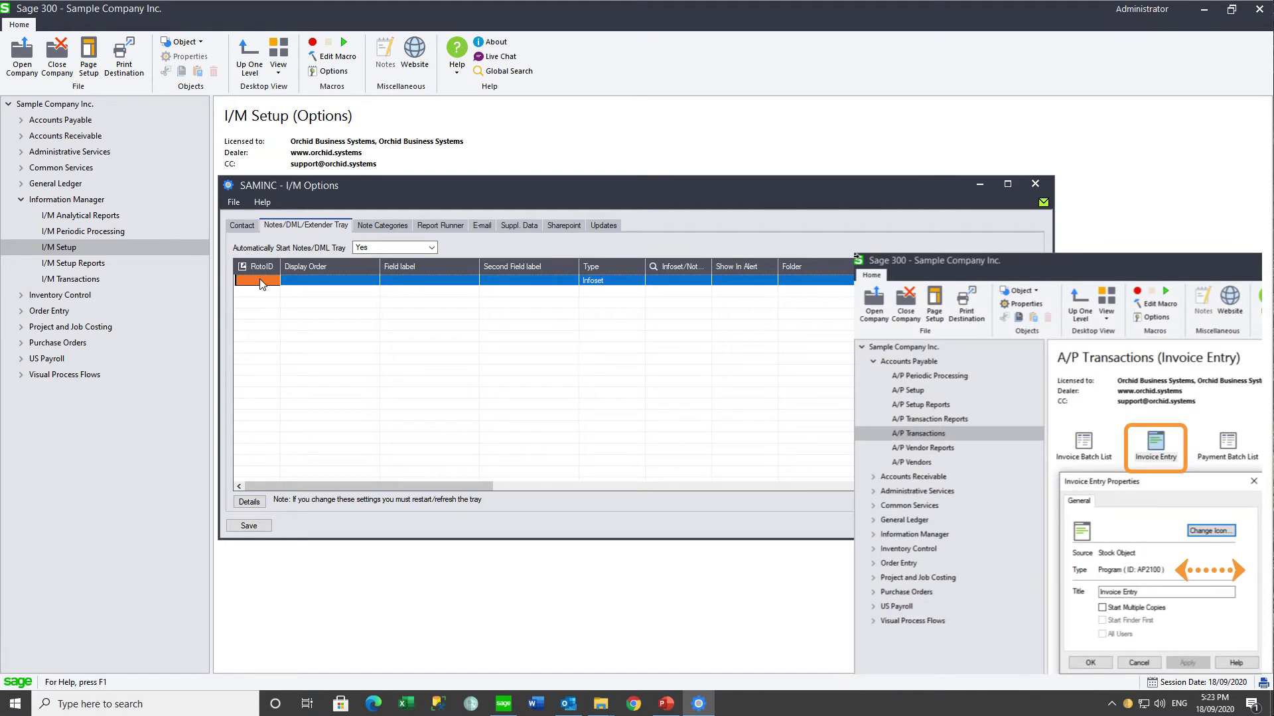
pyautogui.write('AP2100')
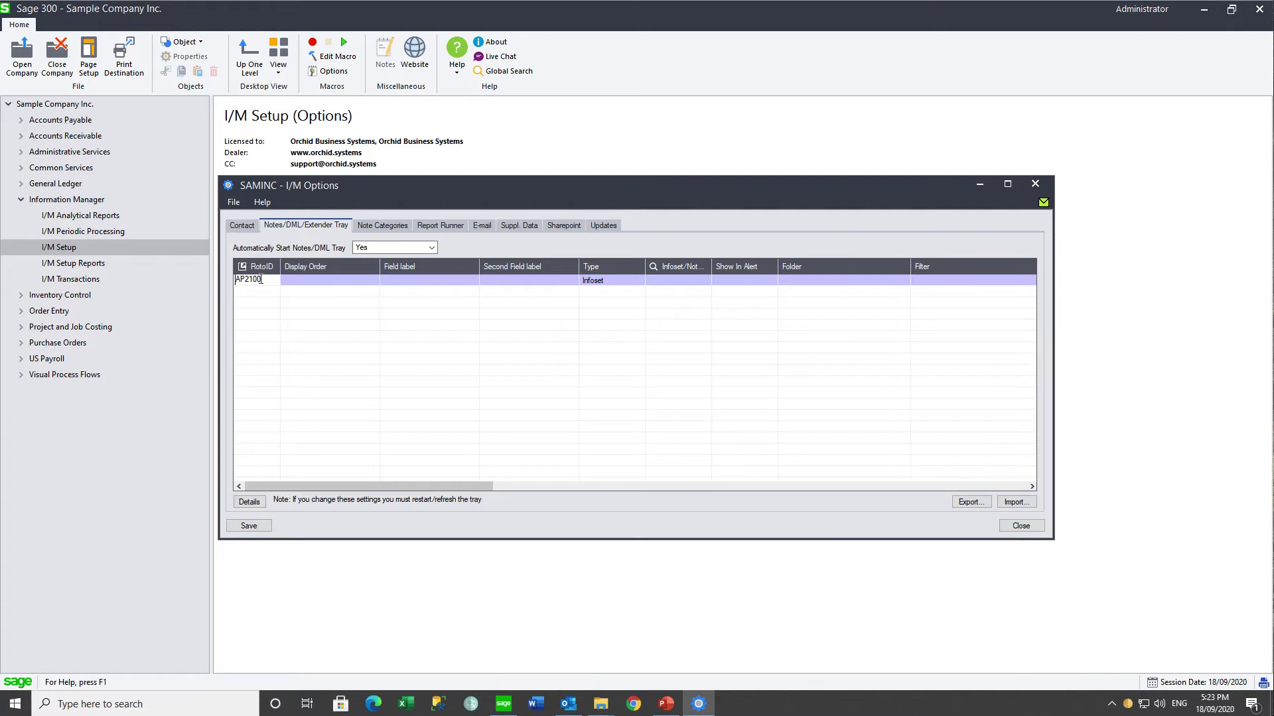
pyautogui.press('Tab')
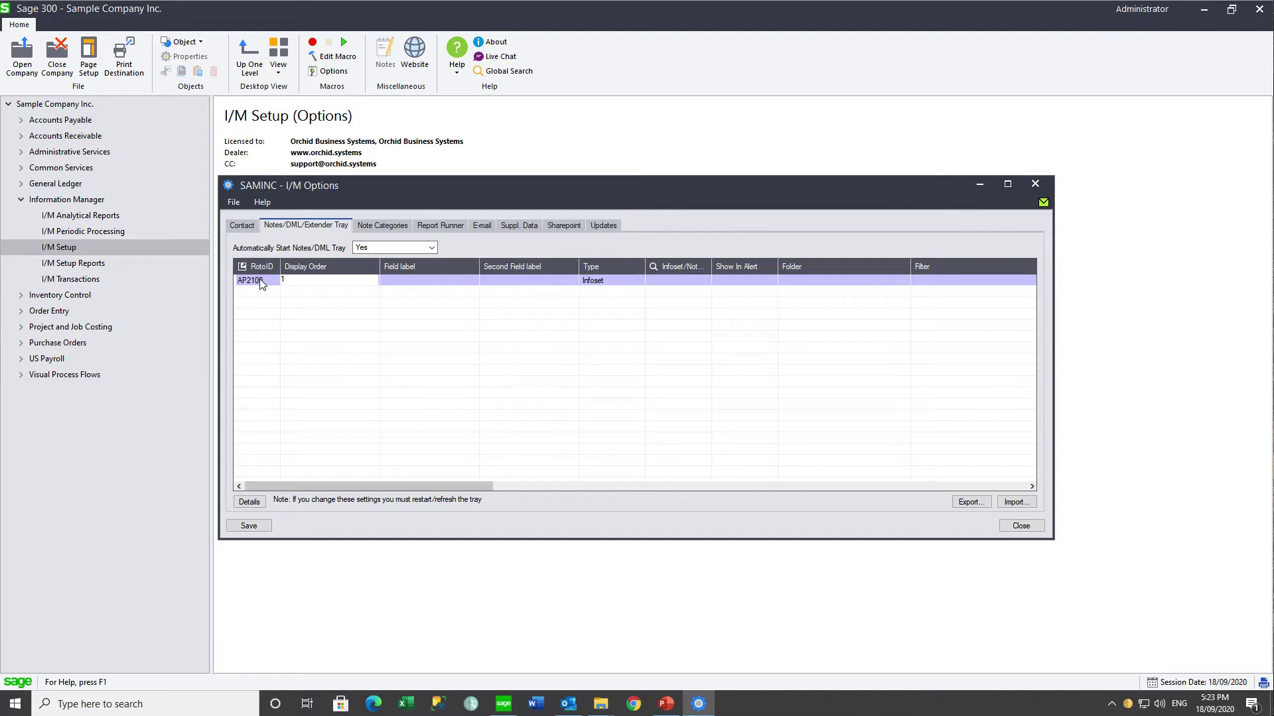
pyautogui.press('Tab')
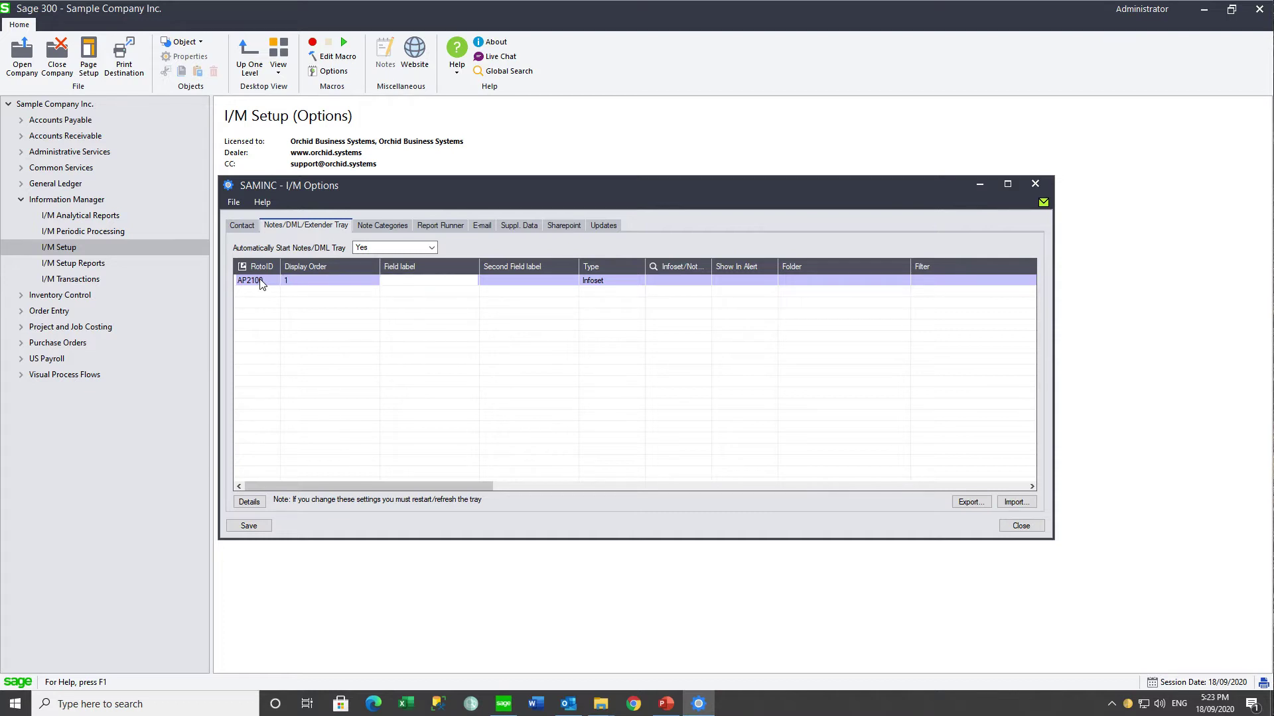
# - In the line's details, set the field label to VENDOR NUMBER and the second field label to DOCUMENT NUMBER
pyautogui.click(248, 502)
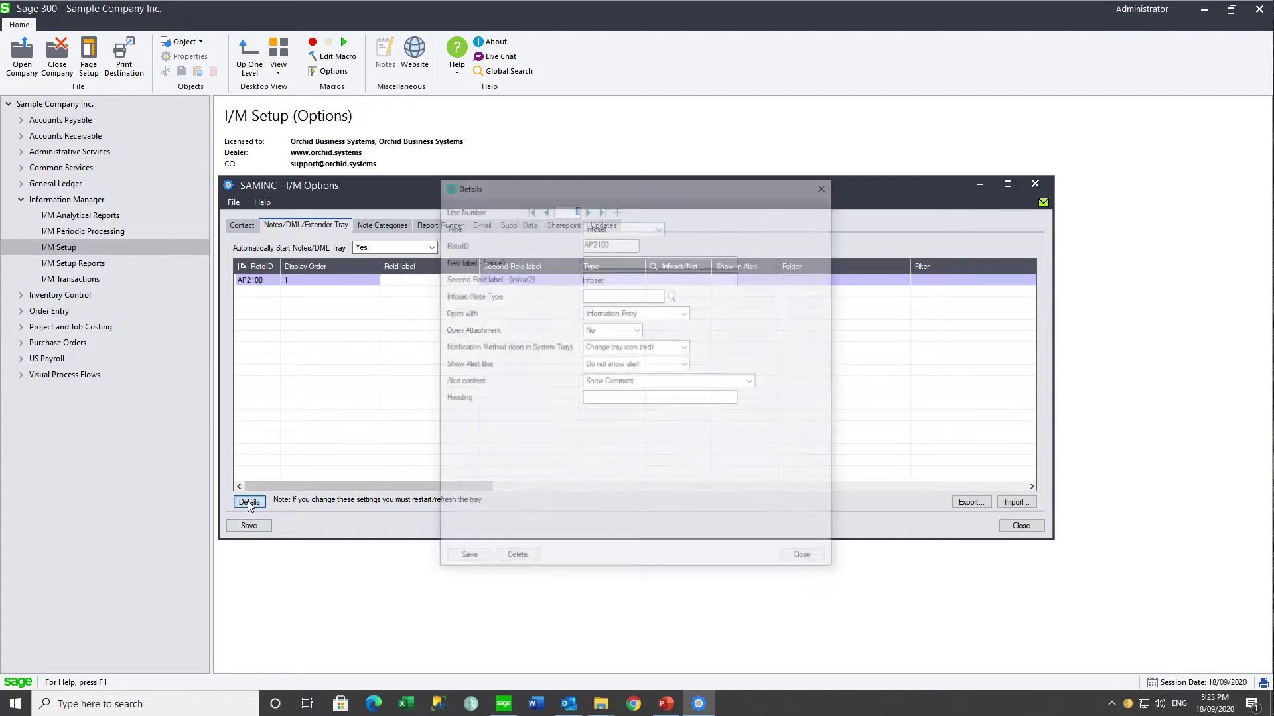
pyautogui.click(594, 261)
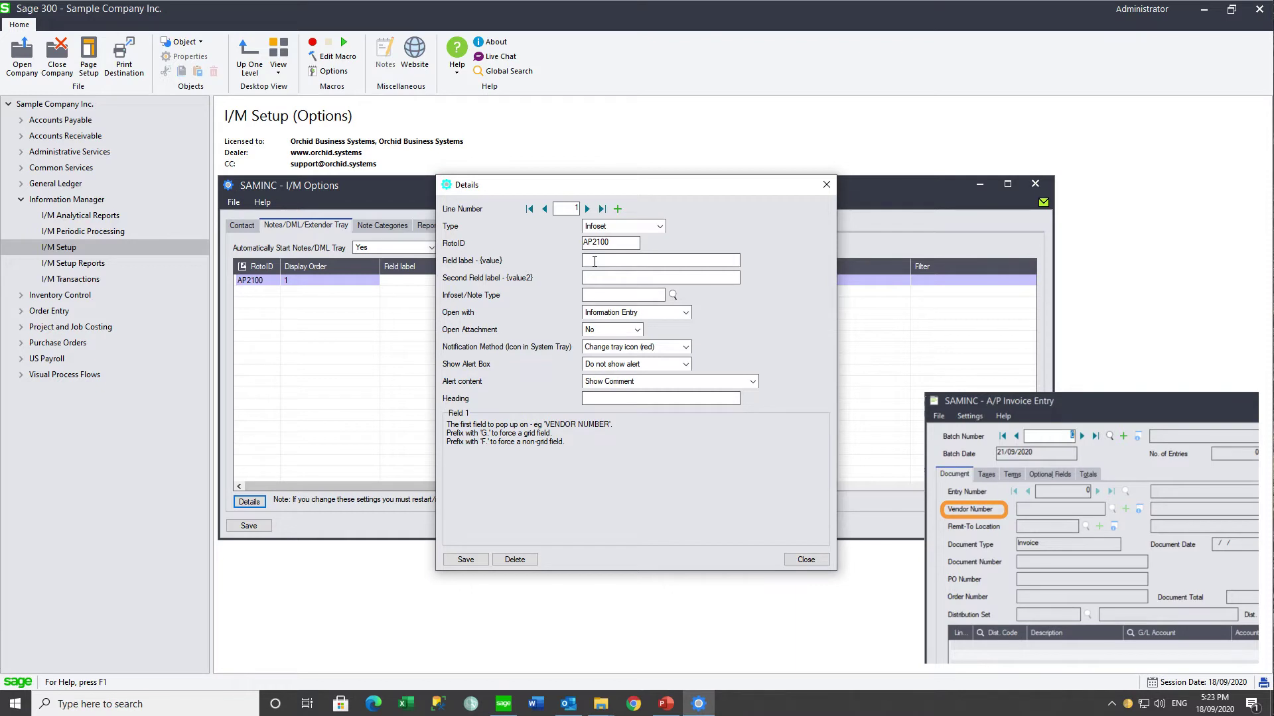
pyautogui.write('VENDOR NUMBER')
pyautogui.press('Tab')
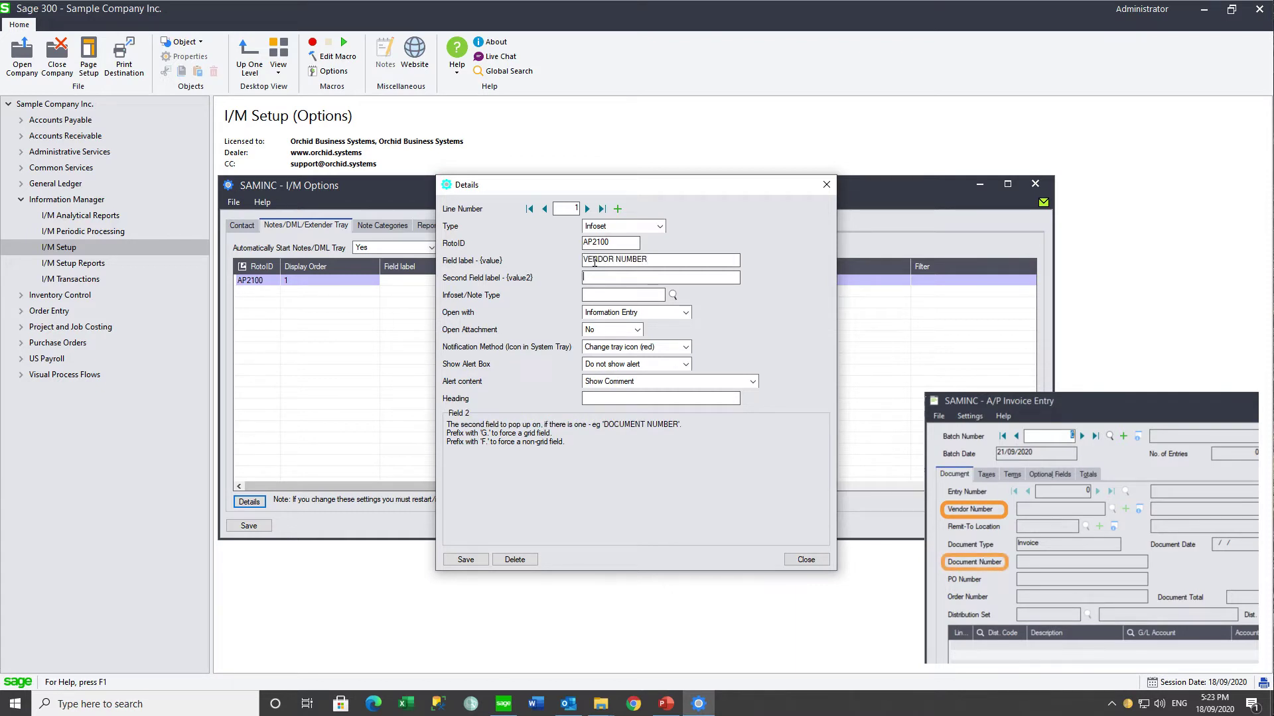
pyautogui.write('DOCUMENT NUMBER')
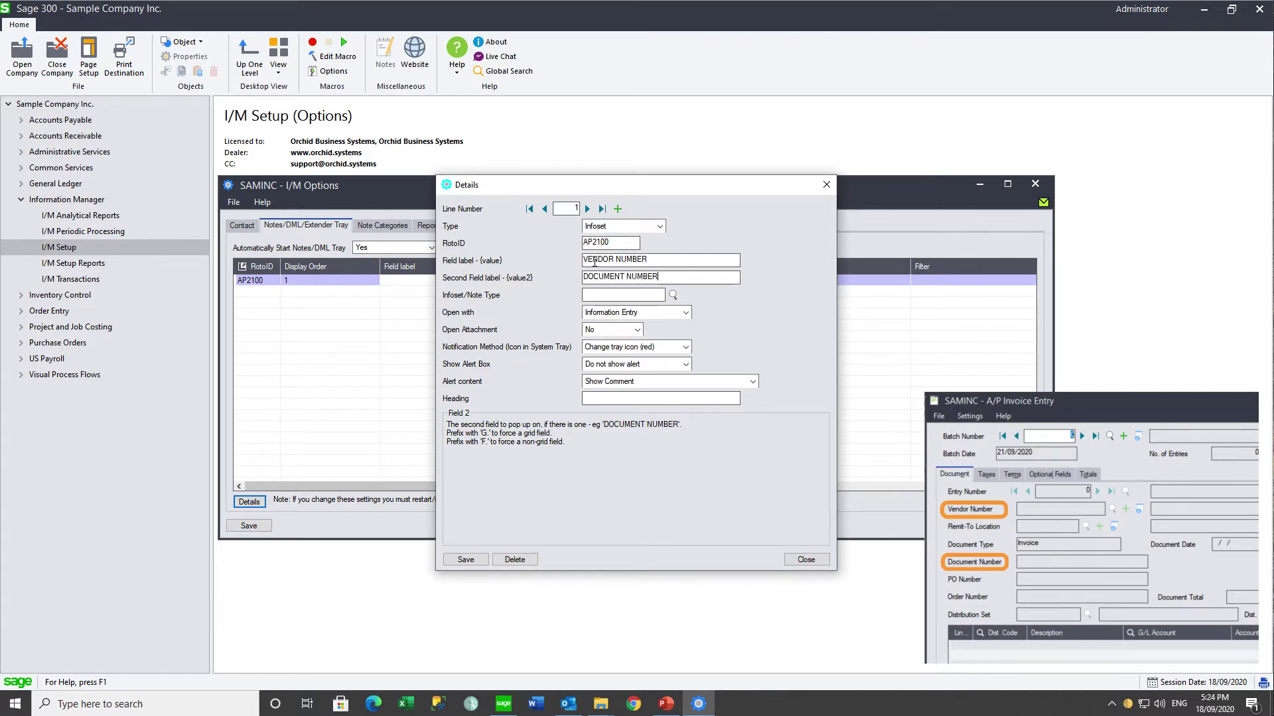
pyautogui.press('Tab')
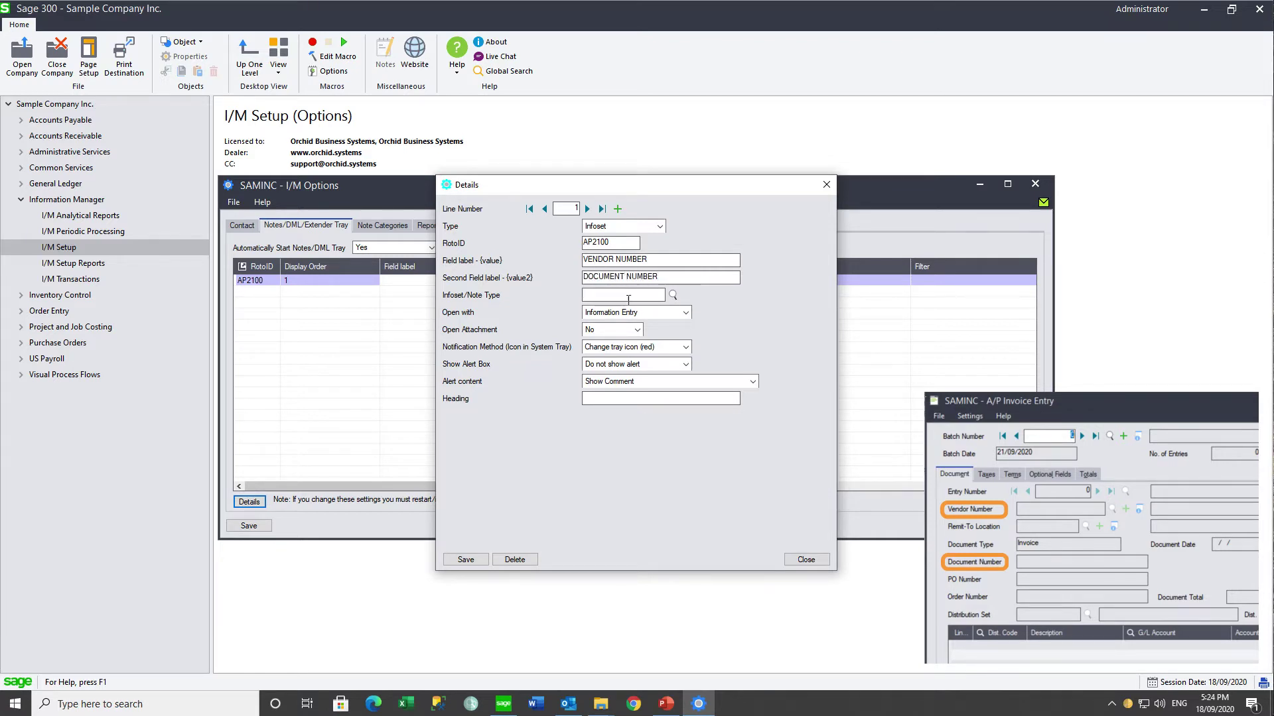
# - Change the line's type to Network Folder and set its folder to C:\DML30\AP DOCUMENTS\{VALUE}\{VALUE2}*.*
pyautogui.click(659, 226)
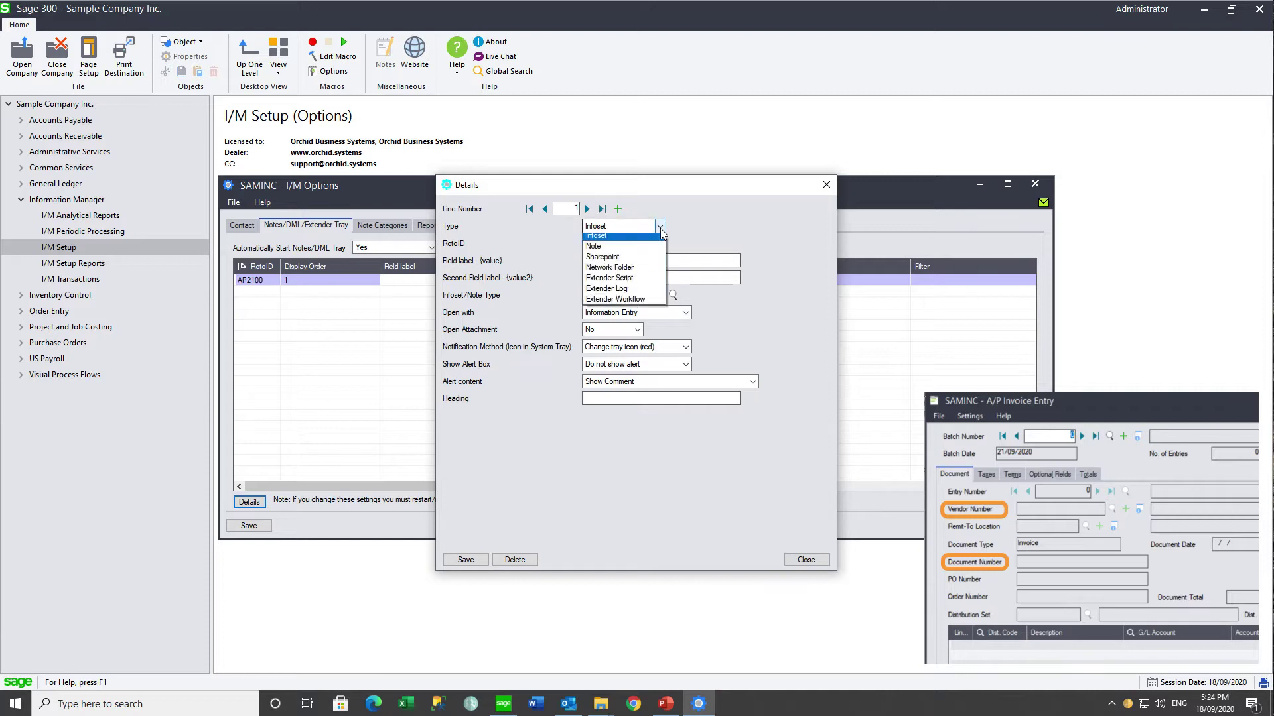
pyautogui.click(621, 271)
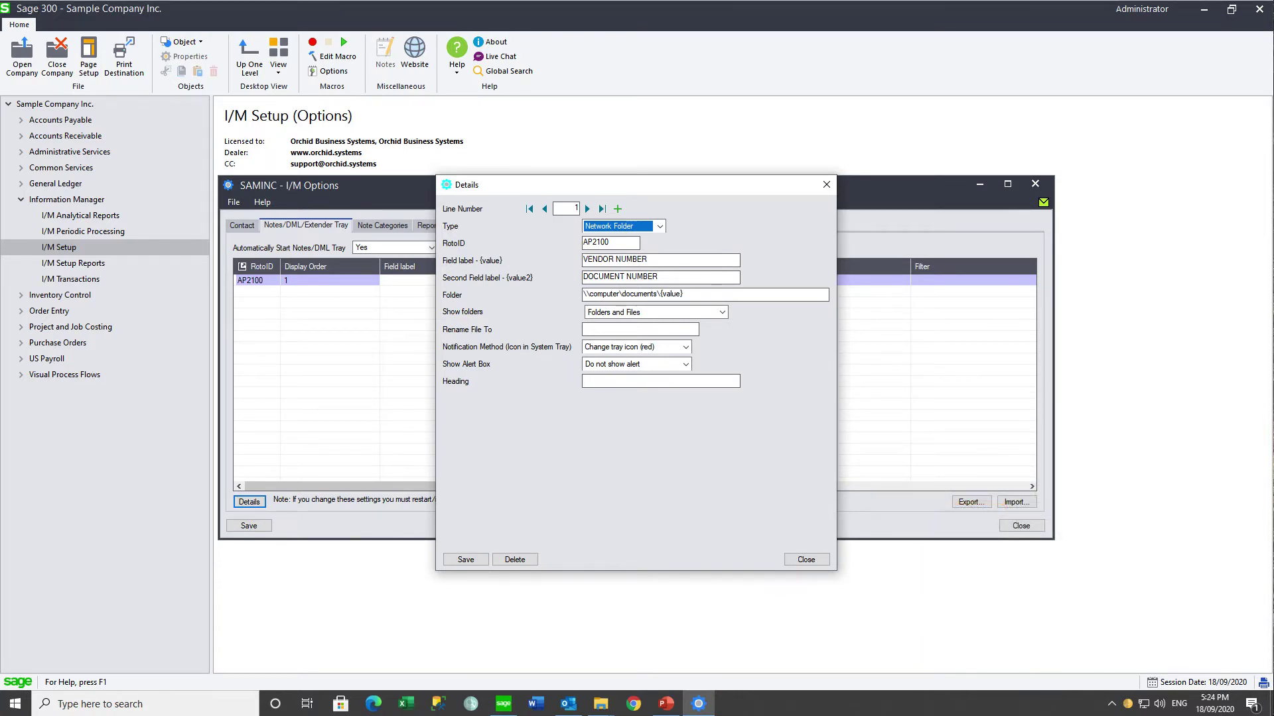
pyautogui.click(694, 296)
pyautogui.moveTo(694, 296); pyautogui.dragTo(569, 295)
pyautogui.write('C:\\DM_30\\AP DOCUMENTS\\{VALUE}\\{VALUE2}*.*')
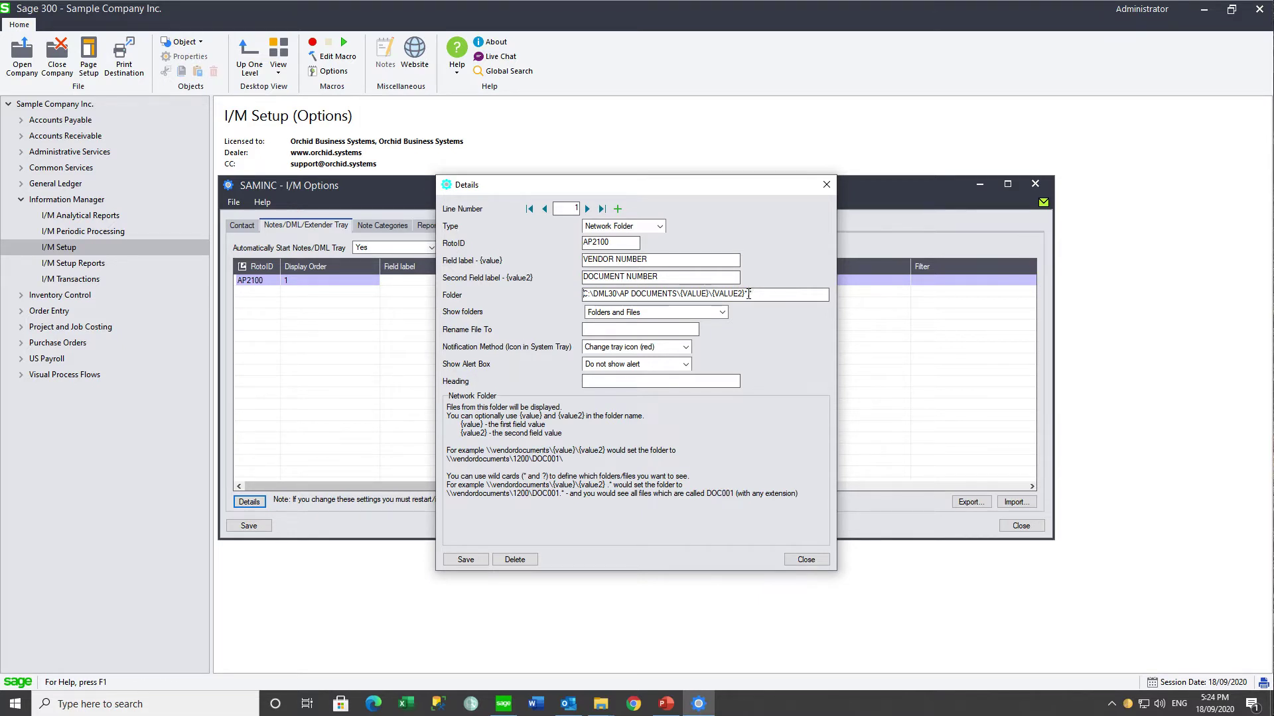
pyautogui.write('.*')
pyautogui.press('Home')
# - Set the line's file renaming pattern to {value2}.{ext}
pyautogui.click(640, 330)
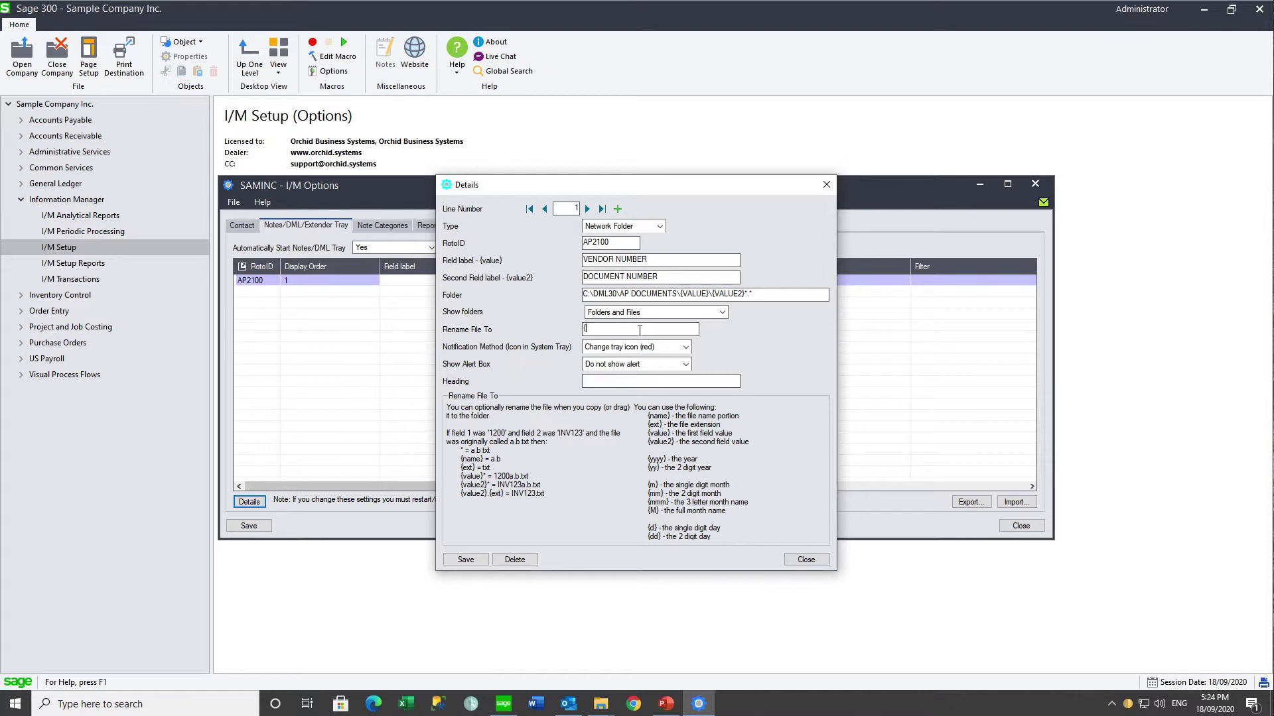
pyautogui.write('{value')
pyautogui.write('2}.{ext')
# - Set the first line's notification method to None and its alert box option to Show alert
pyautogui.click(634, 347)
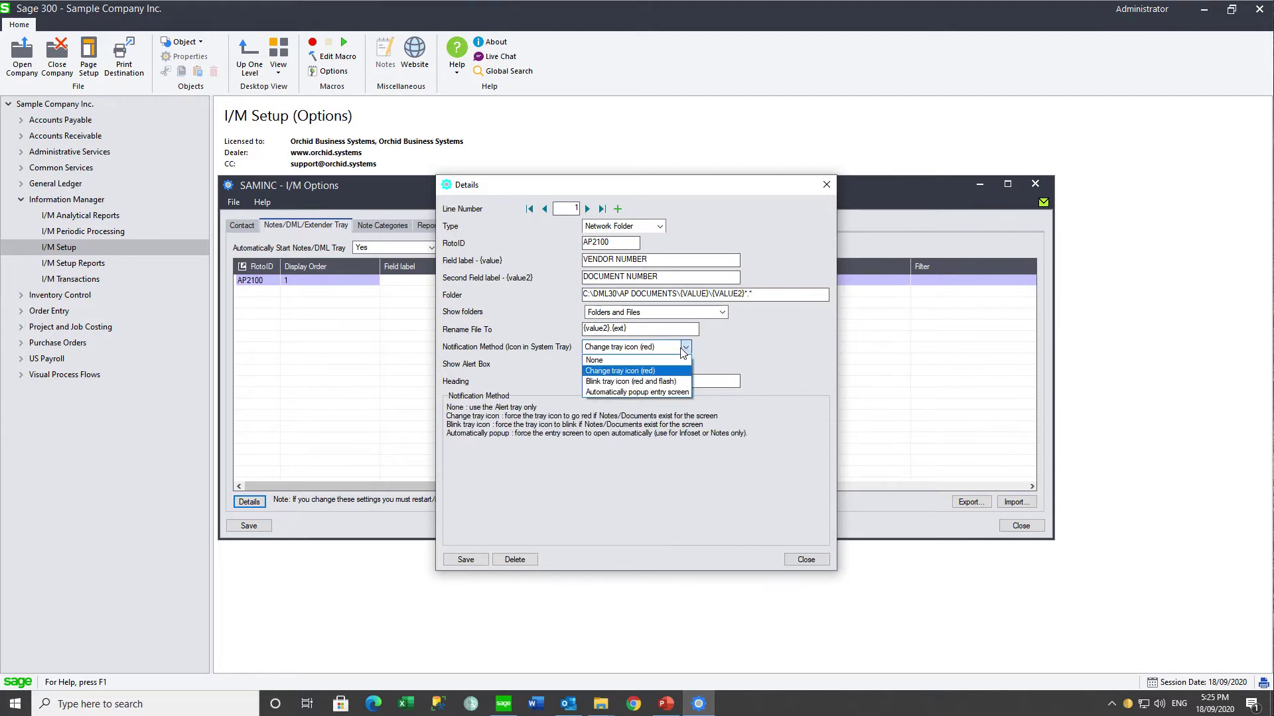
pyautogui.click(629, 358)
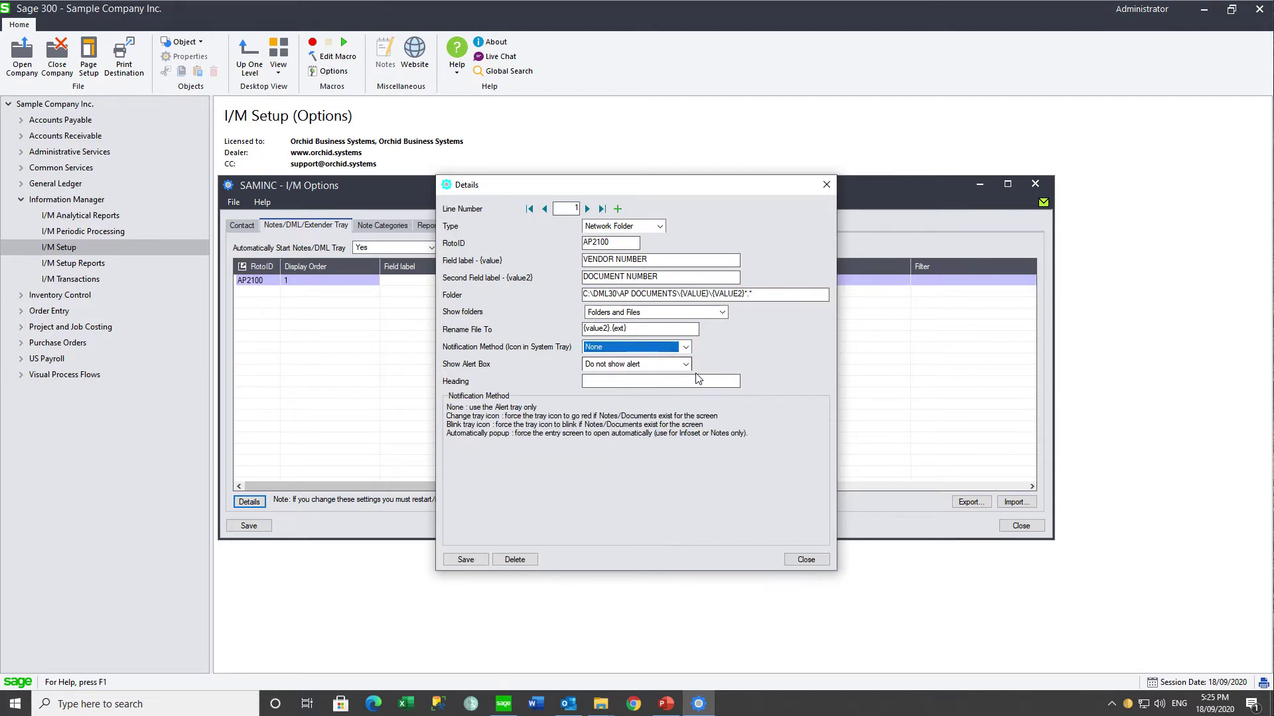
pyautogui.click(630, 365)
pyautogui.click(652, 399)
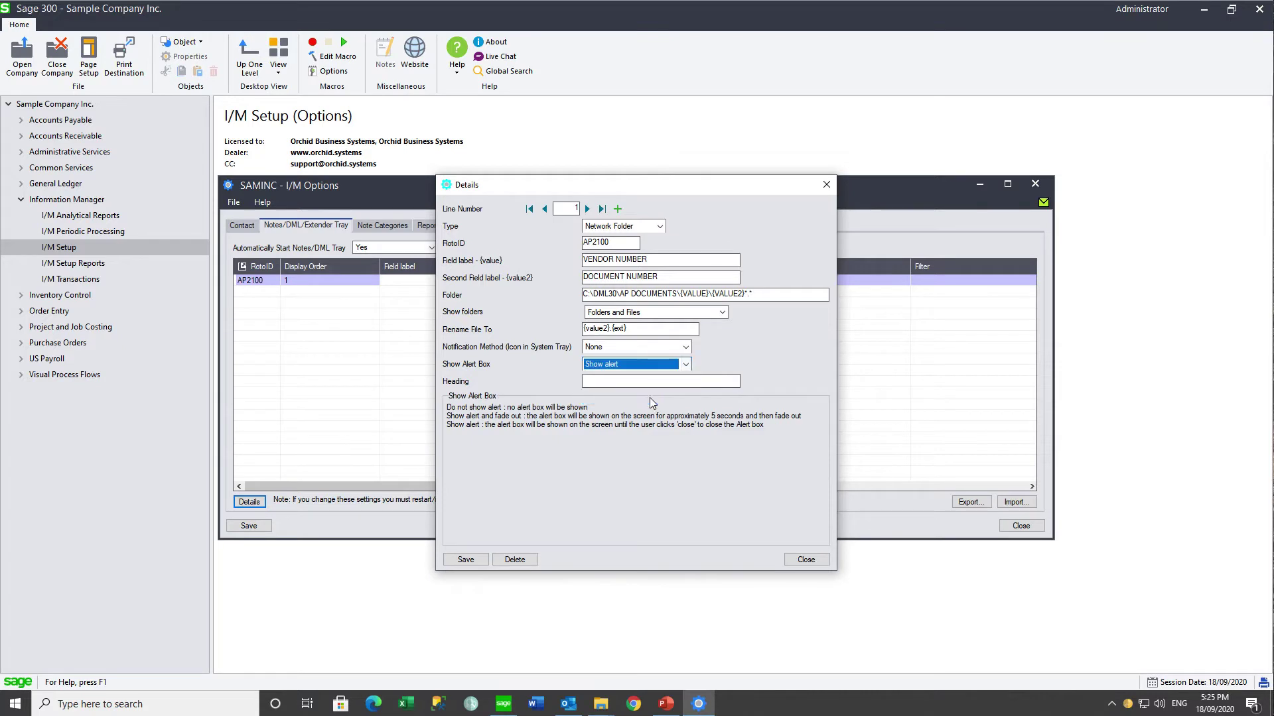
# - Give the line the heading "Individual Invoice" and save both its details and the I/M options
pyautogui.click(635, 382)
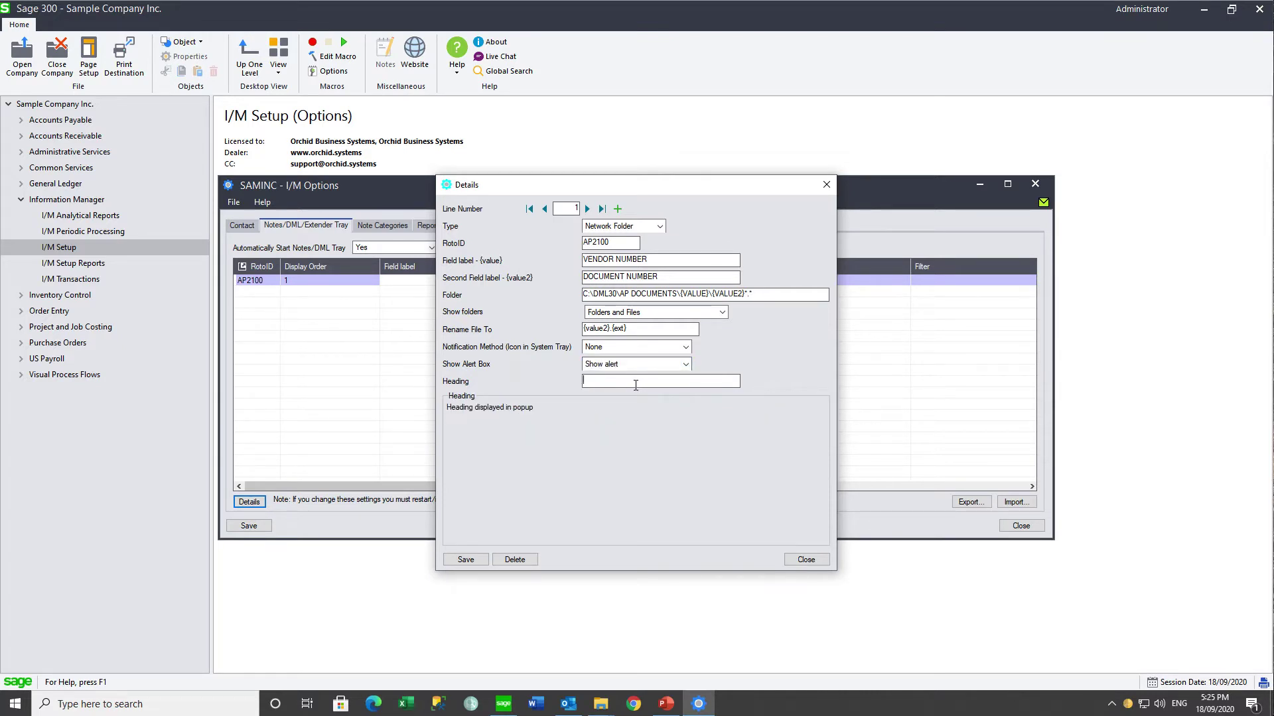
pyautogui.write('Individual Invoice')
pyautogui.click(465, 560)
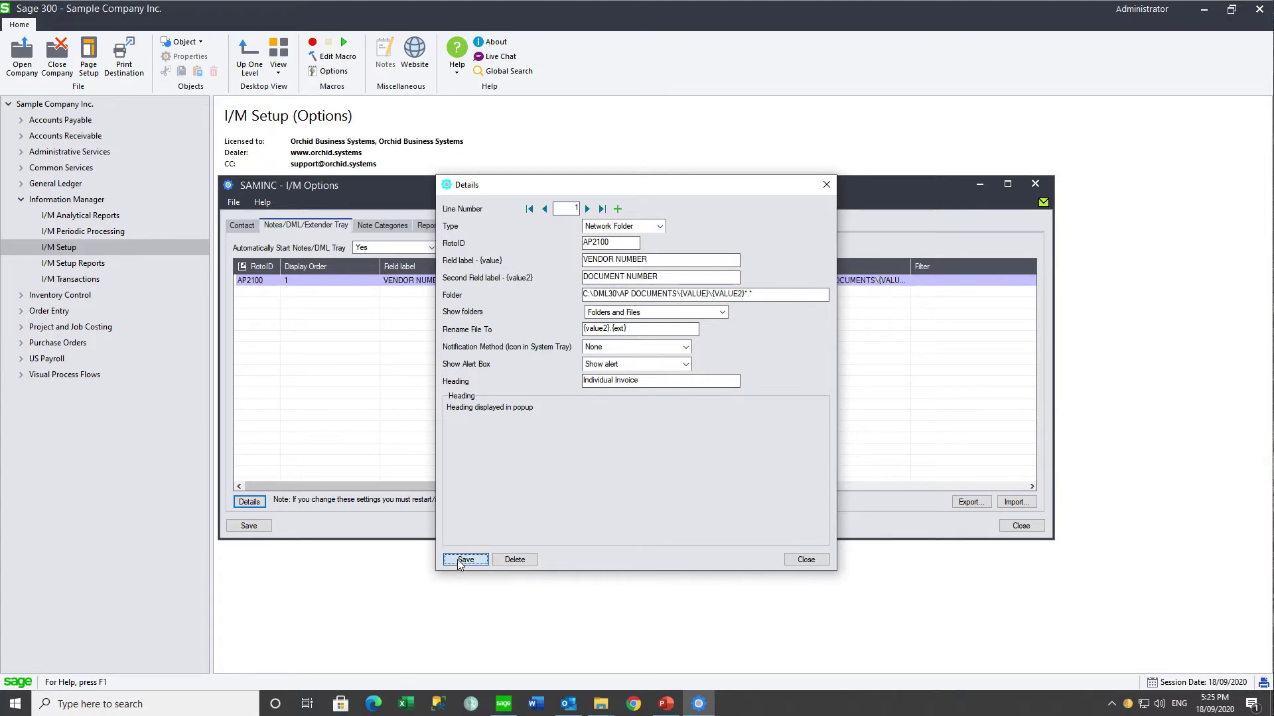
pyautogui.click(798, 565)
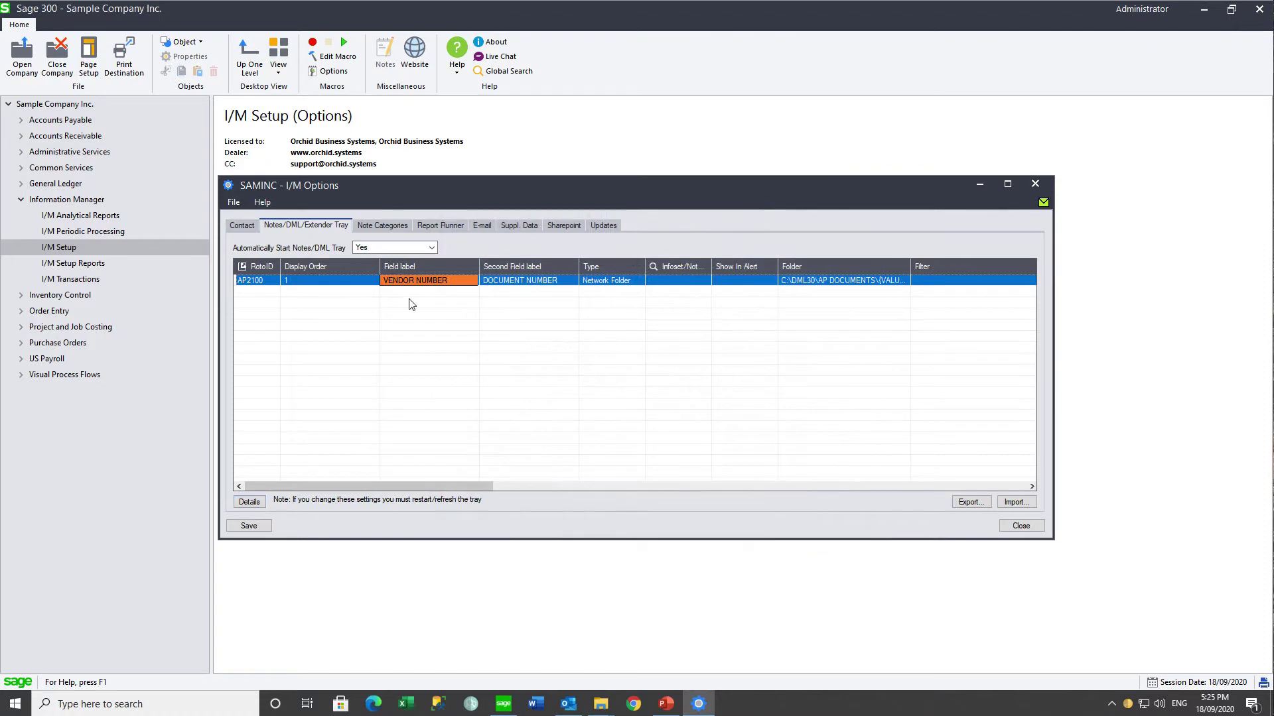
pyautogui.click(251, 526)
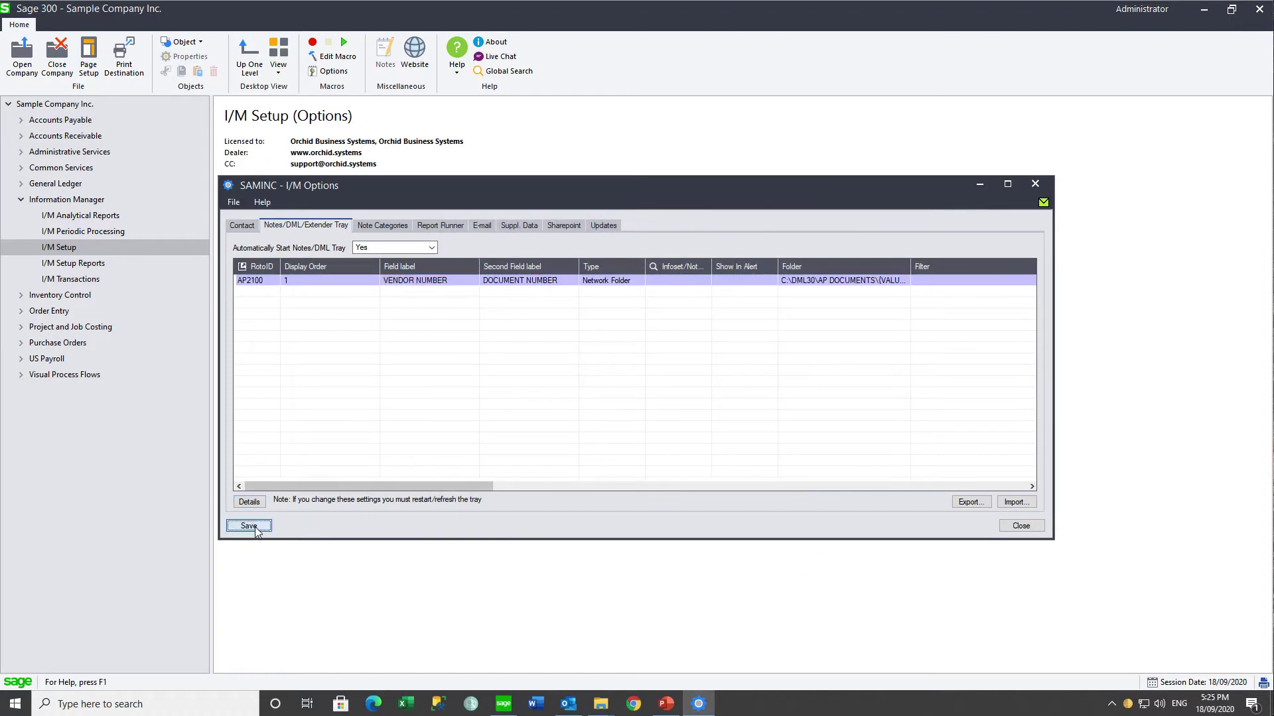
# - Insert a second tray line with RotoID AP2100, display order 2 and field label VENDOR NUMBER
pyautogui.click(259, 282)
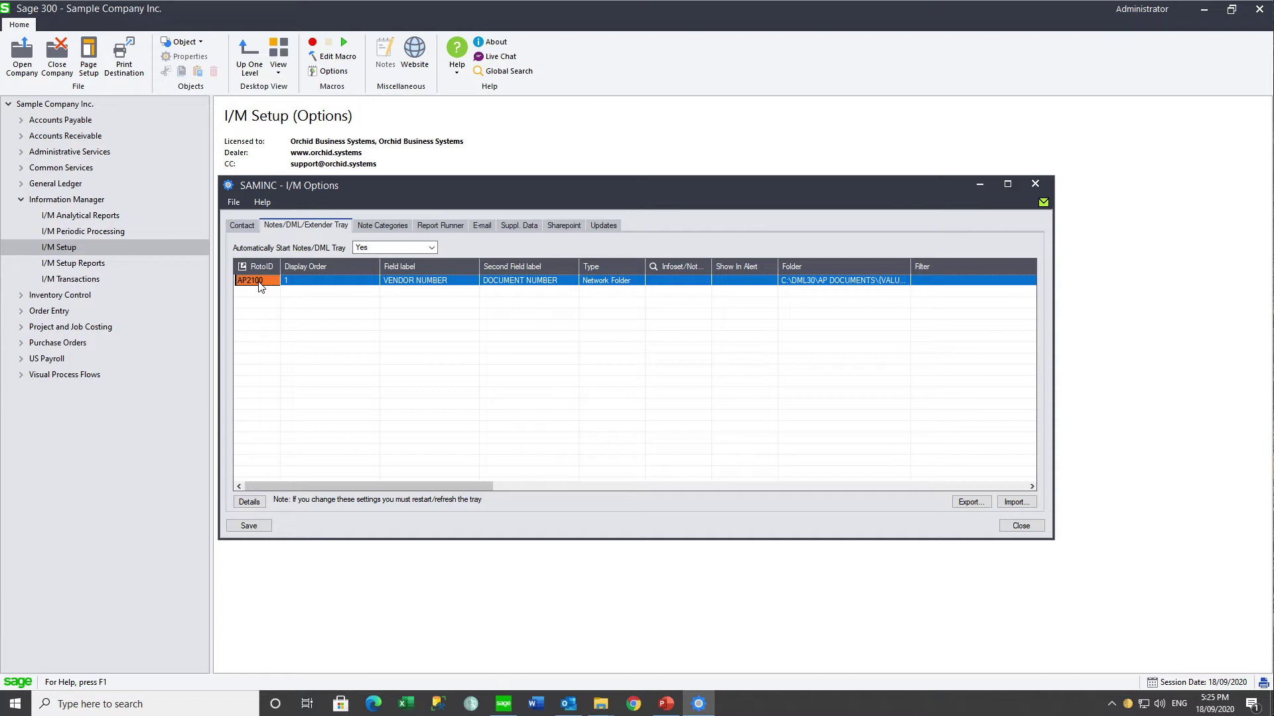
pyautogui.press('Insert')
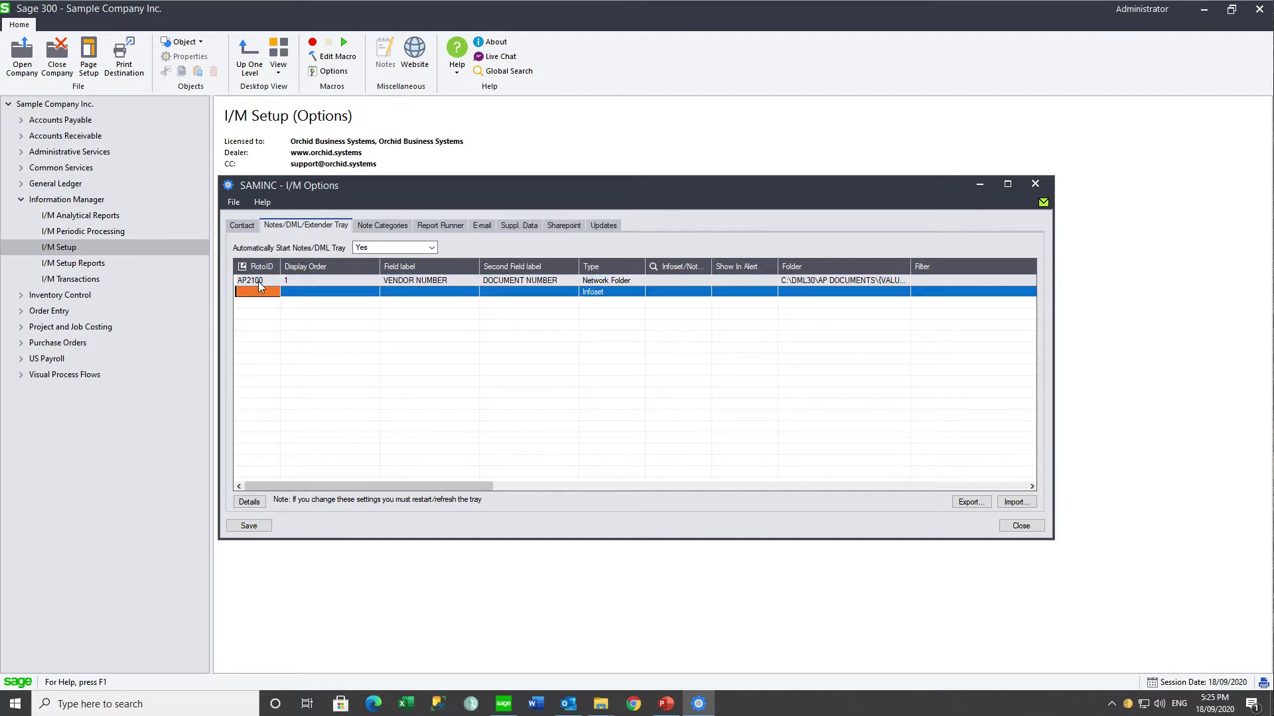
pyautogui.write('AP')
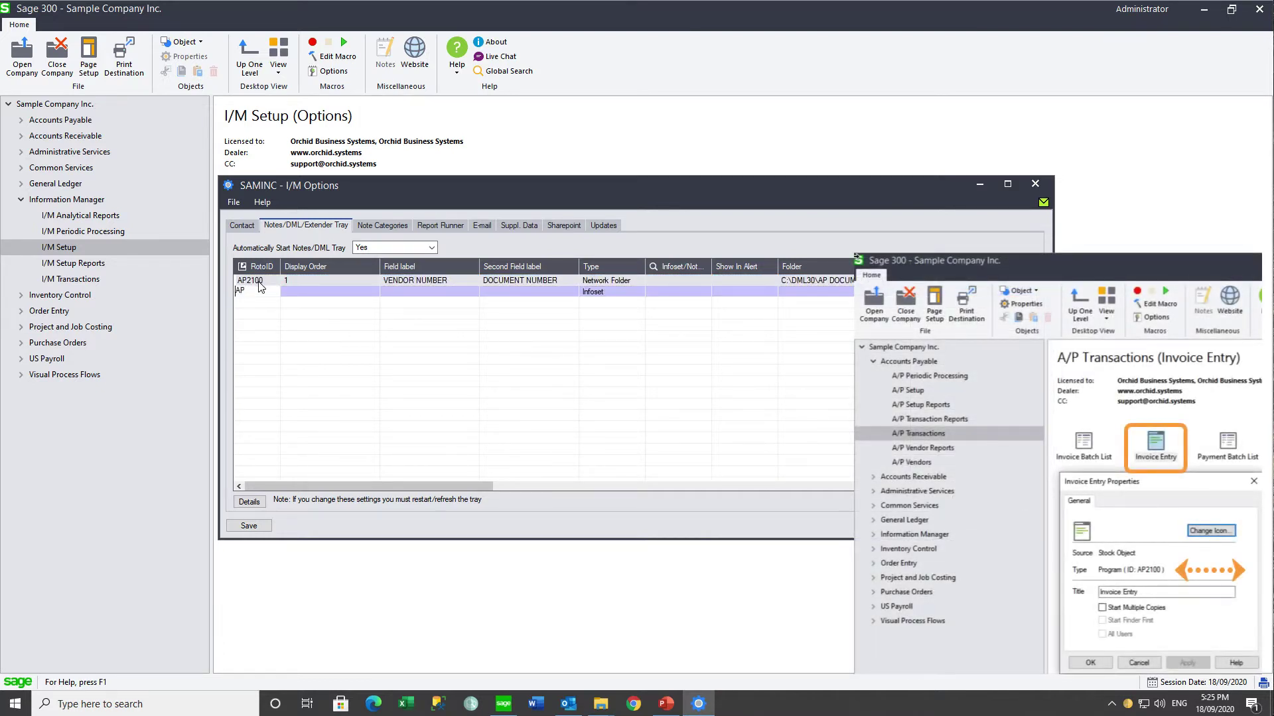
pyautogui.write('2100')
pyautogui.press('Tab')
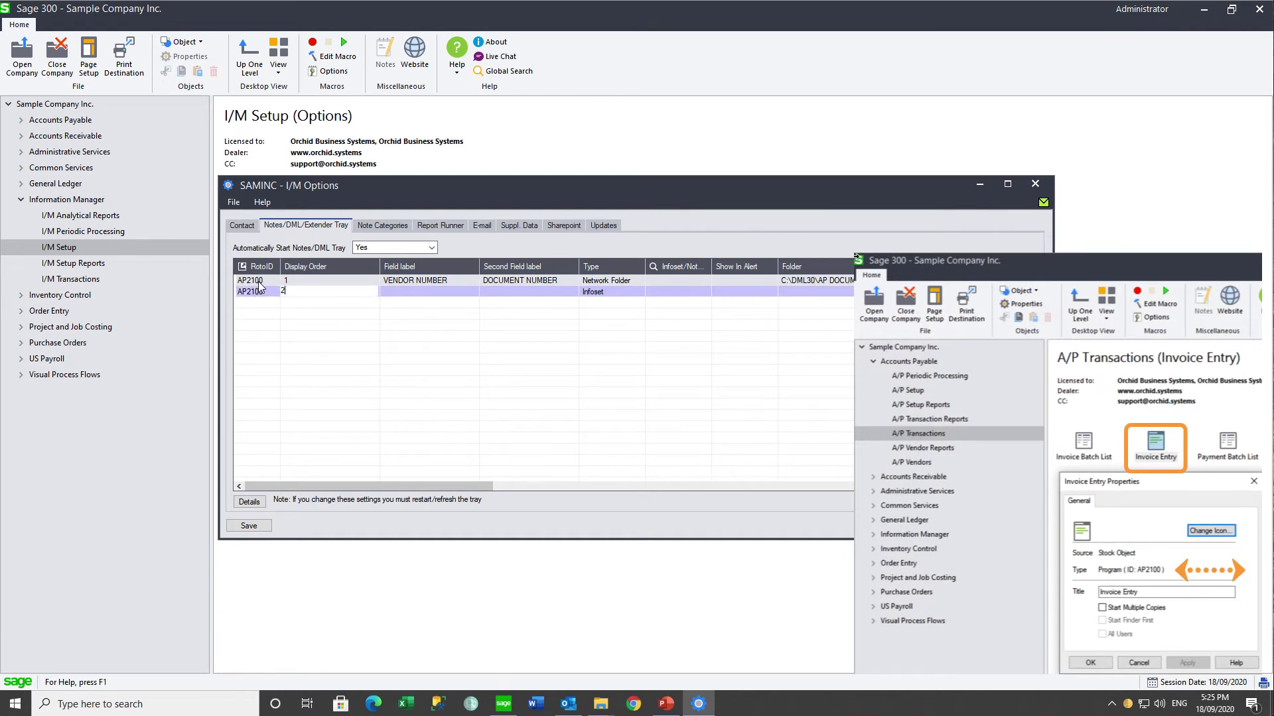
pyautogui.press('Tab')
pyautogui.write('VENDOR N')
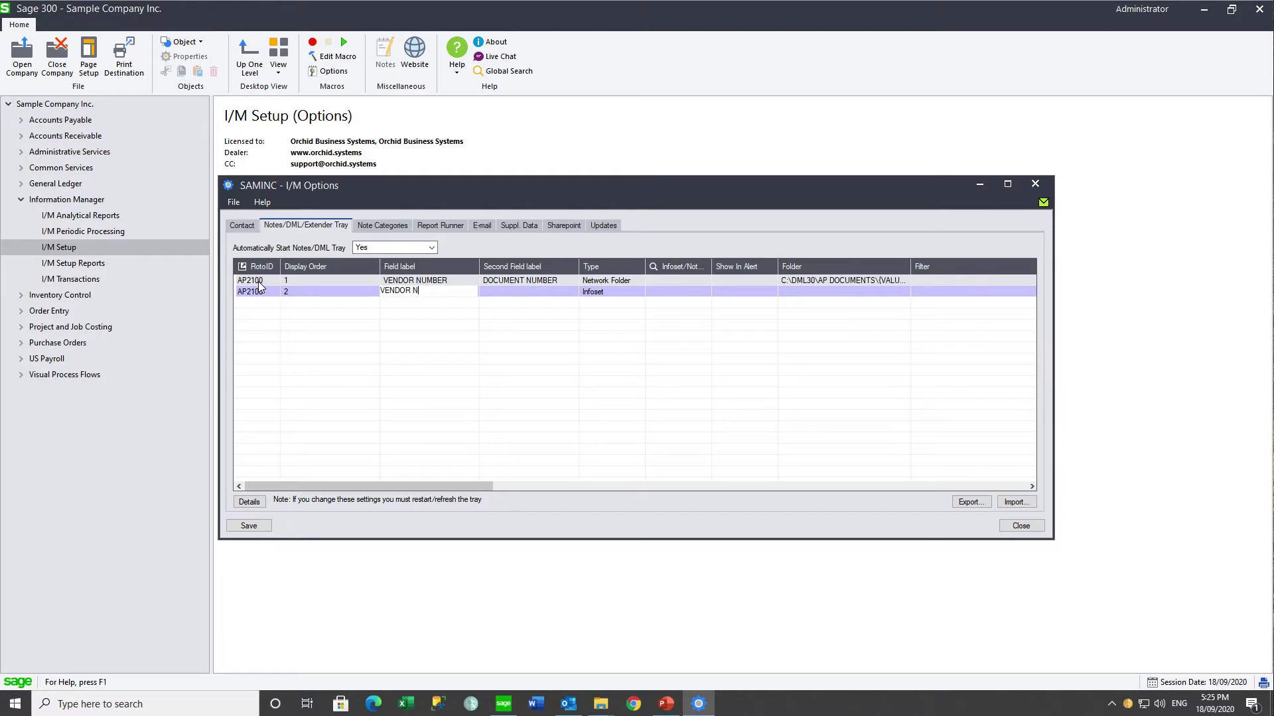
pyautogui.write('UMBER')
# - In the second line's details, set the type to Network Folder and the folder to C:\DML30\AP DOCUMENTS\{VALUE}\
pyautogui.click(249, 503)
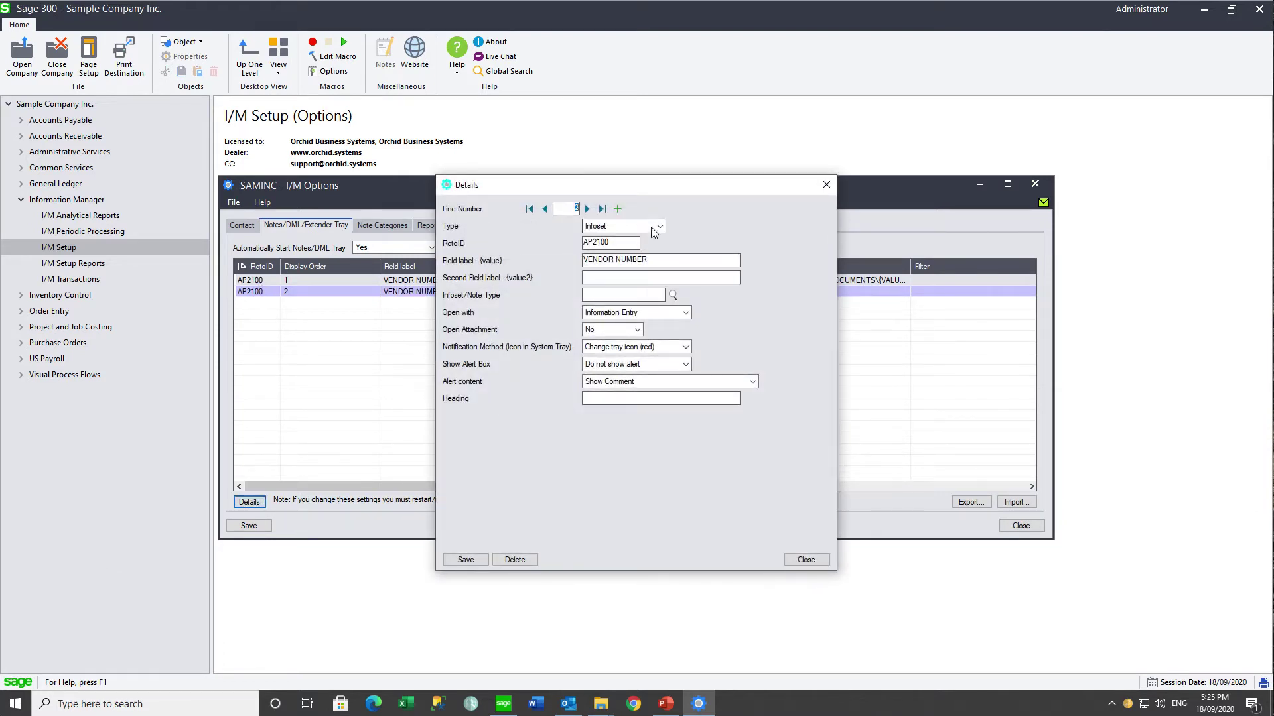
pyautogui.click(656, 229)
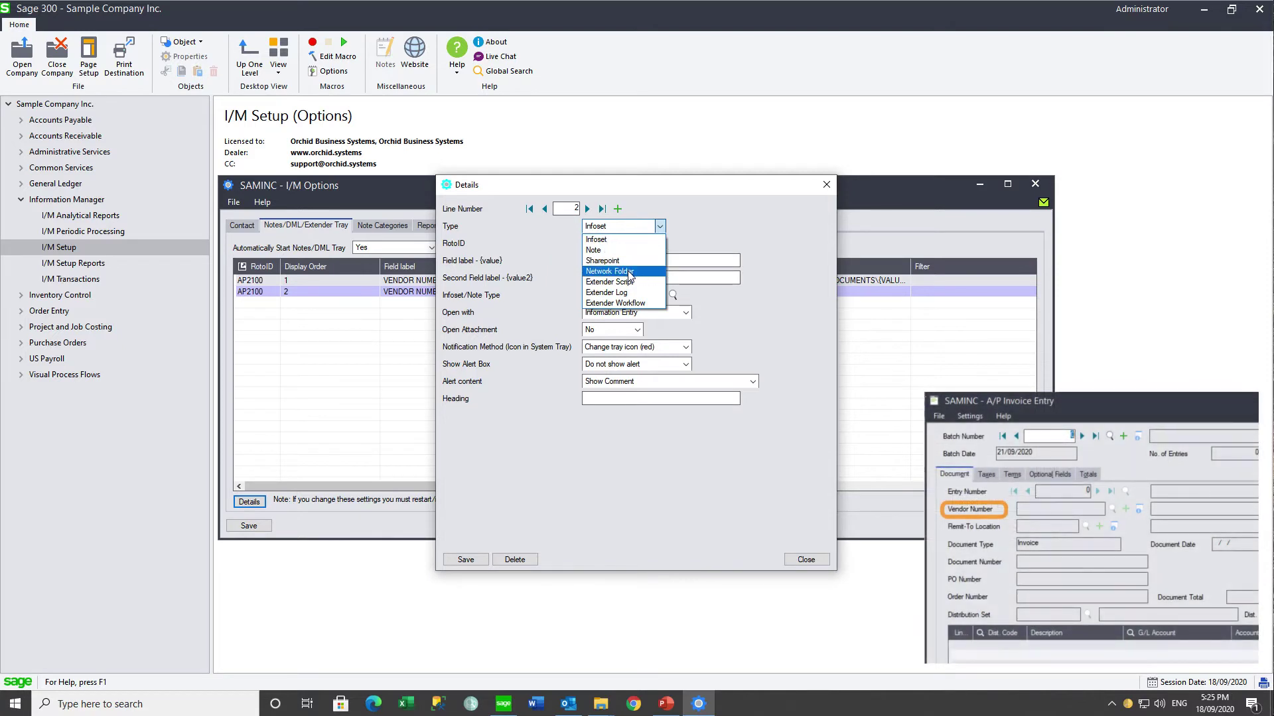
pyautogui.click(629, 273)
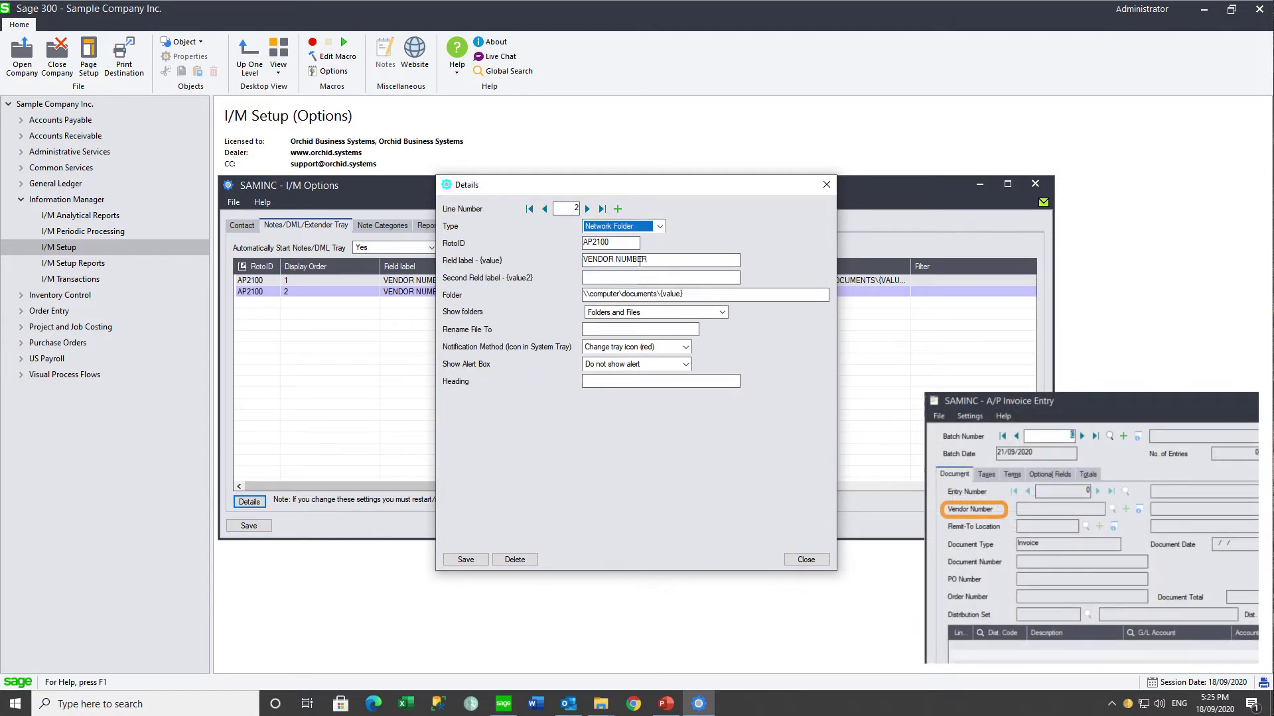
pyautogui.moveTo(687, 294); pyautogui.dragTo(553, 282)
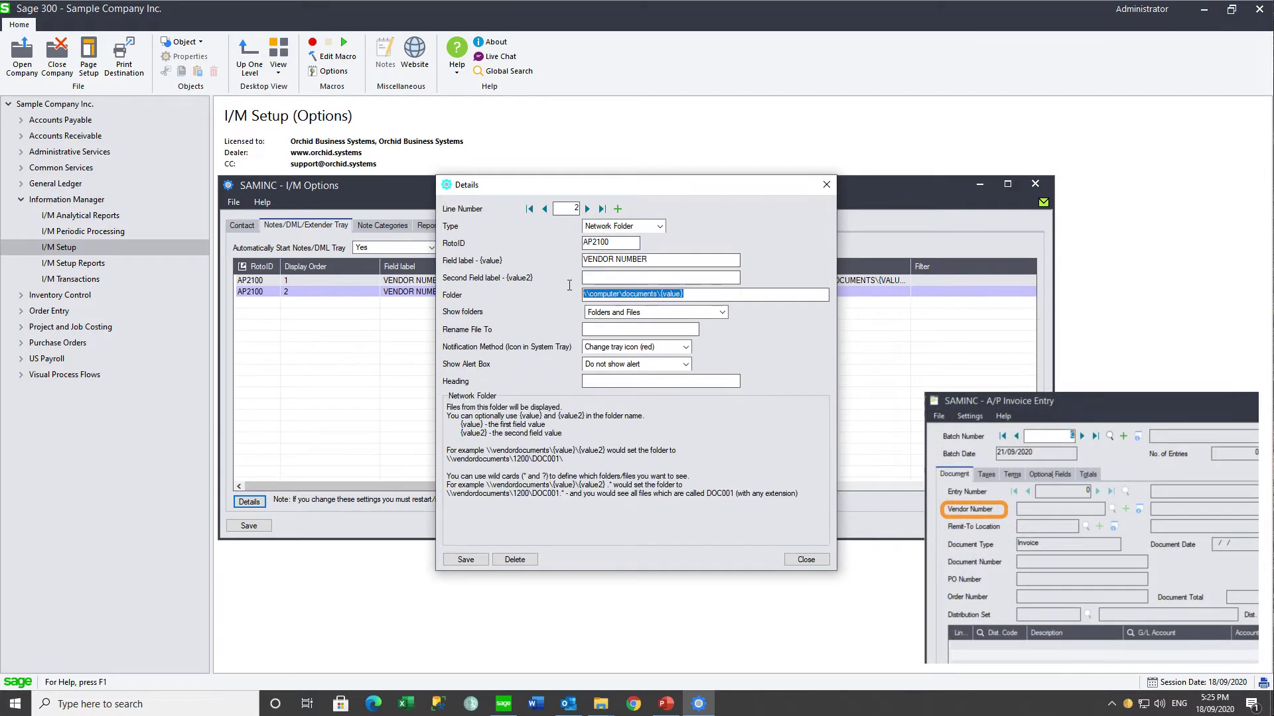
pyautogui.write('C:\\DML30\\AP DOCUMENTS\\{VALUE}\\{VALUE2}*.*')
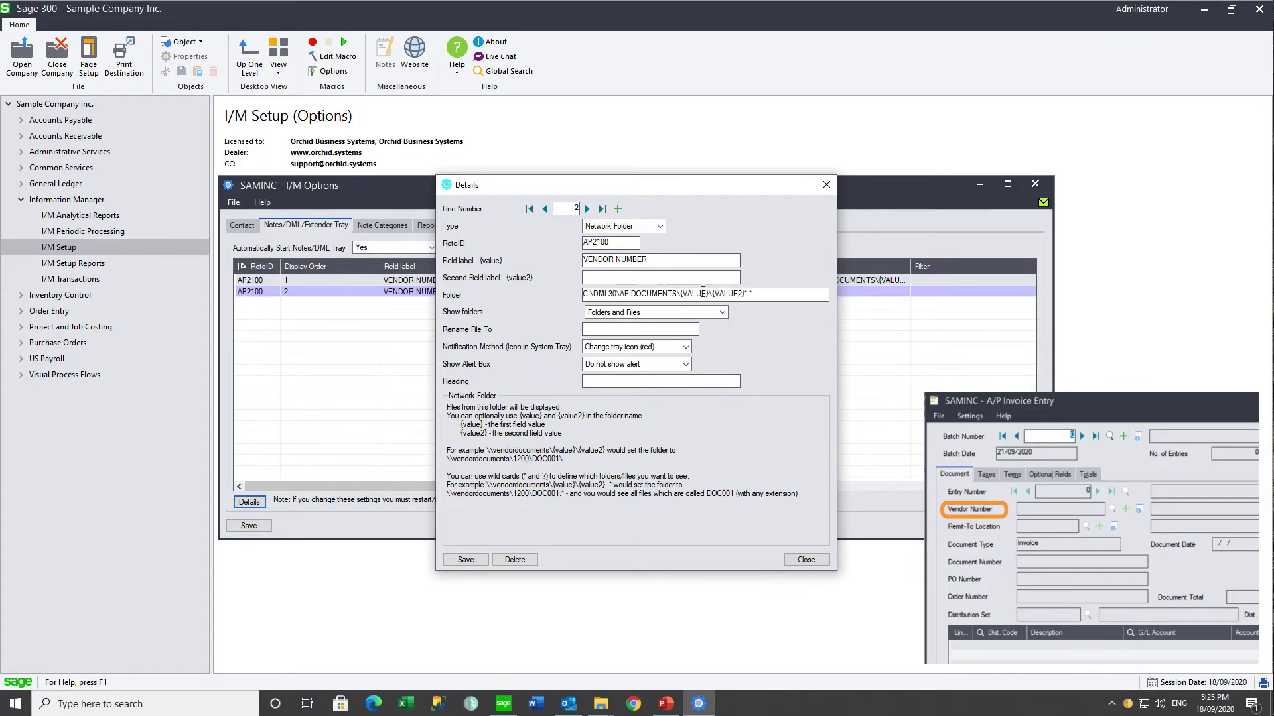
pyautogui.click(773, 295)
pyautogui.press('BackSpace')
pyautogui.press('BackSpace')
pyautogui.press('BackSpace')
pyautogui.press('BackSpace')
pyautogui.press('BackSpace')
pyautogui.press('BackSpace')
pyautogui.press('BackSpace')
pyautogui.press('BackSpace')
pyautogui.press('BackSpace')
pyautogui.press('BackSpace')
pyautogui.press('BackSpace')
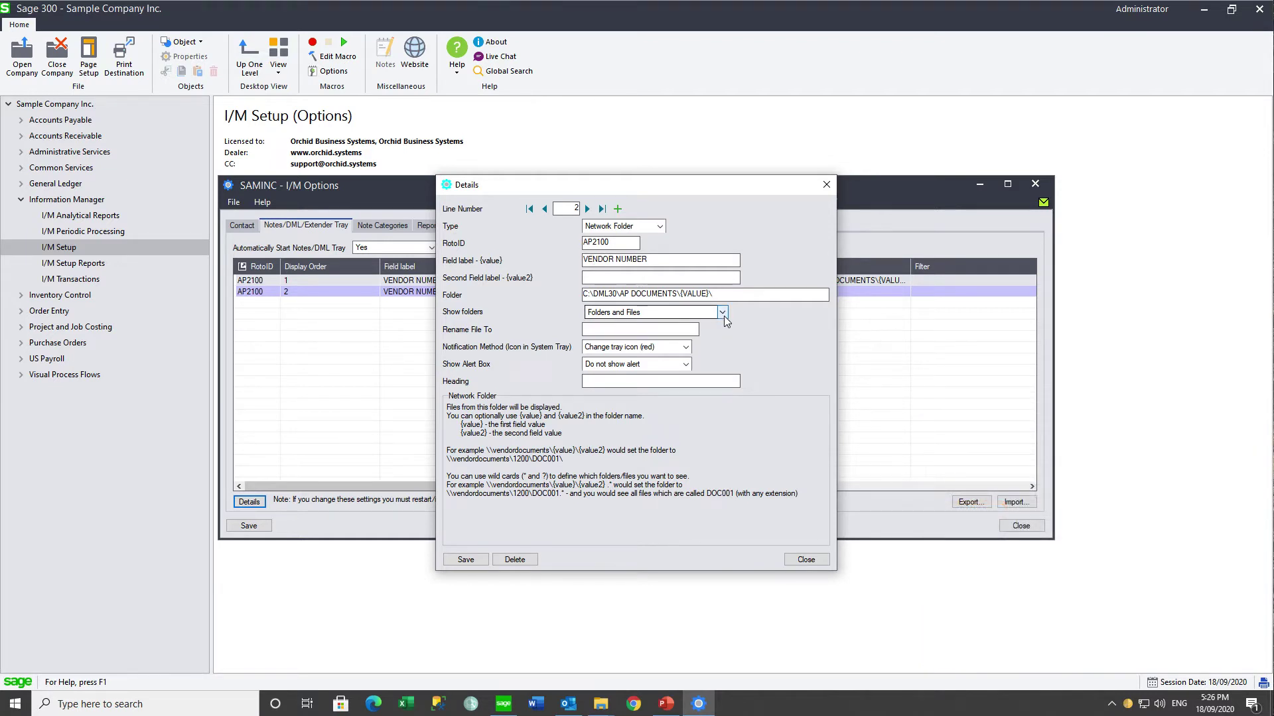
# - Set the second line's notification method to None and its alert box option to Show alert
pyautogui.click(686, 347)
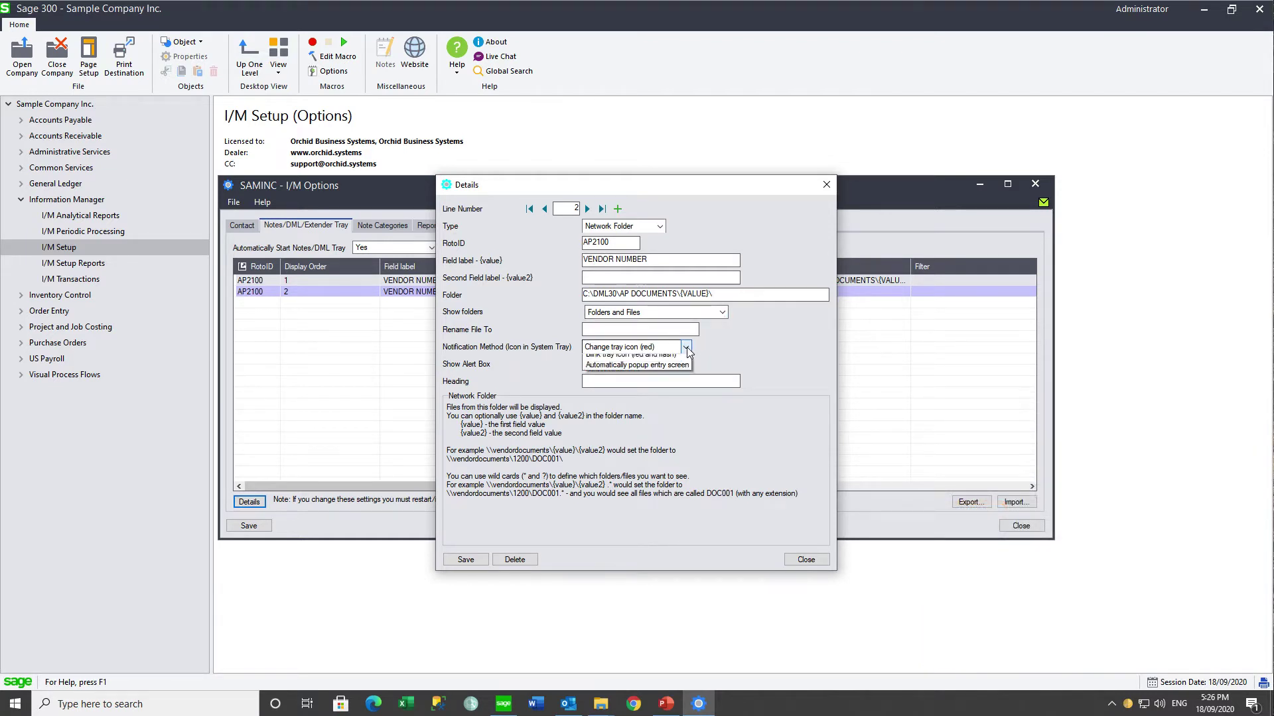
pyautogui.click(635, 369)
pyautogui.click(636, 369)
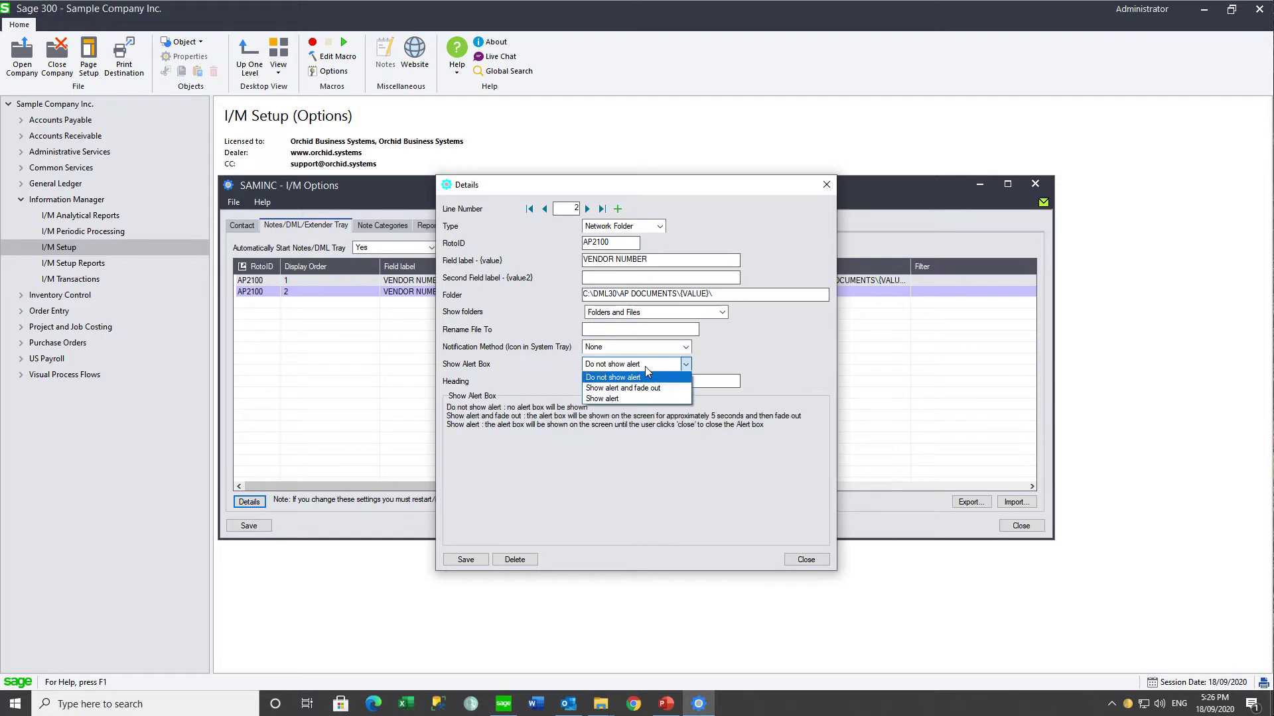
pyautogui.click(624, 404)
# - Give the second line the heading "All Invoices" and save its details
pyautogui.click(614, 382)
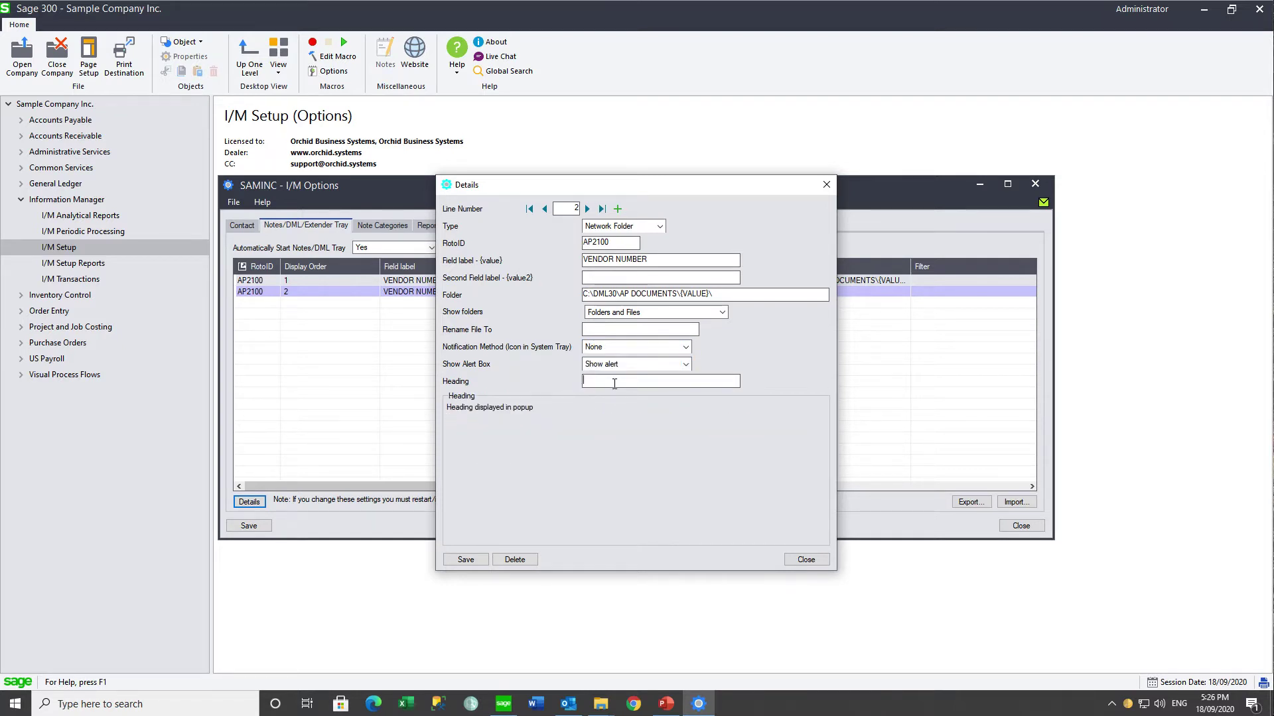
pyautogui.write('All Invoices')
pyautogui.click(464, 559)
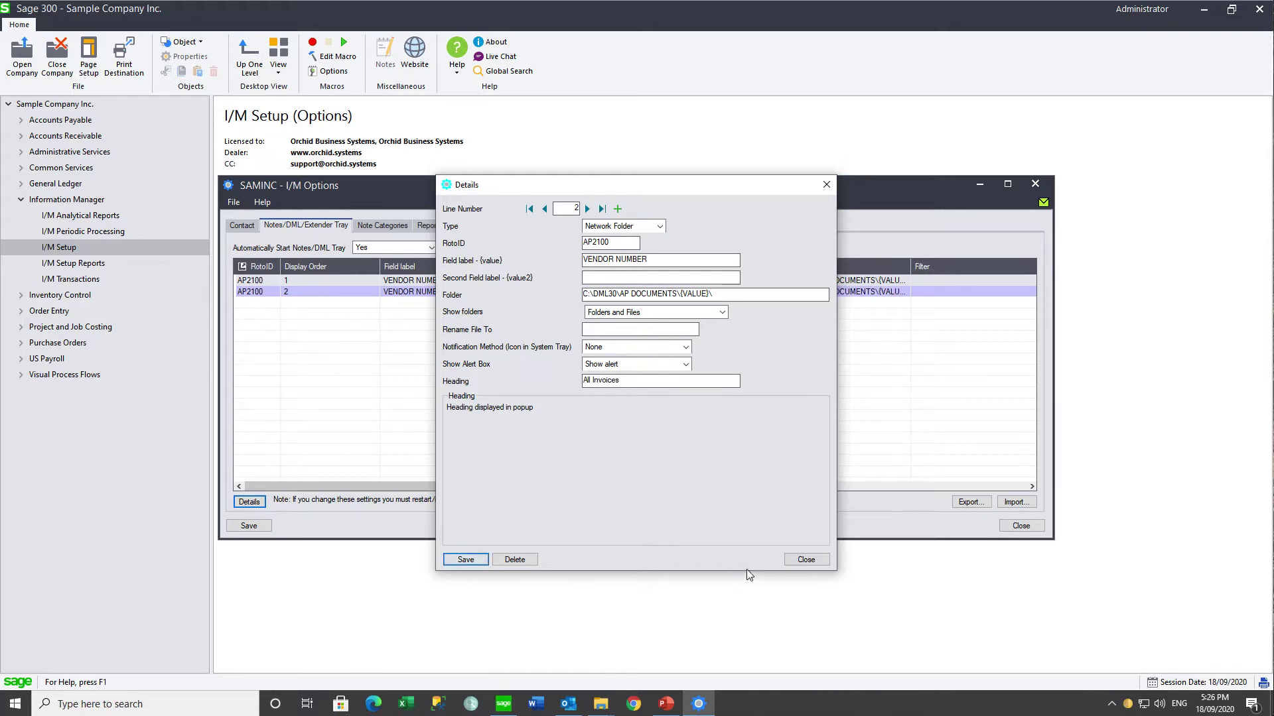
# - Save the tray options and insert a third line with RotoID AP2100, display order 3 and field label VENDOR NUMBER
pyautogui.click(806, 560)
pyautogui.click(251, 526)
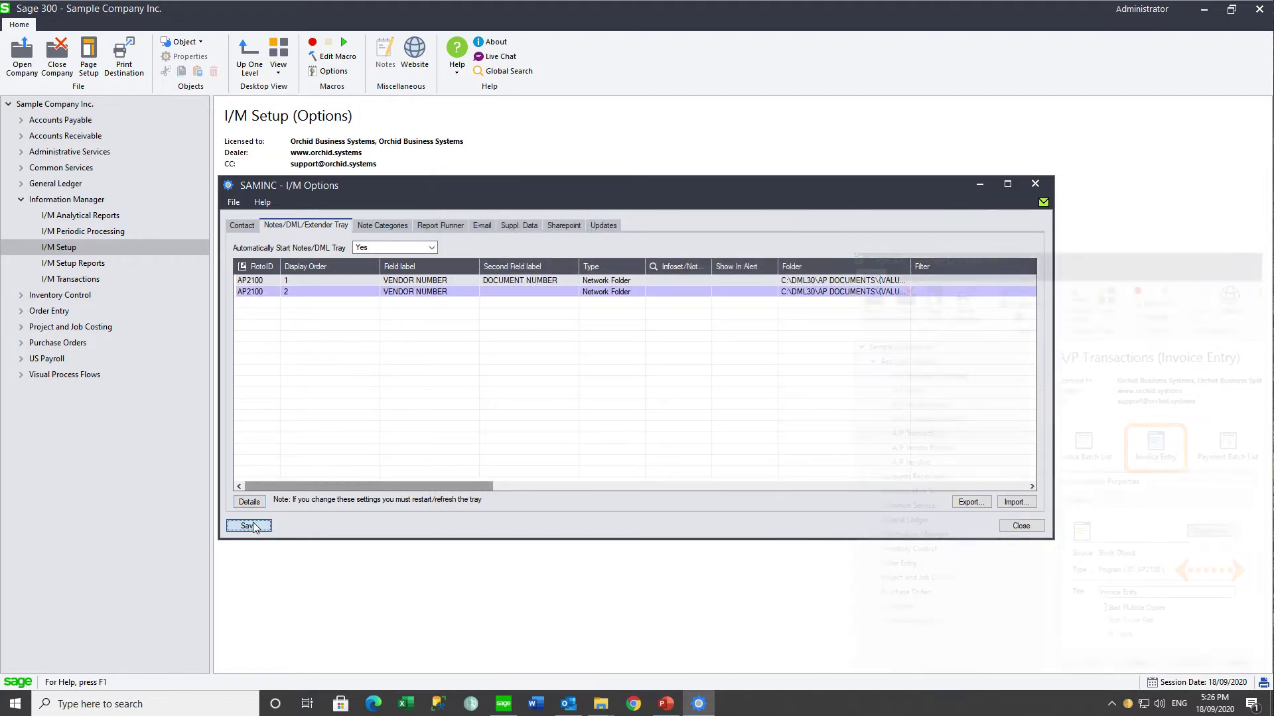
pyautogui.click(267, 295)
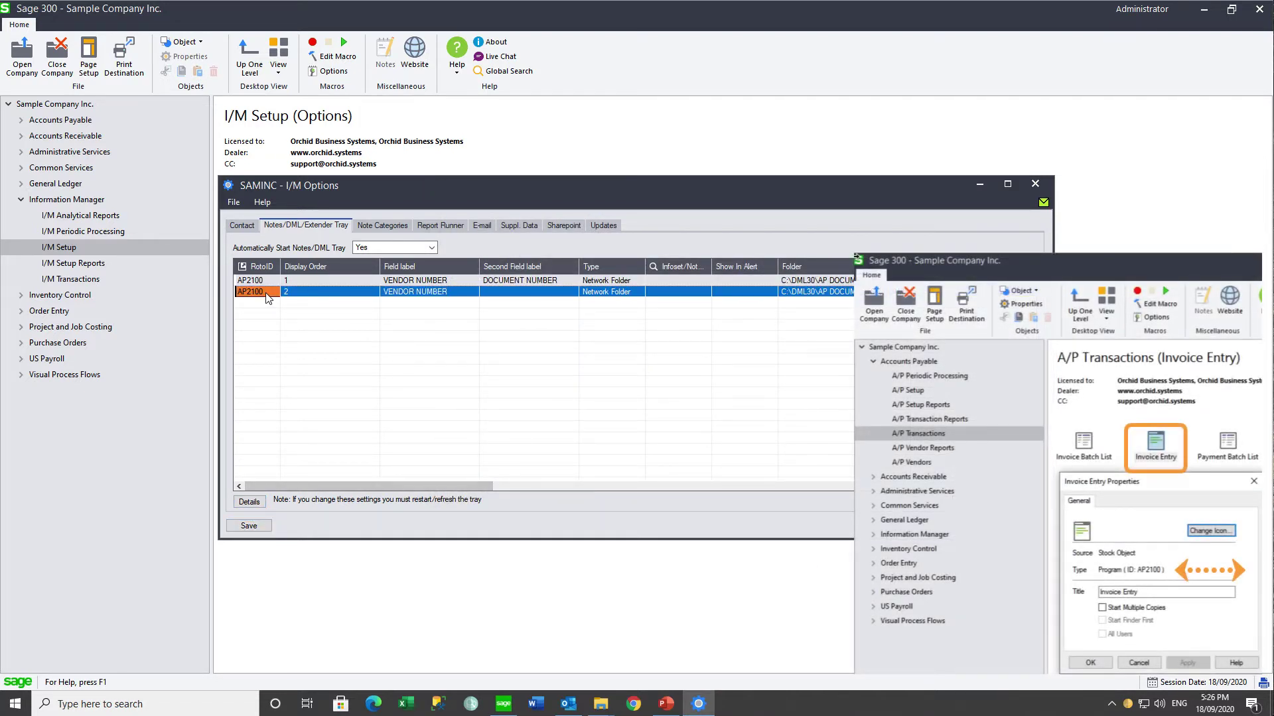
pyautogui.press('Insert')
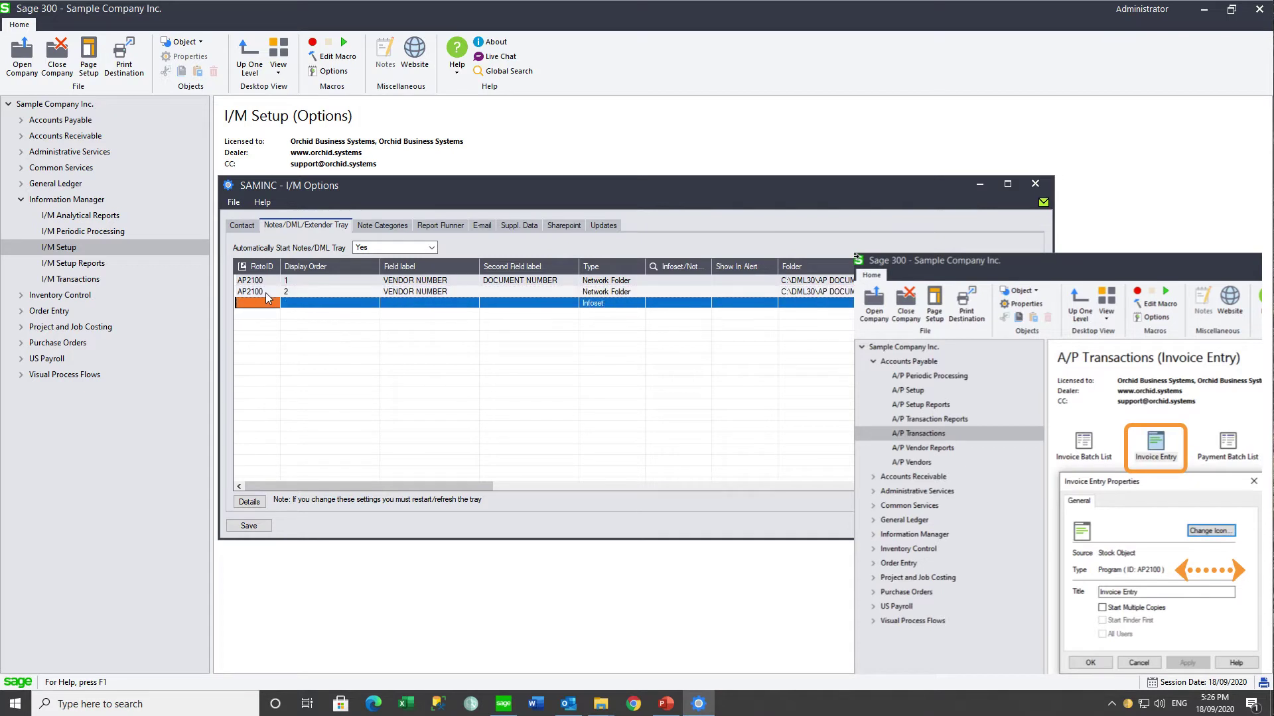
pyautogui.write('AP')
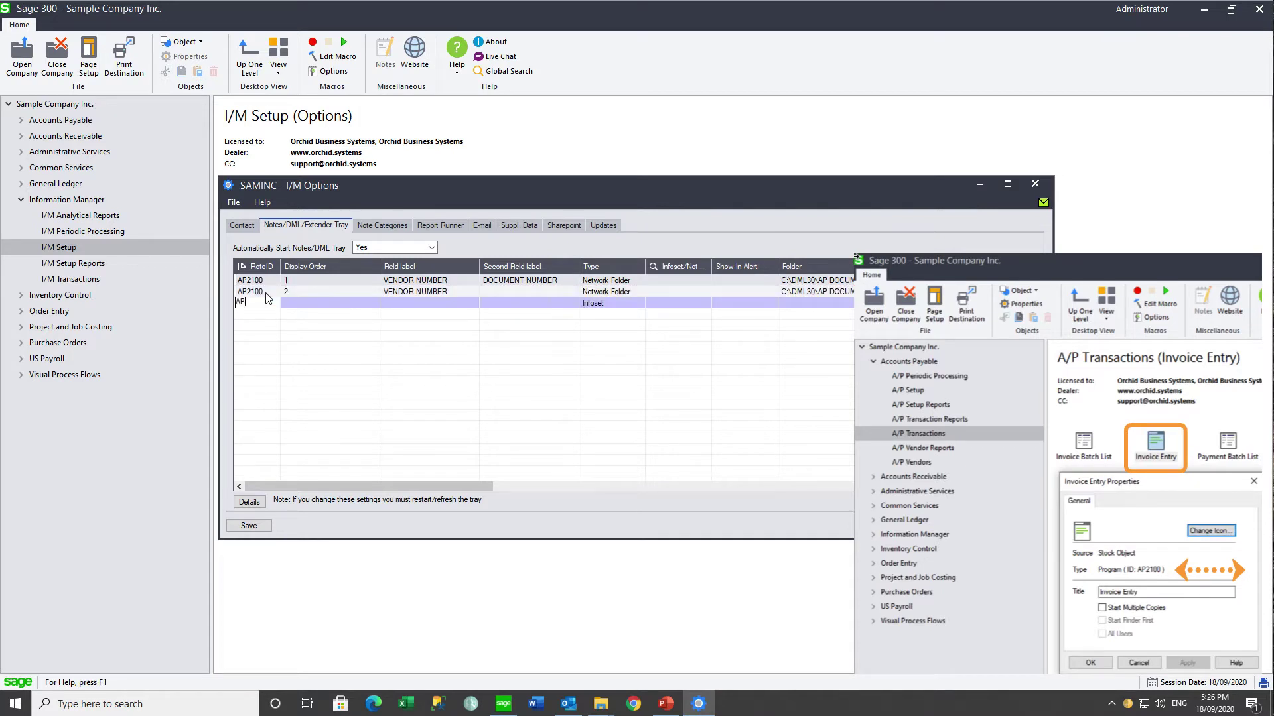
pyautogui.write('2100')
pyautogui.press('Tab')
pyautogui.write('3')
pyautogui.press('Tab')
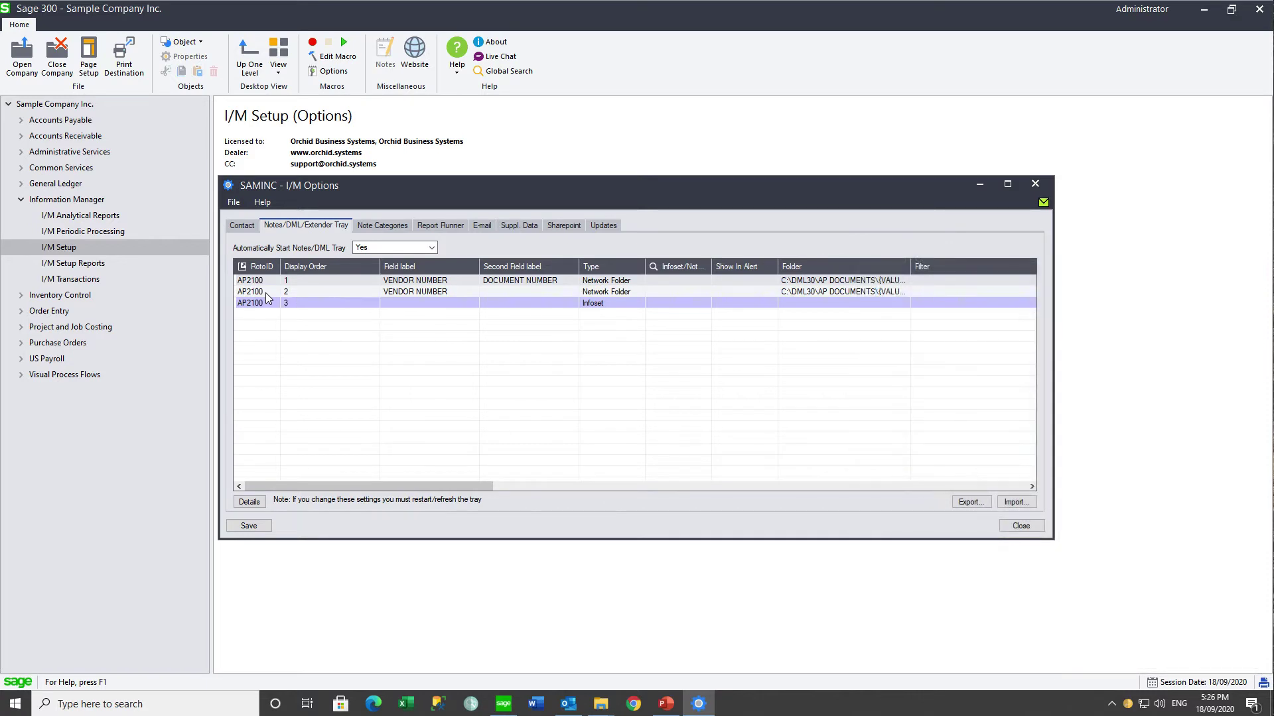
pyautogui.write('VE')
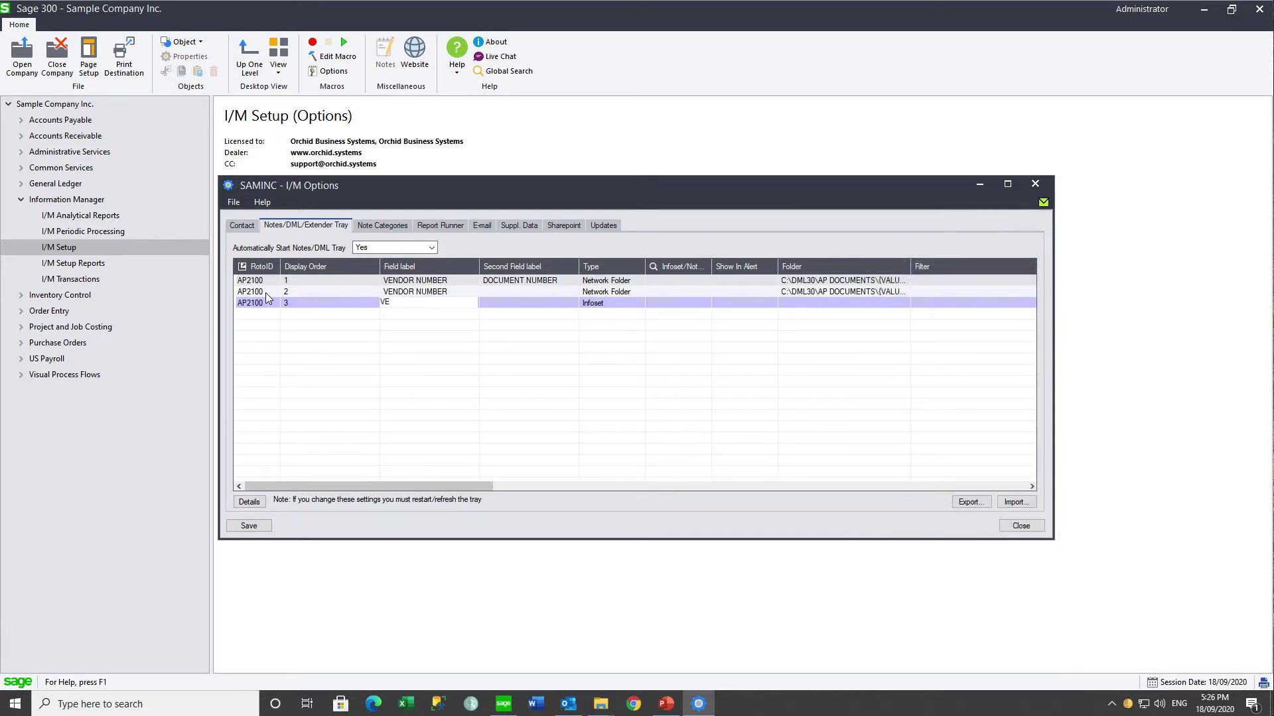
pyautogui.write('NDOR NUMBER')
pyautogui.press('Tab')
# - In the third line's details, set the type to Network Folder and the folder to C:\DML30\AP DOCUMENTS\{VALUE}\Contracts\
pyautogui.click(250, 502)
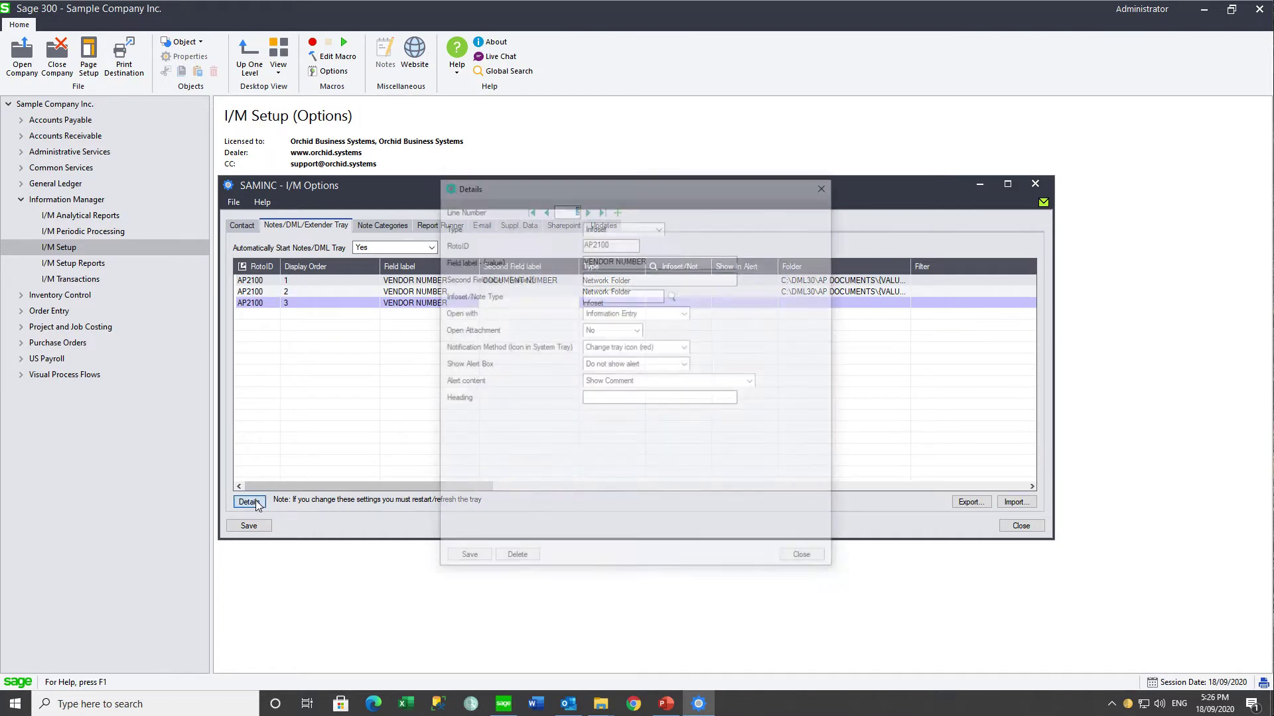
pyautogui.click(638, 226)
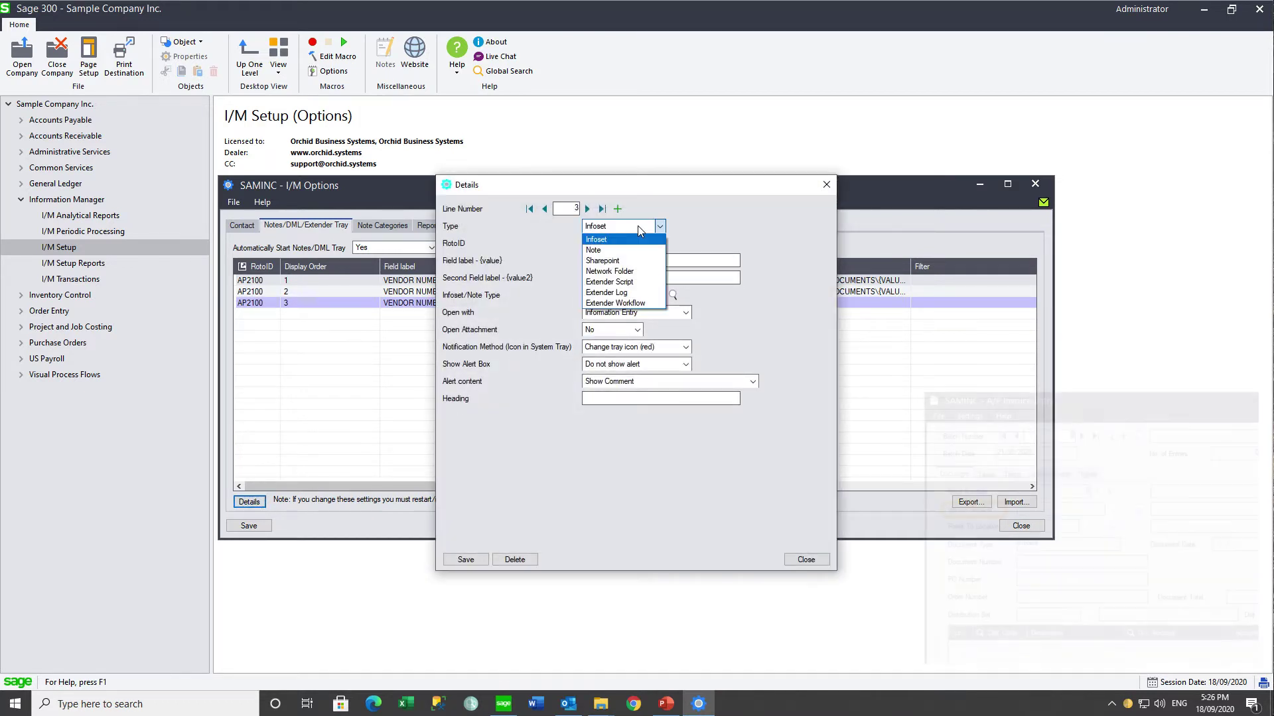
pyautogui.click(624, 271)
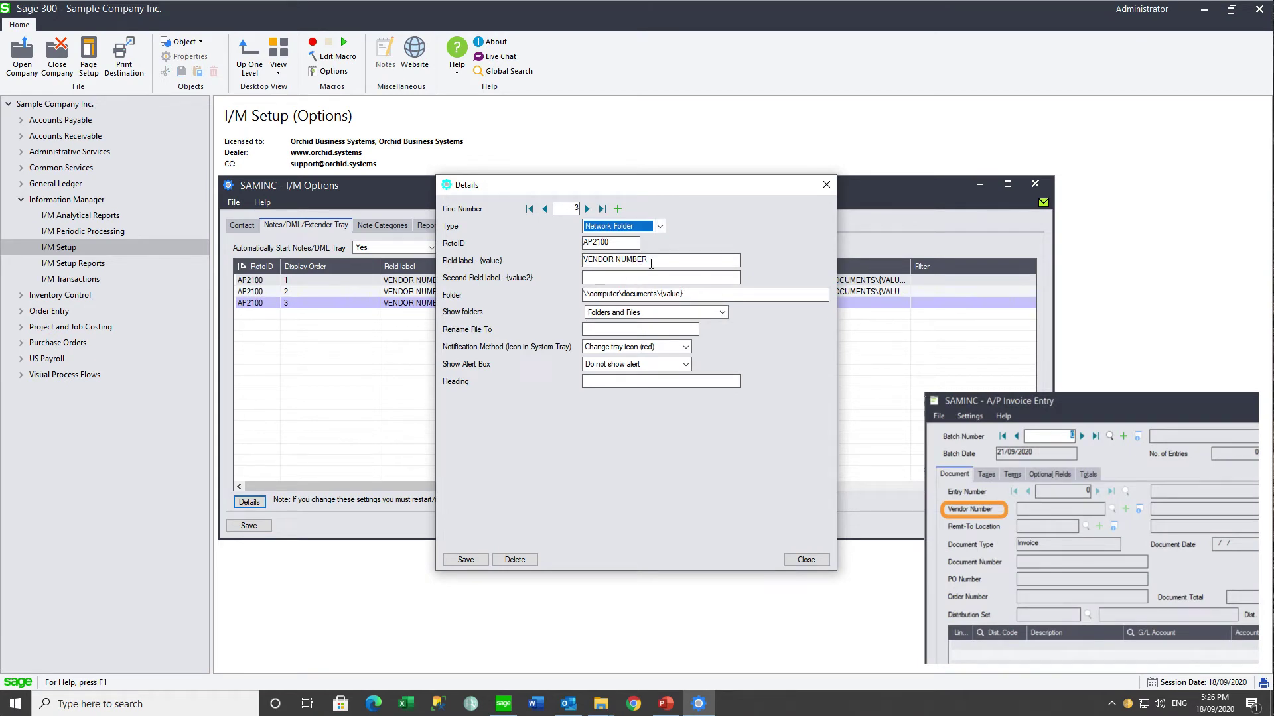
pyautogui.moveTo(694, 294); pyautogui.dragTo(549, 294)
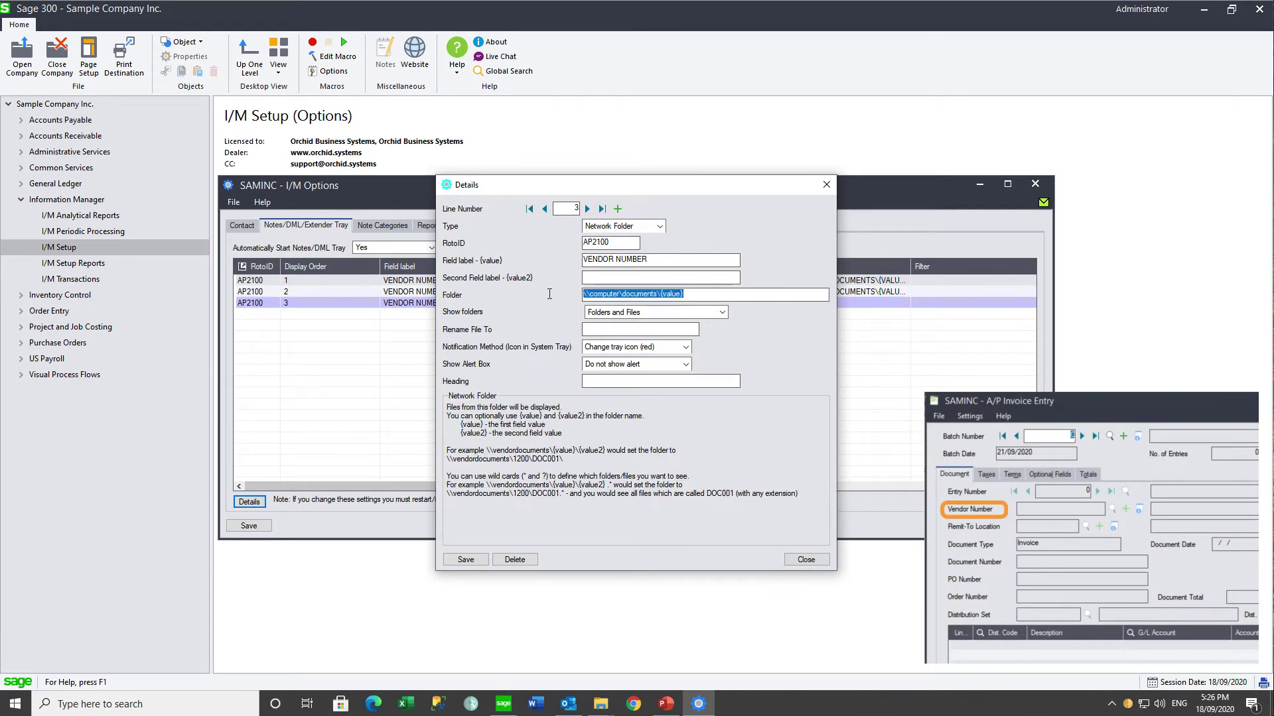
pyautogui.write('C:\\DML30\\AP DOCUMENTS\\{VALUE}\\{VALUE2}*.*')
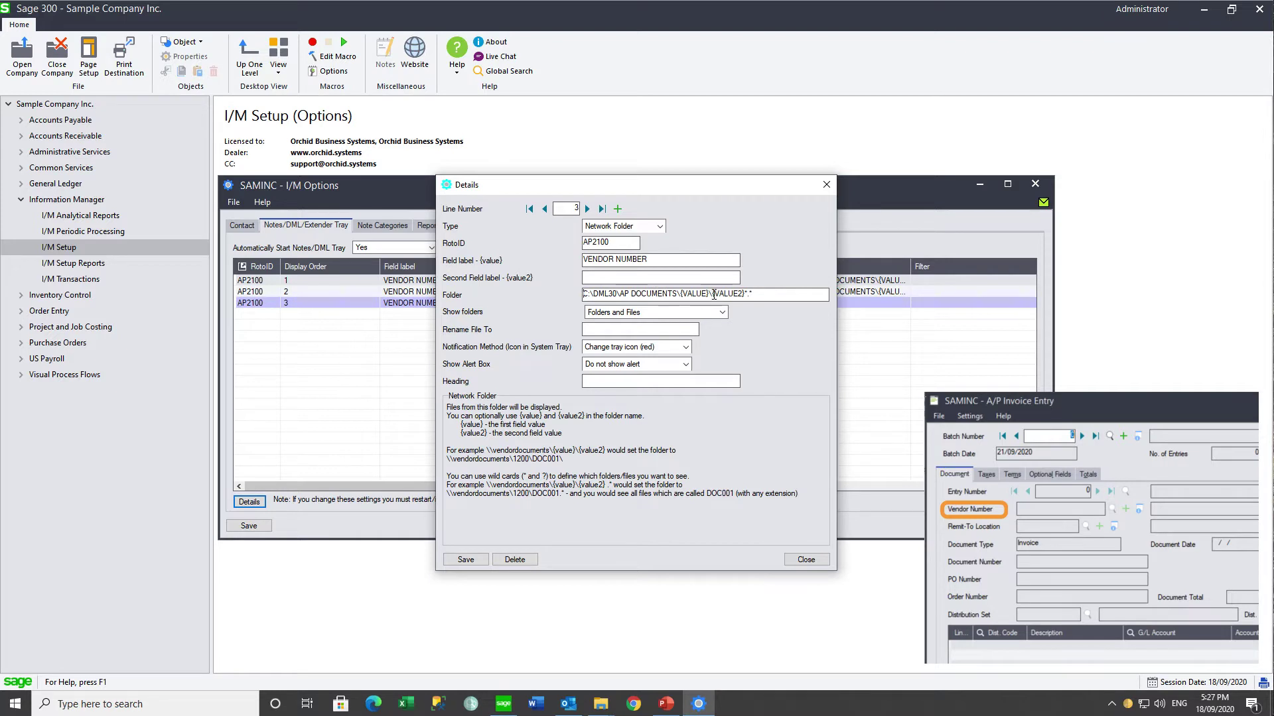
pyautogui.moveTo(712, 294); pyautogui.dragTo(758, 296)
pyautogui.write('Contracts\\')
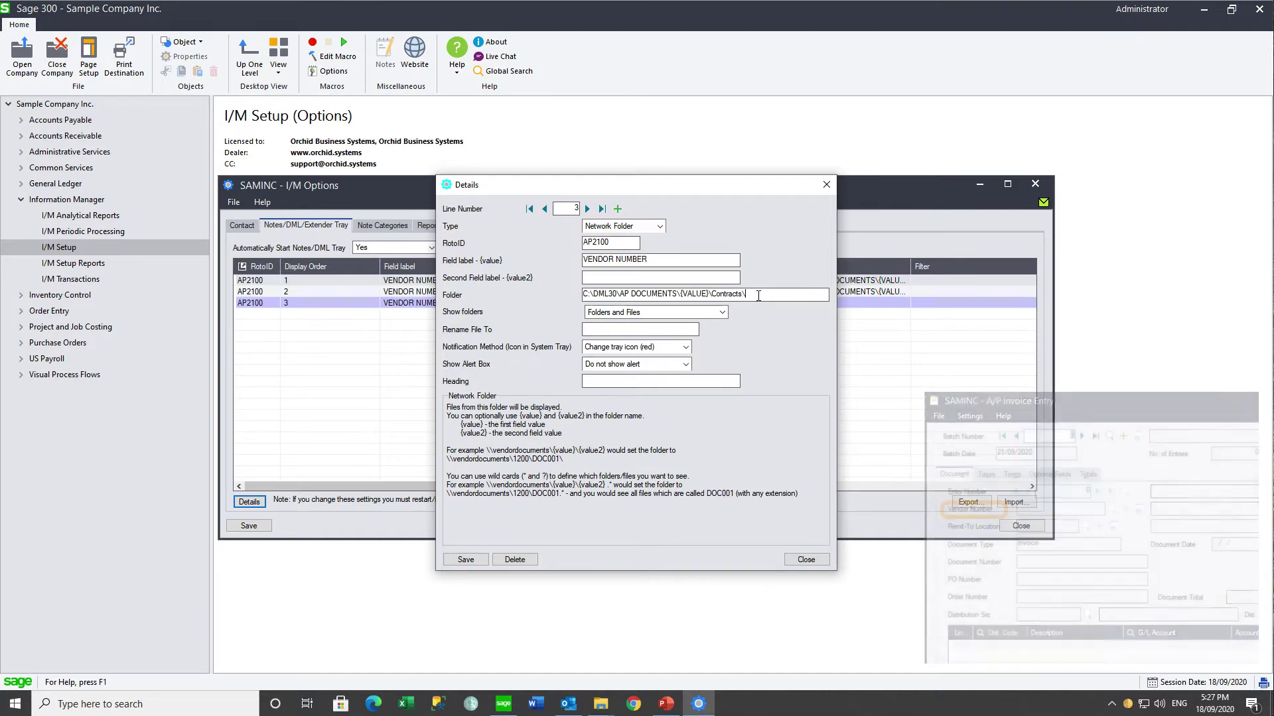
# - Set the third line's notification method to None and its alert box option to Show alert
pyautogui.click(723, 313)
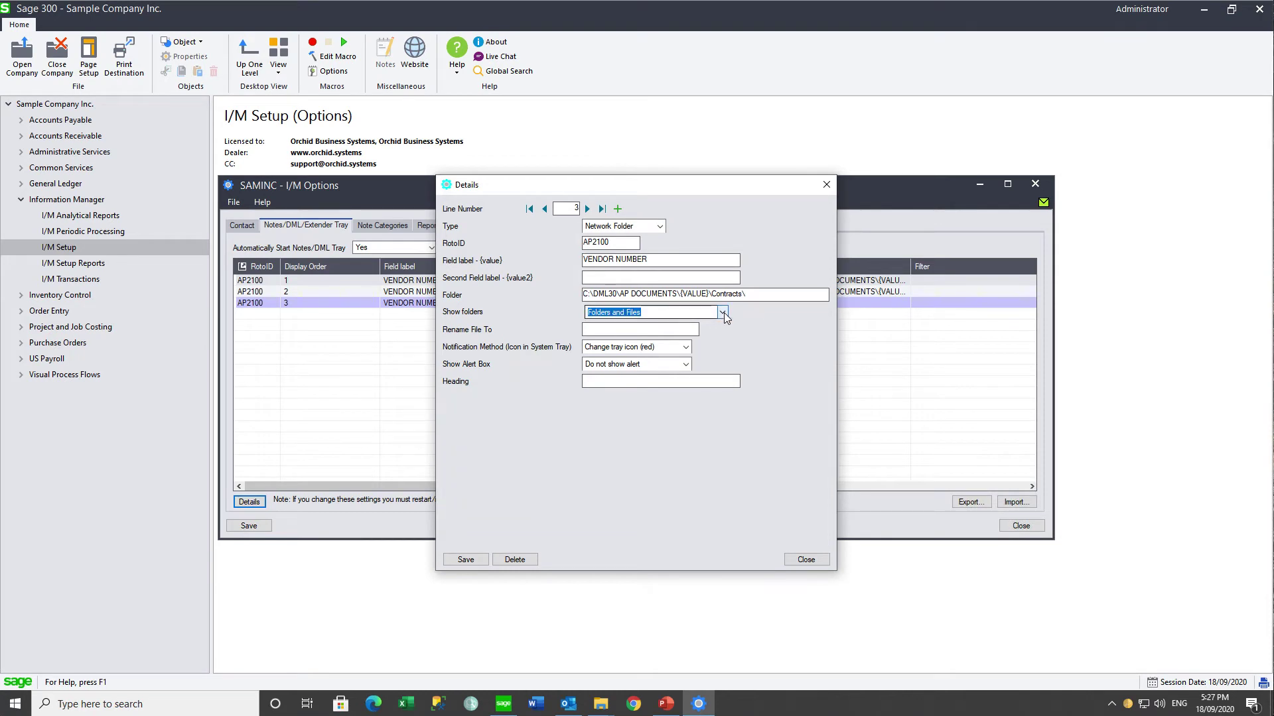
pyautogui.click(686, 347)
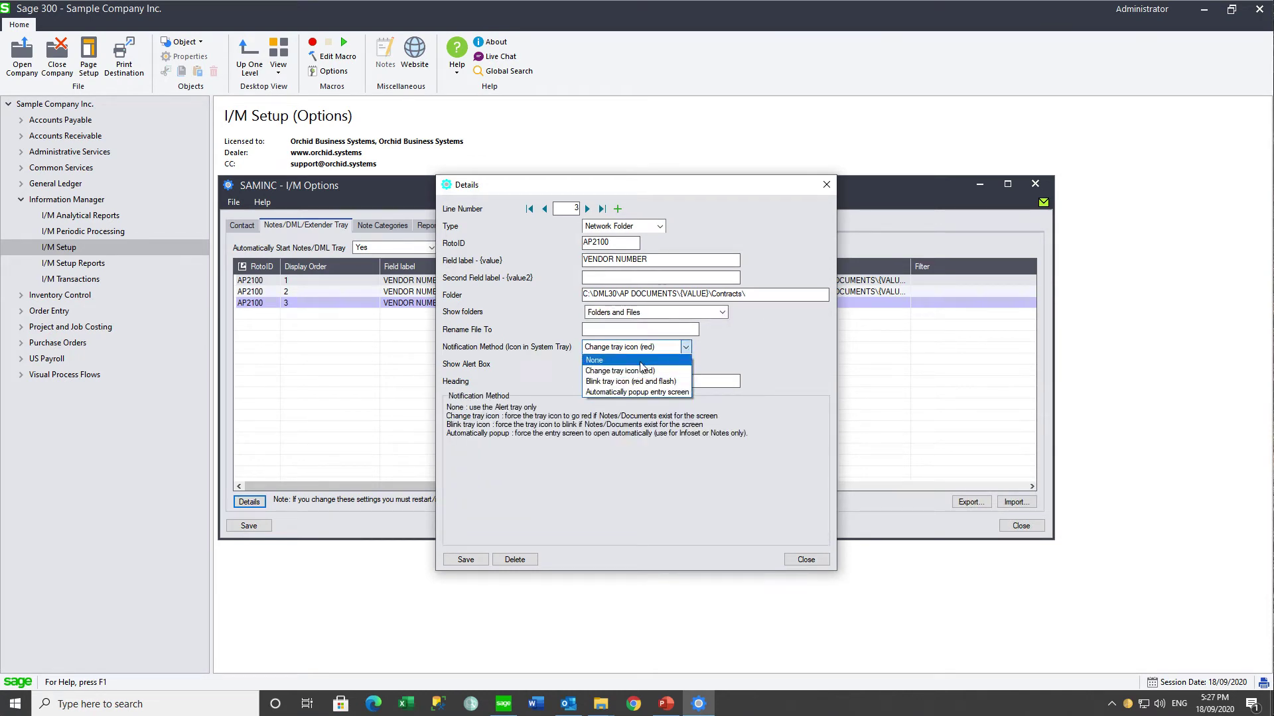
pyautogui.click(641, 362)
pyautogui.click(641, 364)
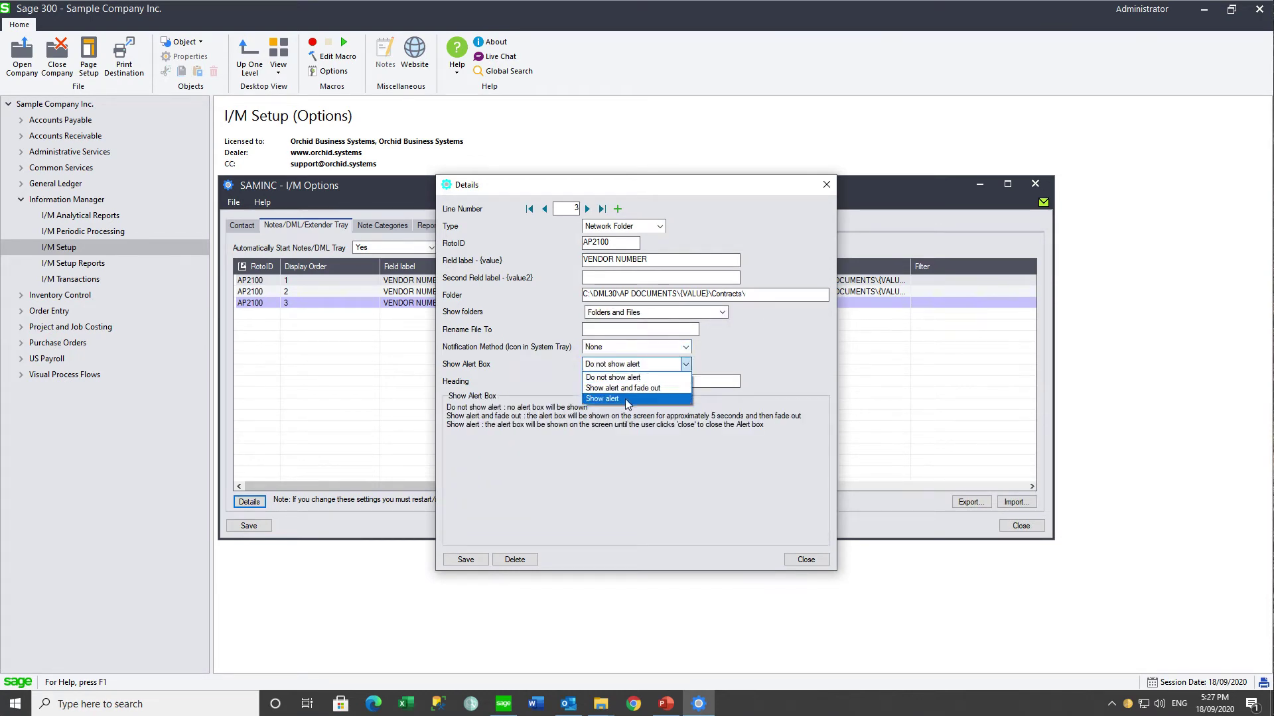
pyautogui.click(627, 400)
# - Give the third line the heading "Contracts", then save and close its details
pyautogui.click(620, 383)
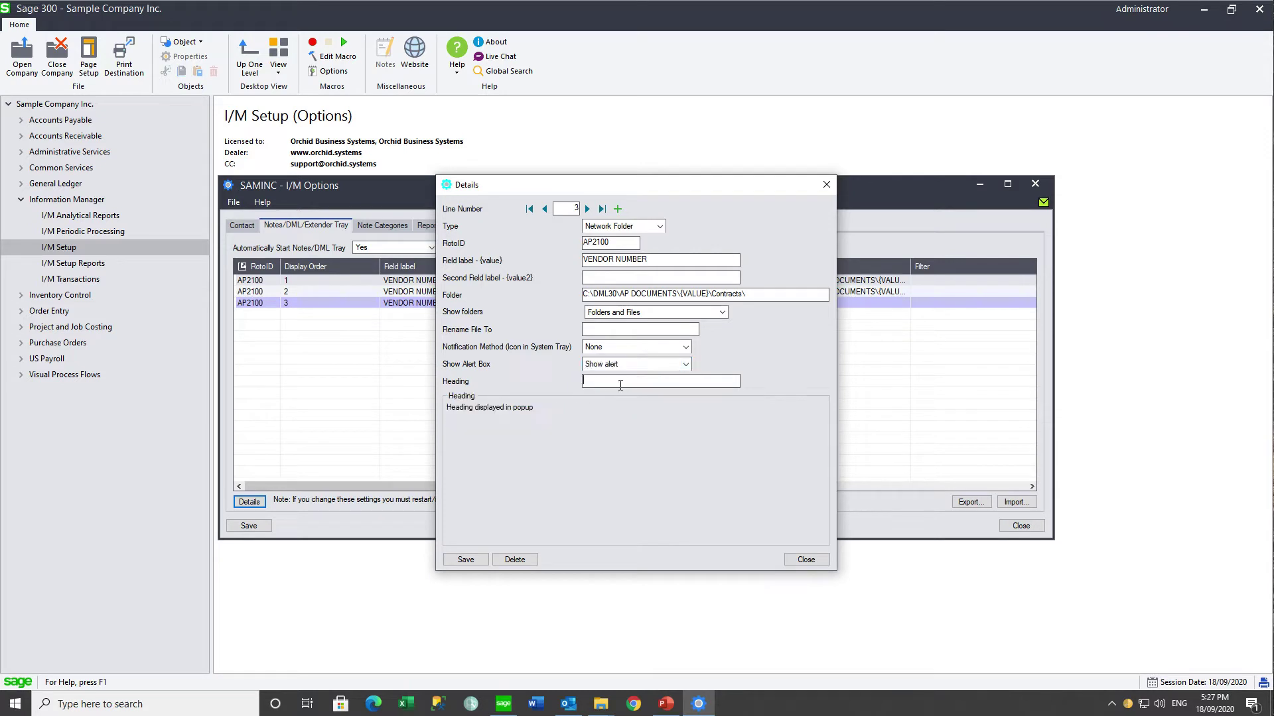
pyautogui.write('Contracts')
pyautogui.click(481, 555)
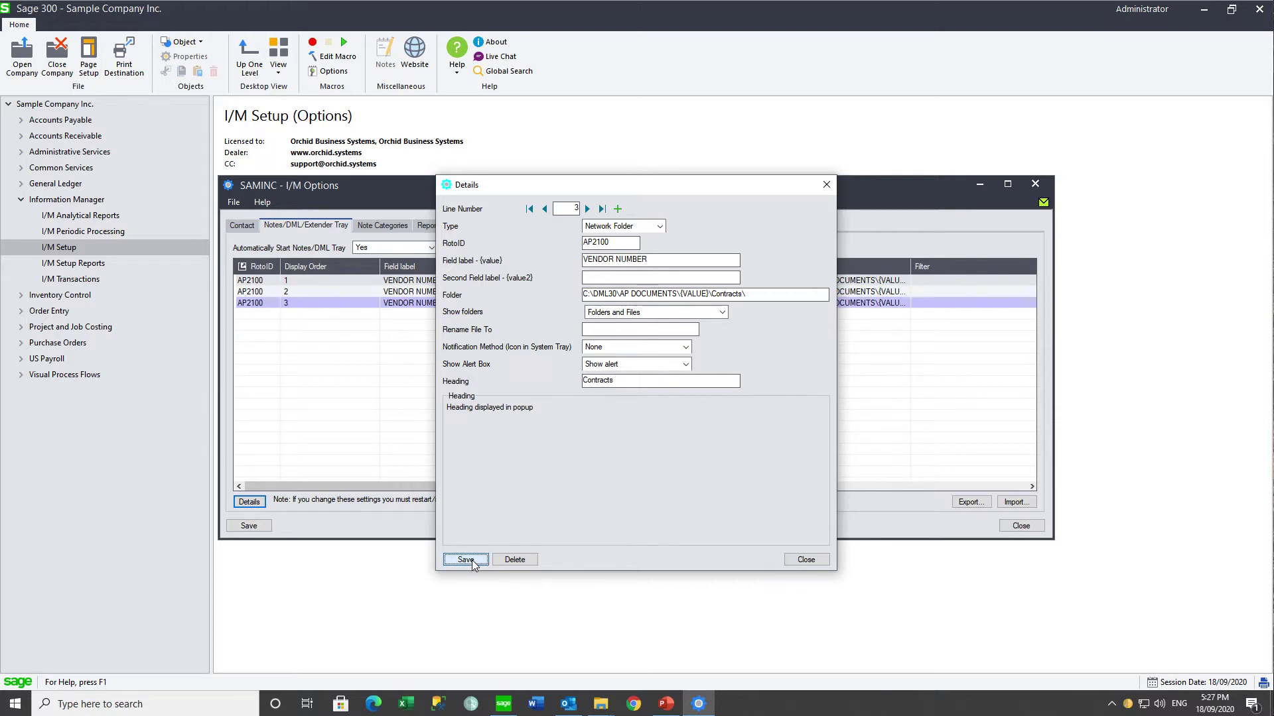
pyautogui.click(806, 559)
# - Save and close the I/M Options, and refresh the Information Manager tray
pyautogui.click(247, 528)
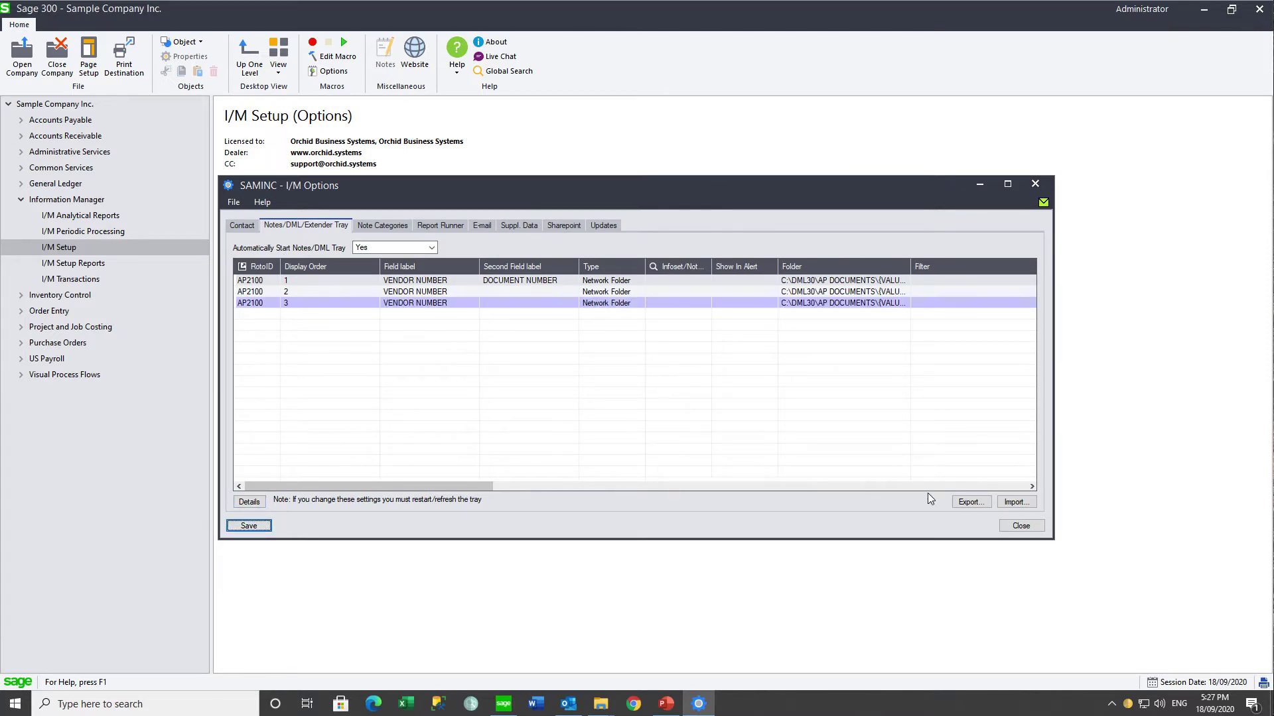
pyautogui.click(1021, 526)
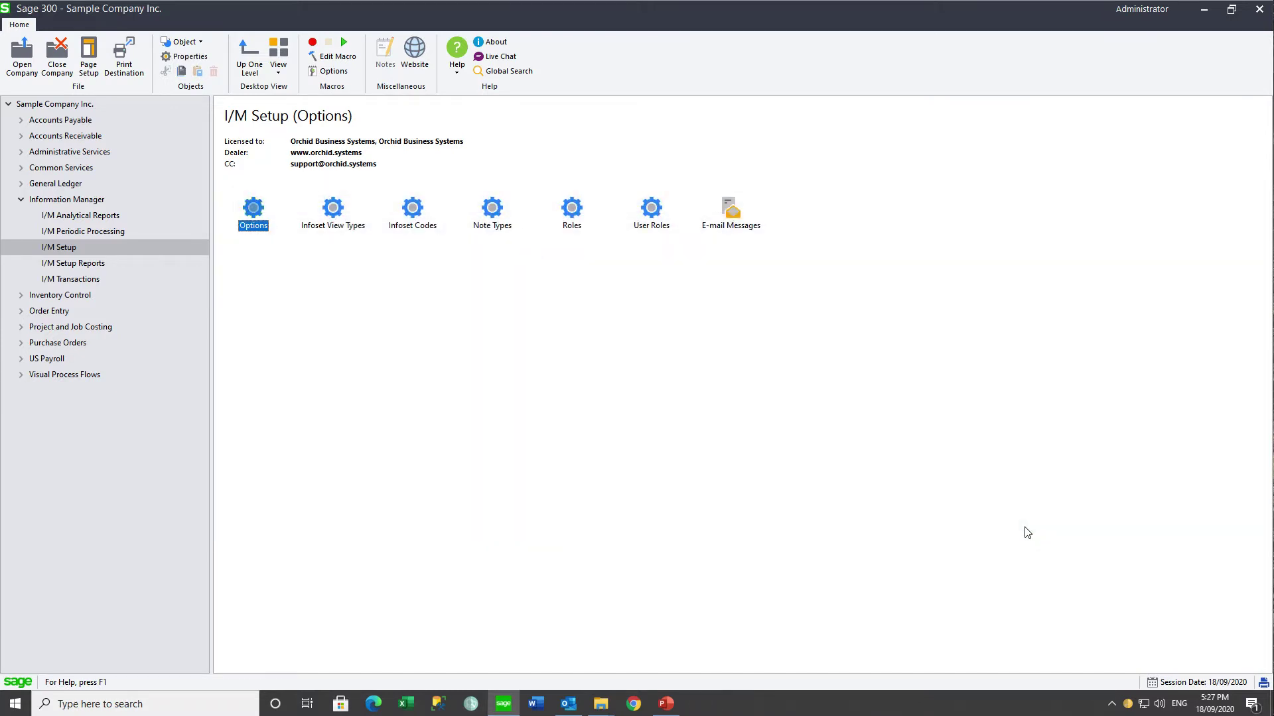
pyautogui.rightClick(1126, 708)
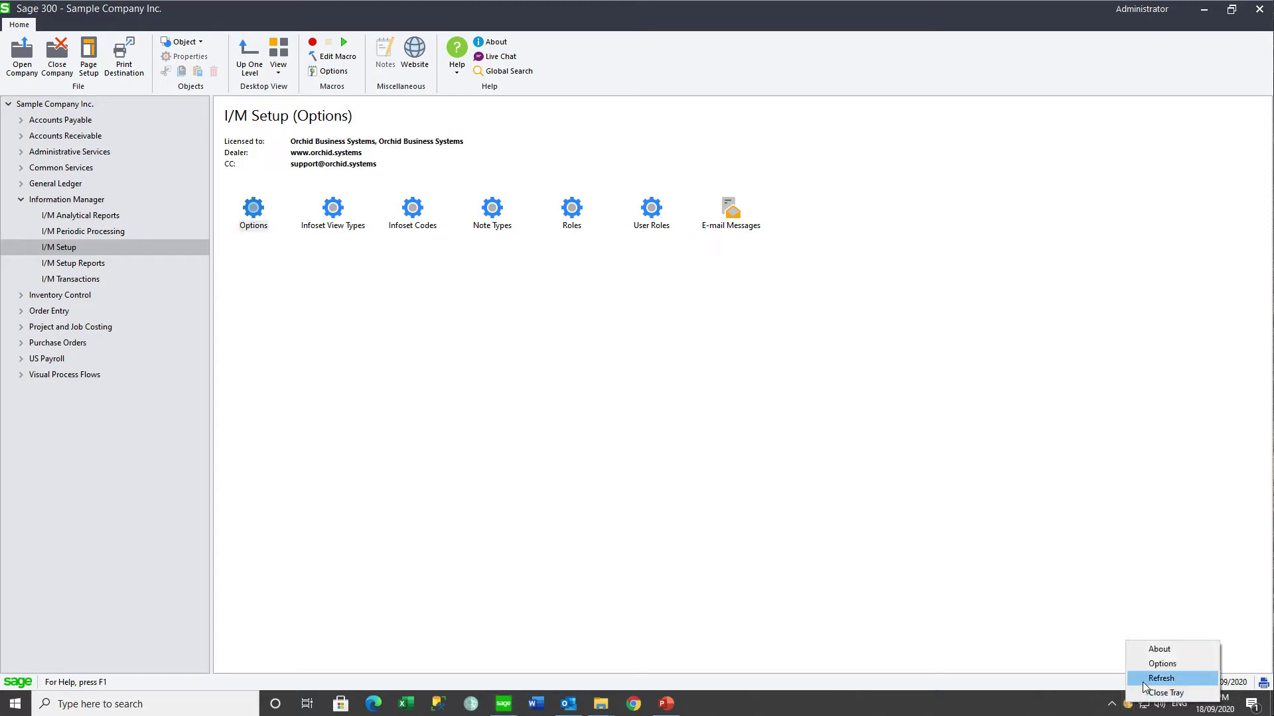
pyautogui.click(1144, 680)
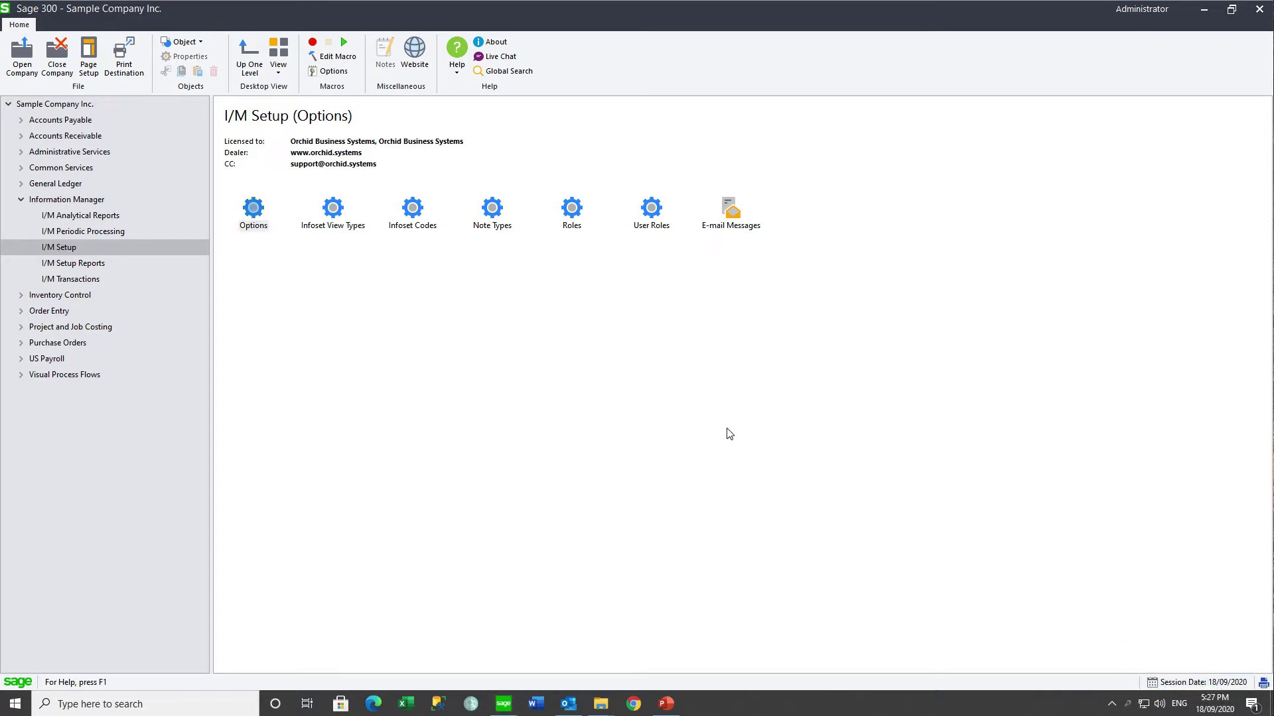
# - Open batch 25, "Invoice for Misc Repairs", from the A/P Invoice Batch List
pyautogui.click(20, 121)
pyautogui.click(77, 201)
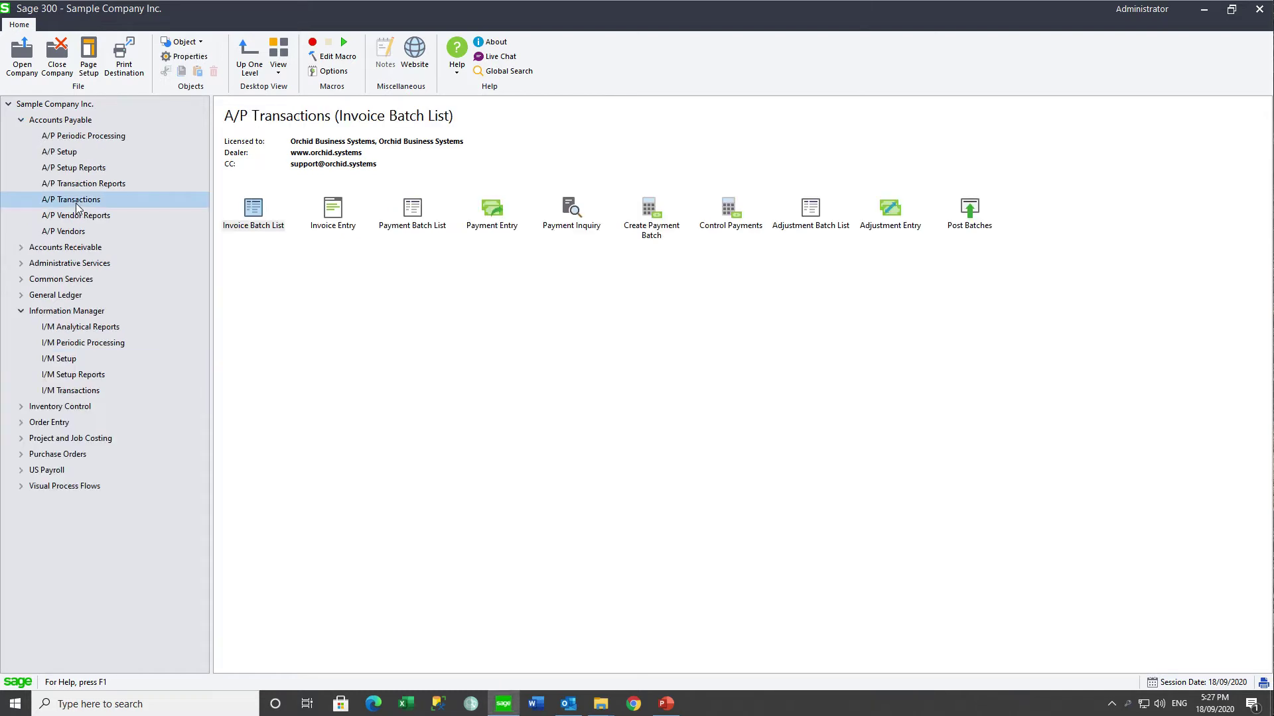
pyautogui.doubleClick(256, 216)
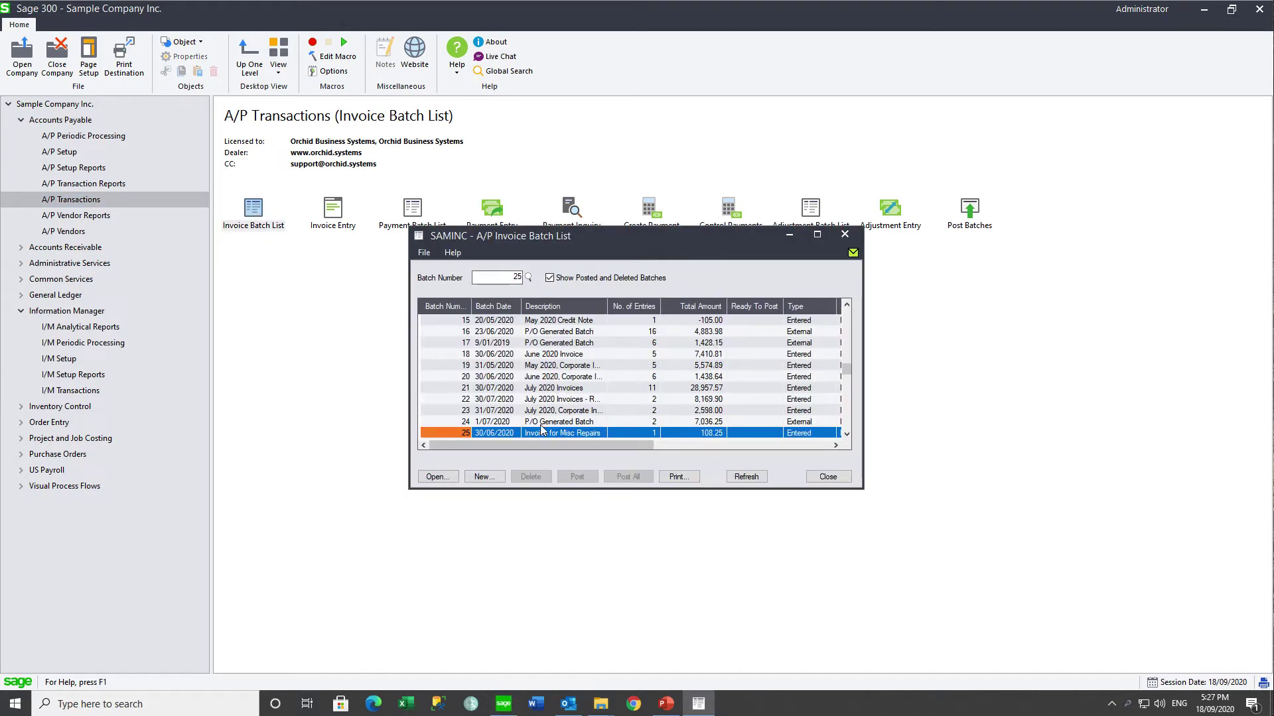
pyautogui.click(541, 423)
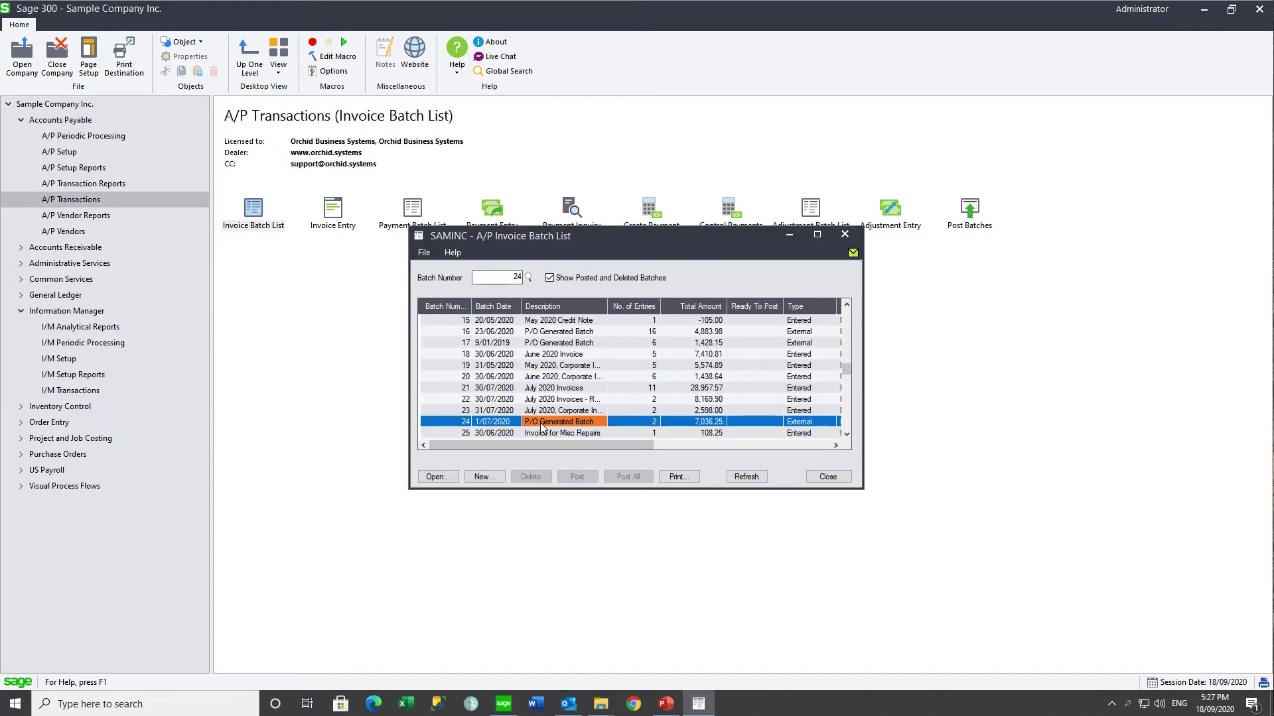
pyautogui.click(540, 434)
pyautogui.click(438, 477)
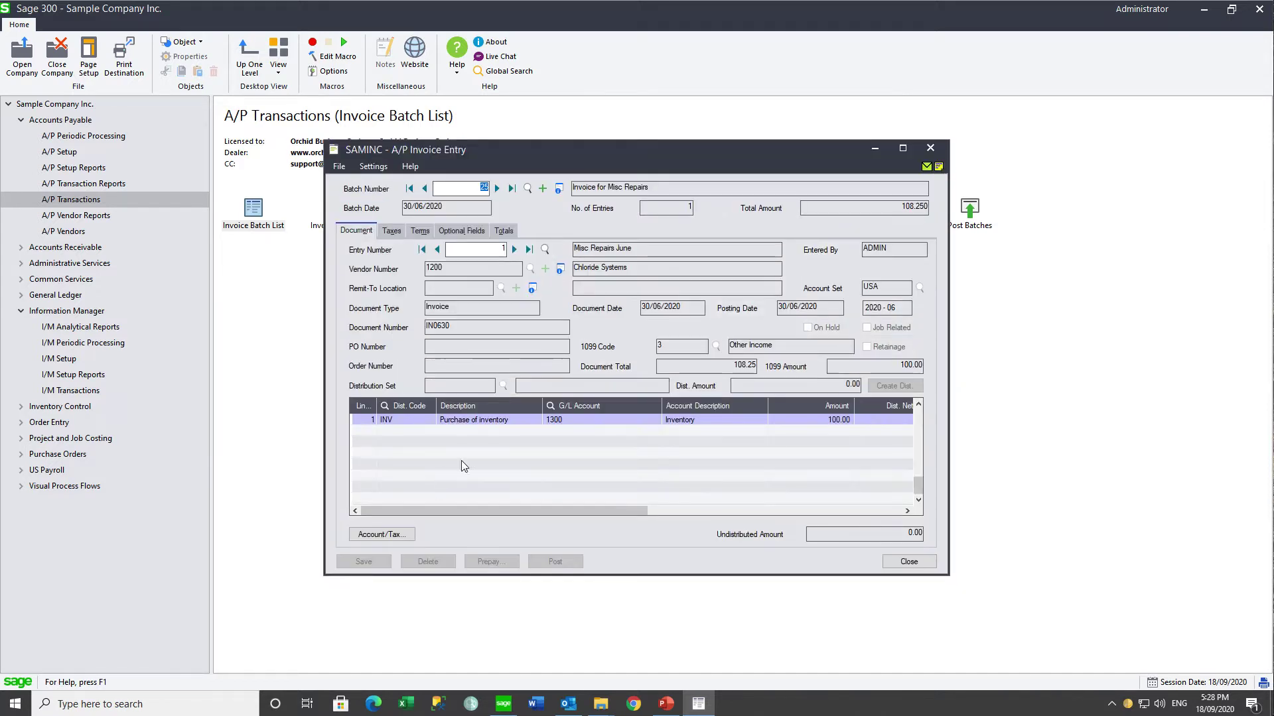
# - Show the document alert box for the invoice and check its All Invoices and Contracts sections
pyautogui.click(938, 167)
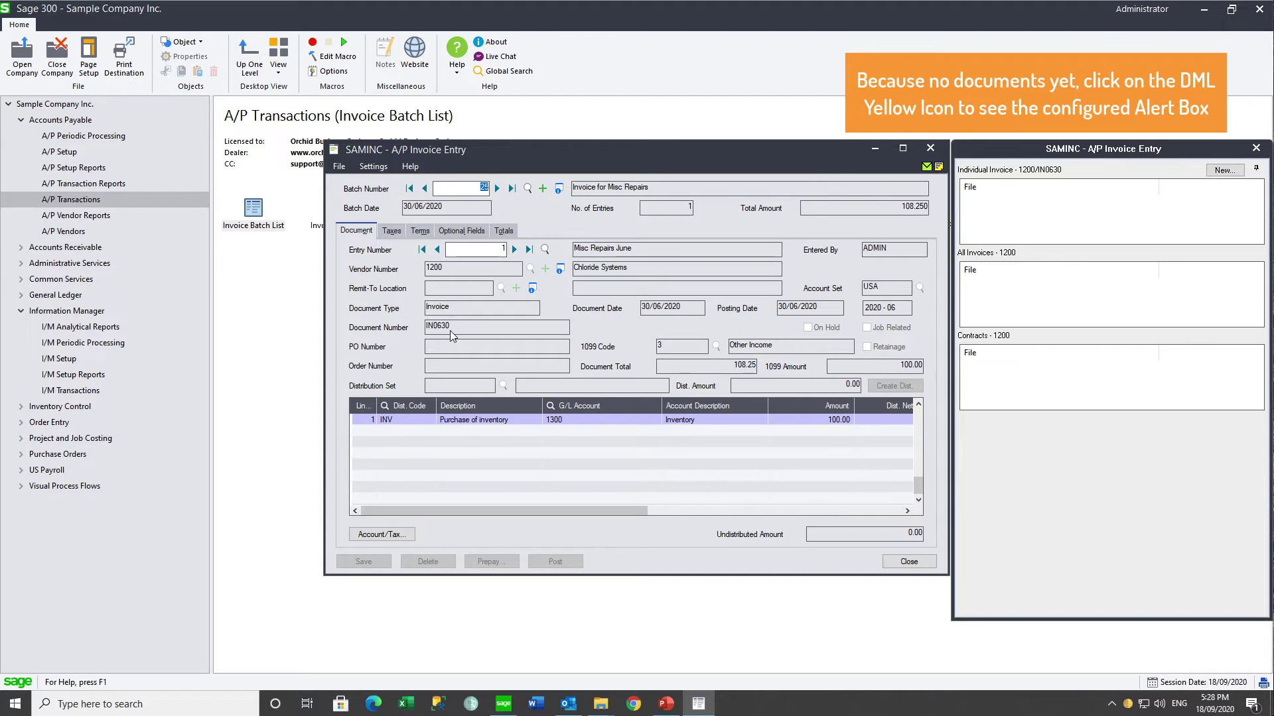
pyautogui.moveTo(1030, 289)
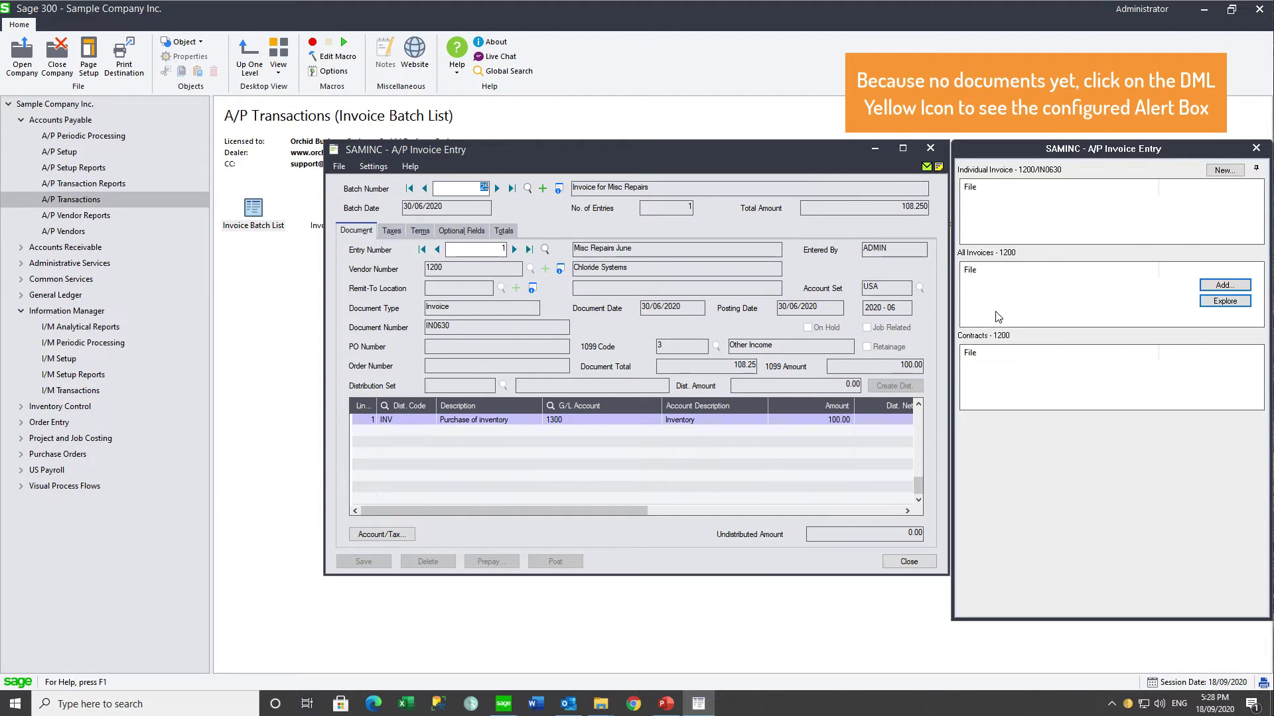
pyautogui.moveTo(997, 384)
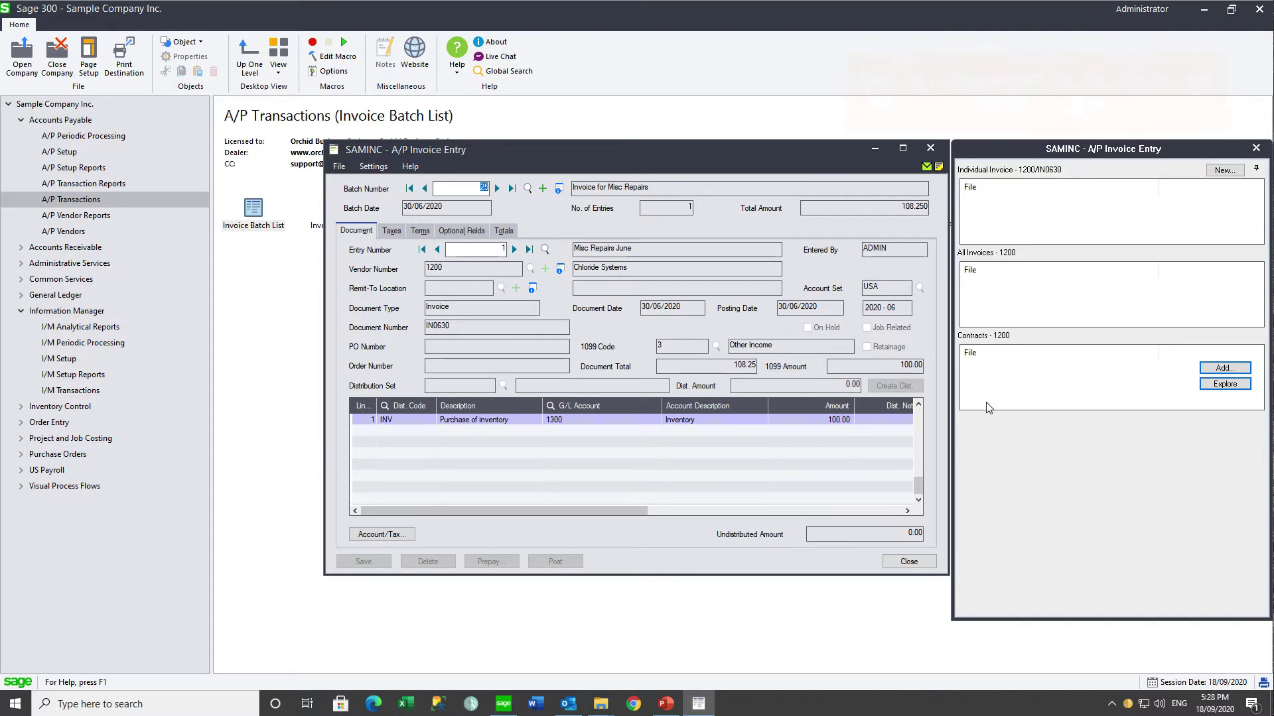
# - Switch to Outlook, narrow its window beside the alert box, and add the scanned20170925_1018.pdf attachment to the Individual Invoice list
pyautogui.moveTo(568, 709)
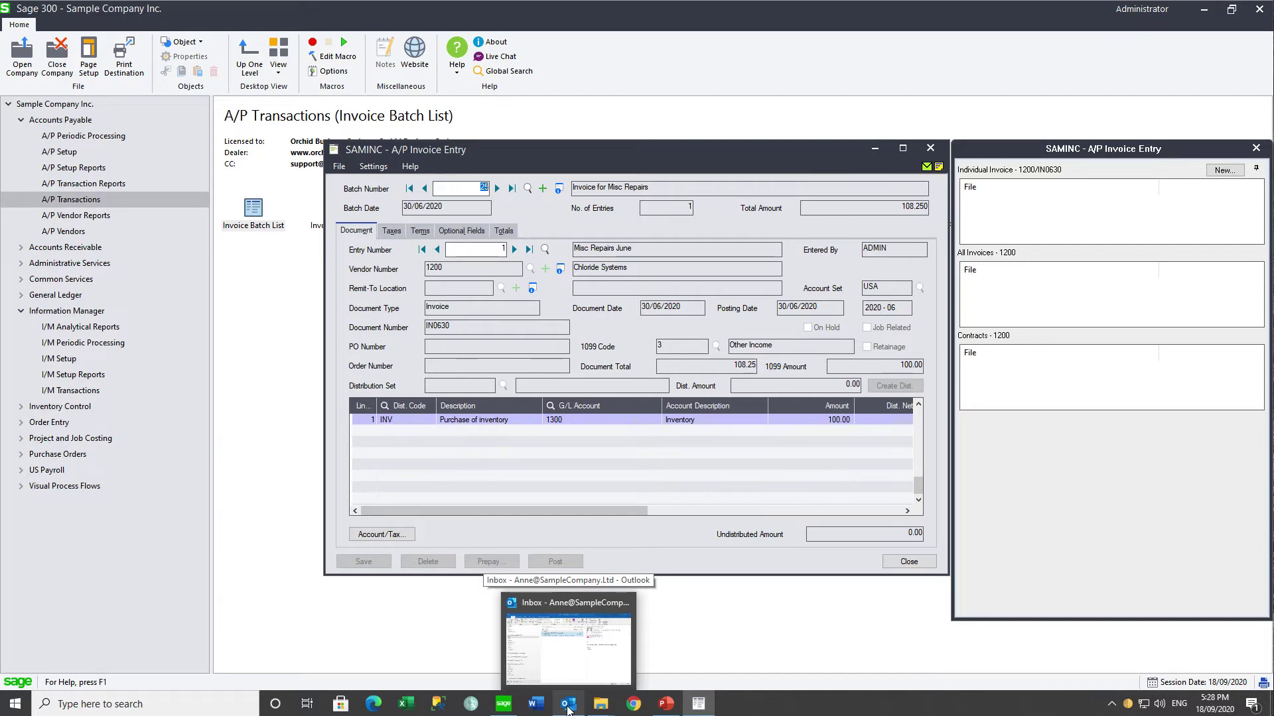
pyautogui.click(567, 709)
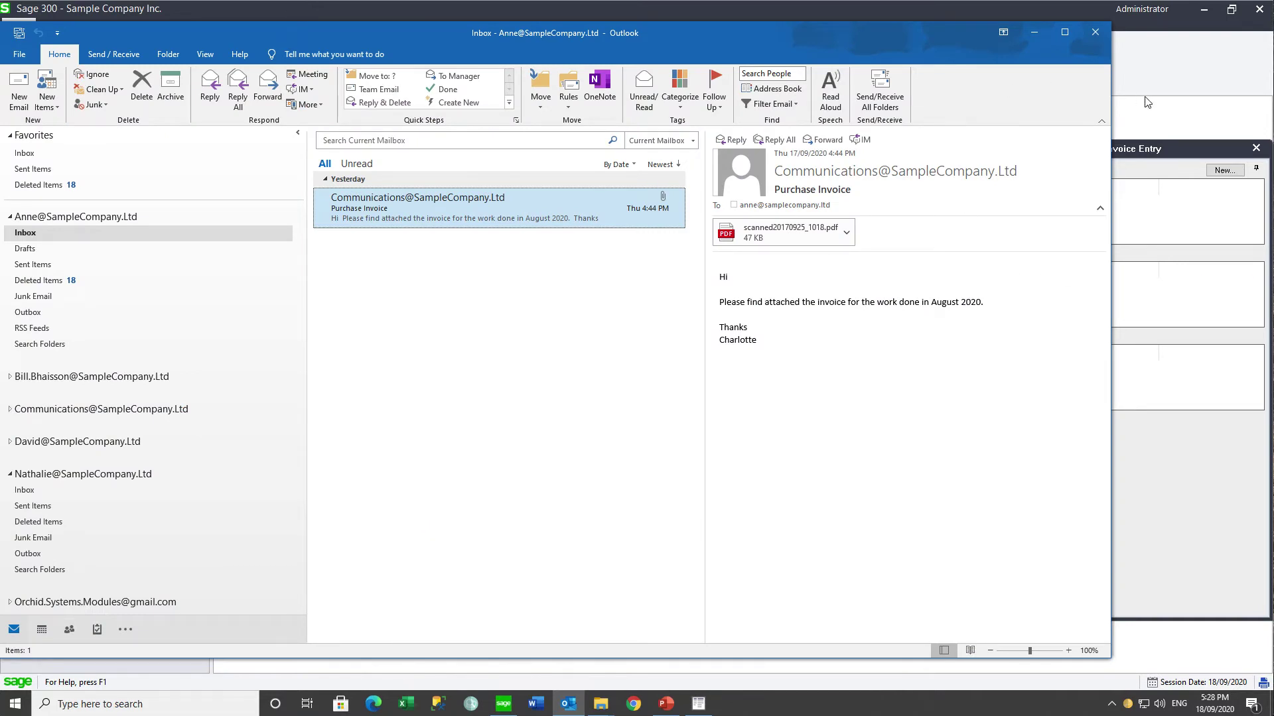
pyautogui.moveTo(1109, 101); pyautogui.dragTo(953, 94)
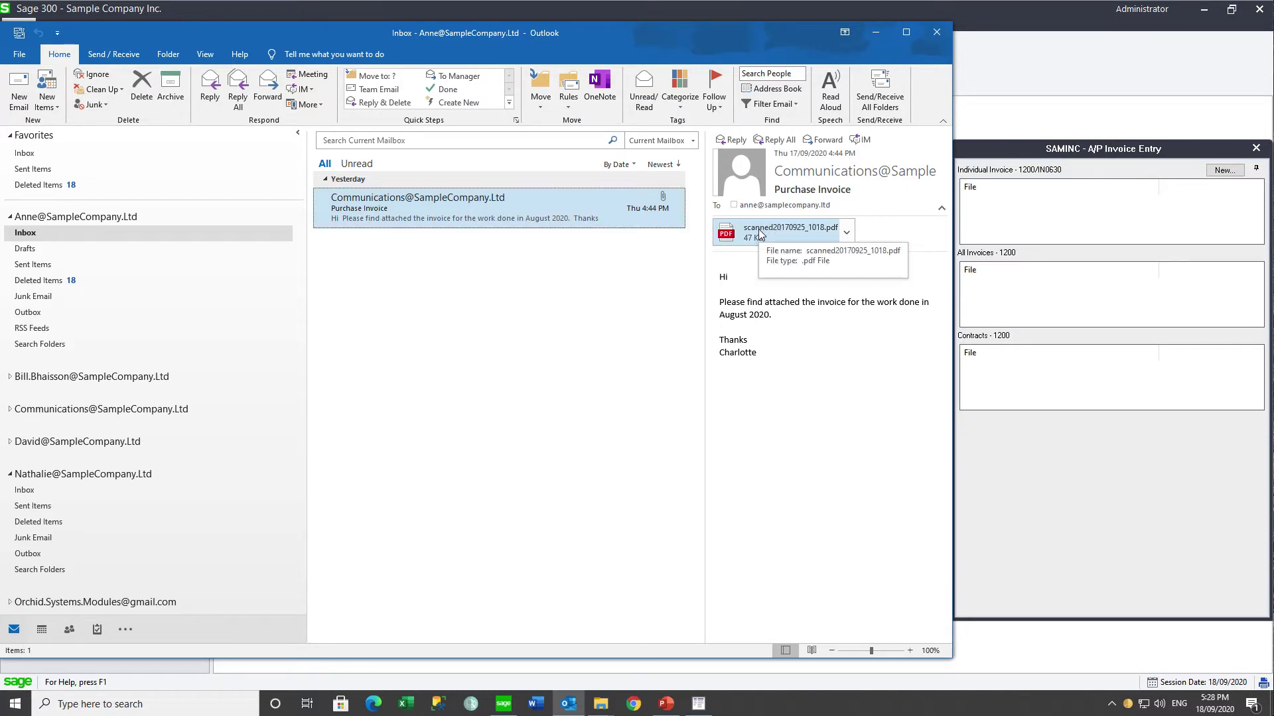
pyautogui.moveTo(760, 233); pyautogui.dragTo(1053, 201)
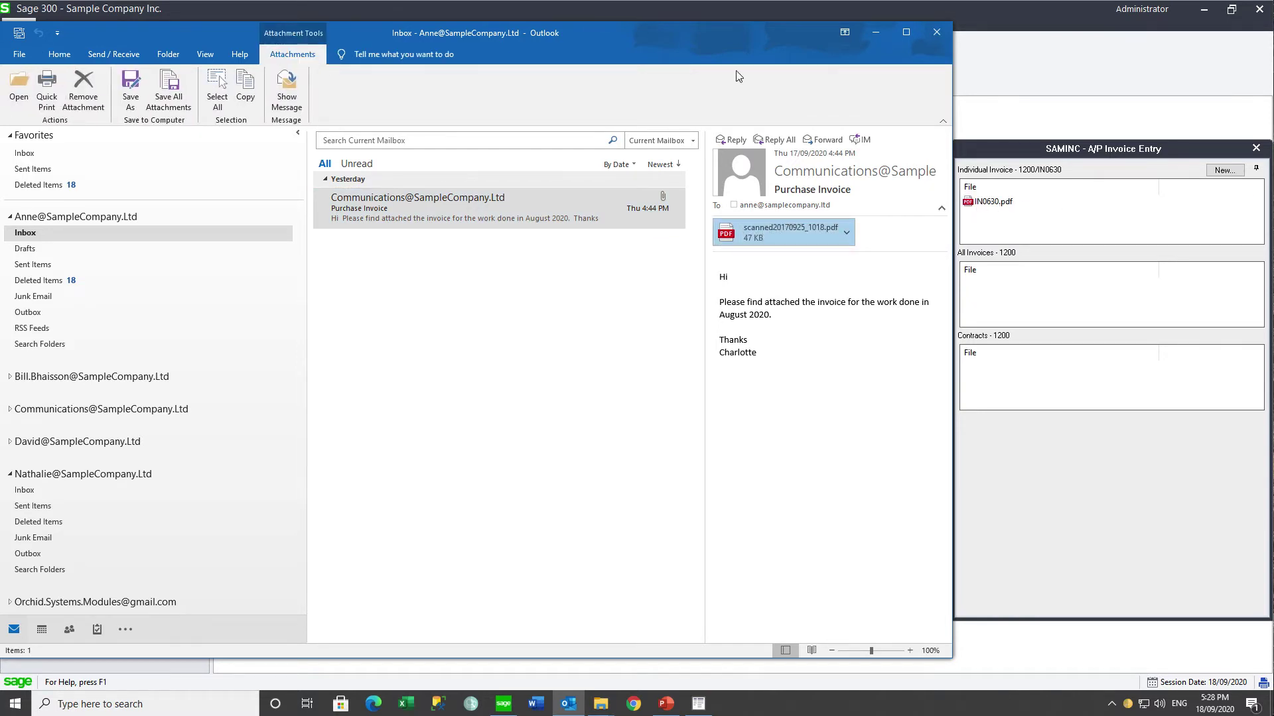
# - Reposition the Outlook window and add the whole "Purchase Invoice" e-mail to the Individual Invoice list
pyautogui.moveTo(711, 53); pyautogui.dragTo(690, 364)
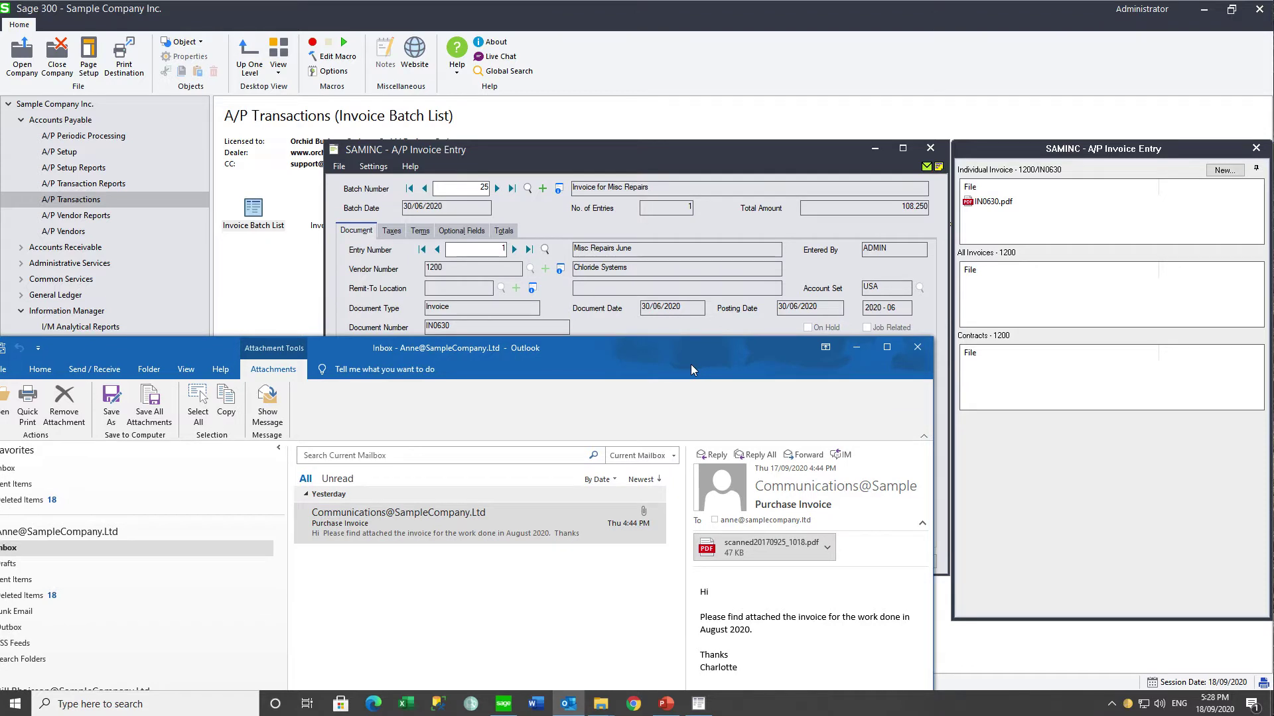
pyautogui.moveTo(691, 365); pyautogui.dragTo(683, 178)
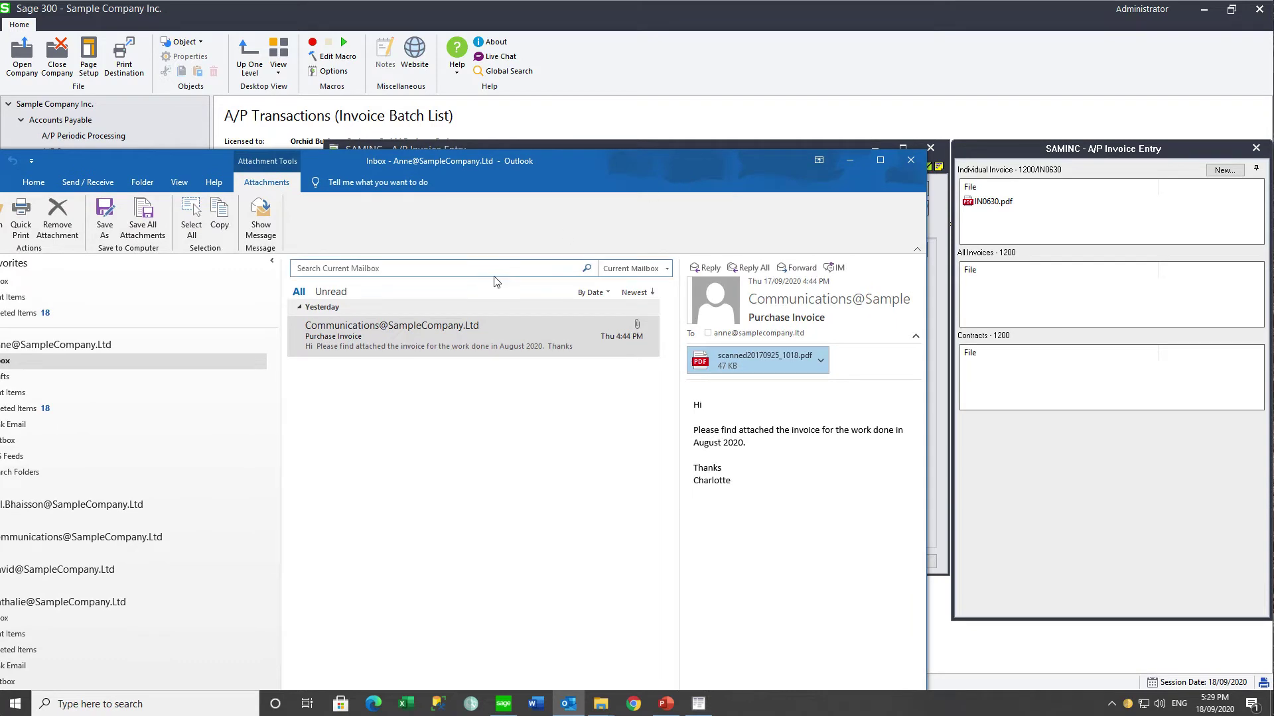
pyautogui.moveTo(407, 335); pyautogui.dragTo(1035, 213)
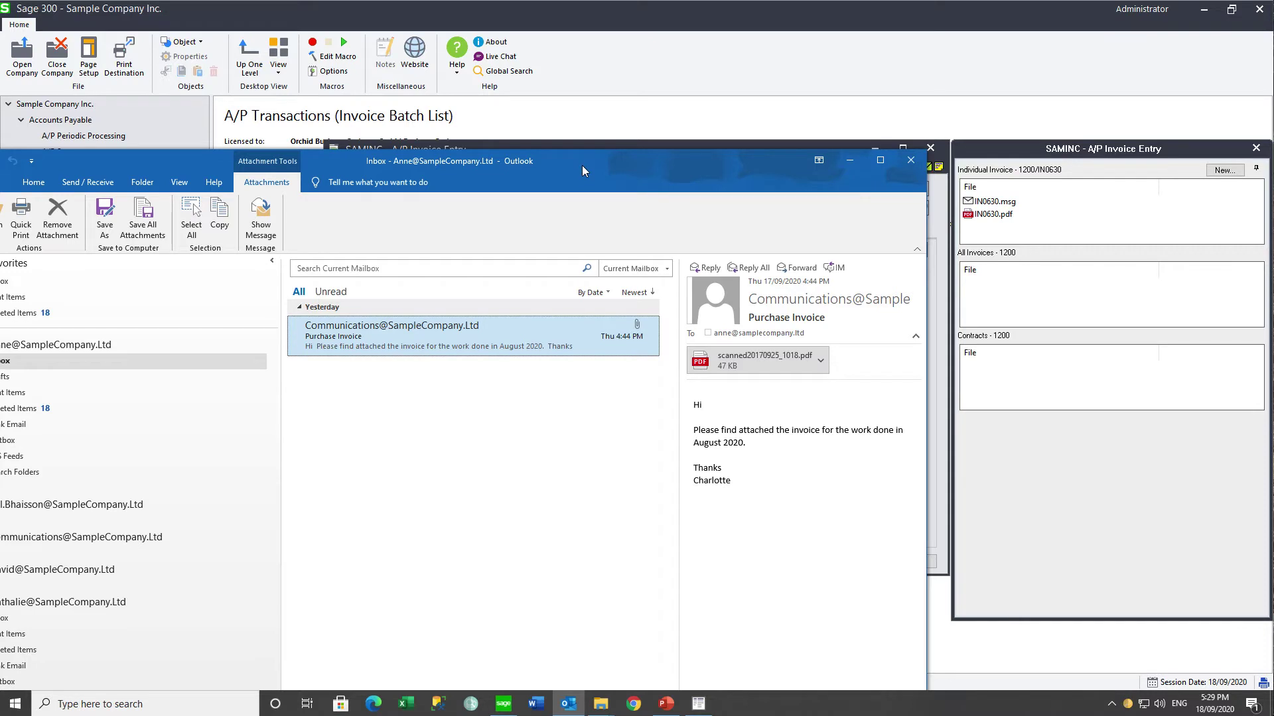
# - Close Outlook and the A/P Invoice Entry window for batch 25
pyautogui.moveTo(582, 165); pyautogui.dragTo(579, 351)
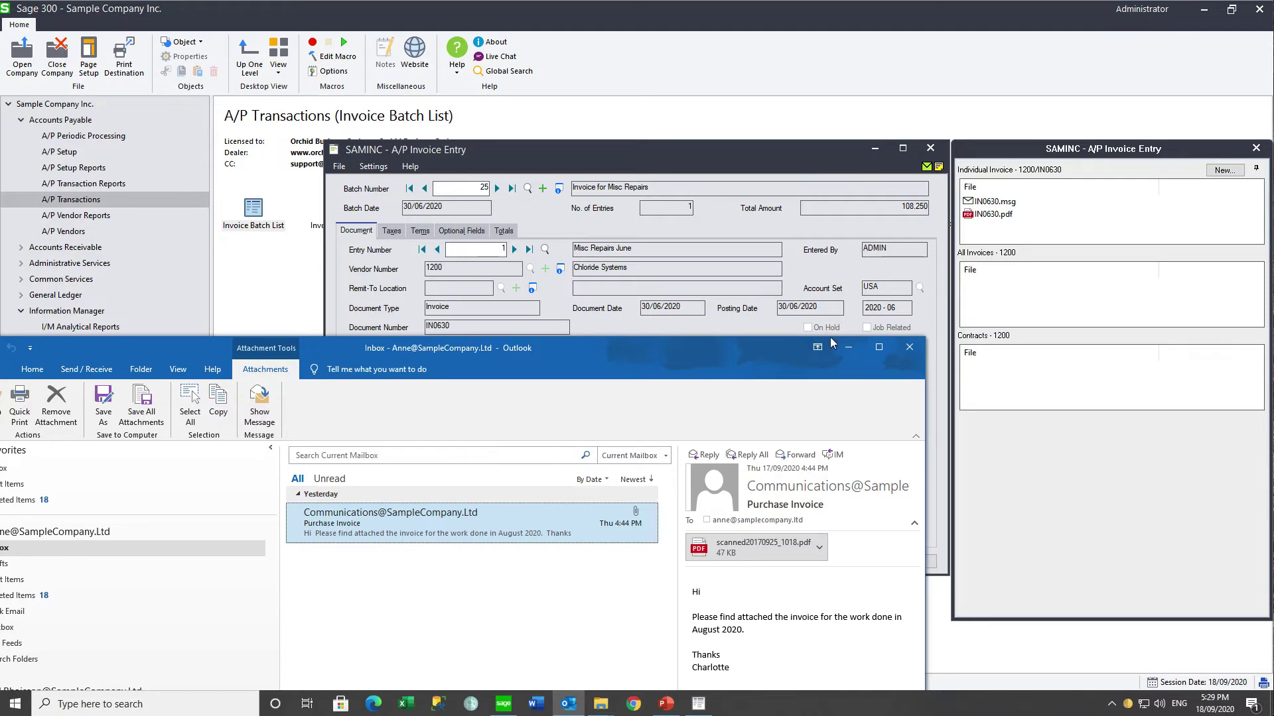
pyautogui.click(909, 350)
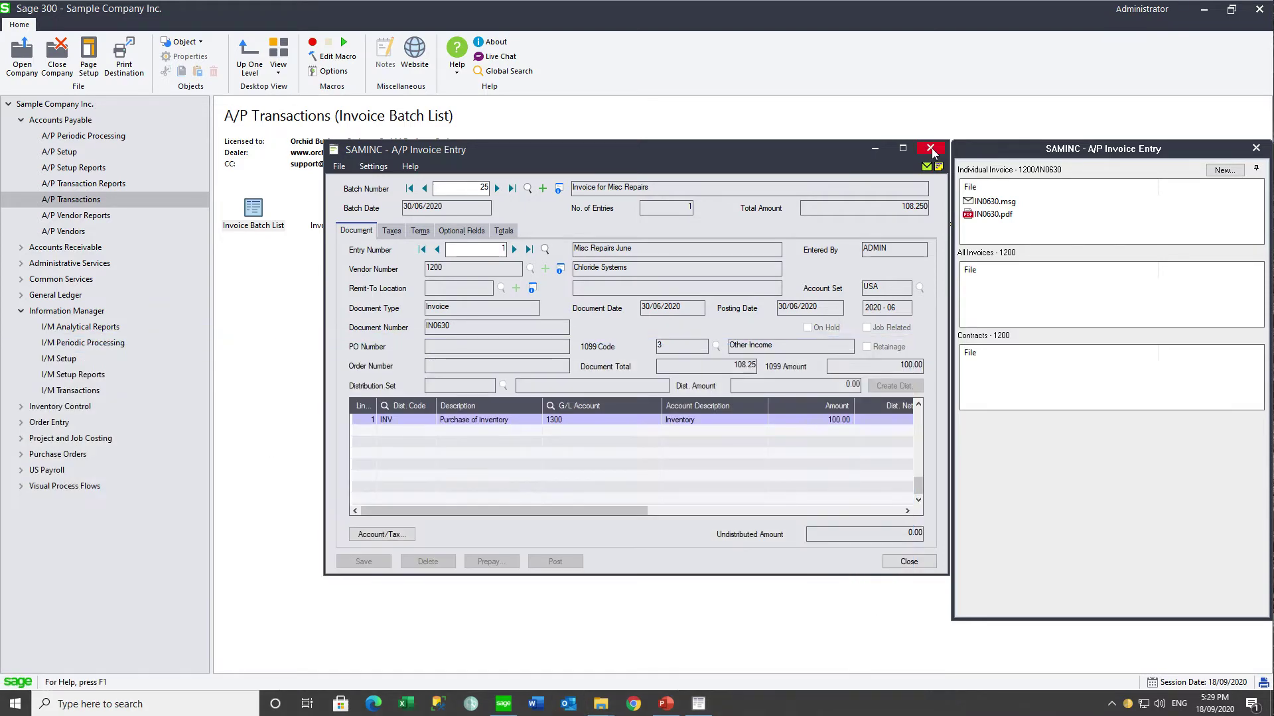
pyautogui.click(930, 148)
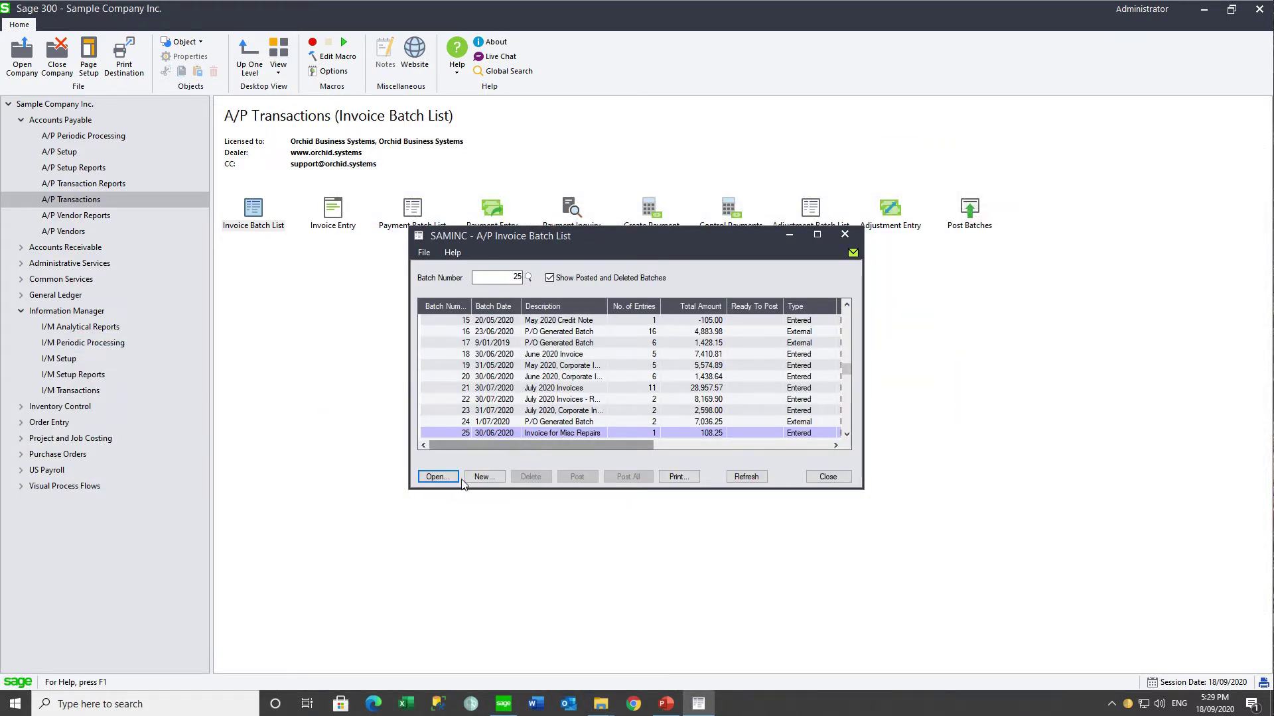
# - Create a new A/P invoice batch described as "DML Invoices" and set its first entry's vendor to 1200, Chloride Systems
pyautogui.click(484, 477)
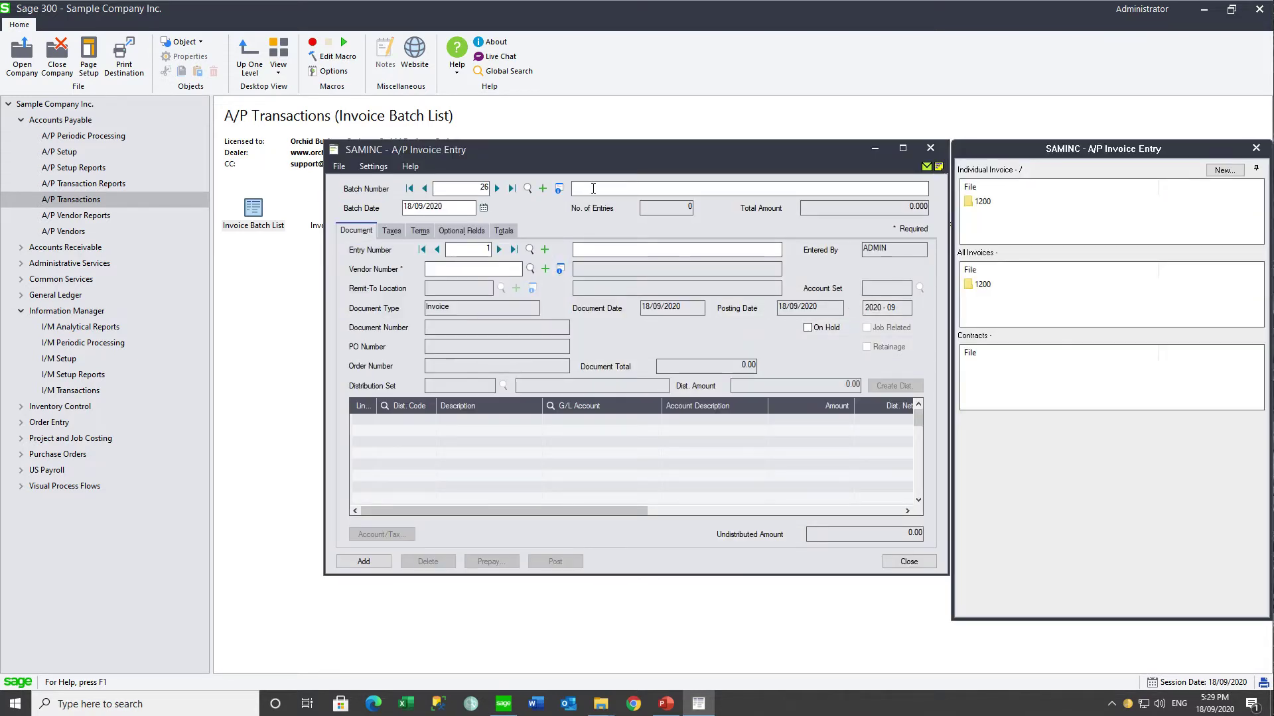
pyautogui.write('DML Invoices')
pyautogui.press('Tab')
pyautogui.click(465, 271)
pyautogui.write('1200')
pyautogui.press('Tab')
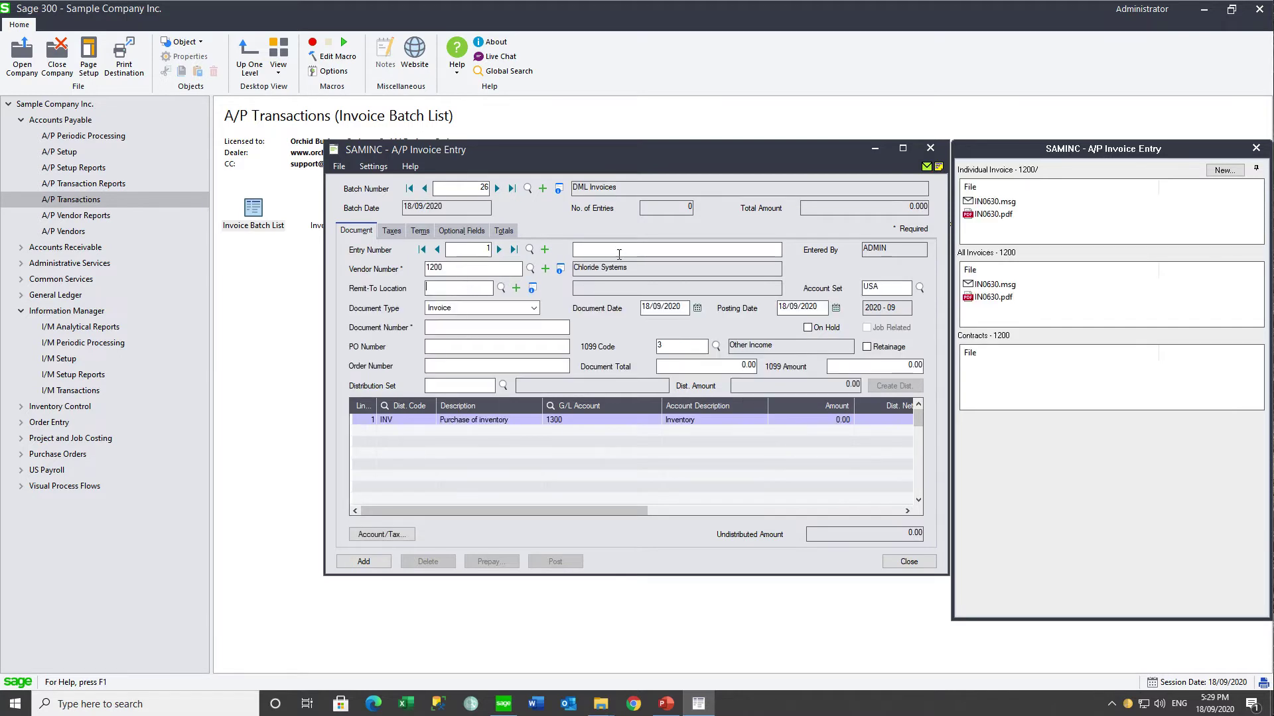
# - Set the entry description to "New Invoice" and the document number to INV123456
pyautogui.click(619, 249)
pyautogui.write('New Invoice')
pyautogui.click(449, 327)
pyautogui.write('INV12345')
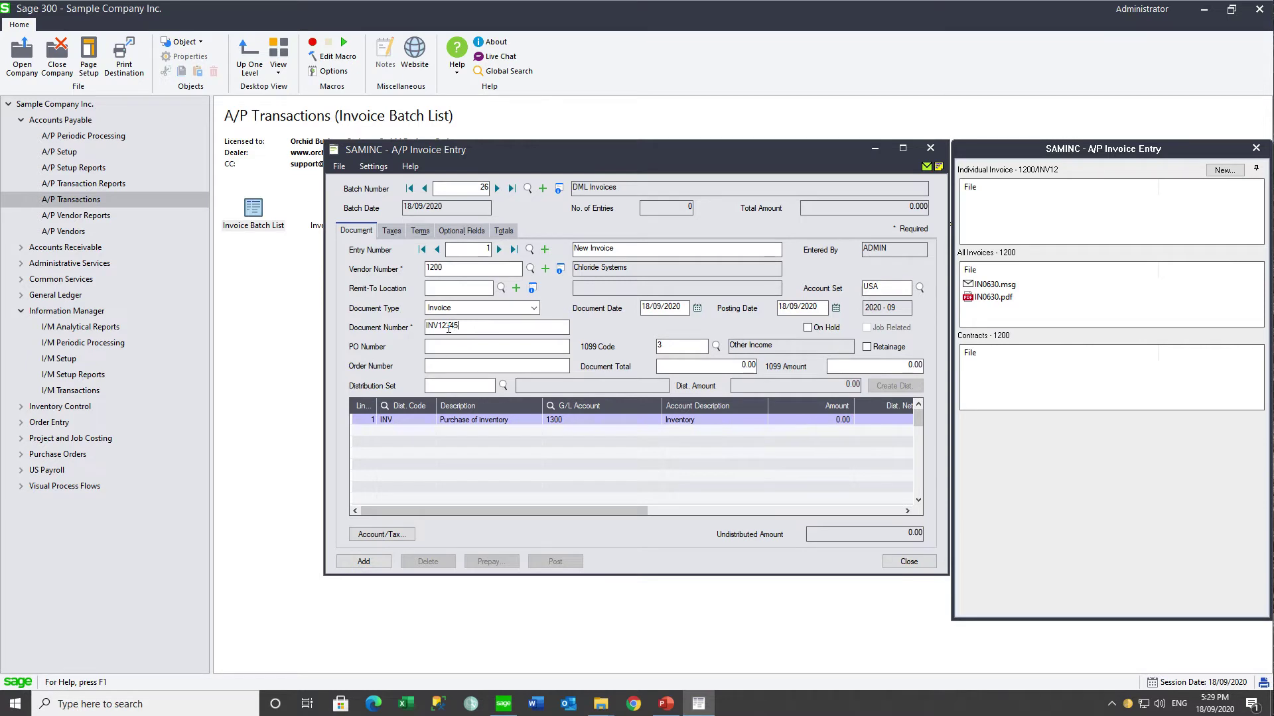
pyautogui.write('6')
pyautogui.press('Tab')
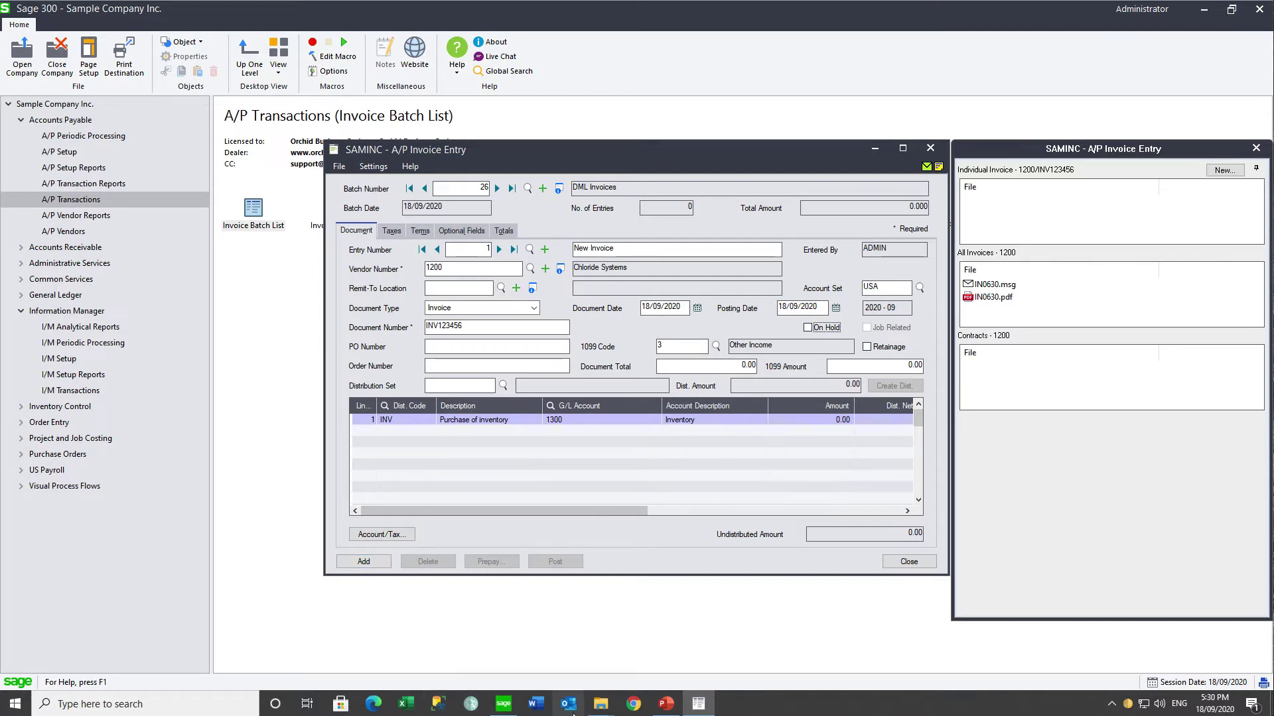
# - Add scanned20170925_1017.pdf from File Explorer's Scanned Documents folder to the Individual Invoice list, narrowing that window to reveal the list
pyautogui.moveTo(600, 710)
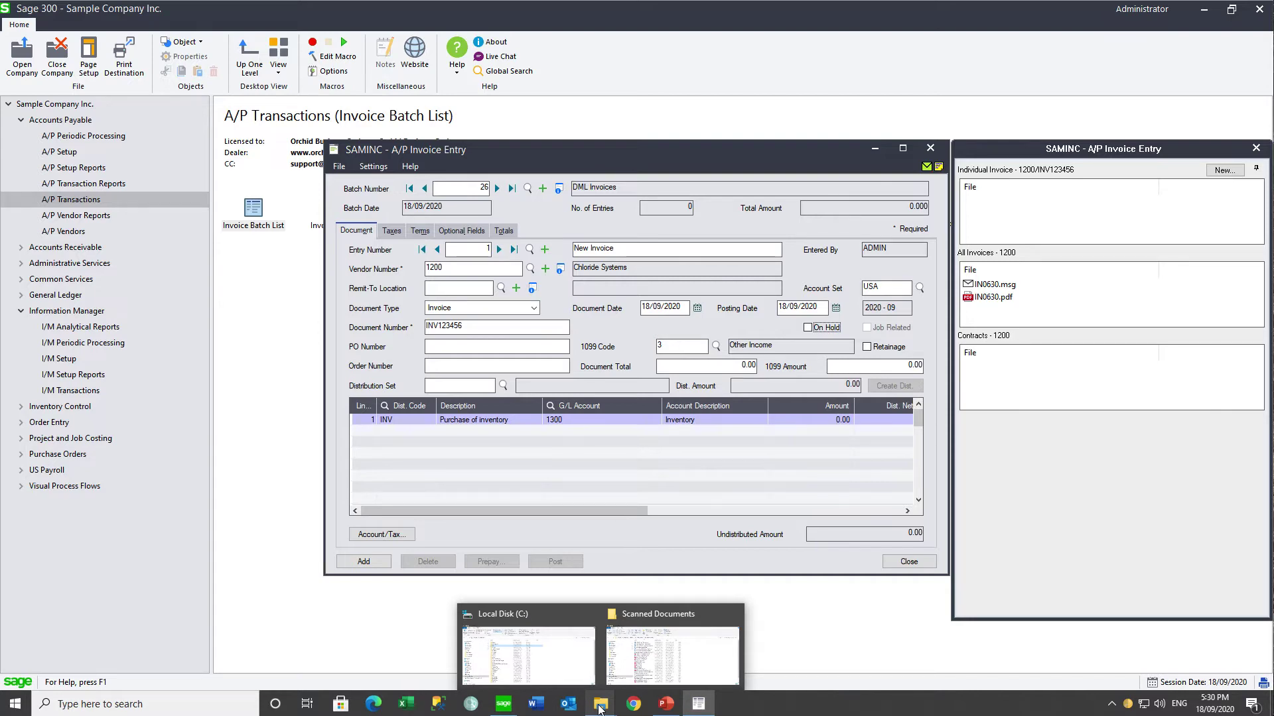
pyautogui.click(635, 675)
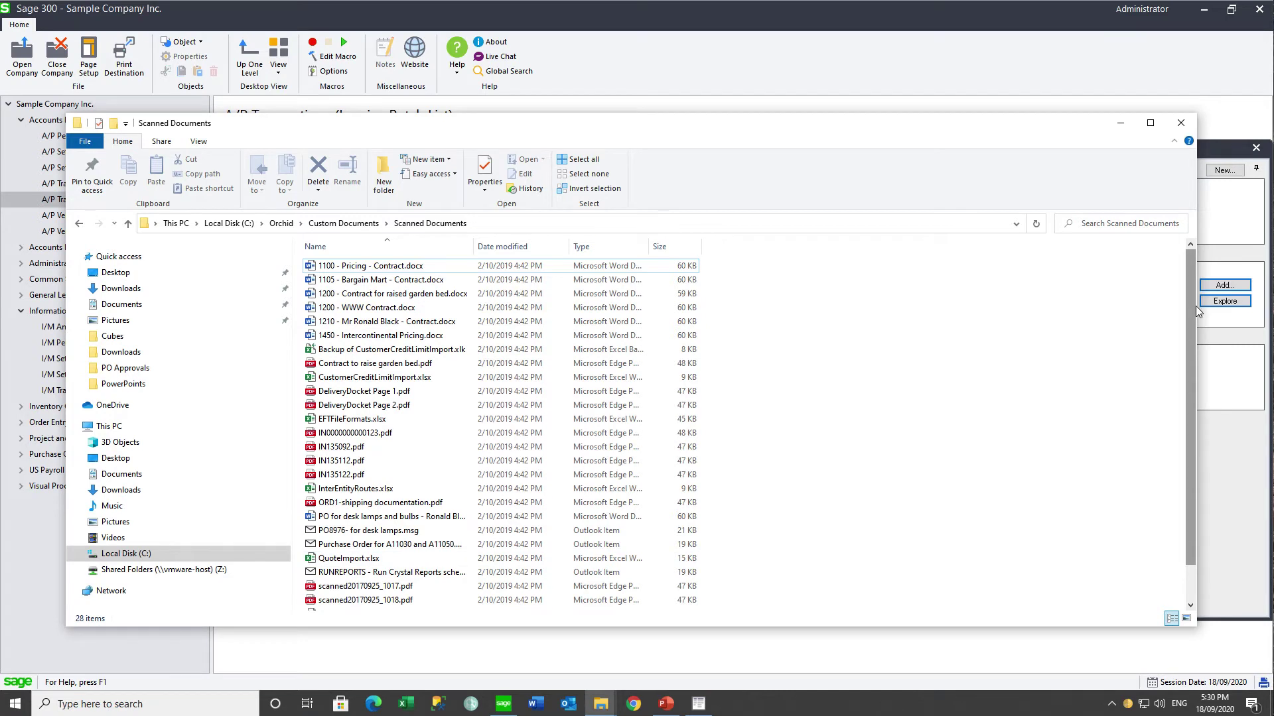
pyautogui.moveTo(1195, 305); pyautogui.dragTo(884, 324)
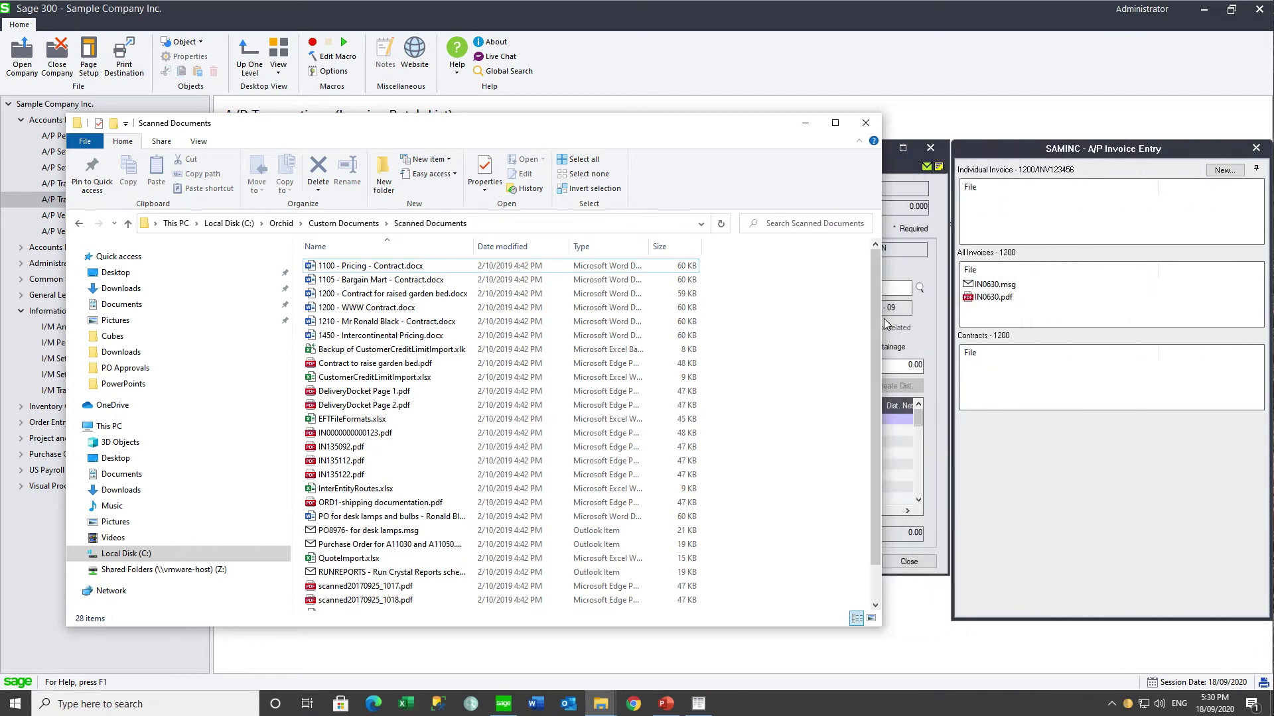
pyautogui.moveTo(371, 587); pyautogui.dragTo(997, 206)
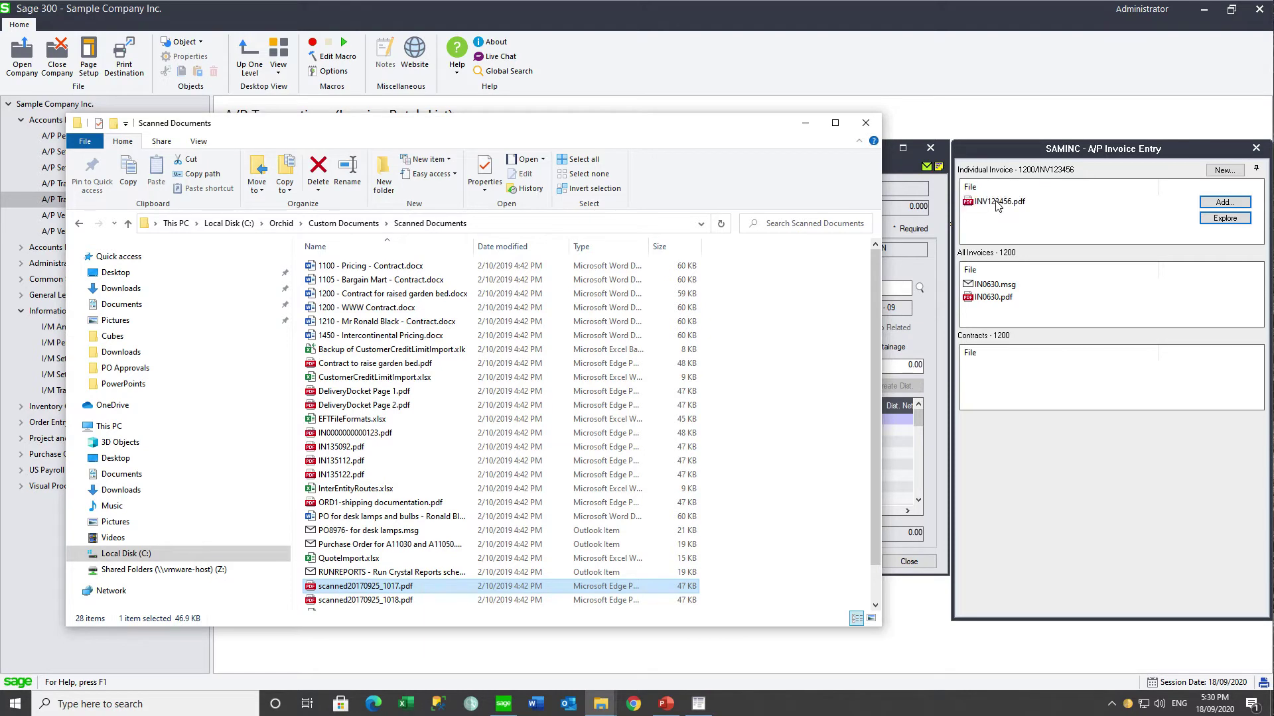
pyautogui.click(805, 122)
pyautogui.moveTo(963, 205)
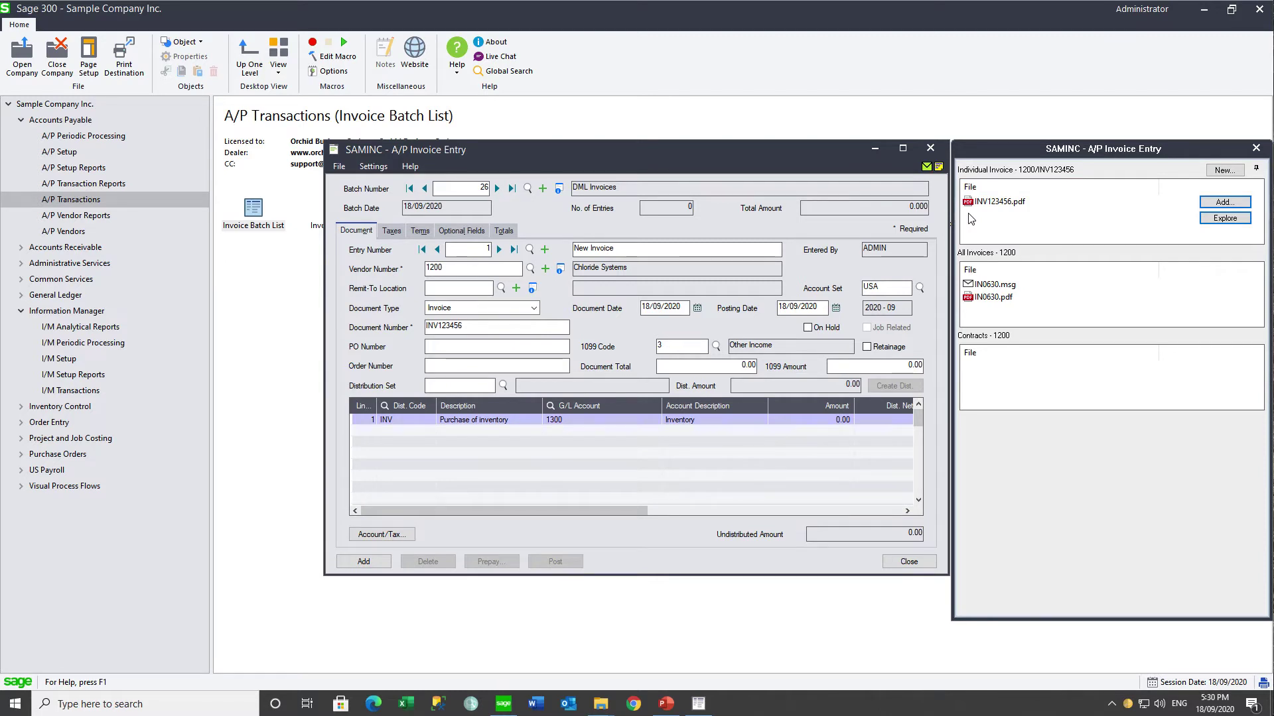
# - Add "1200 - WWW Contract.docx" from the Scanned Documents folder to the invoice's Contracts list and minimize File Explorer
pyautogui.moveTo(503, 709)
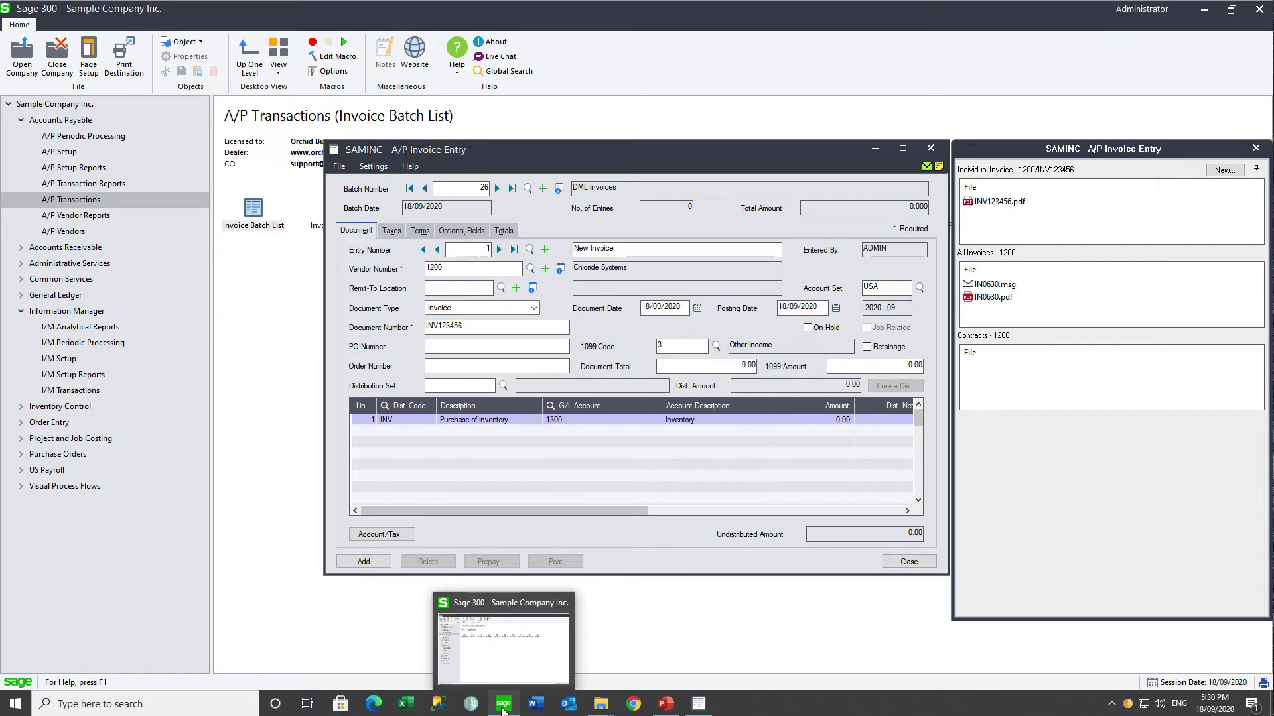
pyautogui.moveTo(600, 709)
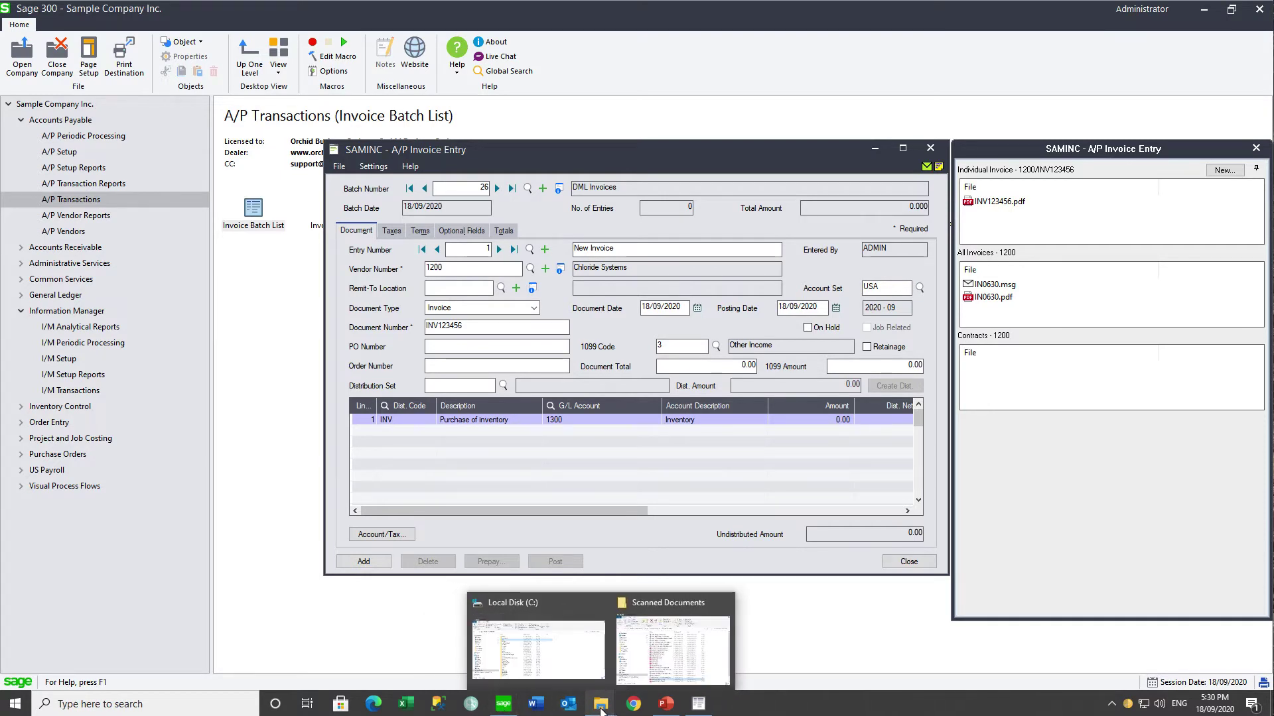
pyautogui.click(671, 640)
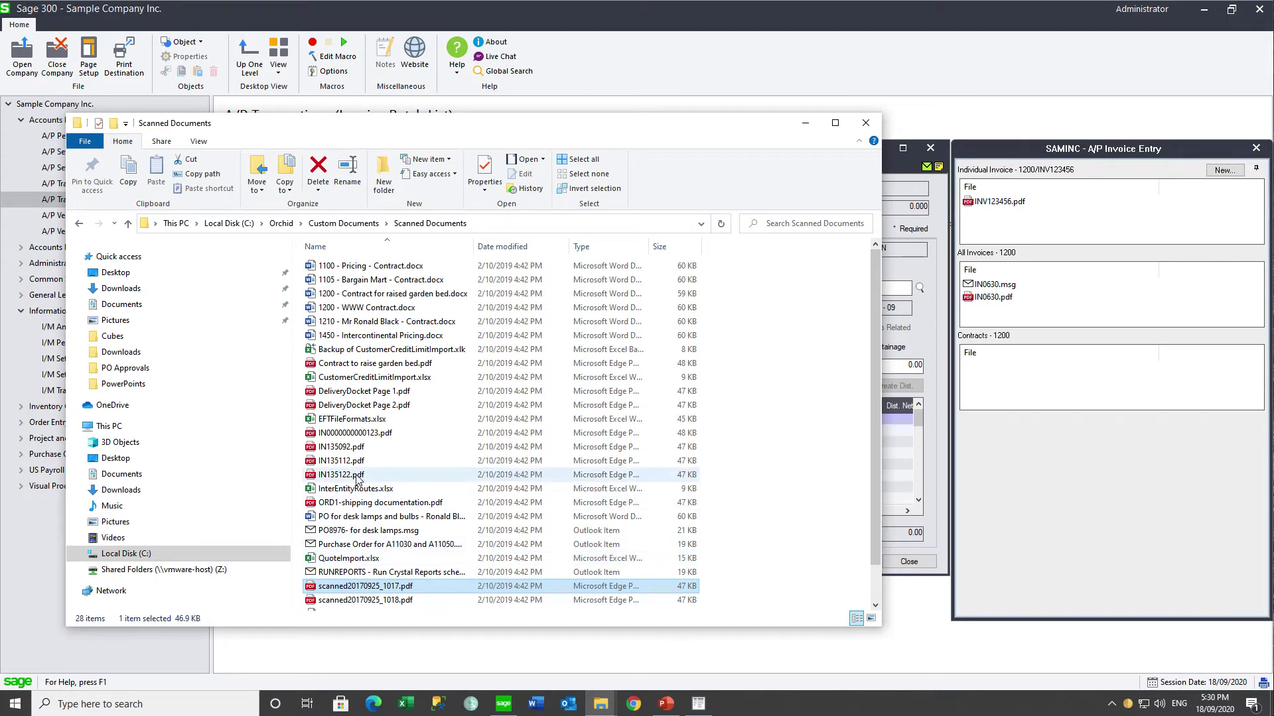
pyautogui.click(347, 309)
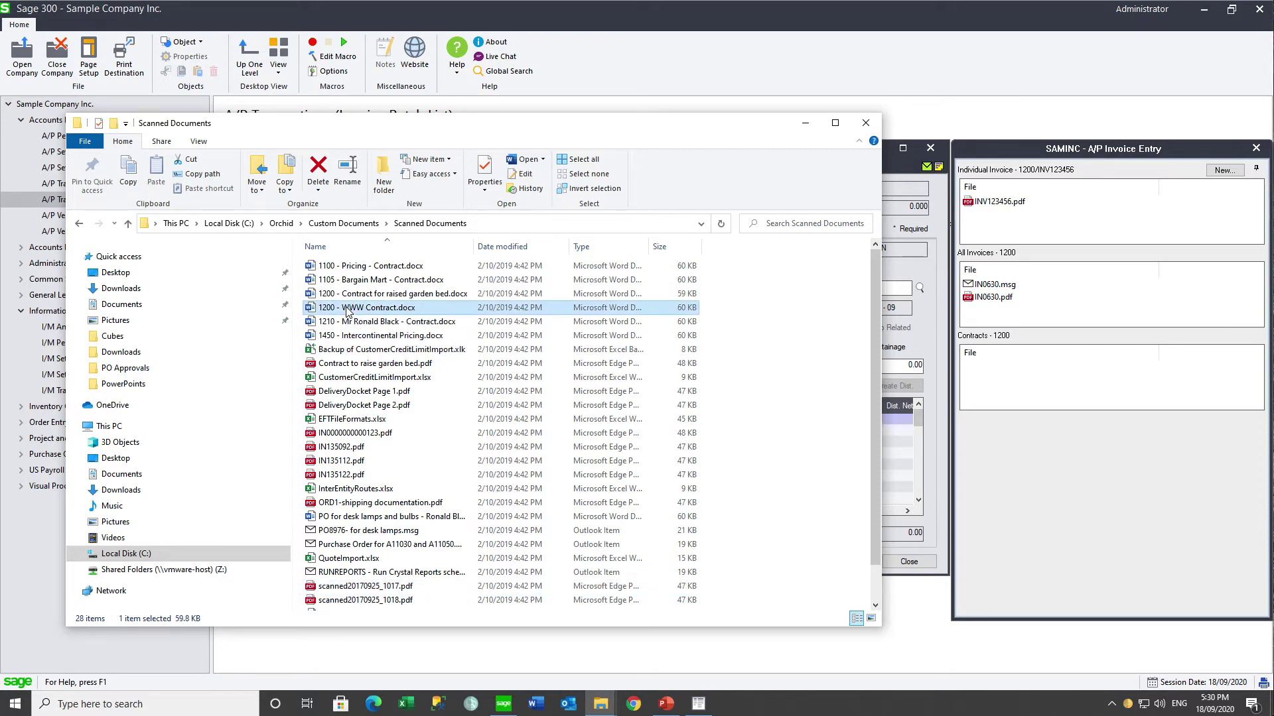
pyautogui.moveTo(347, 310); pyautogui.dragTo(1063, 384)
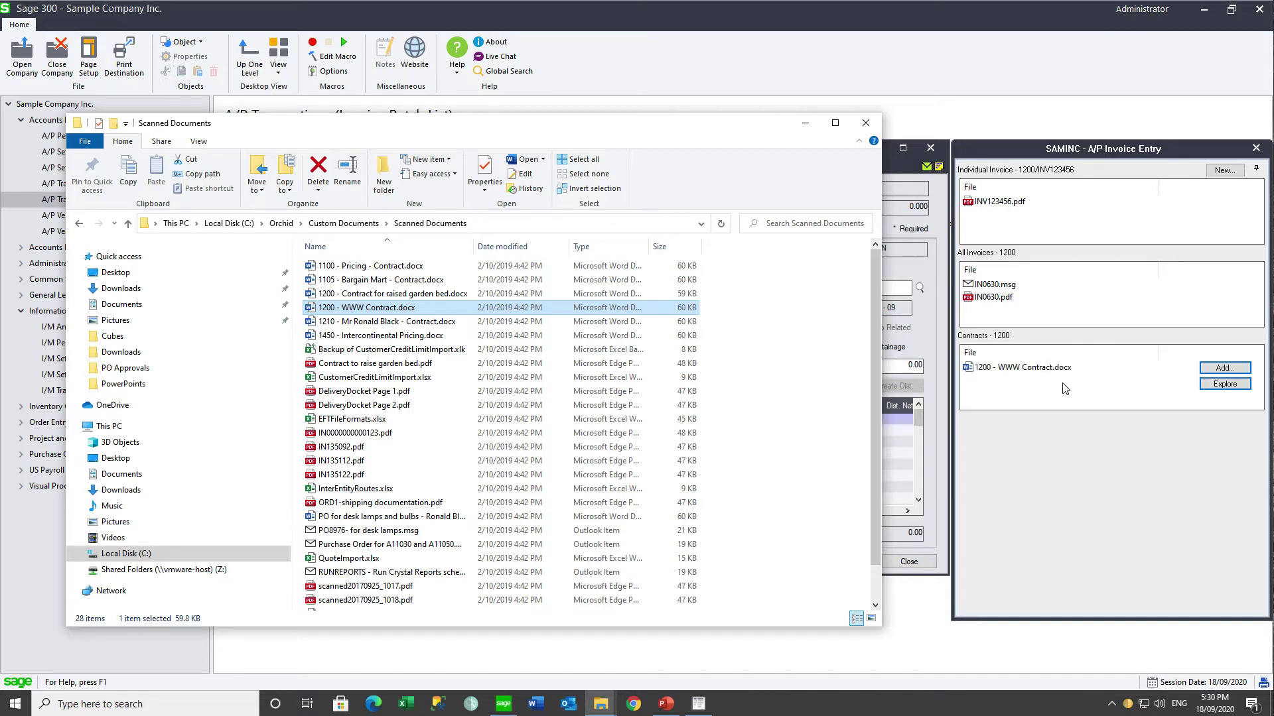
pyautogui.click(805, 124)
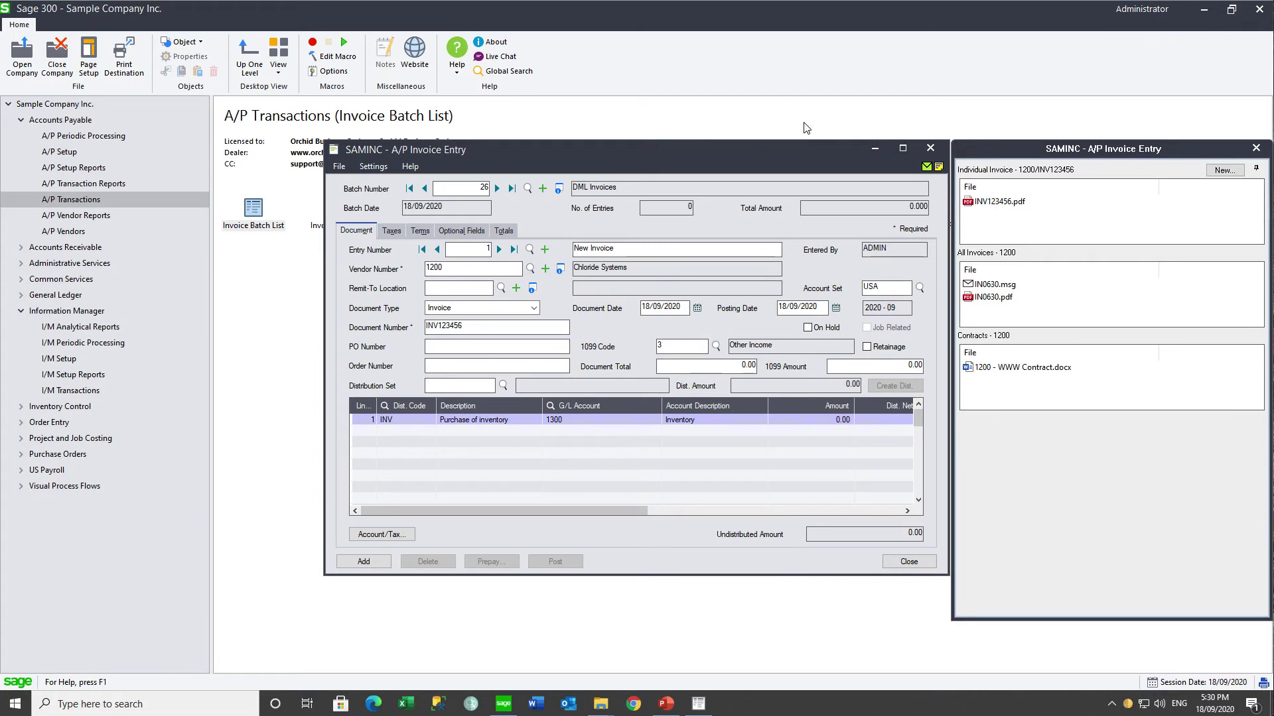
# - Add the invoice entry to the batch, then return to entry 1 and check its individual invoice, all invoices and contracts documents
pyautogui.click(358, 563)
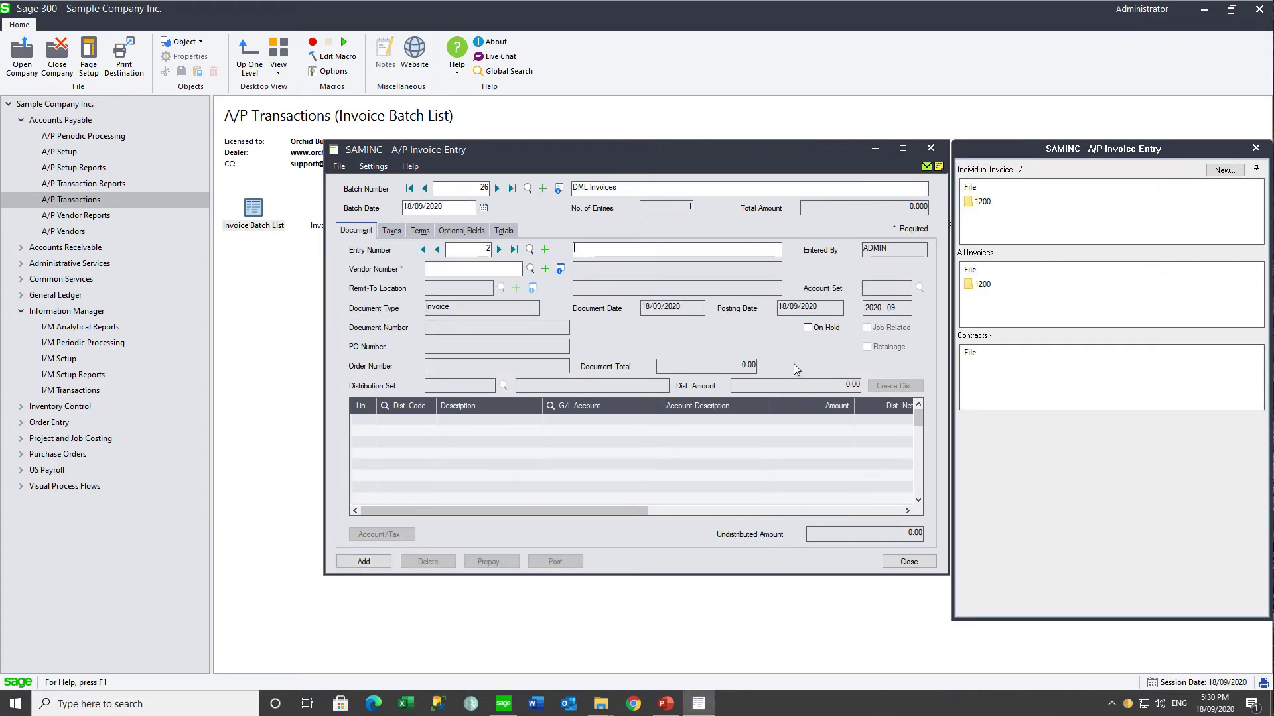
pyautogui.click(437, 252)
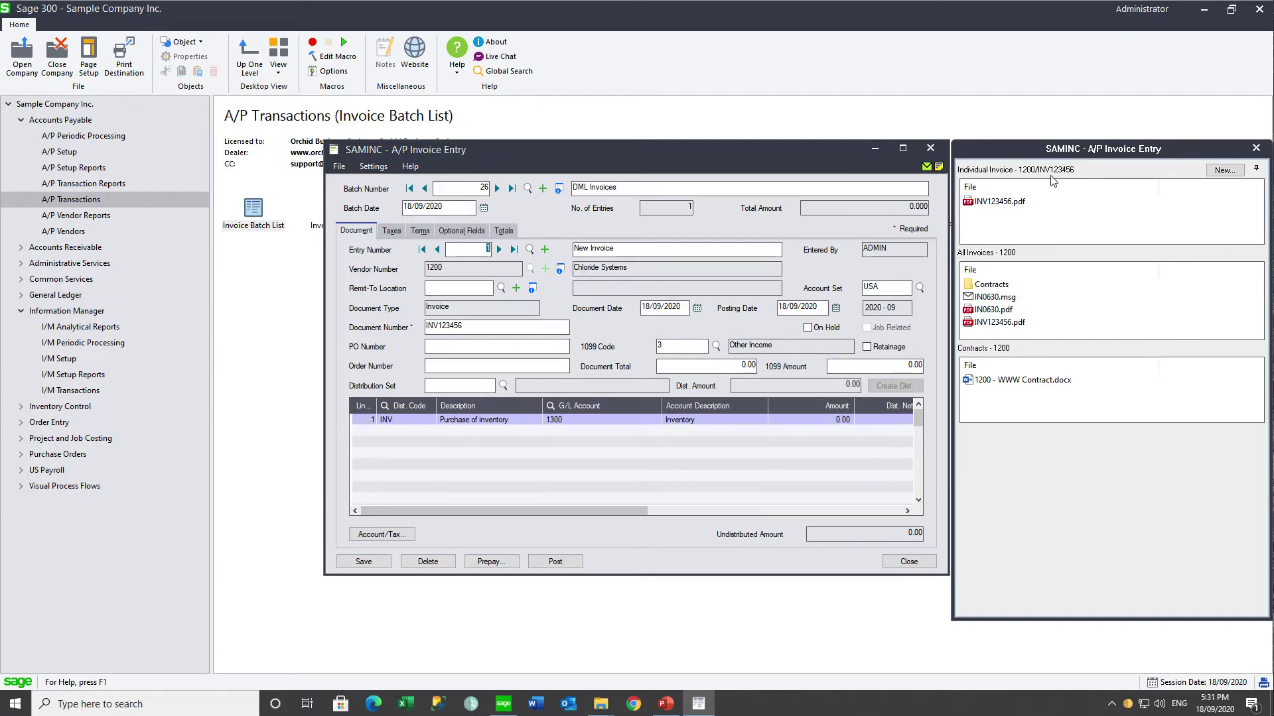
pyautogui.moveTo(1039, 204)
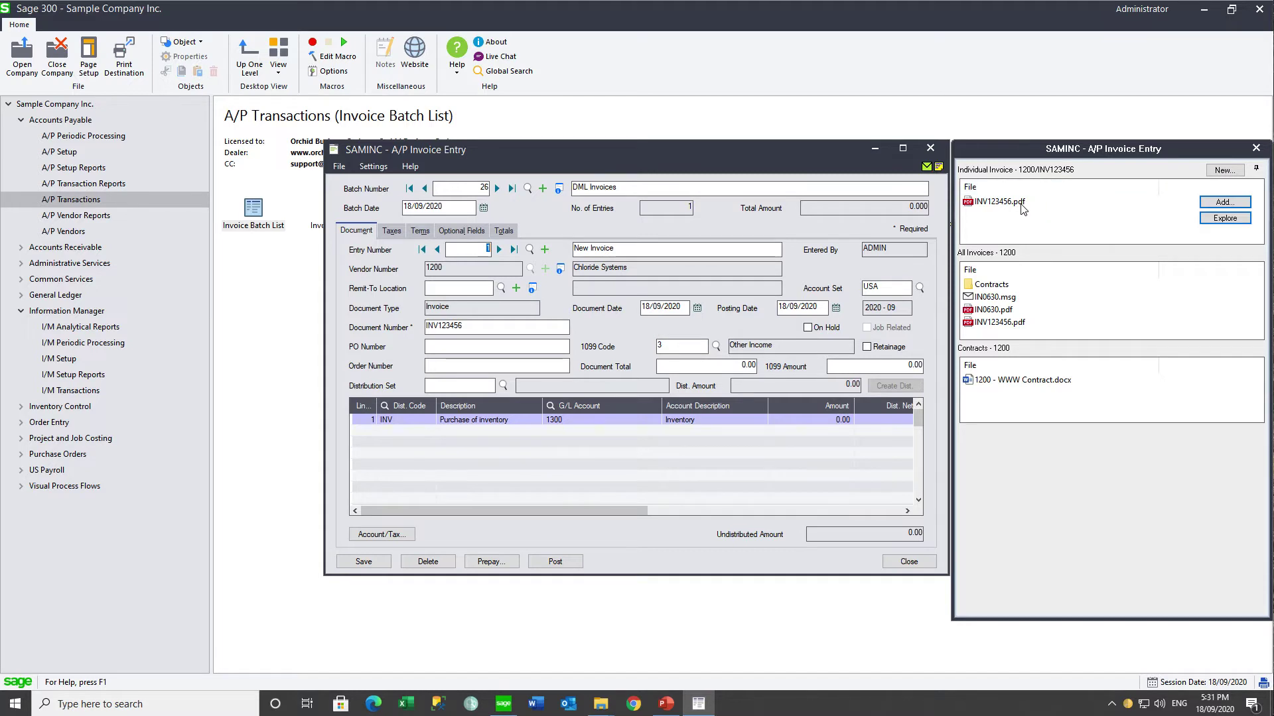
pyautogui.moveTo(992, 292)
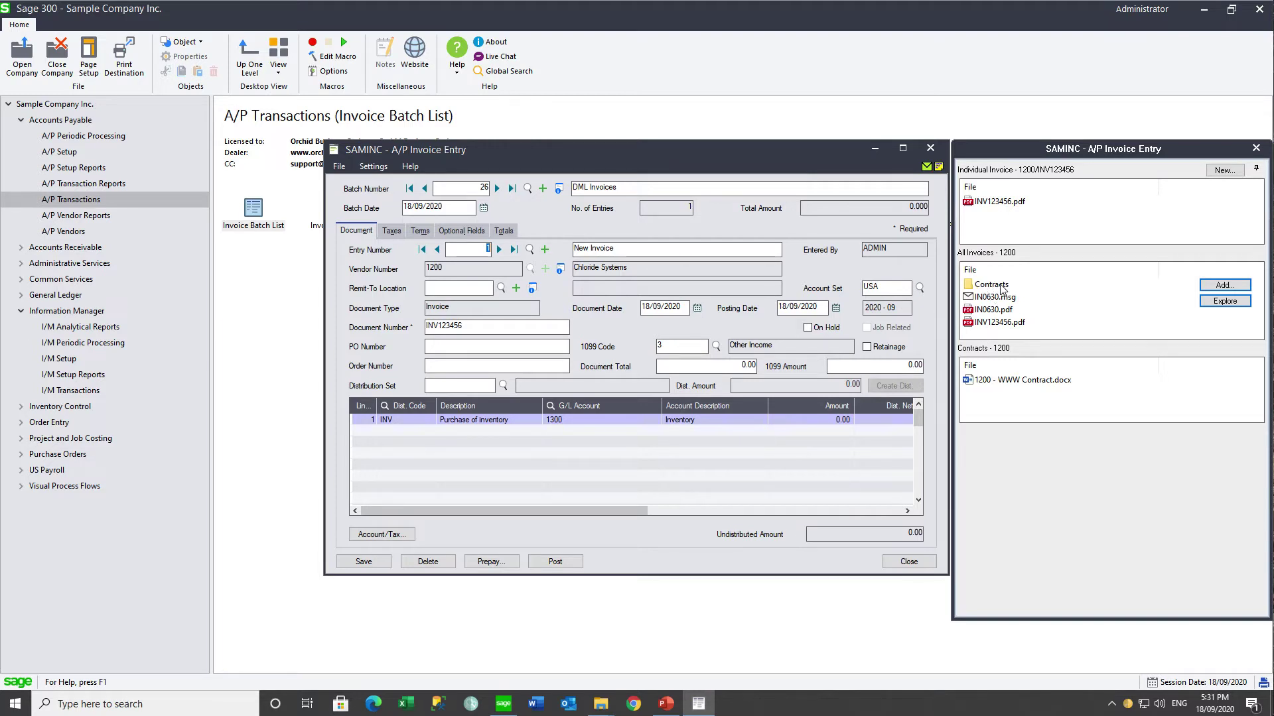
pyautogui.moveTo(989, 386)
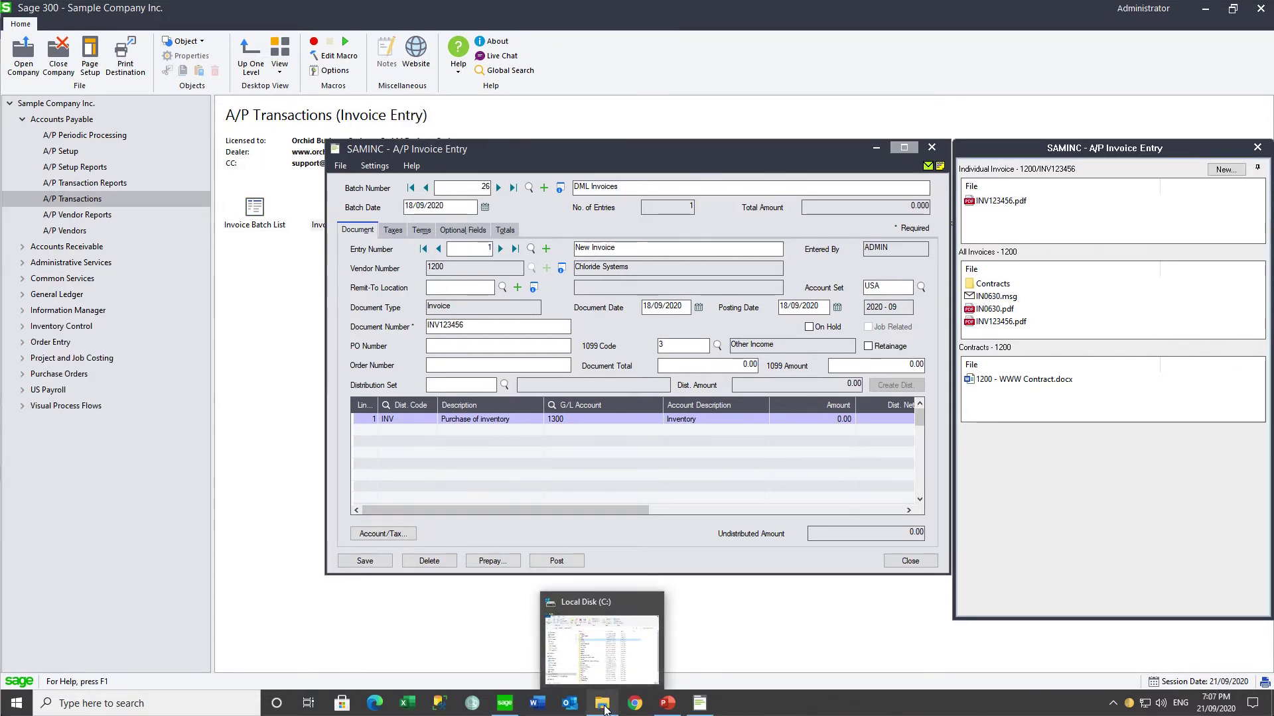
# - Switch to File Explorer and inspect the stored files in C:\DML30\AP DOCUMENTS\1200 and its Contracts subfolder
pyautogui.click(603, 708)
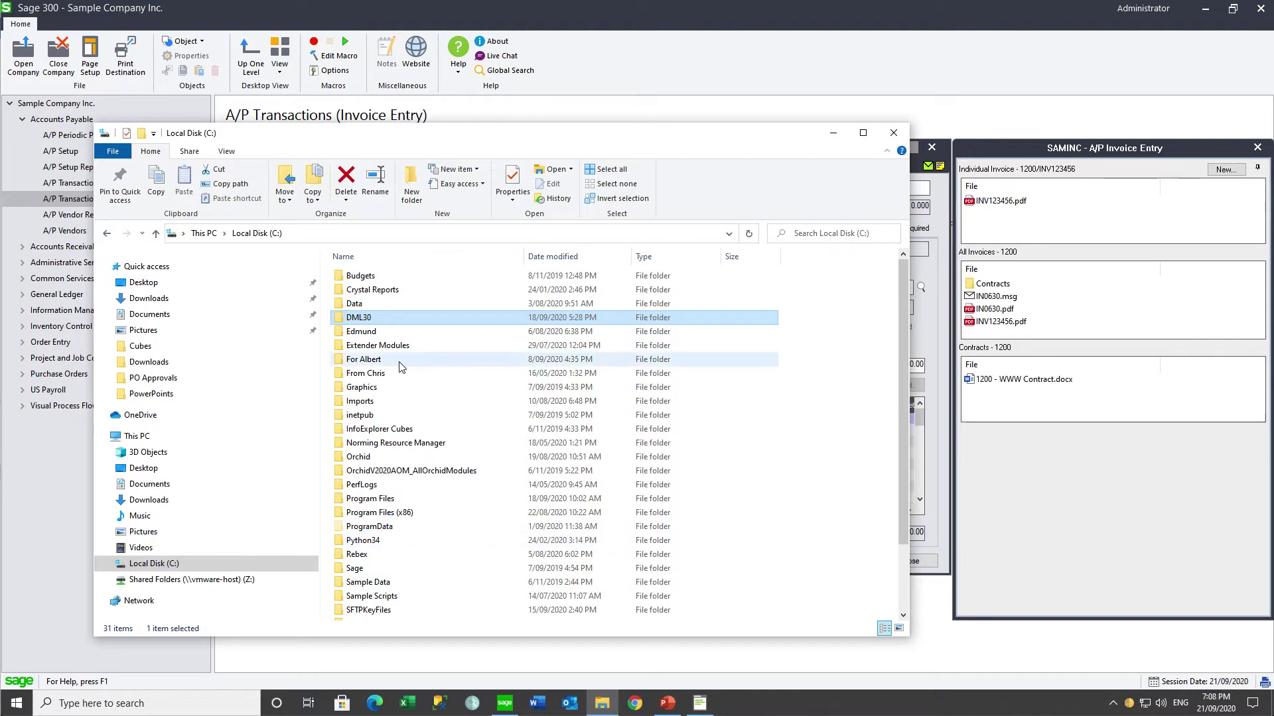
pyautogui.doubleClick(354, 321)
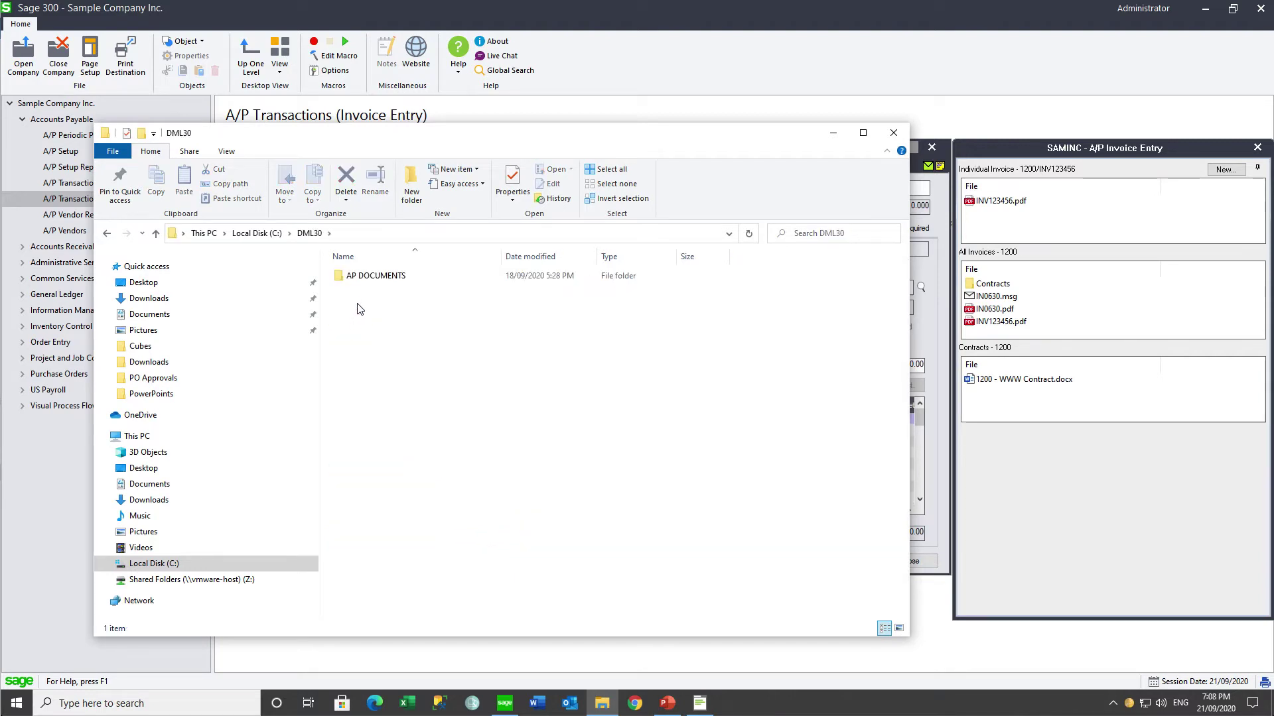
pyautogui.doubleClick(366, 281)
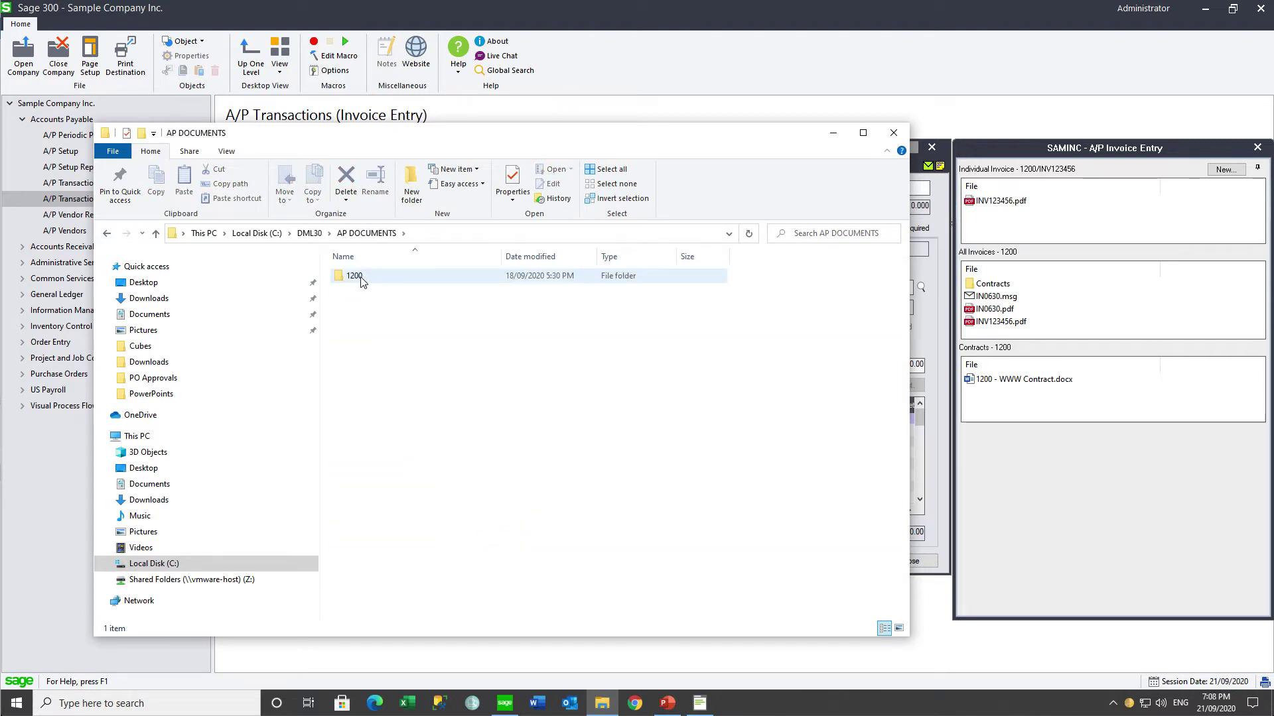
pyautogui.doubleClick(361, 279)
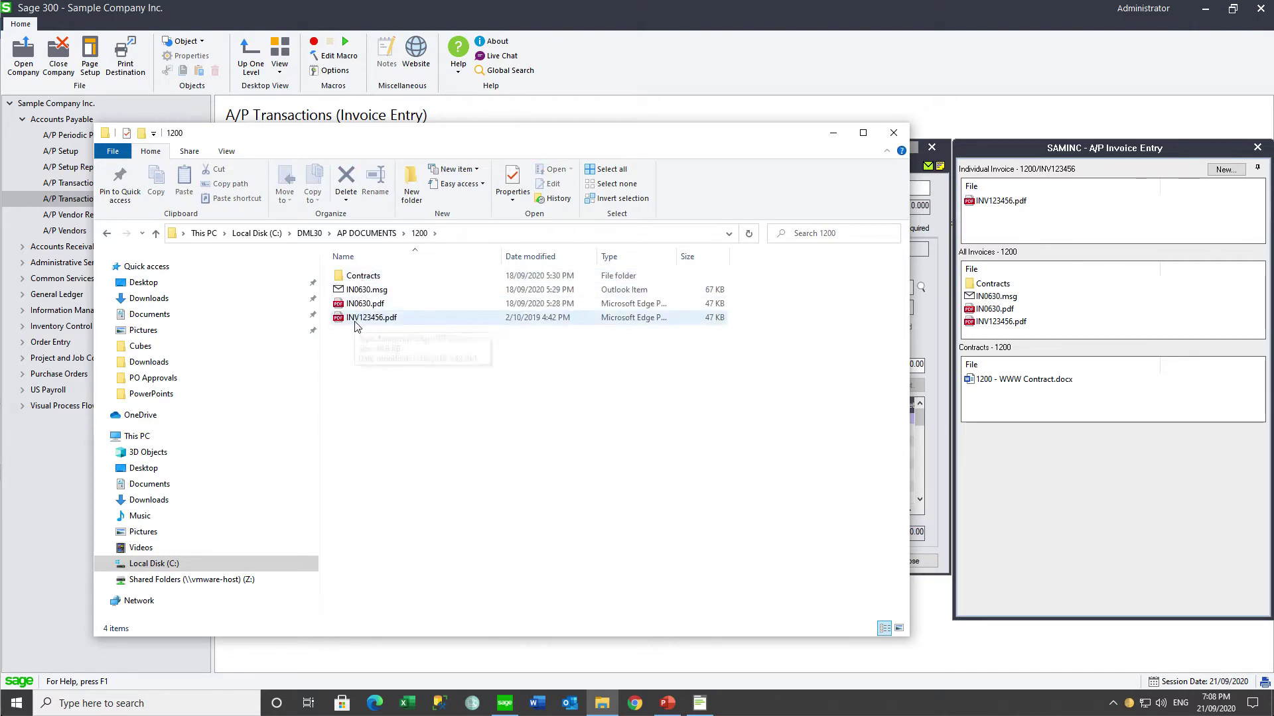
pyautogui.doubleClick(359, 276)
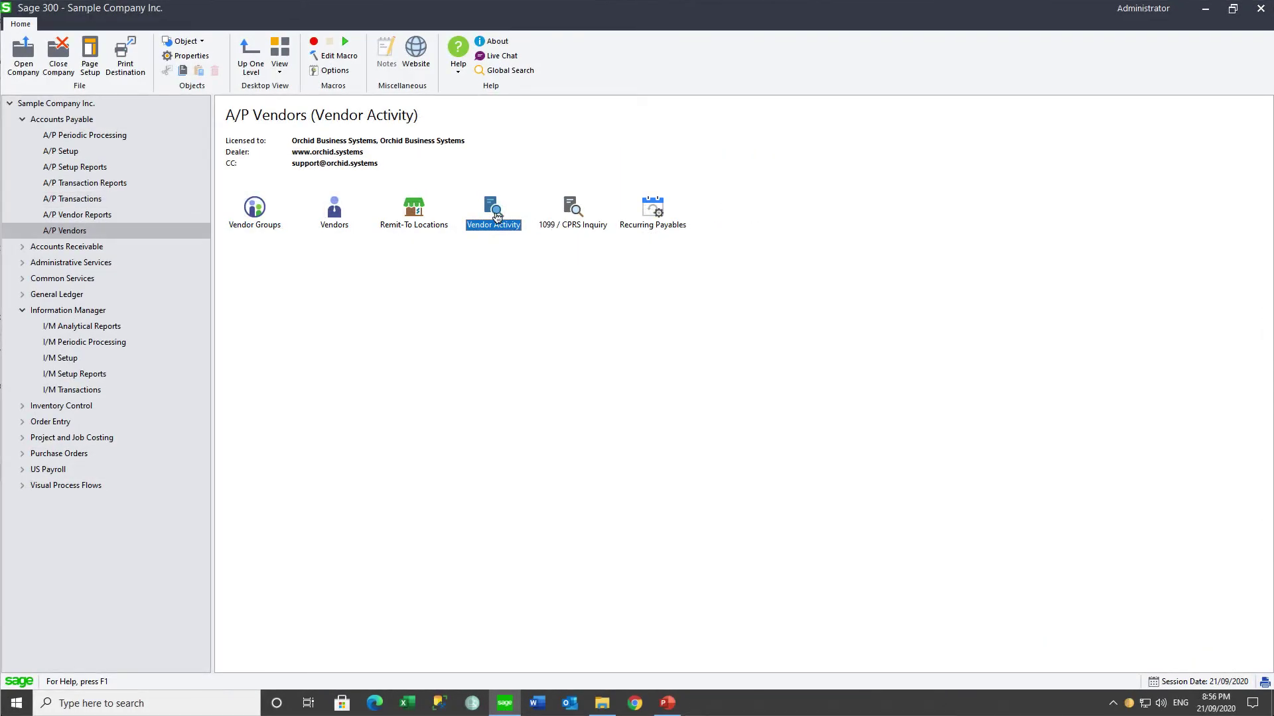
# - Check the program ID in the Vendor Activity properties and view vendor 1200's transactions in A/P Vendor Activity
pyautogui.click(191, 59)
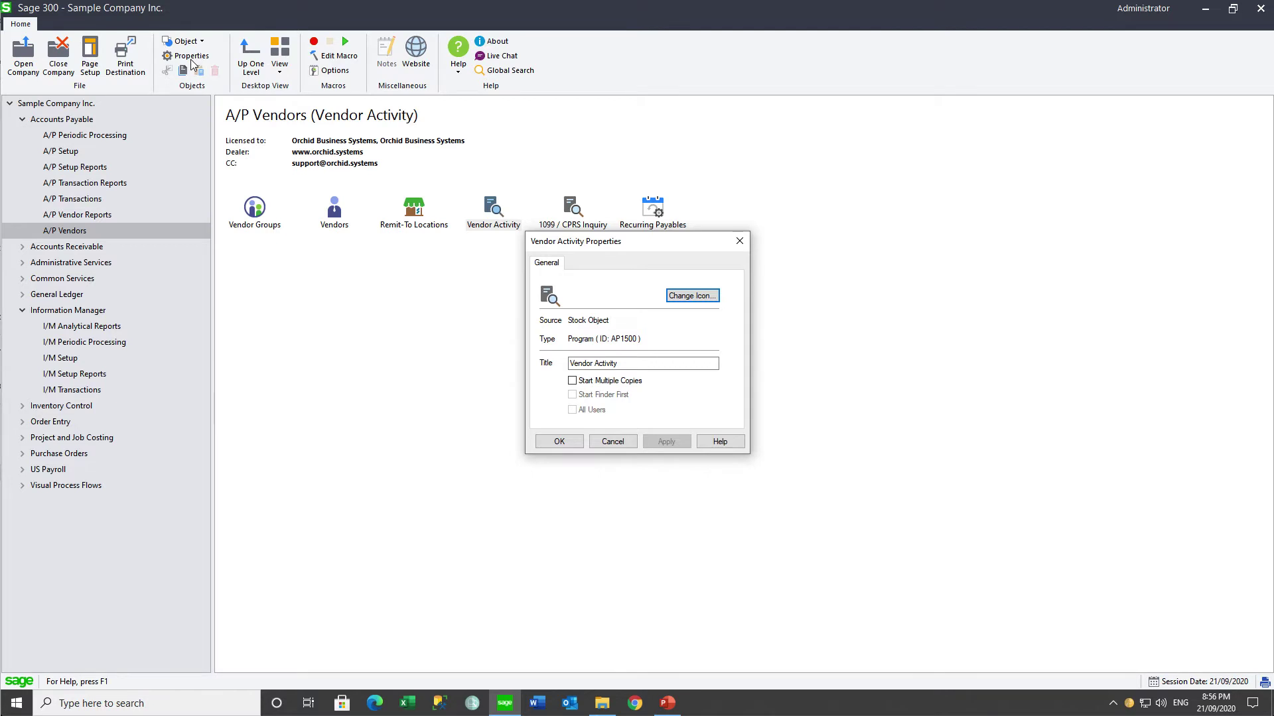
pyautogui.click(740, 241)
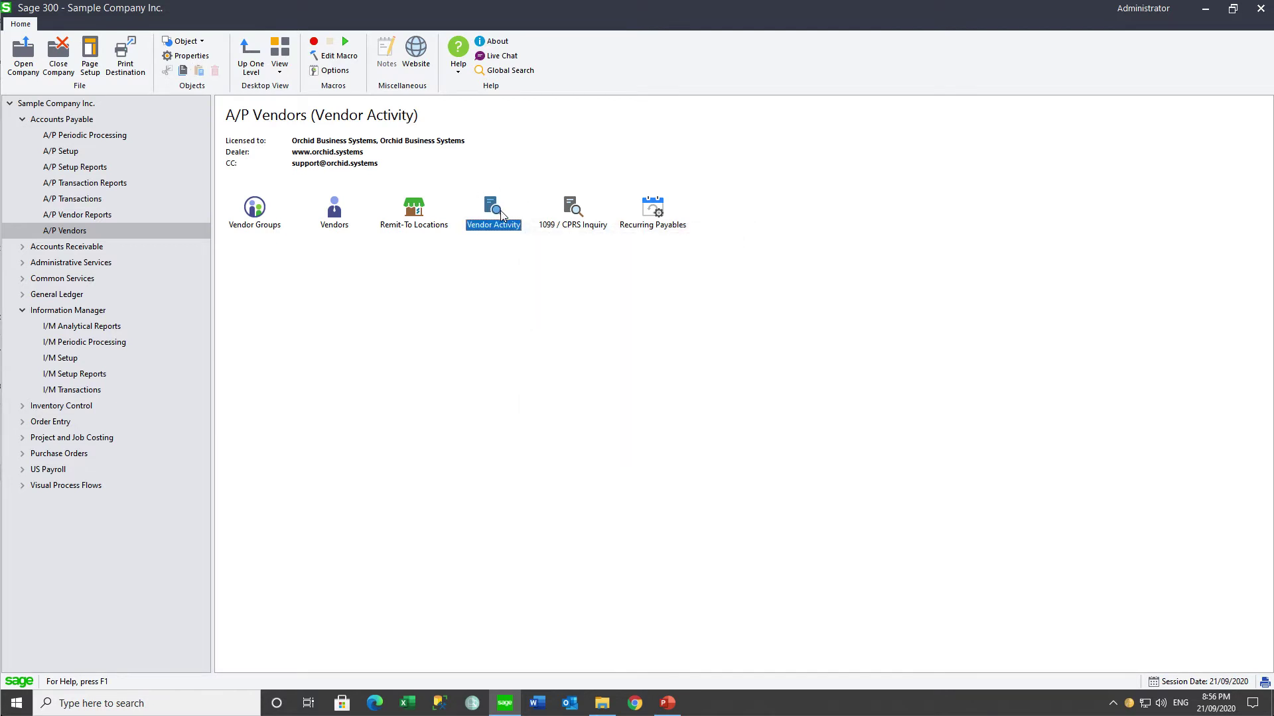
pyautogui.doubleClick(500, 214)
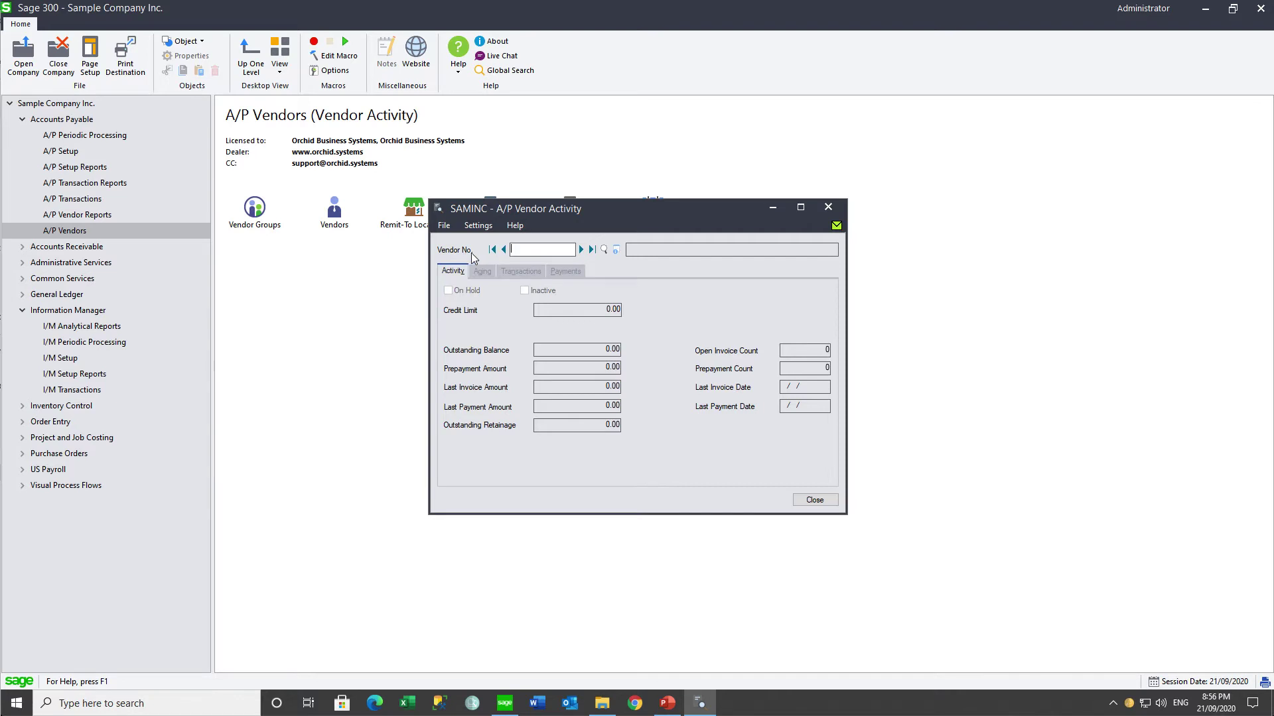
pyautogui.click(581, 250)
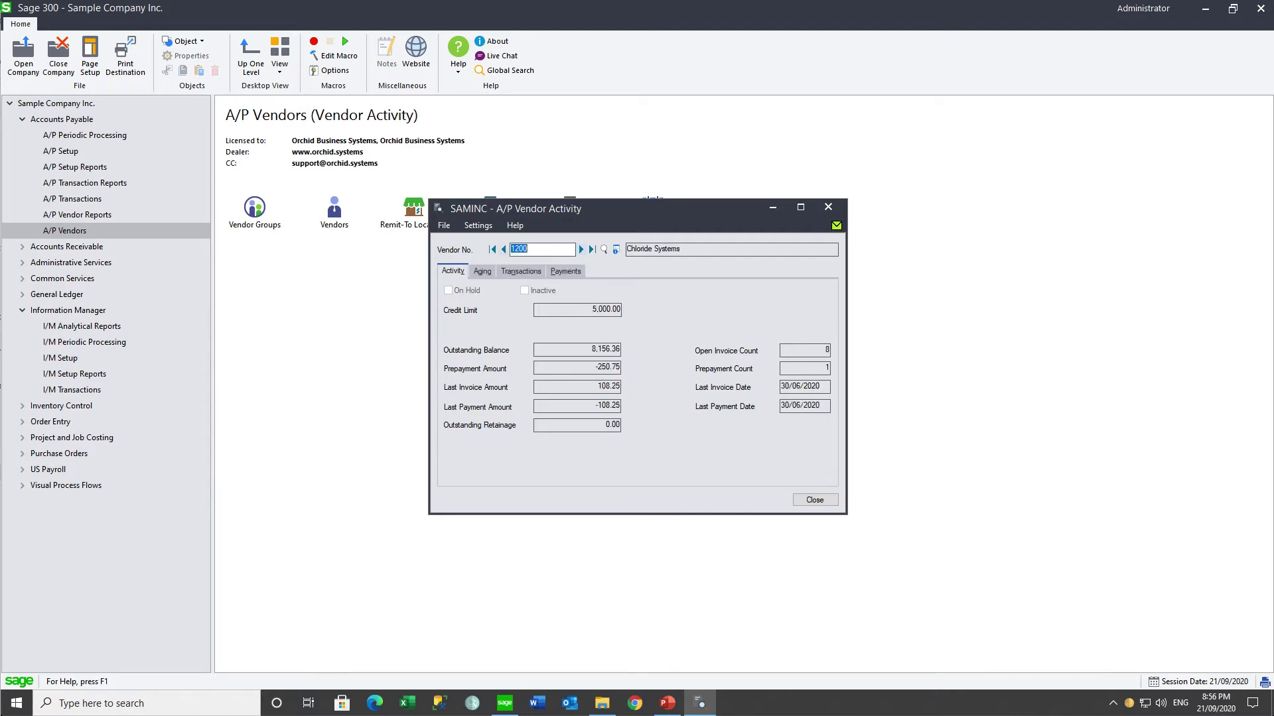
pyautogui.click(522, 272)
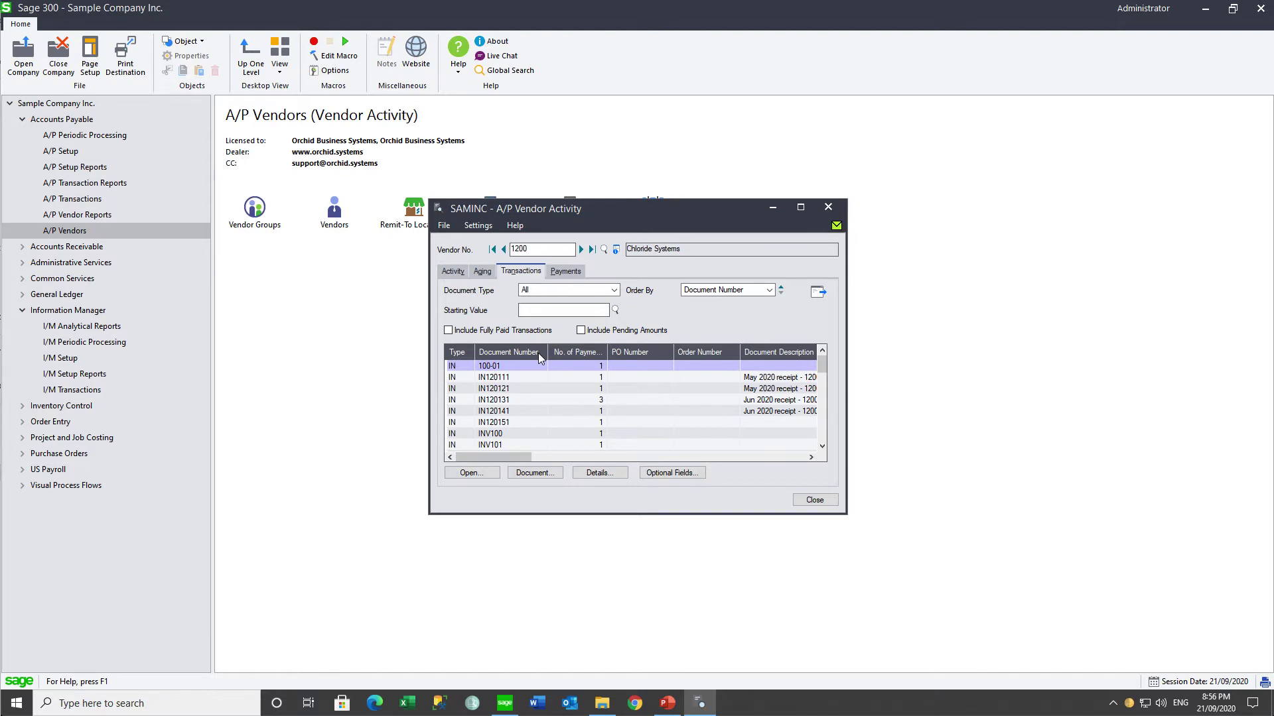
pyautogui.click(827, 207)
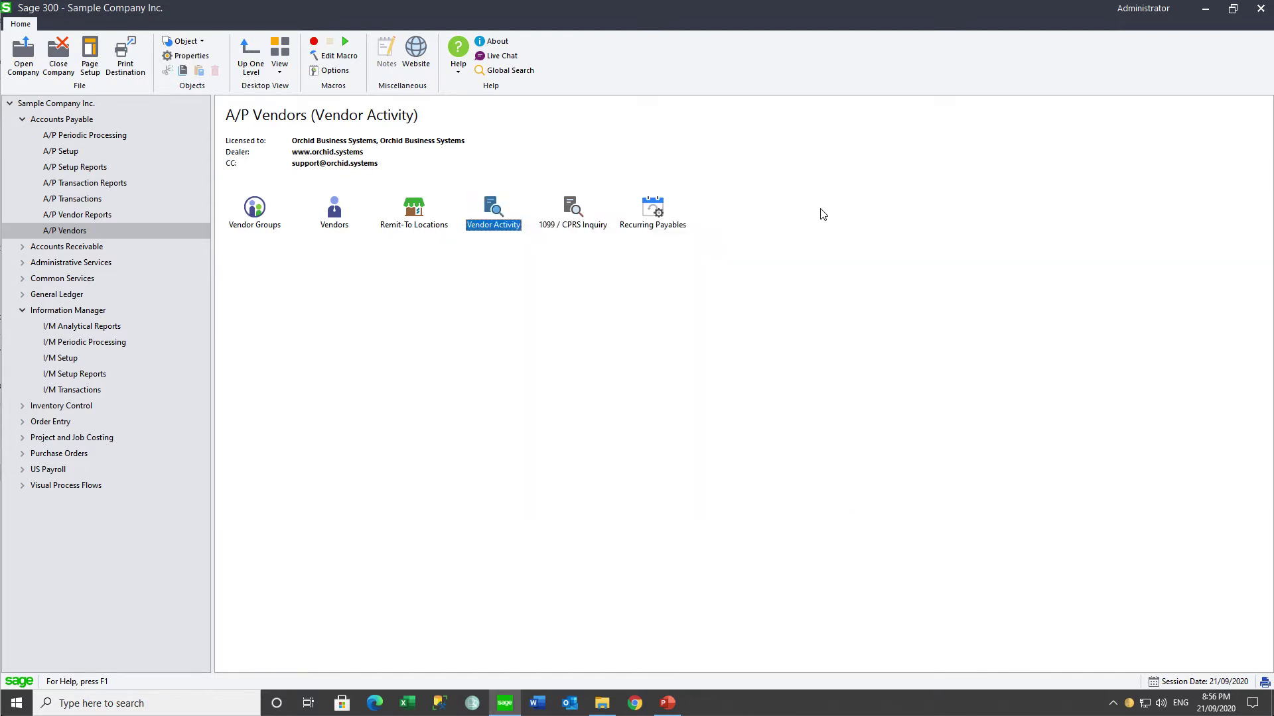
# - Switch to File Explorer, copy the folder path C:\DML30\AP DOCUMENTS\1200 and minimize the window
pyautogui.click(601, 702)
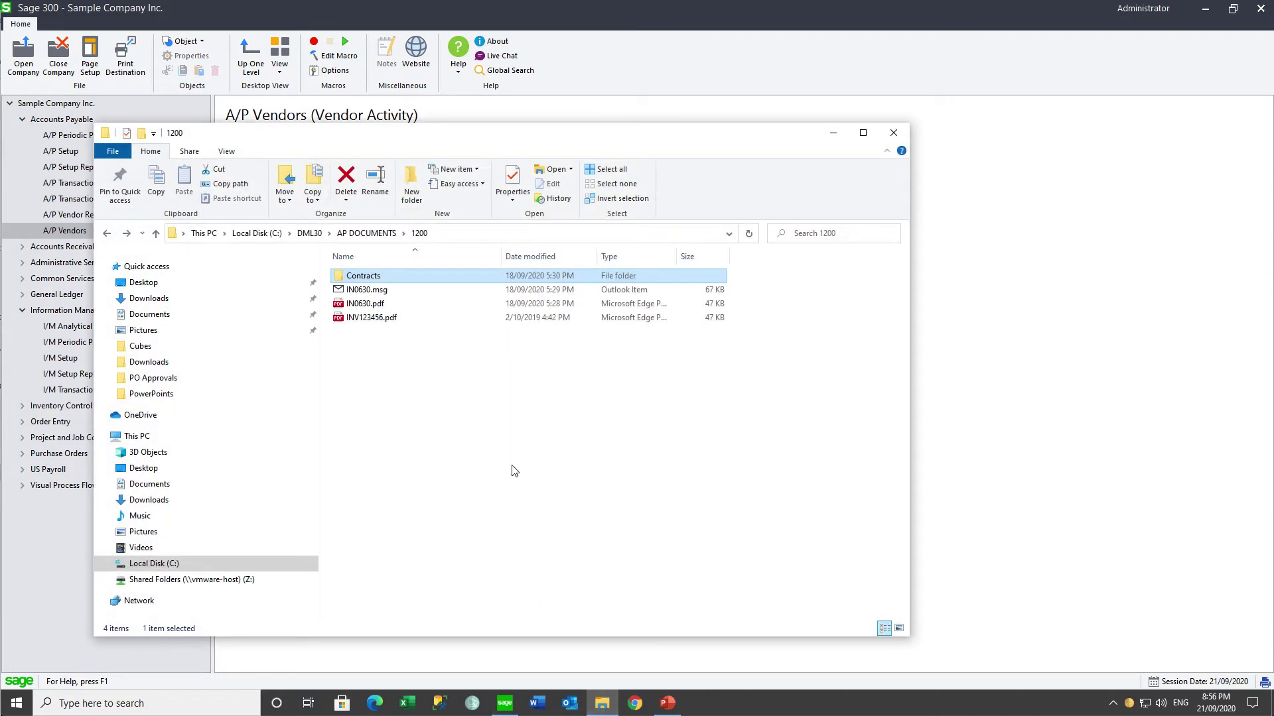
pyautogui.click(437, 234)
pyautogui.hotkey('ctrl', 'c')
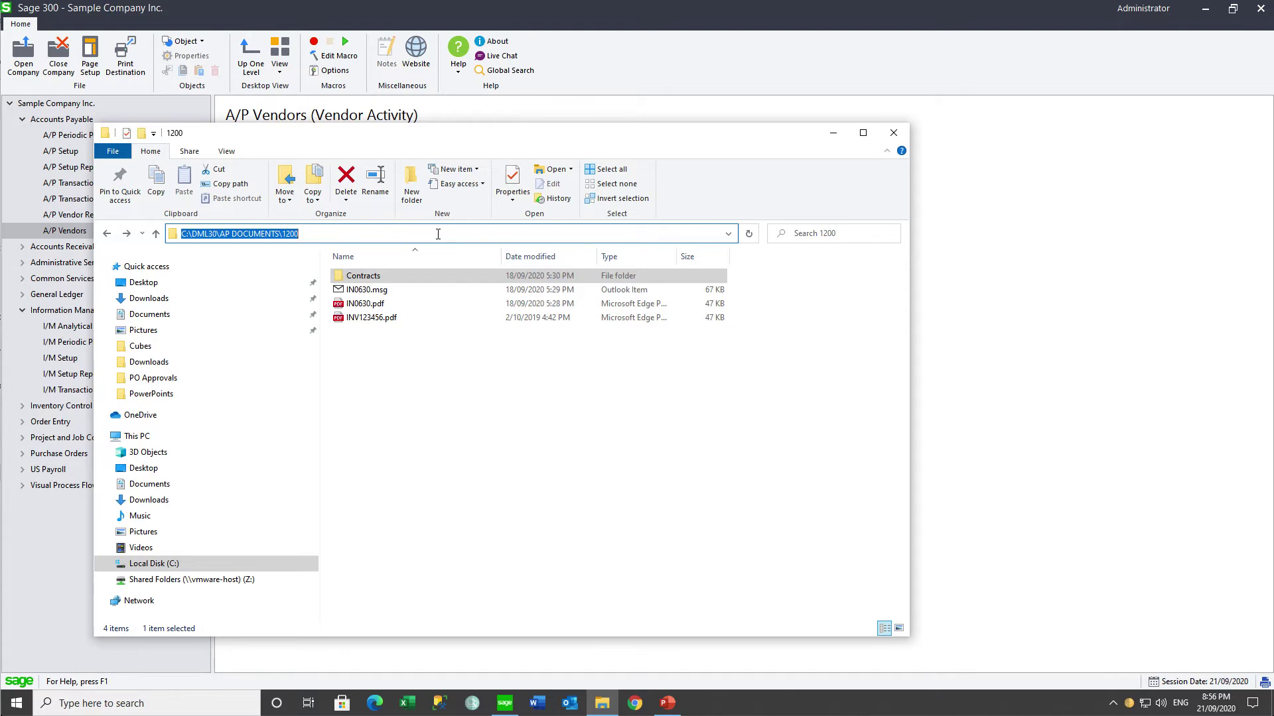
pyautogui.click(834, 136)
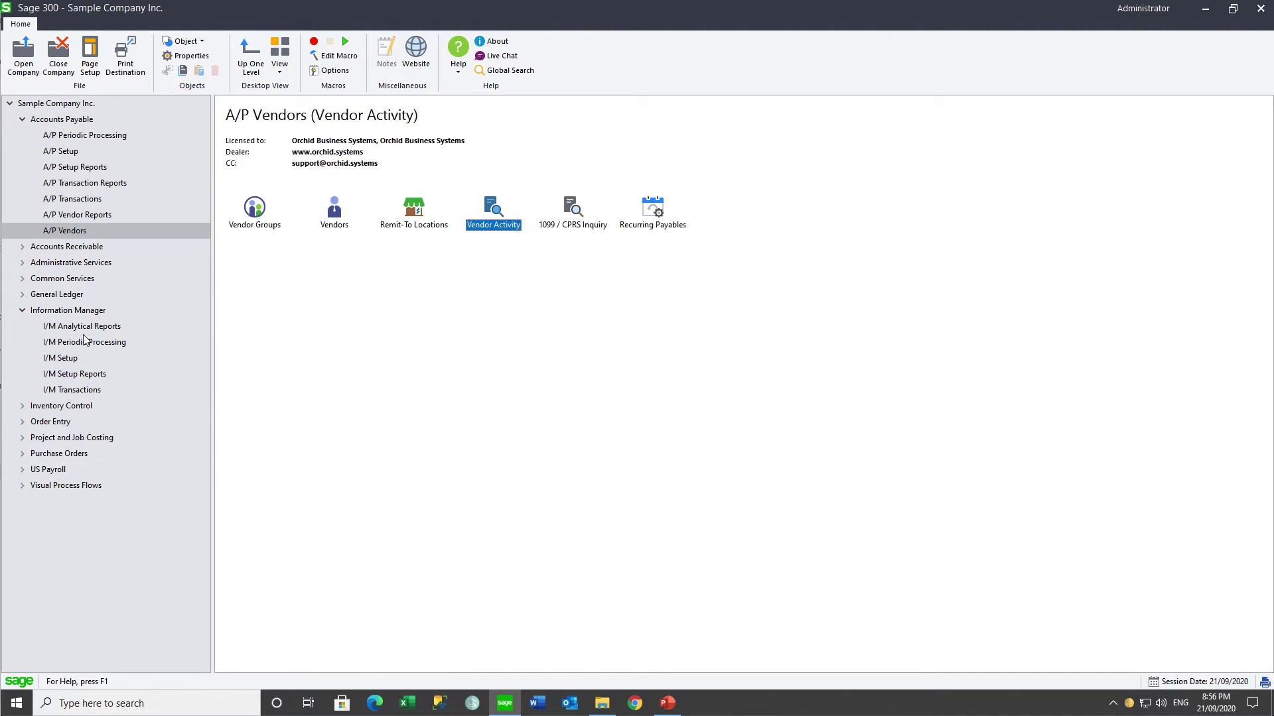
# - Open the Notes/DML/Extender Tray settings in the Information Manager setup options
pyautogui.click(69, 357)
pyautogui.doubleClick(259, 214)
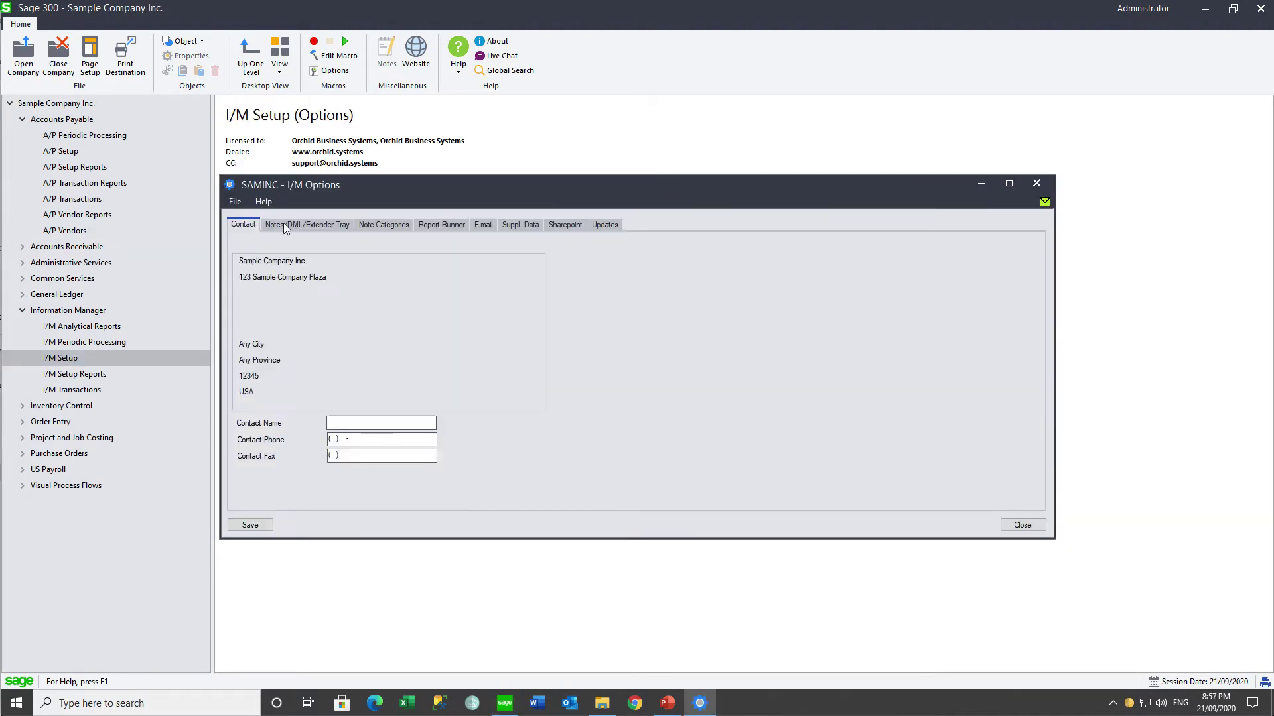
pyautogui.click(292, 227)
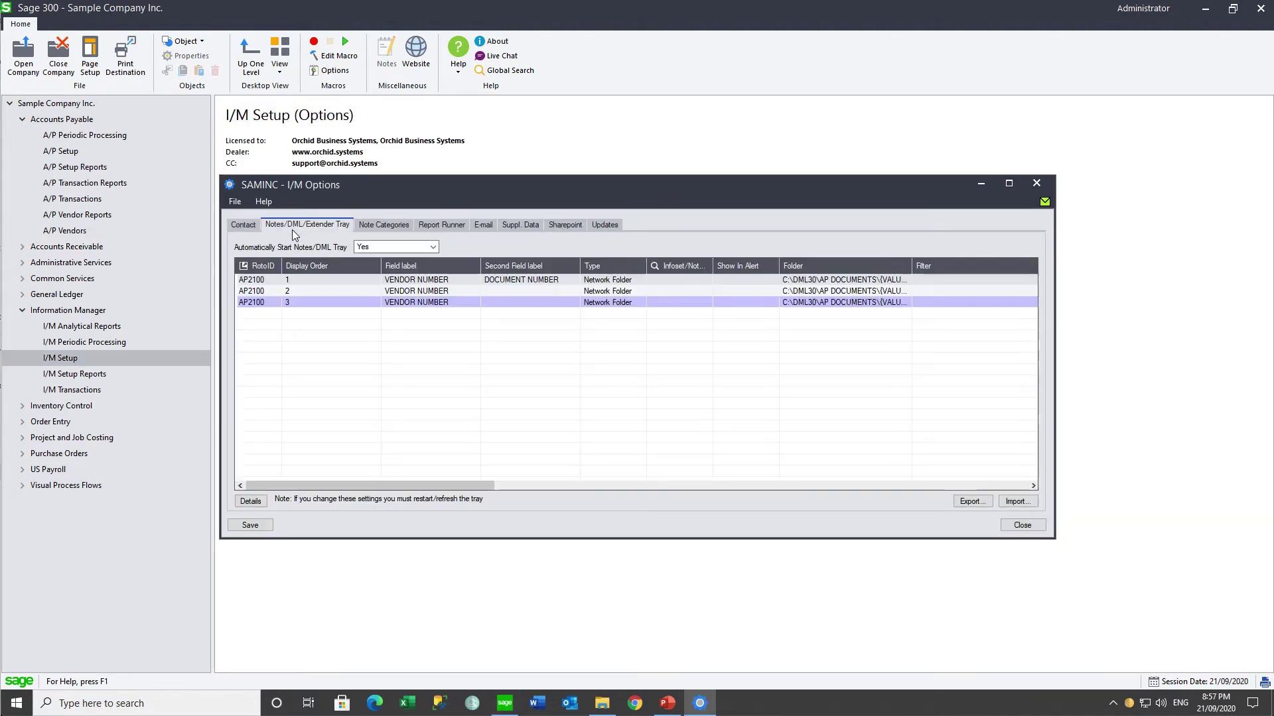
# - Add a new tray line below the AP2100 entries with RotoID AP1500 and display order 1
pyautogui.click(264, 303)
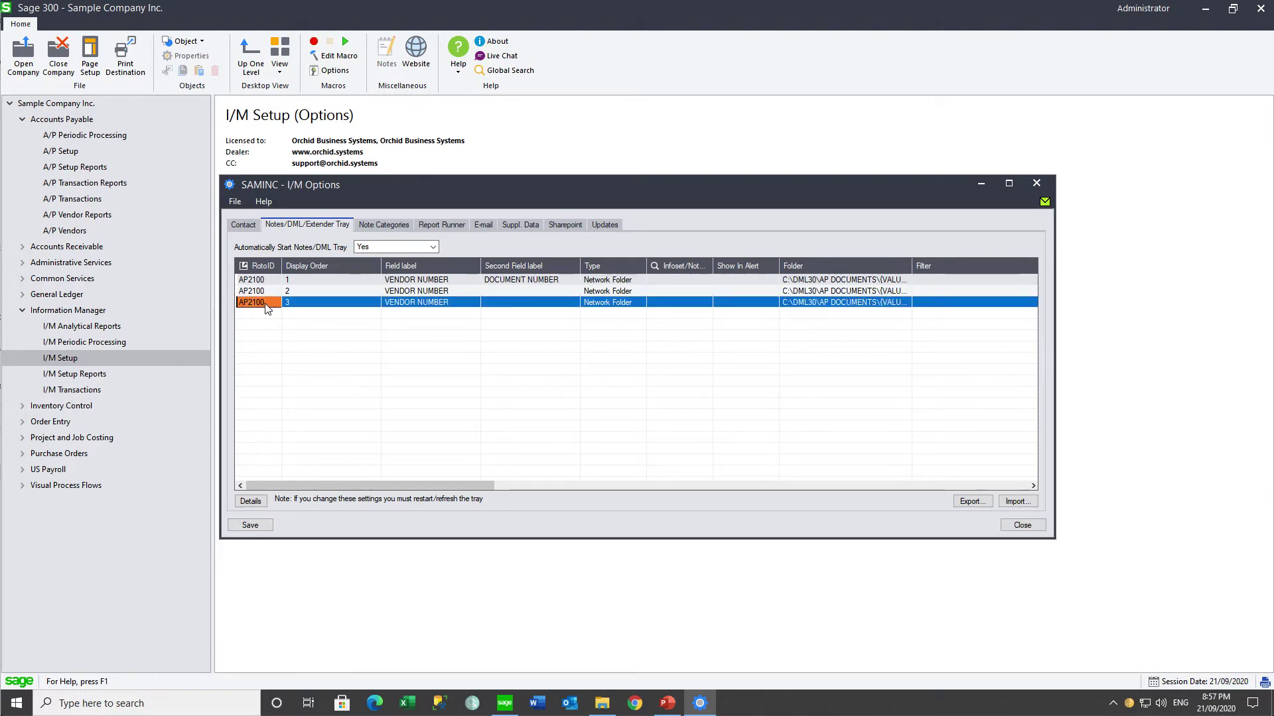
pyautogui.press('Insert')
pyautogui.write('AP')
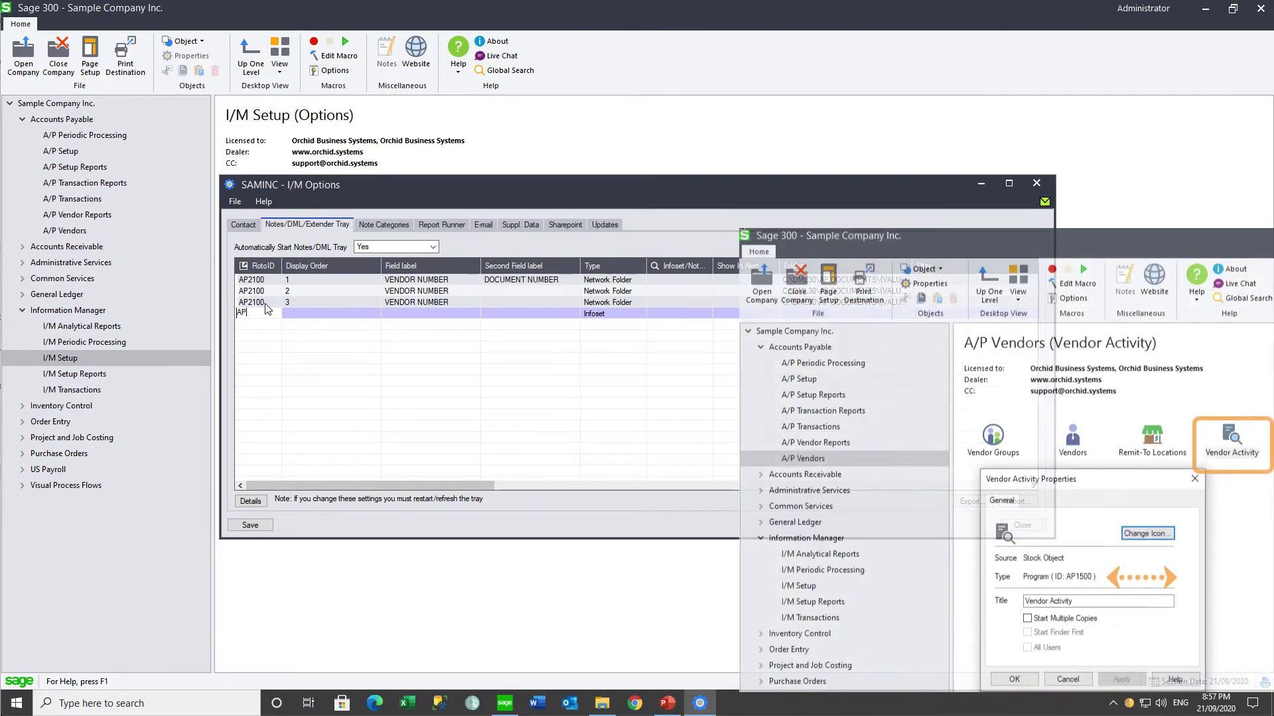
pyautogui.write('1500')
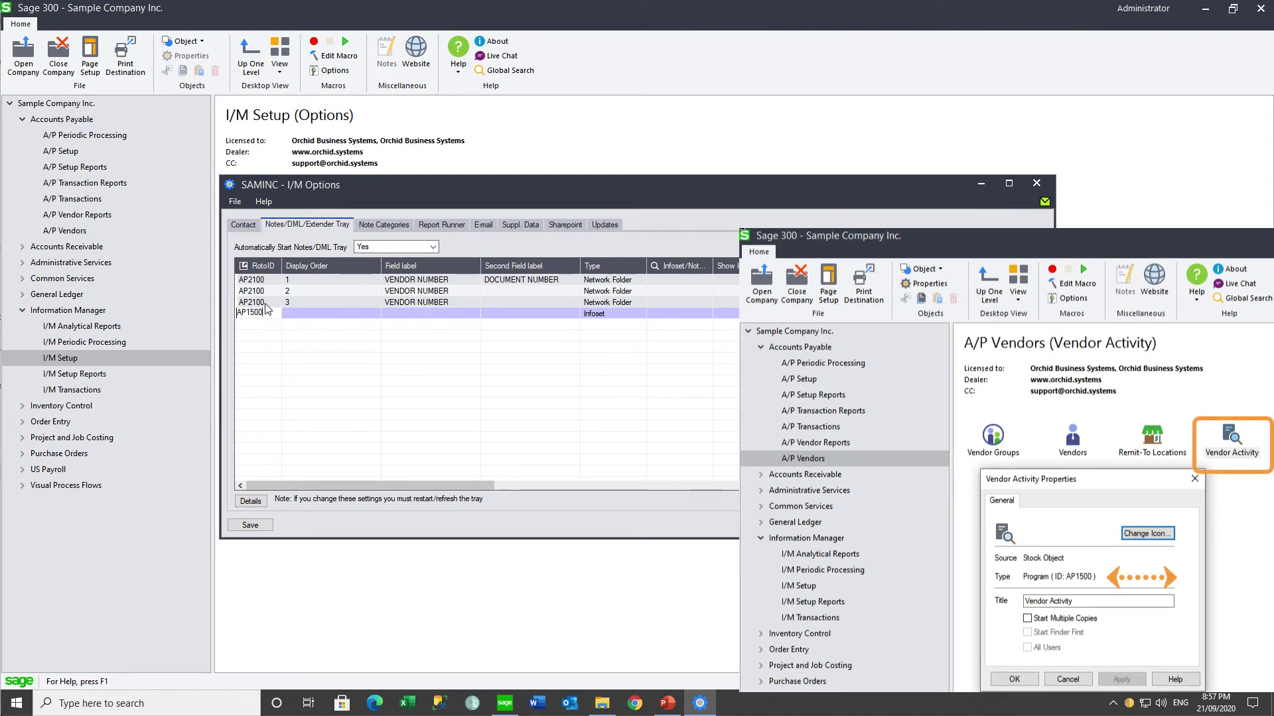
pyautogui.press('Tab')
pyautogui.write('1')
pyautogui.press('Tab')
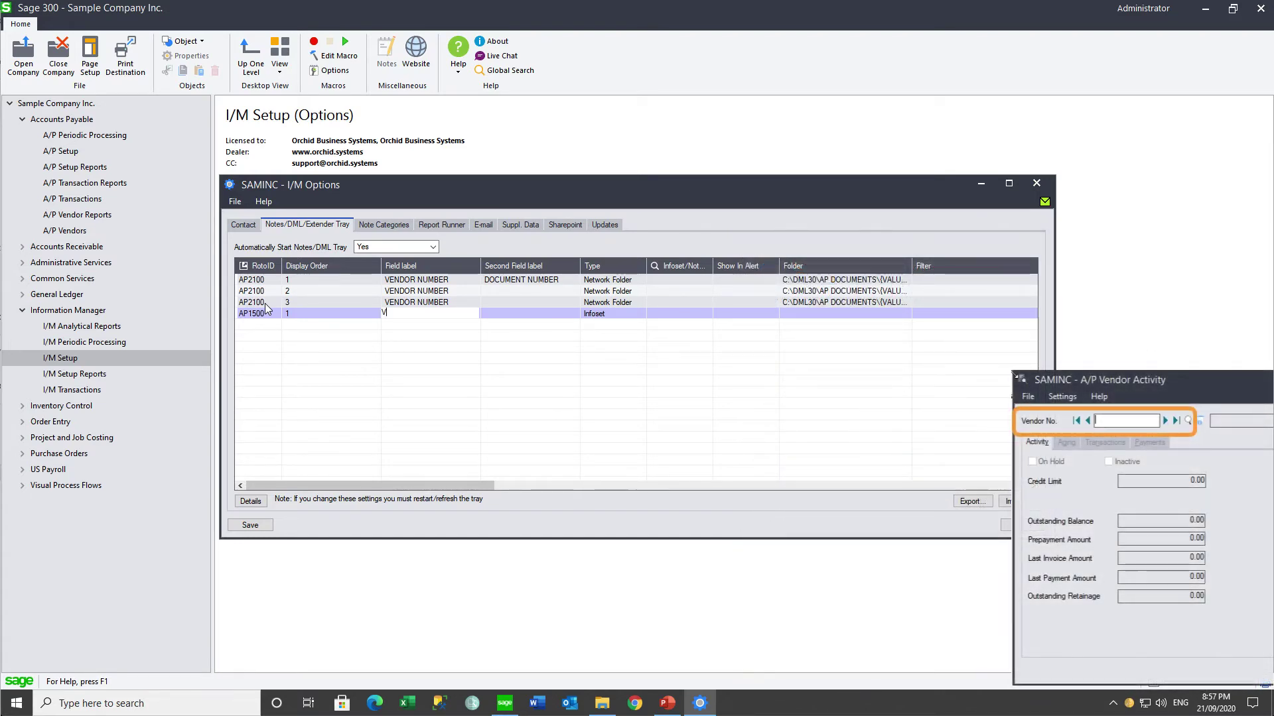
# - Give the new AP1500 line the field label VENDOR NO., second field label DOCUMENT NUMBER and type Network Folder
pyautogui.write('VENDOR NO.')
pyautogui.press('Tab')
pyautogui.write('DOC')
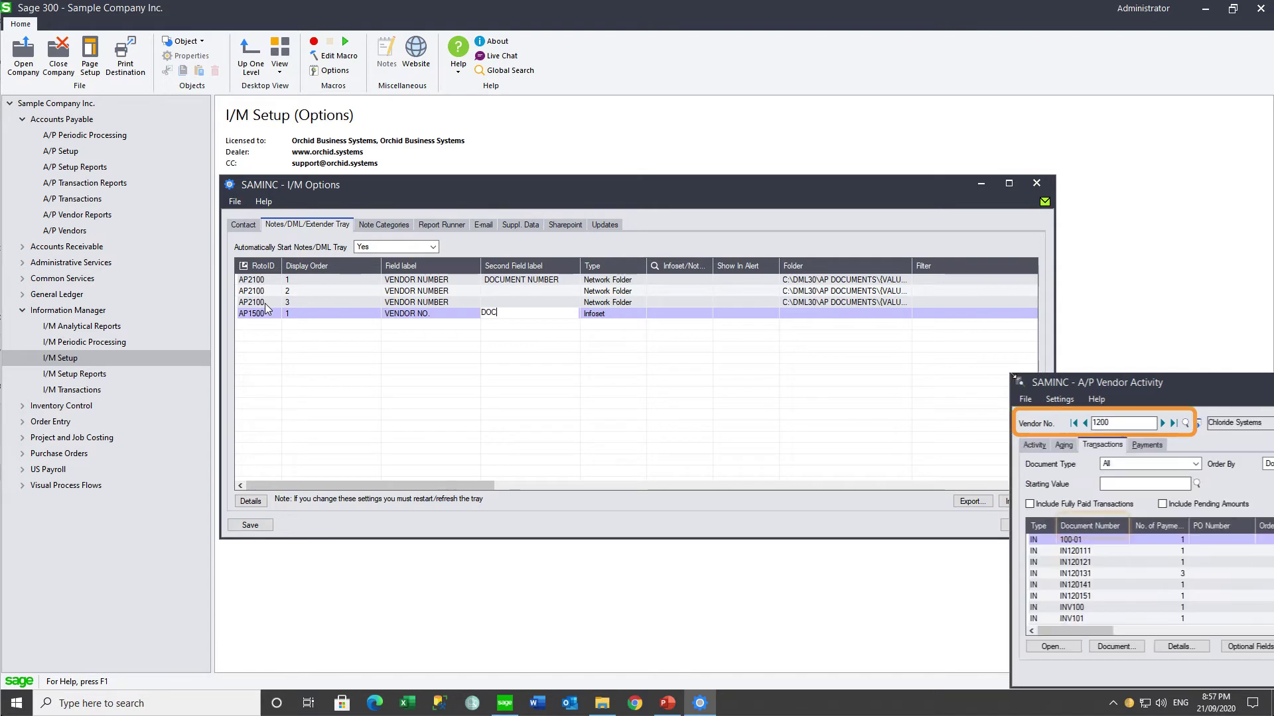
pyautogui.write('UMENE')
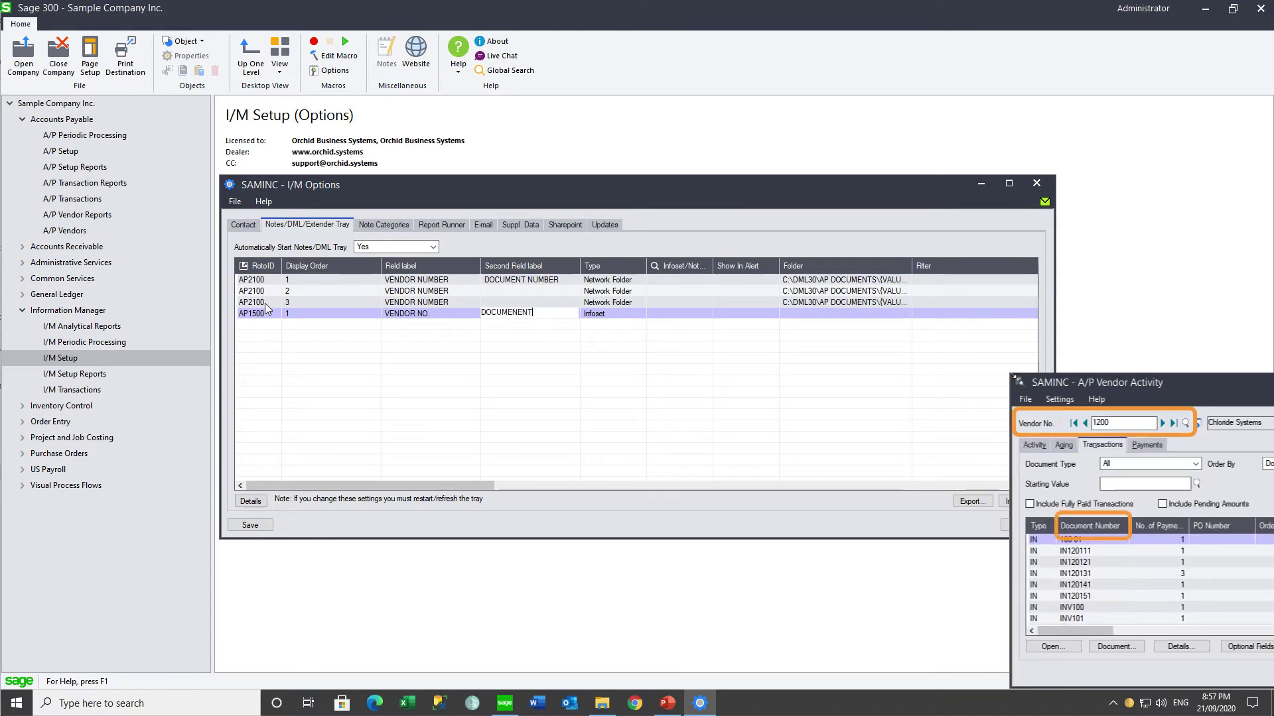
pyautogui.press('BackSpace')
pyautogui.write('T NUMBER')
pyautogui.press('Tab')
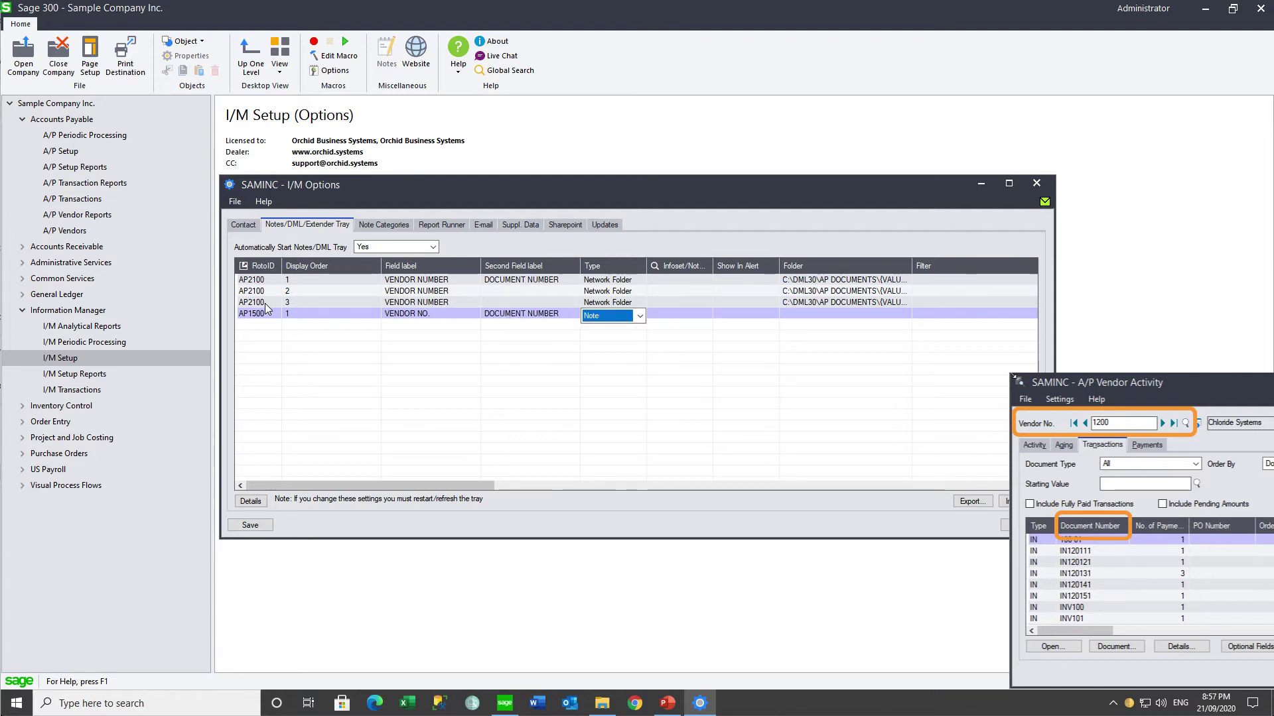
pyautogui.press('Down')
pyautogui.press('Tab')
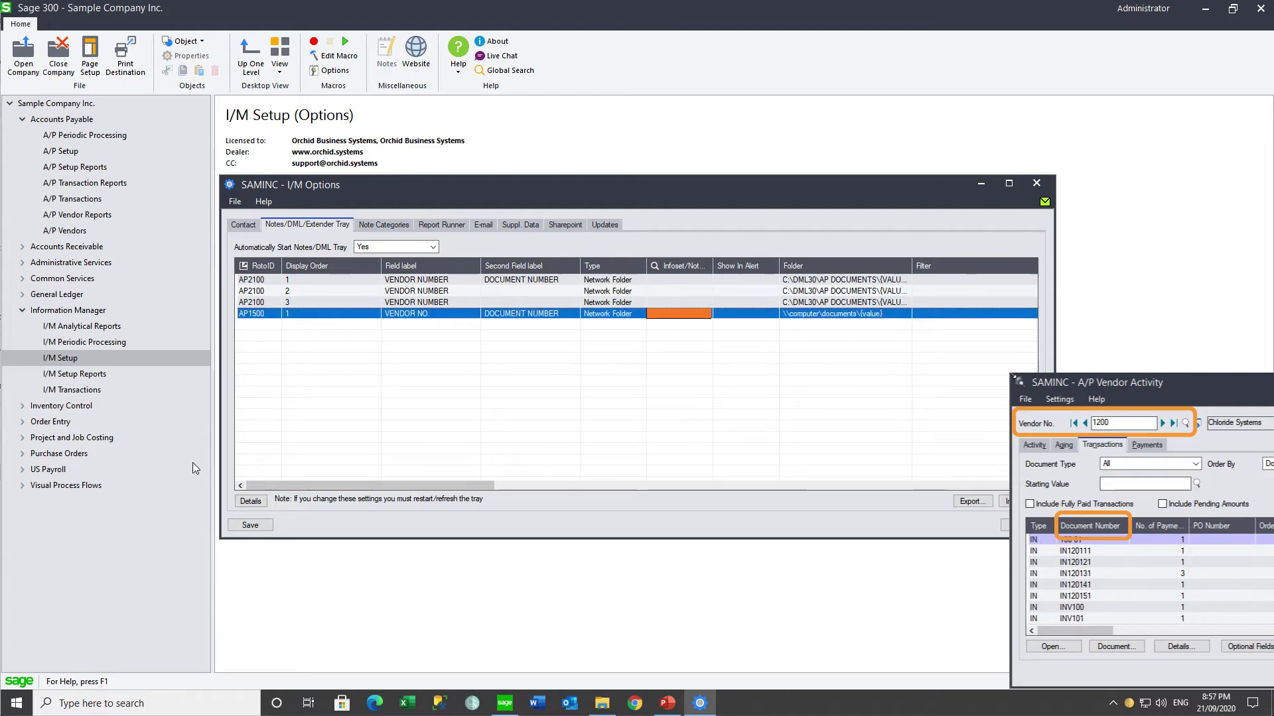
# - In the AP1500 line's details, set the folder to C:\DML30\AP DOCUMENTS\{value}\{value2}*.* based on the copied path
pyautogui.click(250, 502)
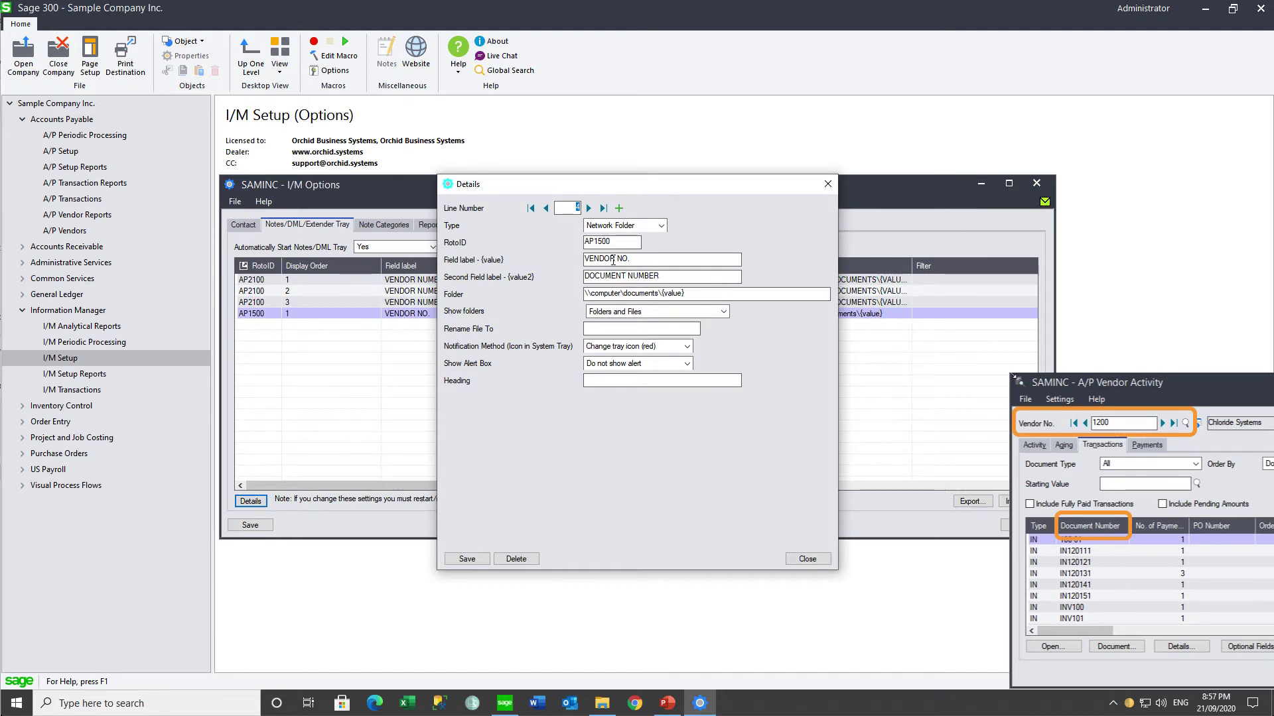
pyautogui.doubleClick(692, 292)
pyautogui.hotkey('ctrl', 'v')
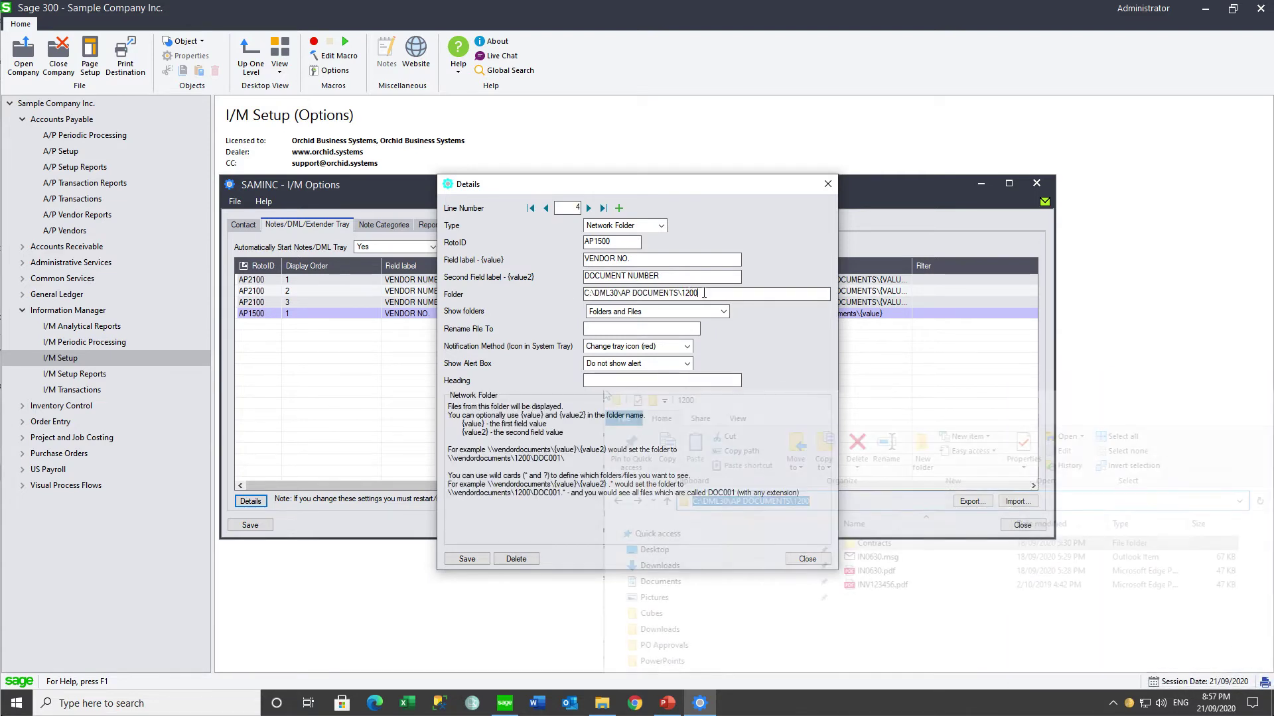
pyautogui.press('BackSpace')
pyautogui.press('BackSpace')
pyautogui.press('BackSpace')
pyautogui.press('BackSpace')
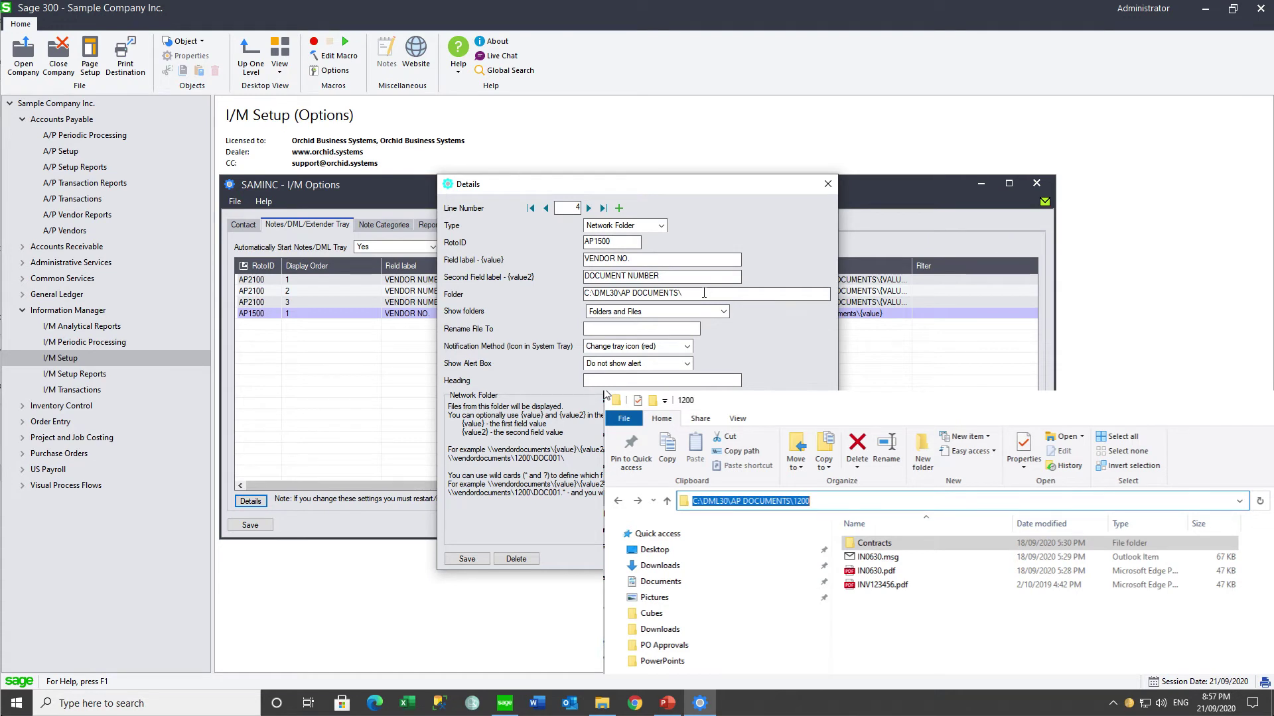
pyautogui.write('{value}')
pyautogui.write('}\\')
pyautogui.write('{valu')
pyautogui.write('e2}*.*')
pyautogui.press('Tab')
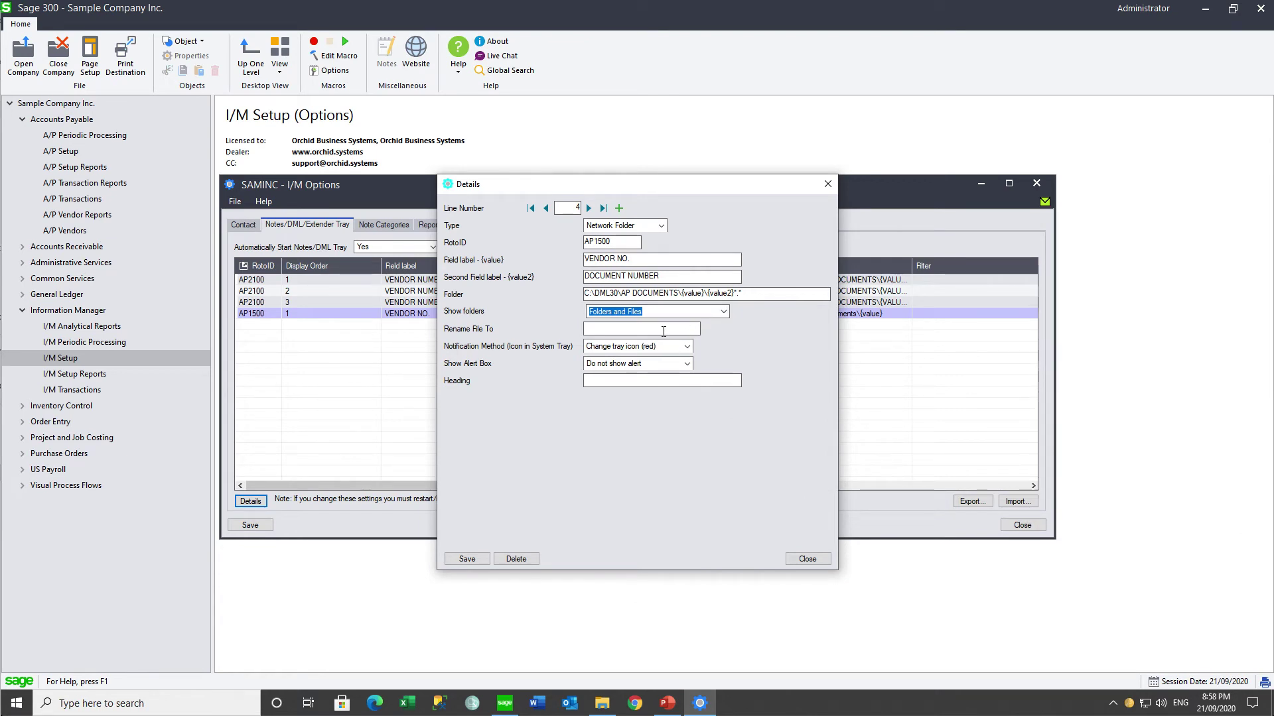
# - Set the line's notification method to None, alert box to Show alert and heading to "Individual Document", then save and close the details
pyautogui.click(687, 347)
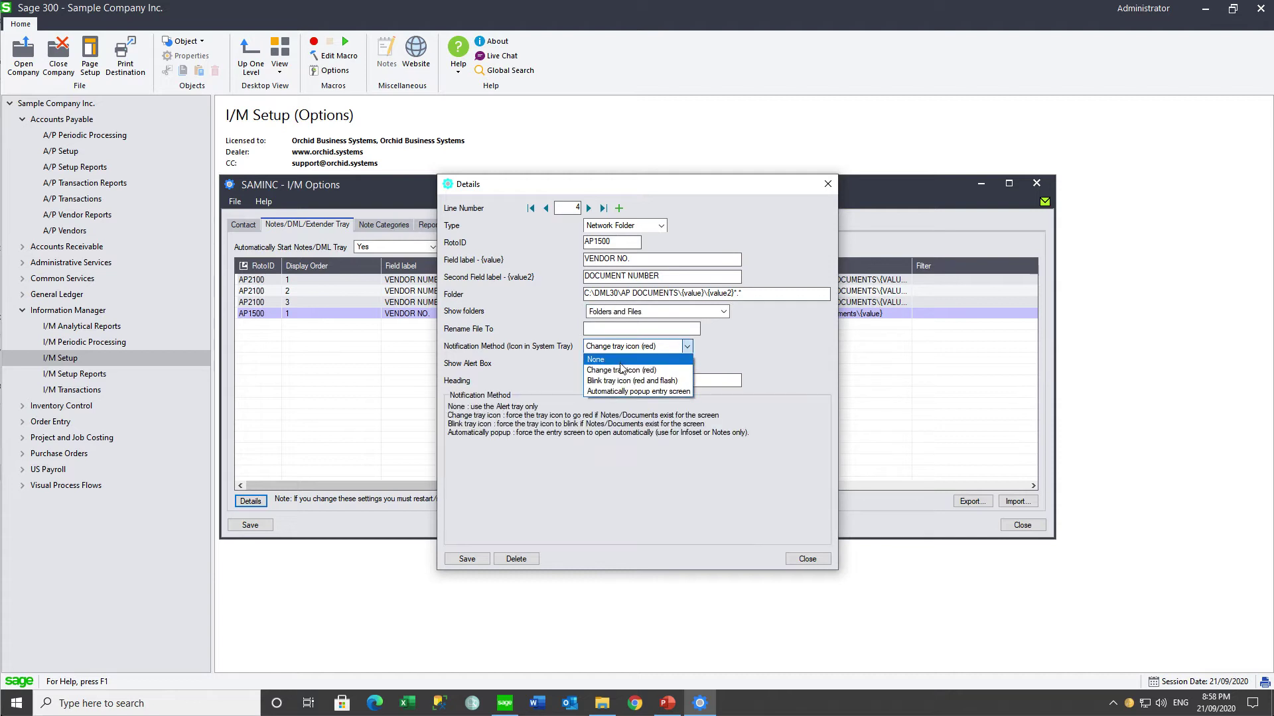
pyautogui.click(621, 357)
pyautogui.click(687, 363)
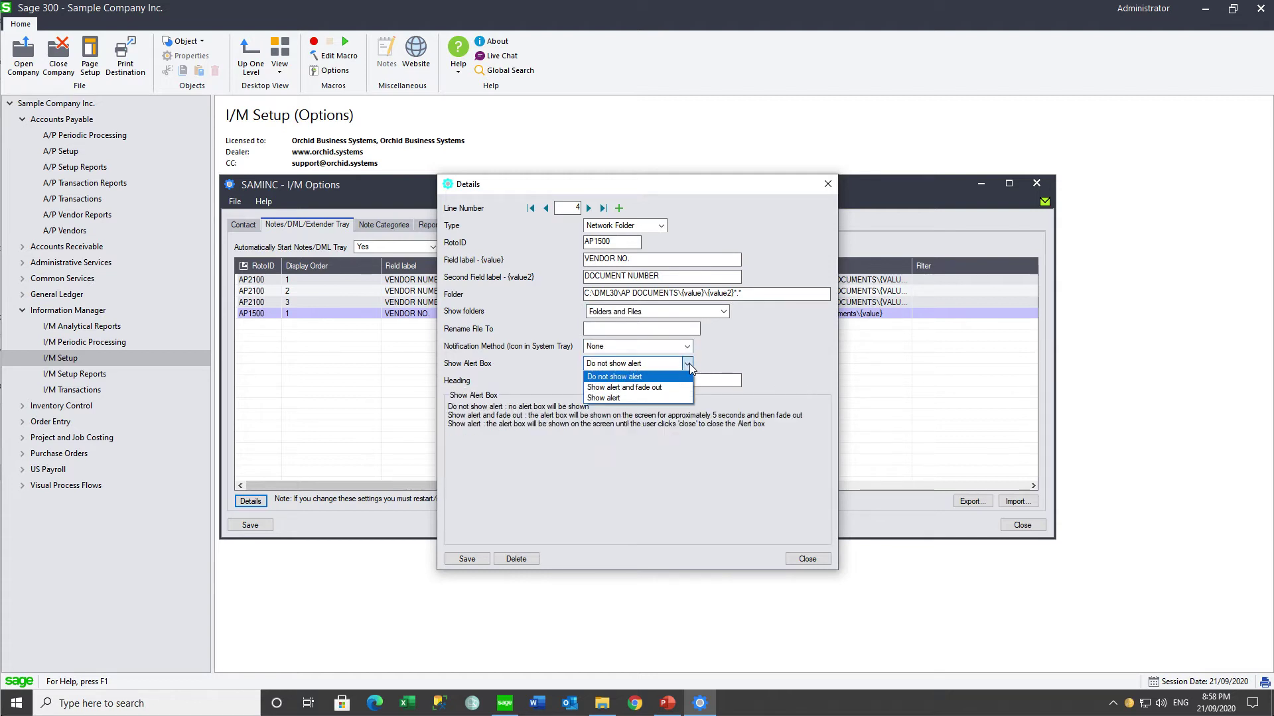
pyautogui.click(641, 398)
pyautogui.click(614, 381)
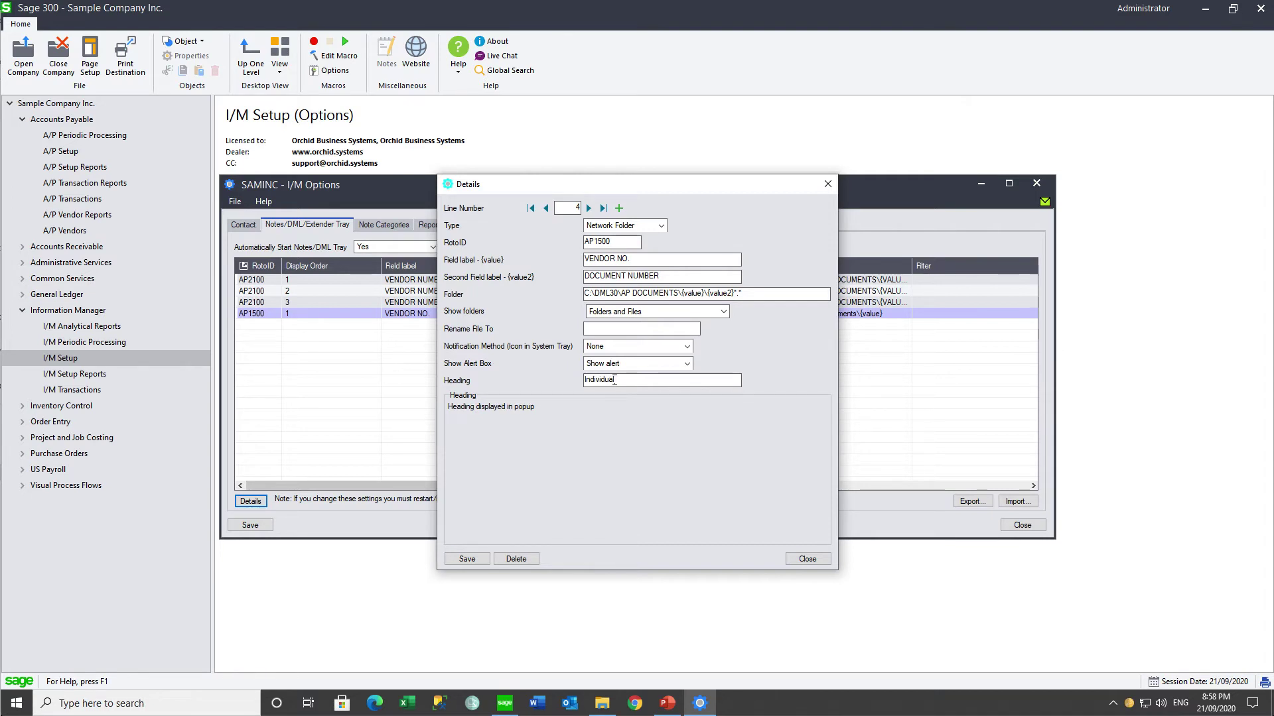
pyautogui.write('Document')
pyautogui.click(465, 559)
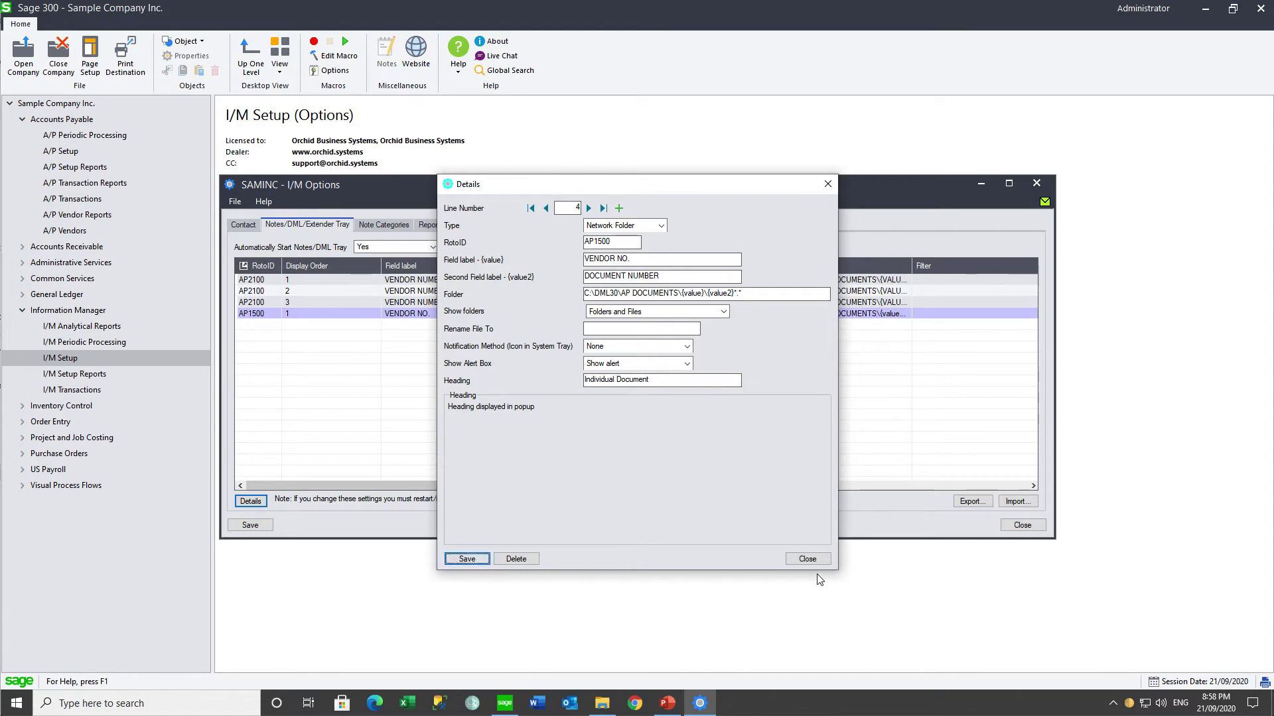
pyautogui.click(807, 558)
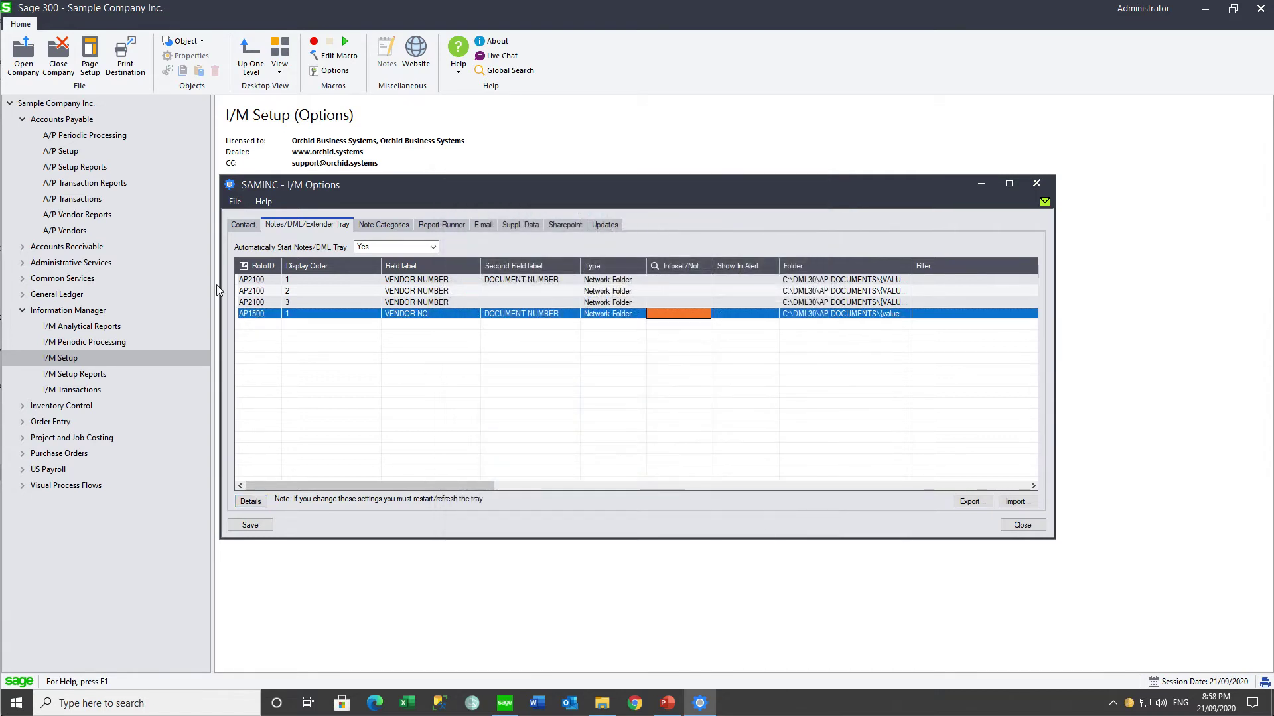
# - Add a second AP1500 line with display order 2, field label VENDOR NO., no second field label and type Network Folder
pyautogui.click(259, 316)
pyautogui.press('Insert')
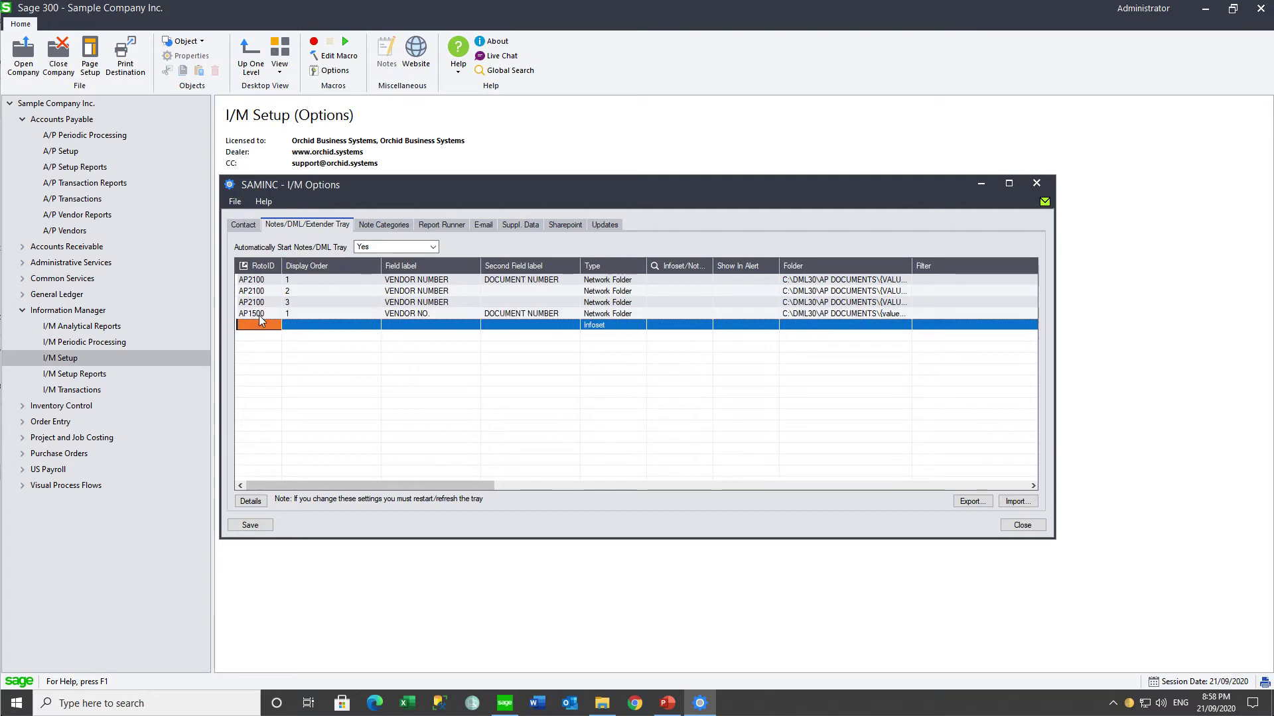
pyautogui.write('AP1')
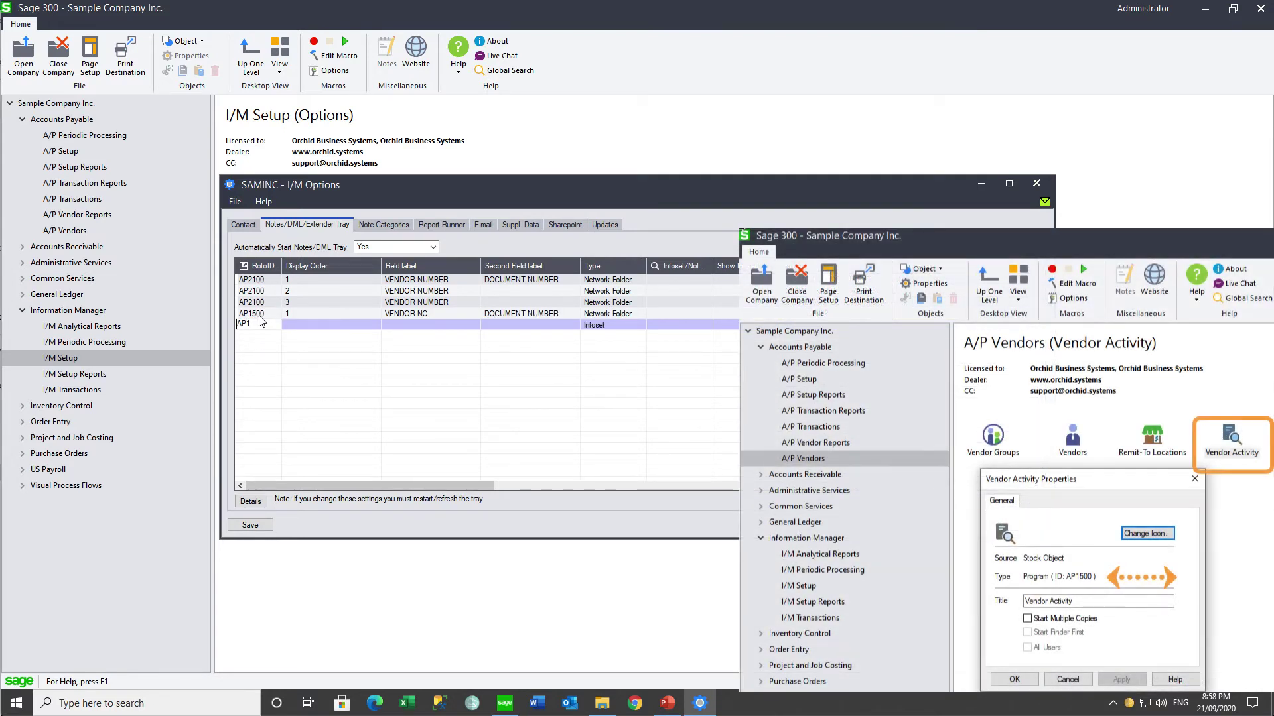
pyautogui.write('500')
pyautogui.press('Tab')
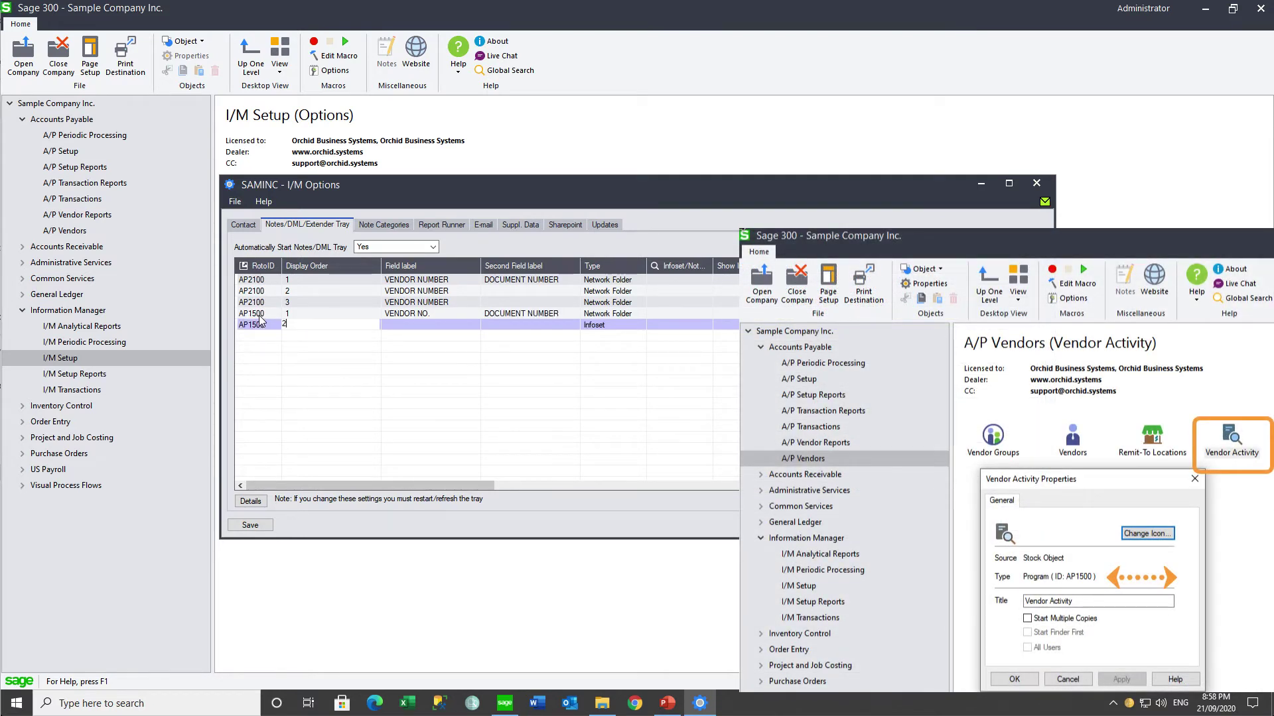
pyautogui.write('2')
pyautogui.press('Tab')
pyautogui.write('VEND')
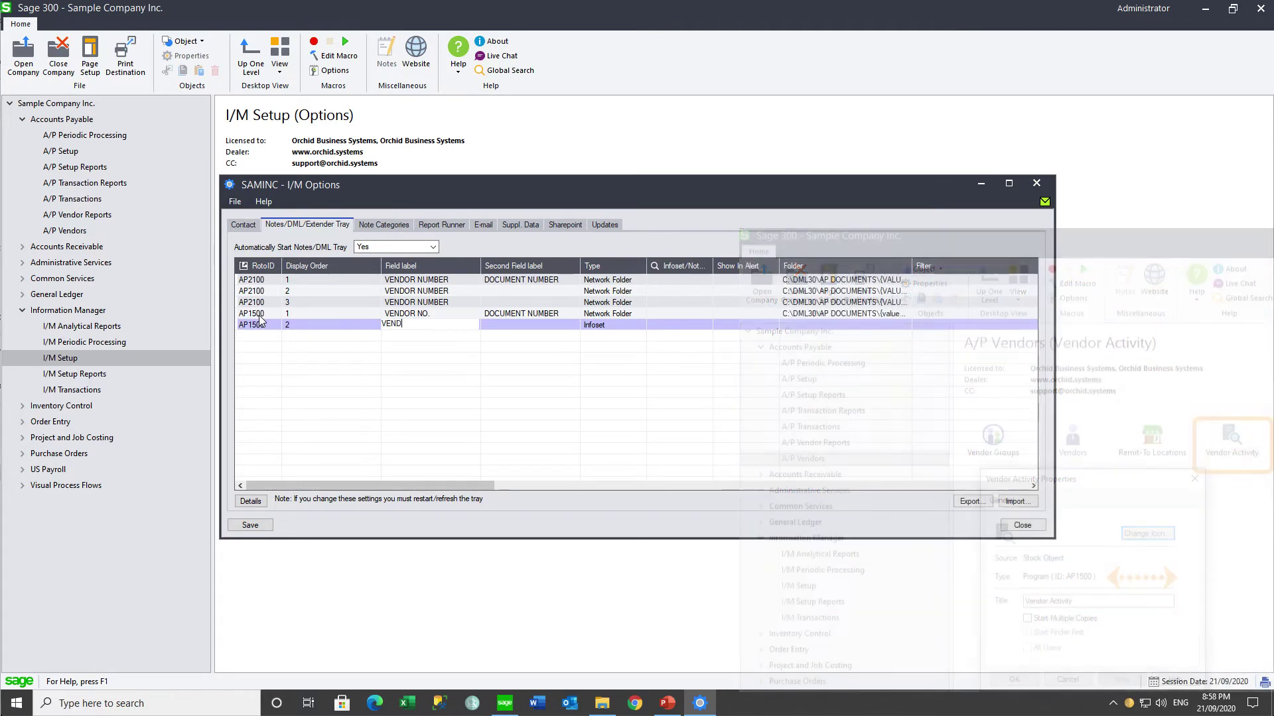
pyautogui.write('OR NO.')
pyautogui.press('Tab')
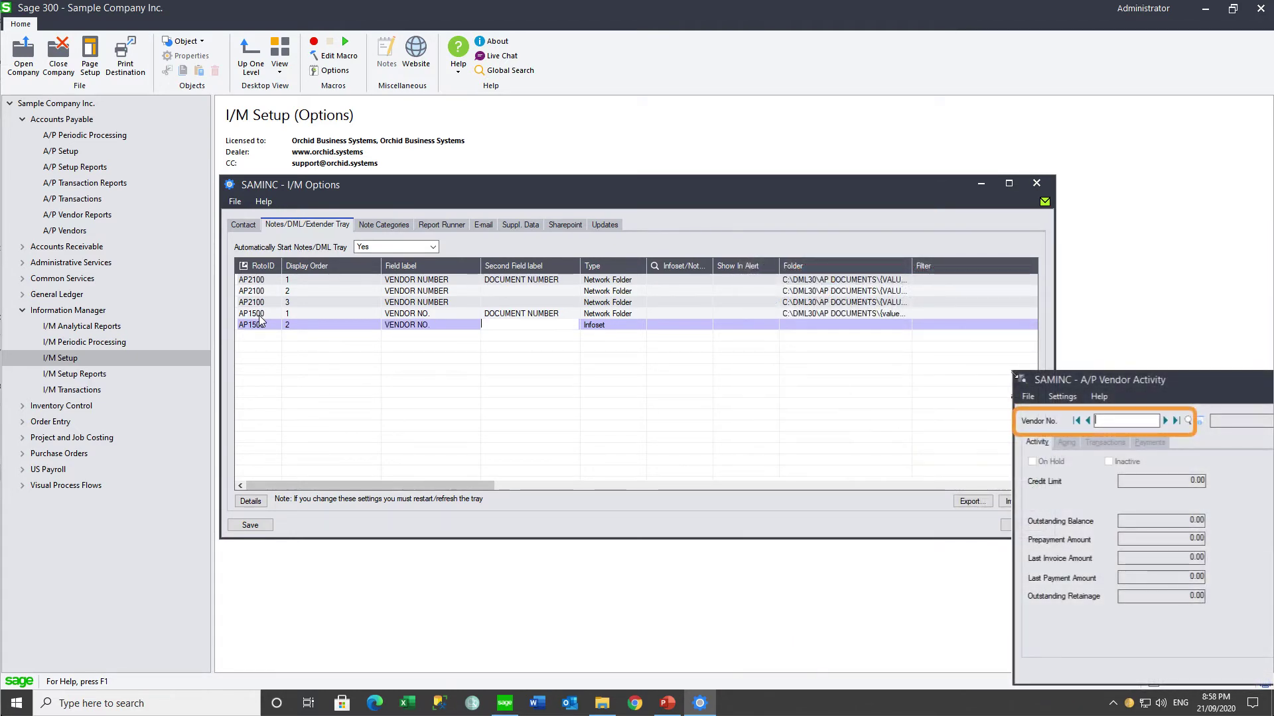
pyautogui.press('Tab')
pyautogui.press('Down')
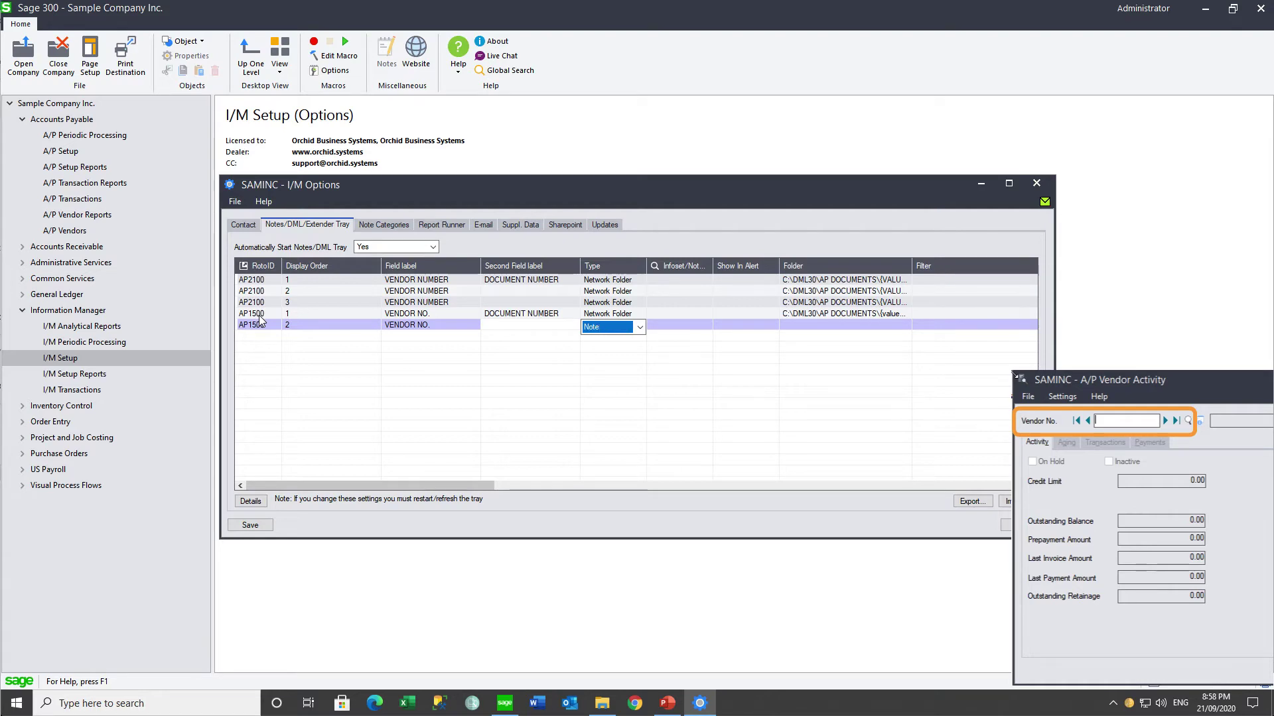
# - In the second AP1500 line's details, set the folder to C:\DML30\AP DOCUMENTS\{value}
pyautogui.click(250, 502)
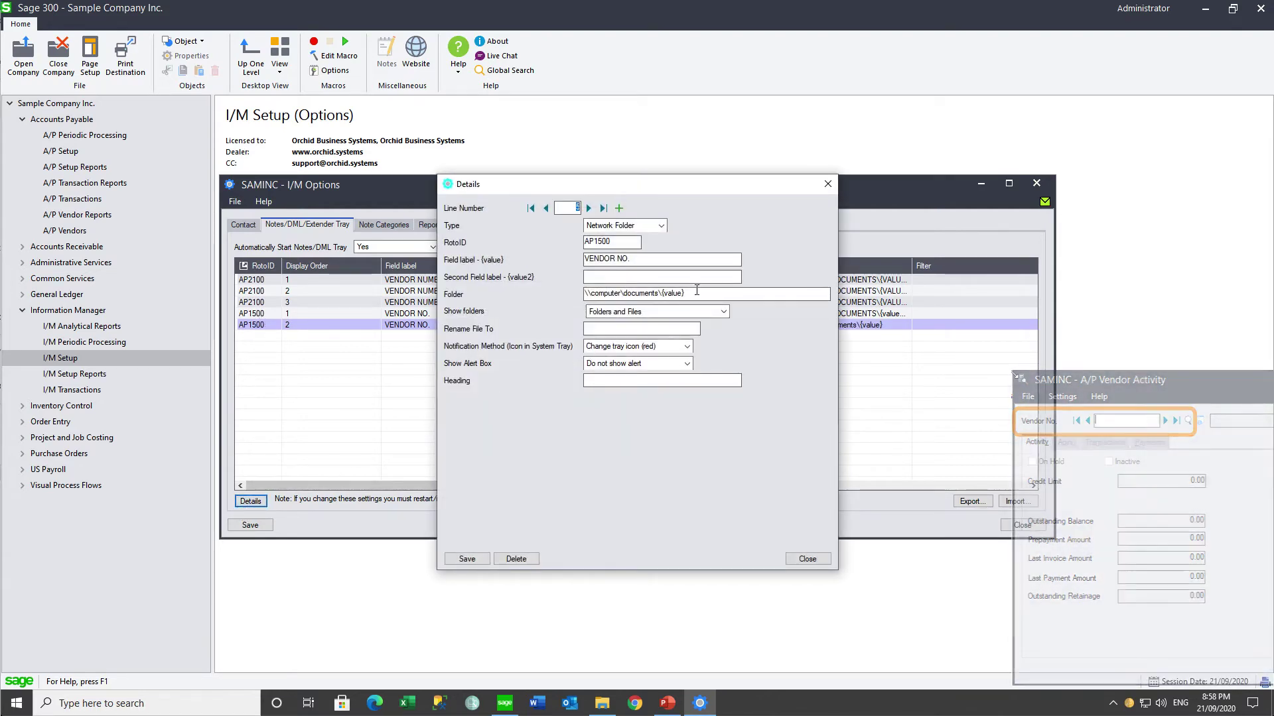
pyautogui.moveTo(685, 294); pyautogui.dragTo(584, 293)
pyautogui.write('C:\\DML30\\AP DOCUMENTS\\1200')
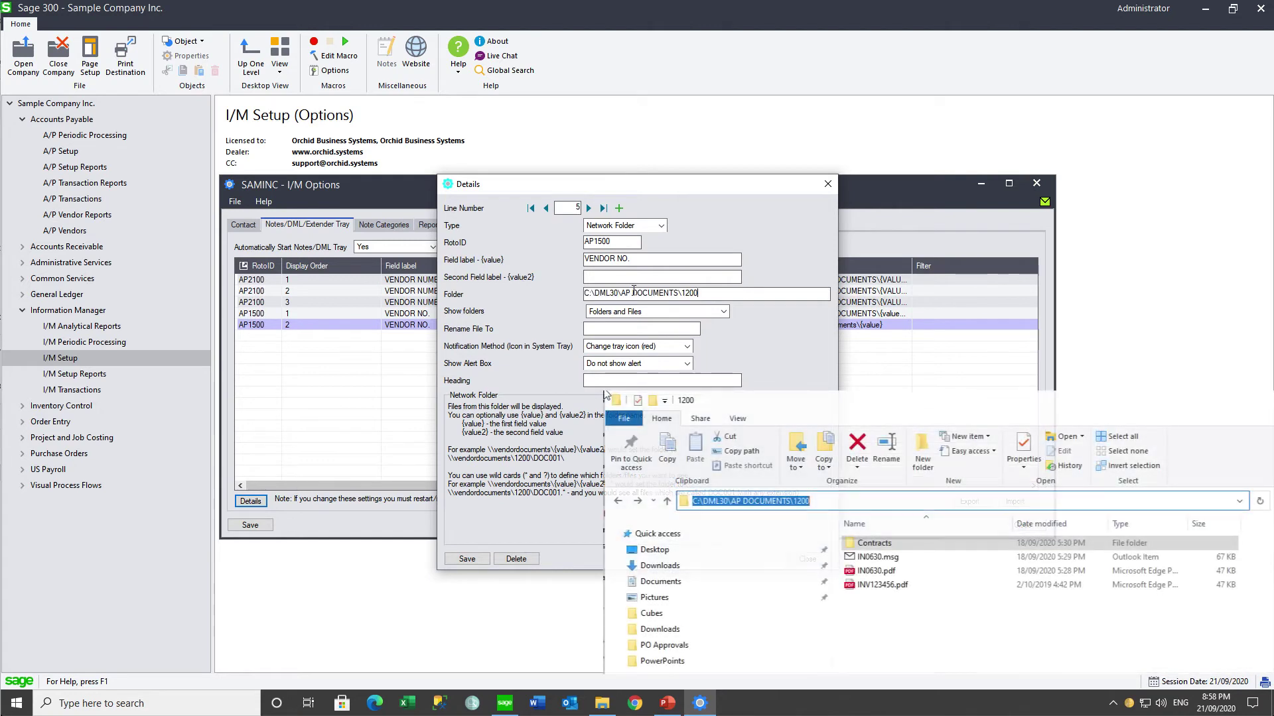
pyautogui.press('BackSpace')
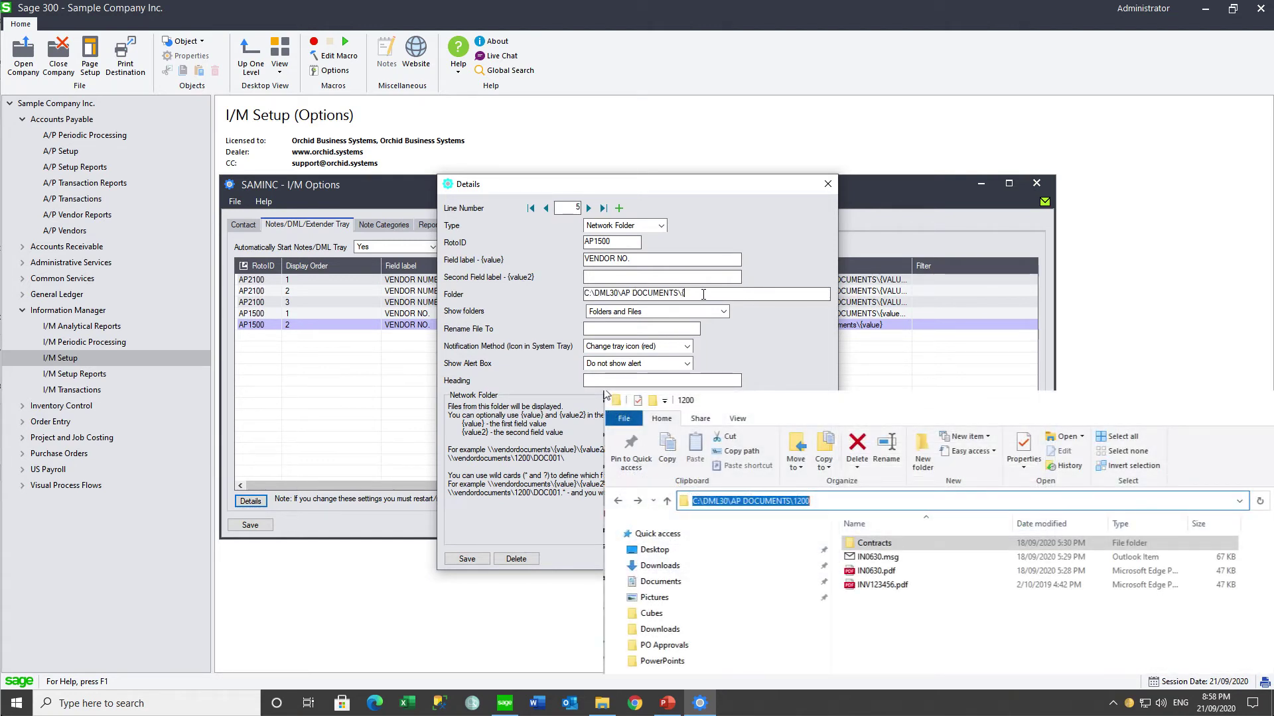
pyautogui.write('{value')
# - Set the second line's notification method to None, alert box to Show alert and heading to "All Documents", then save the details and options
pyautogui.click(601, 346)
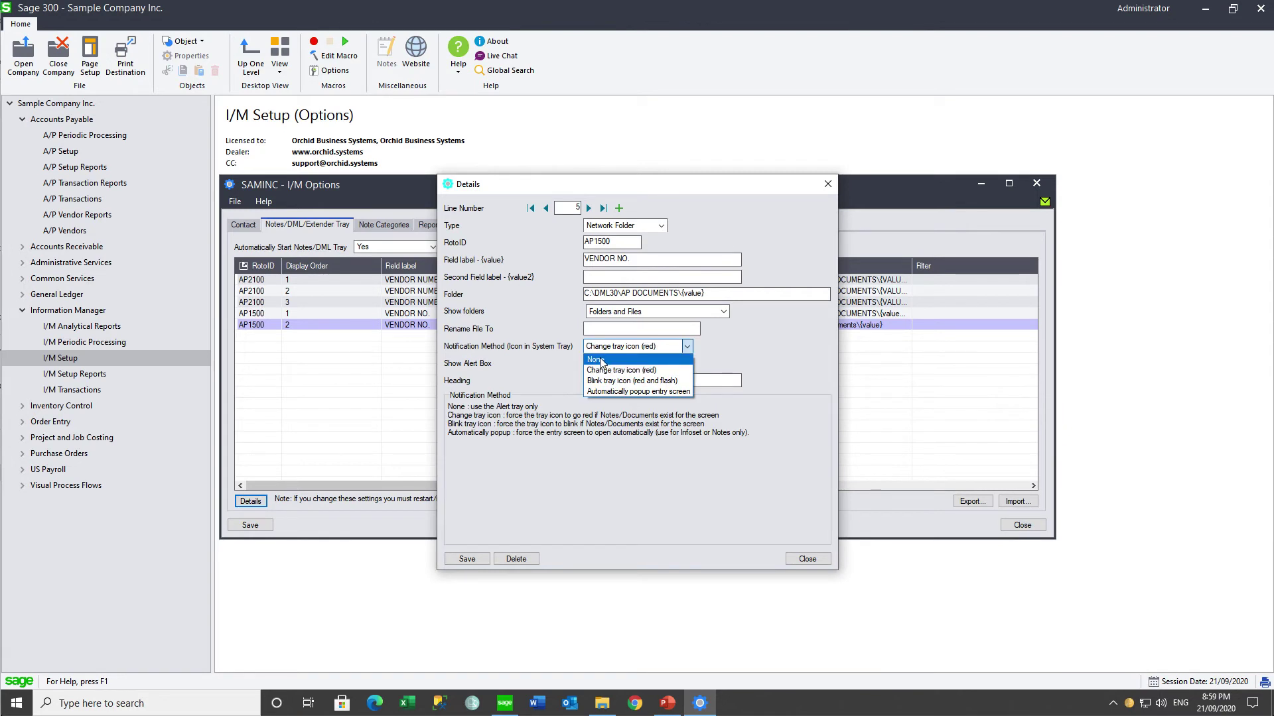
pyautogui.click(601, 360)
pyautogui.click(604, 364)
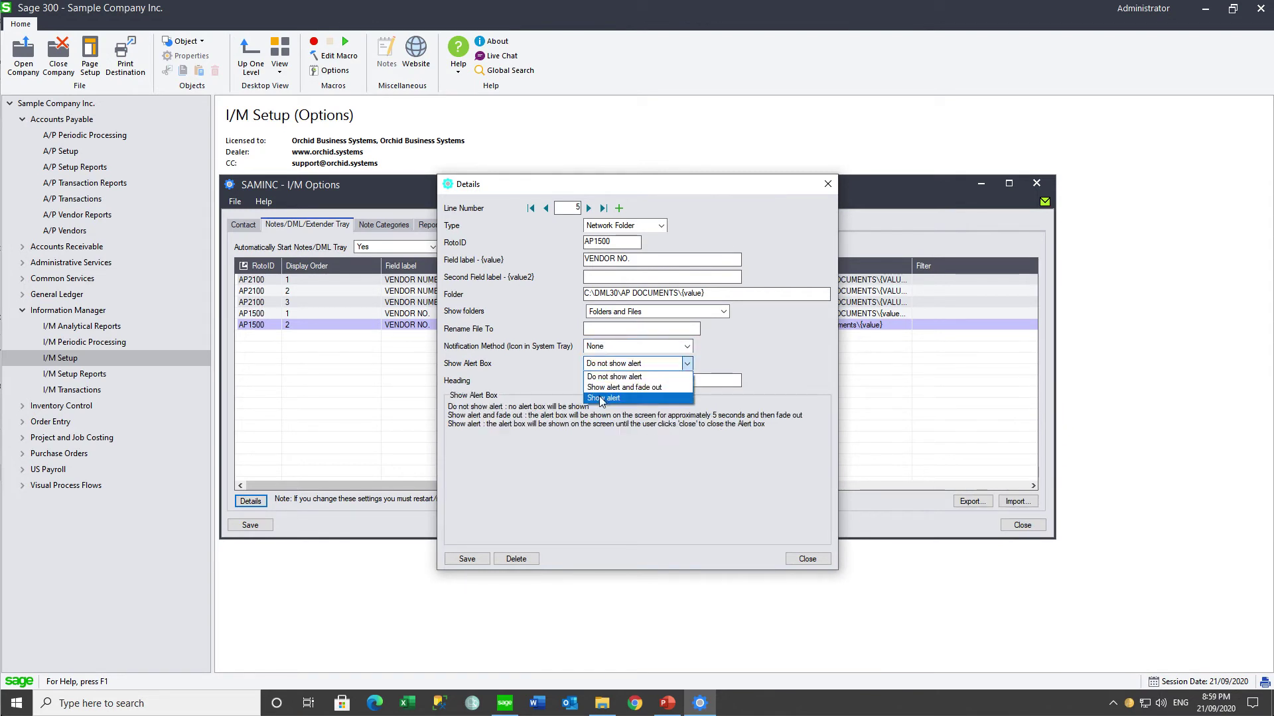
pyautogui.click(601, 398)
pyautogui.write('All D')
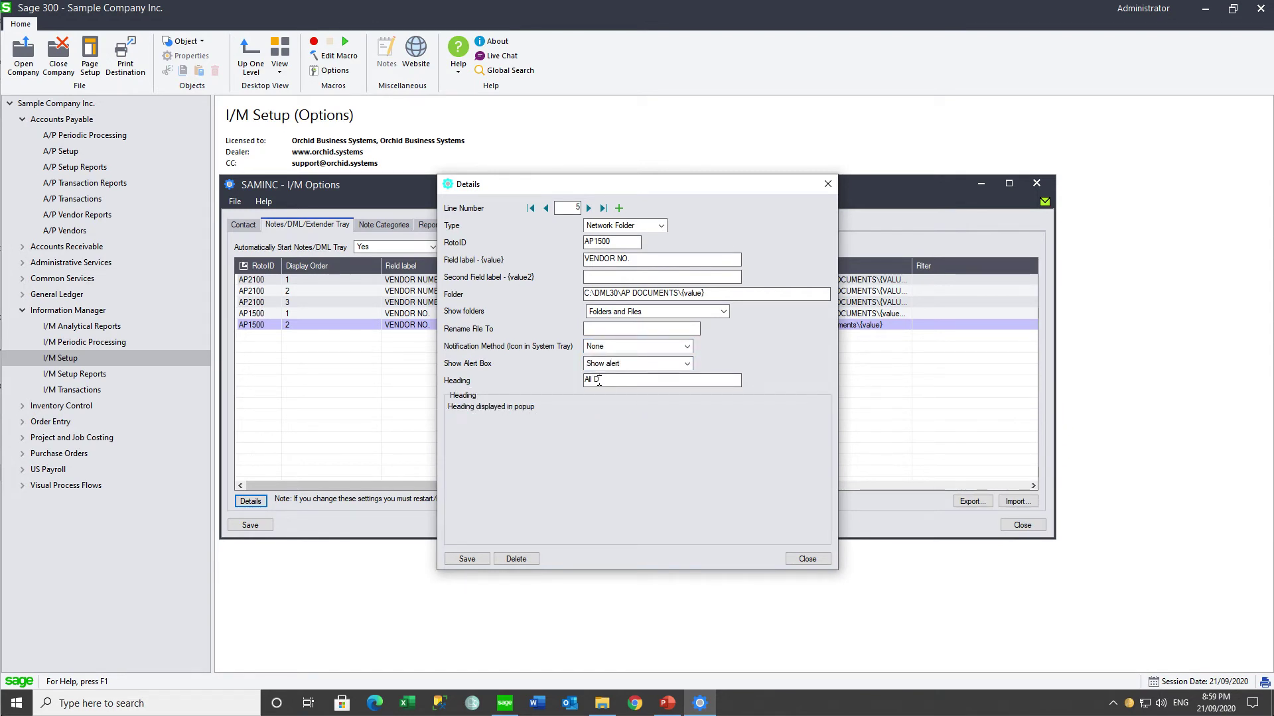
pyautogui.write('ocuments')
pyautogui.click(464, 560)
pyautogui.click(250, 525)
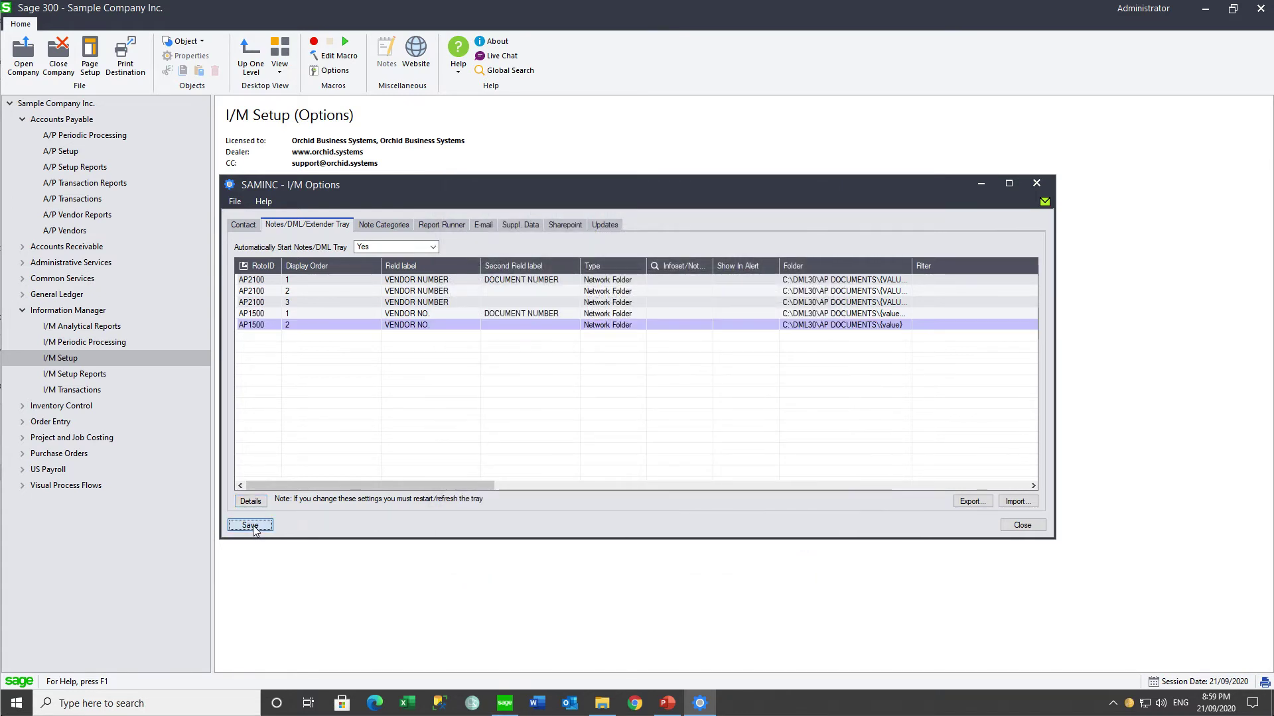
# - Close the I/M Options and refresh the Notes/DML tray to apply the changed settings
pyautogui.click(1022, 525)
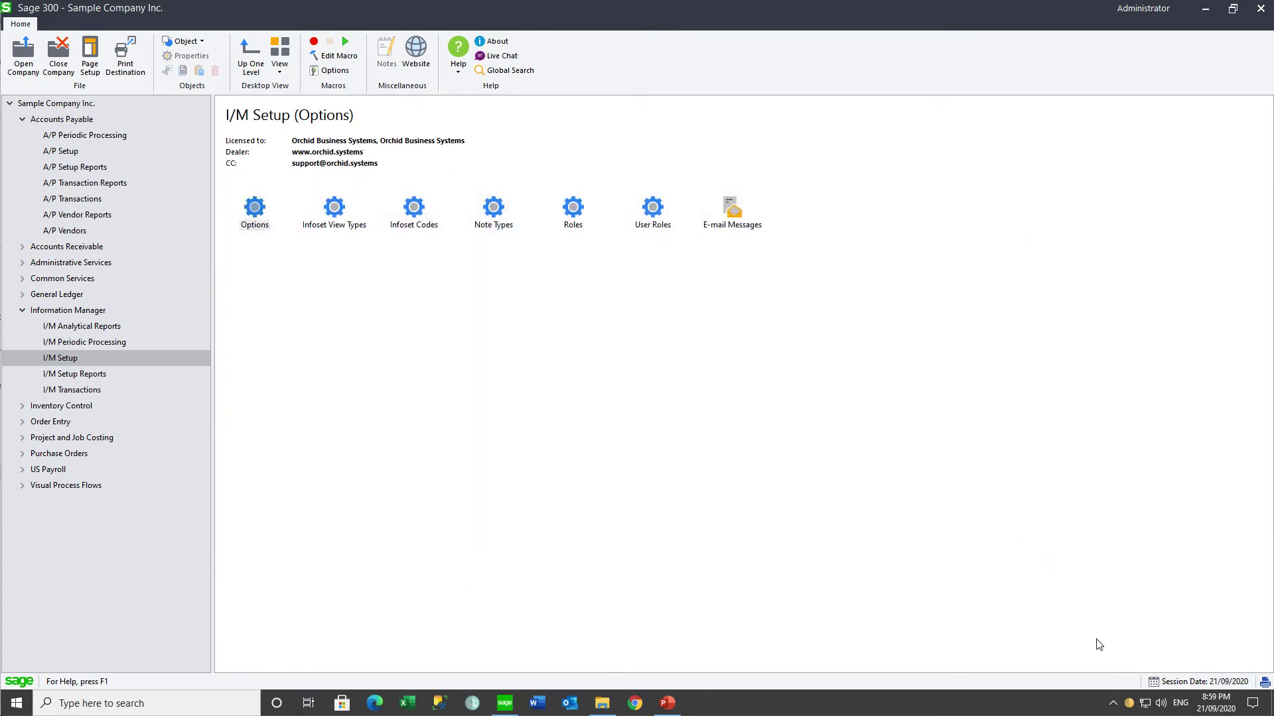
pyautogui.rightClick(1129, 705)
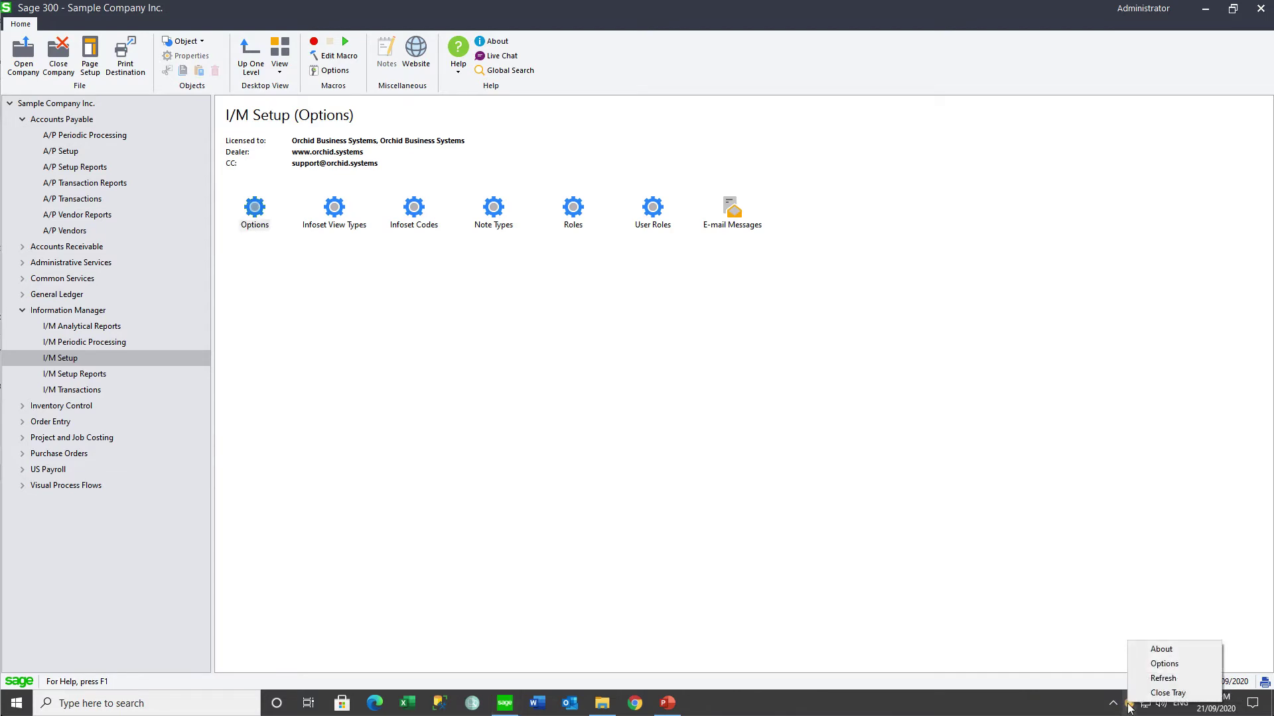
pyautogui.click(1151, 680)
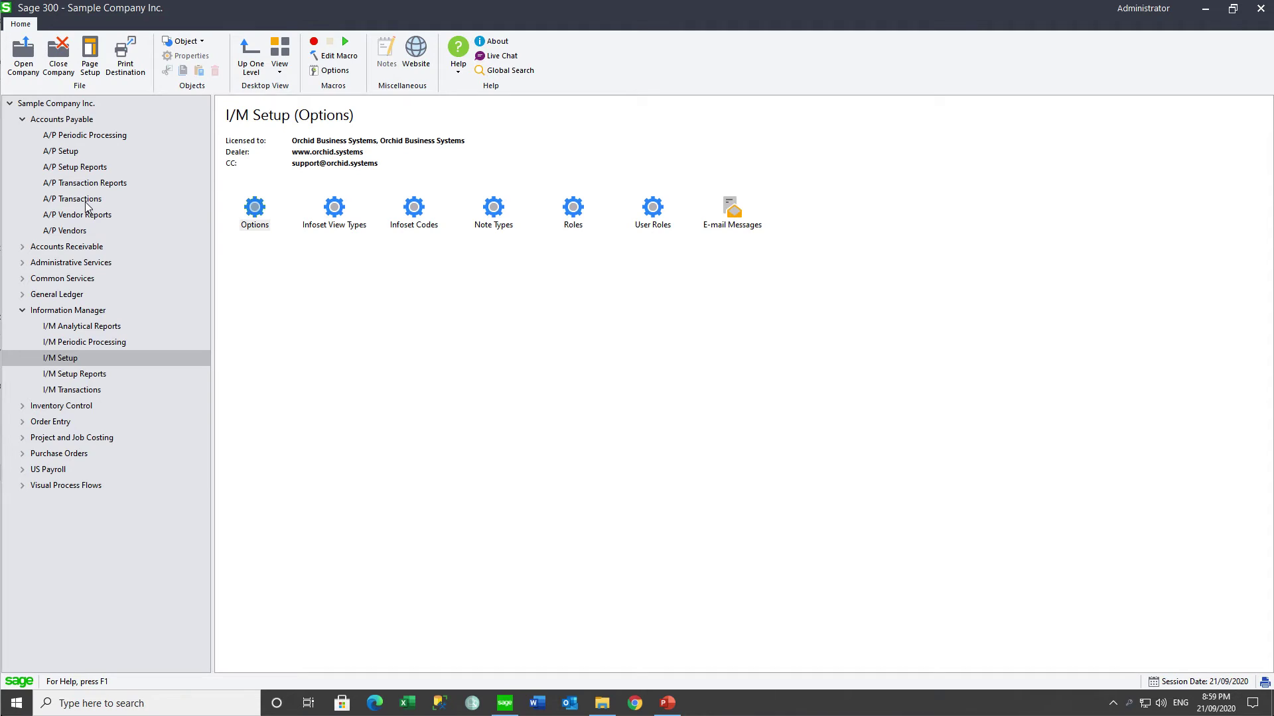
# - Open A/P Vendor Activity and load vendor 1200 to check the All Documents list
pyautogui.click(86, 200)
pyautogui.click(66, 230)
pyautogui.doubleClick(495, 216)
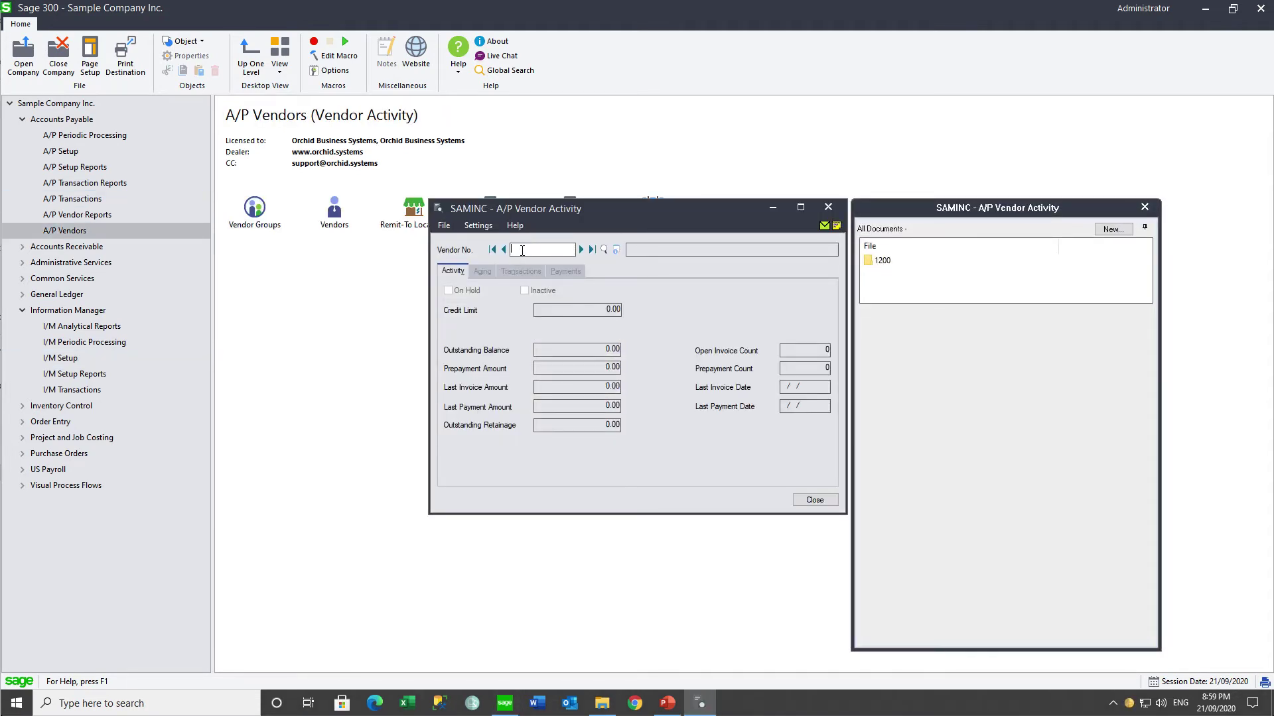
pyautogui.write('1200')
pyautogui.press('Tab')
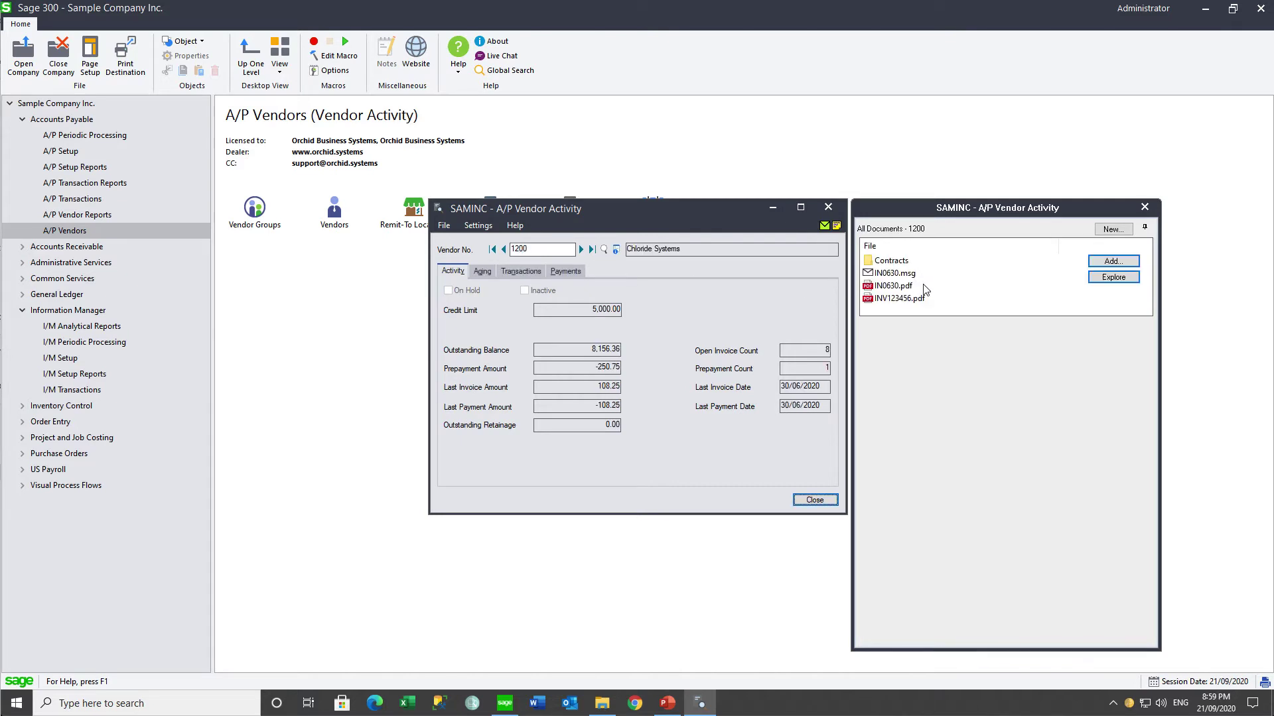
# - Show vendor 1200's transactions including fully paid ones, and select document IN0630 to check its Individual Document list
pyautogui.click(519, 272)
pyautogui.click(448, 331)
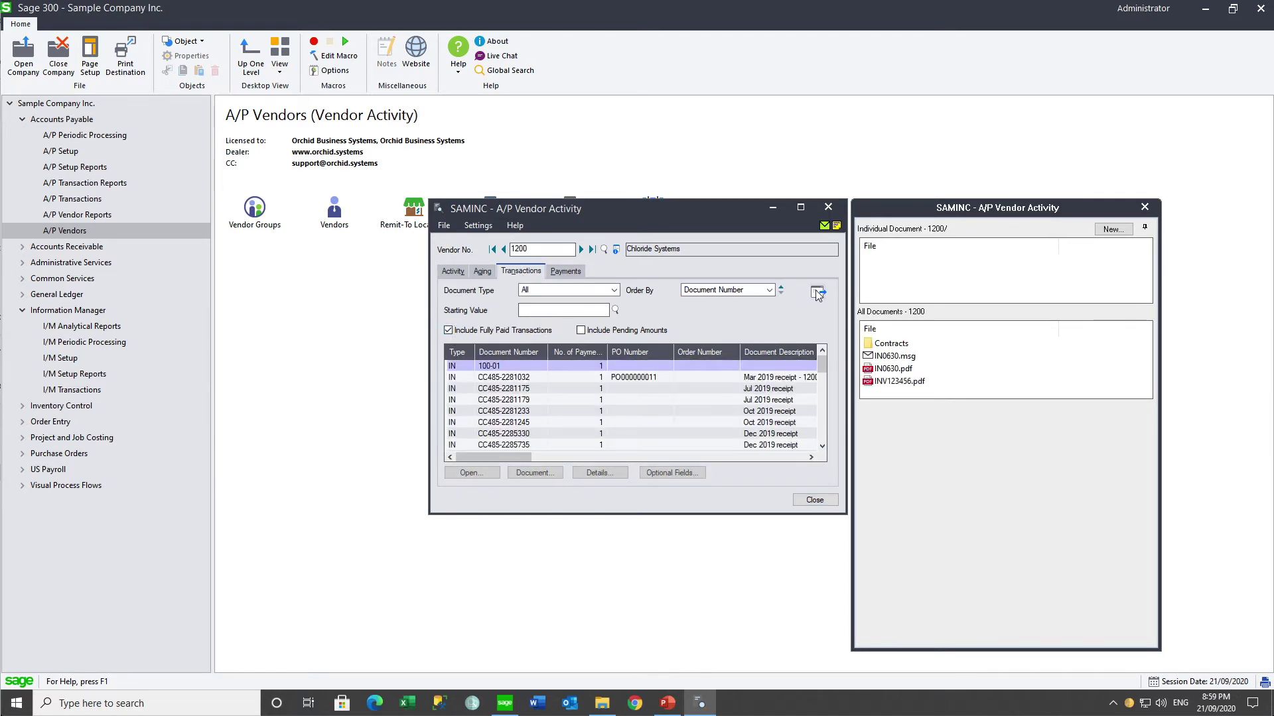
pyautogui.click(494, 434)
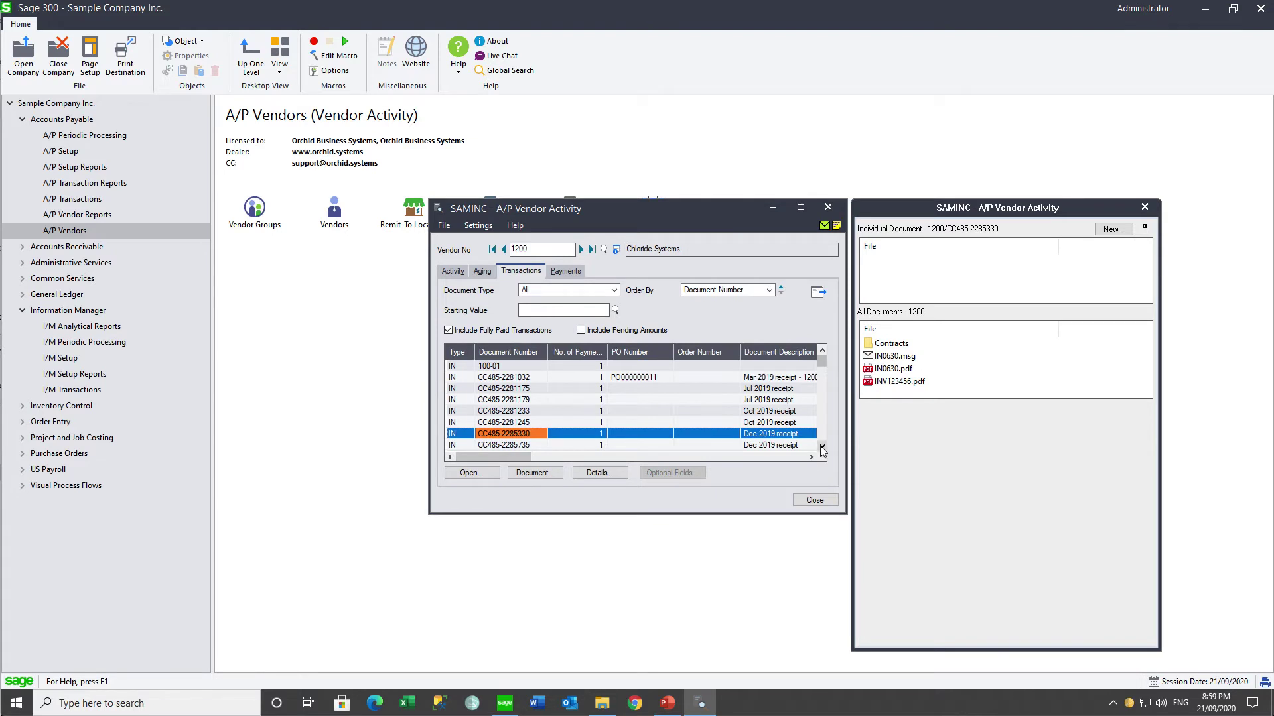
pyautogui.click(822, 446)
pyautogui.click(822, 446)
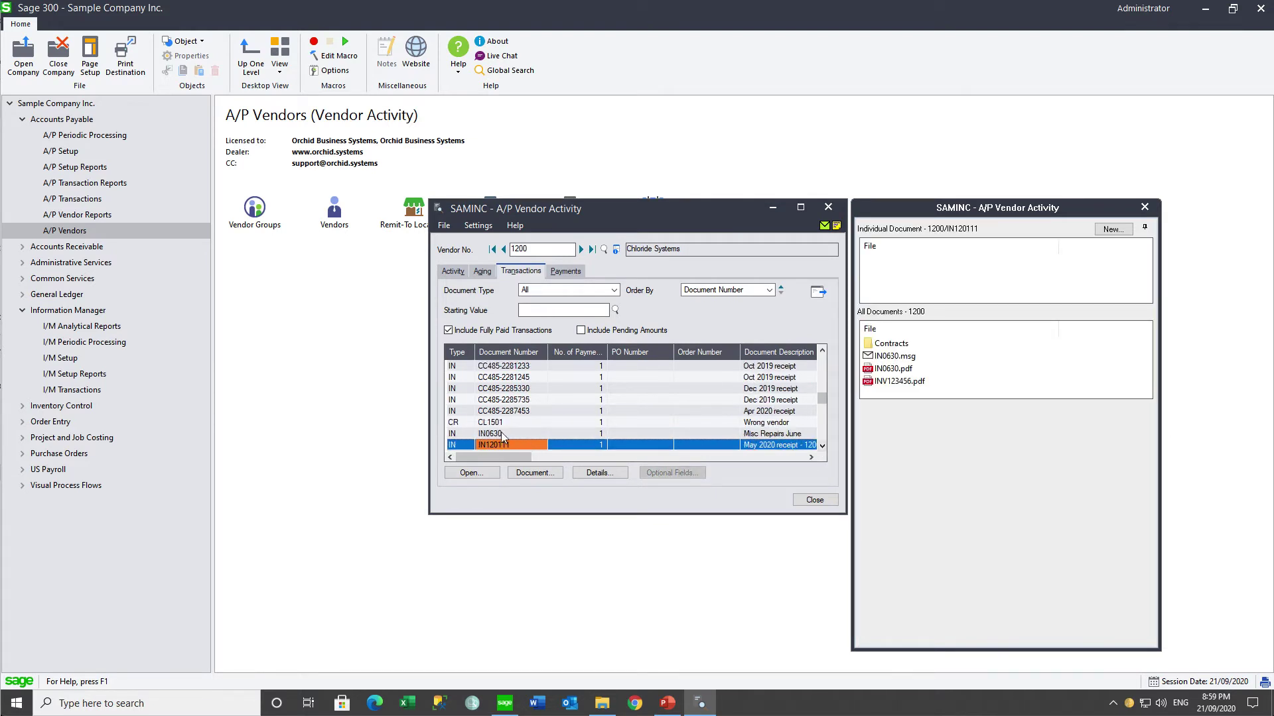
pyautogui.scroll(-1, 502, 437)
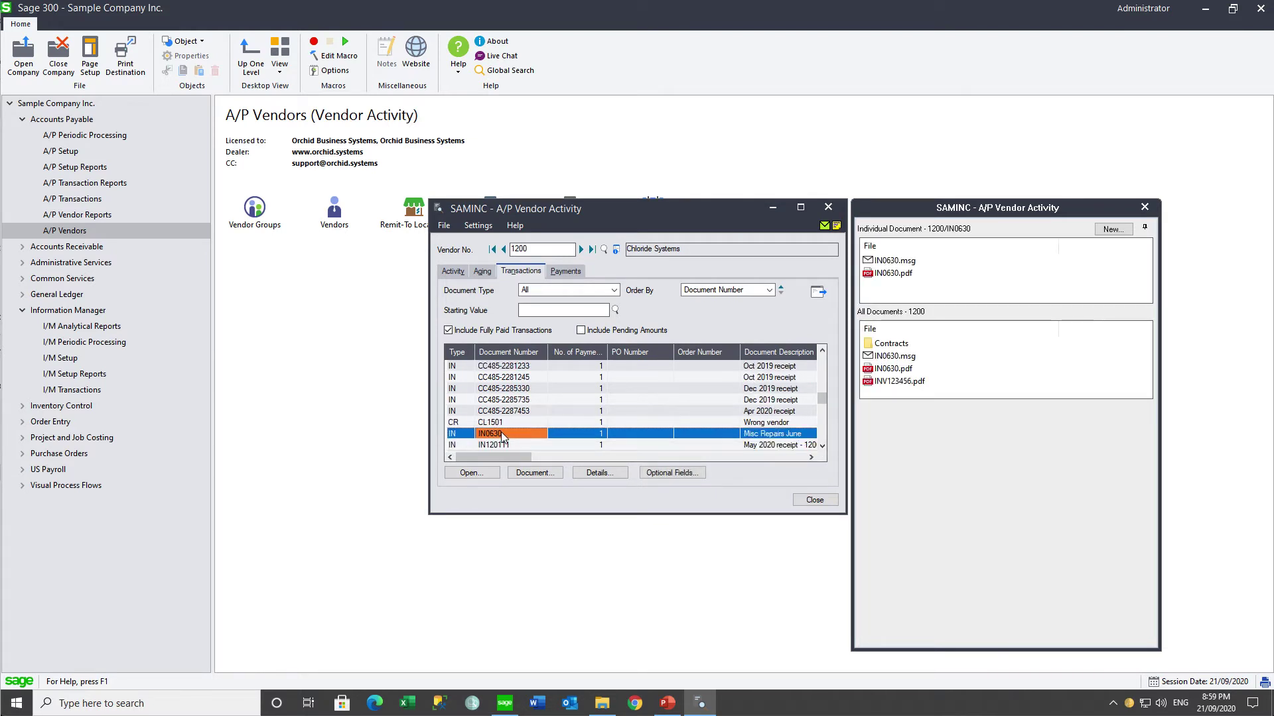
# - Start an e-mail with IN0630.pdf attached from the individual document list, set it aside, and open the PDF for viewing
pyautogui.moveTo(889, 268)
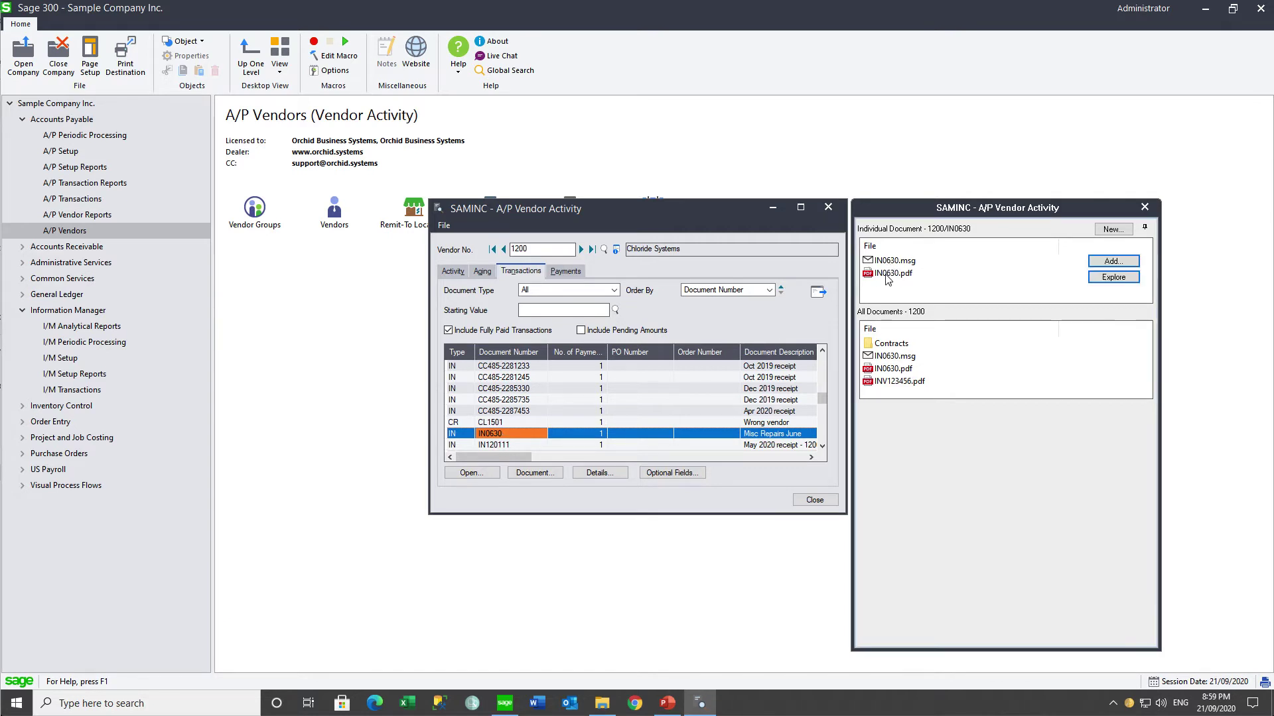
pyautogui.moveTo(889, 275); pyautogui.dragTo(903, 287)
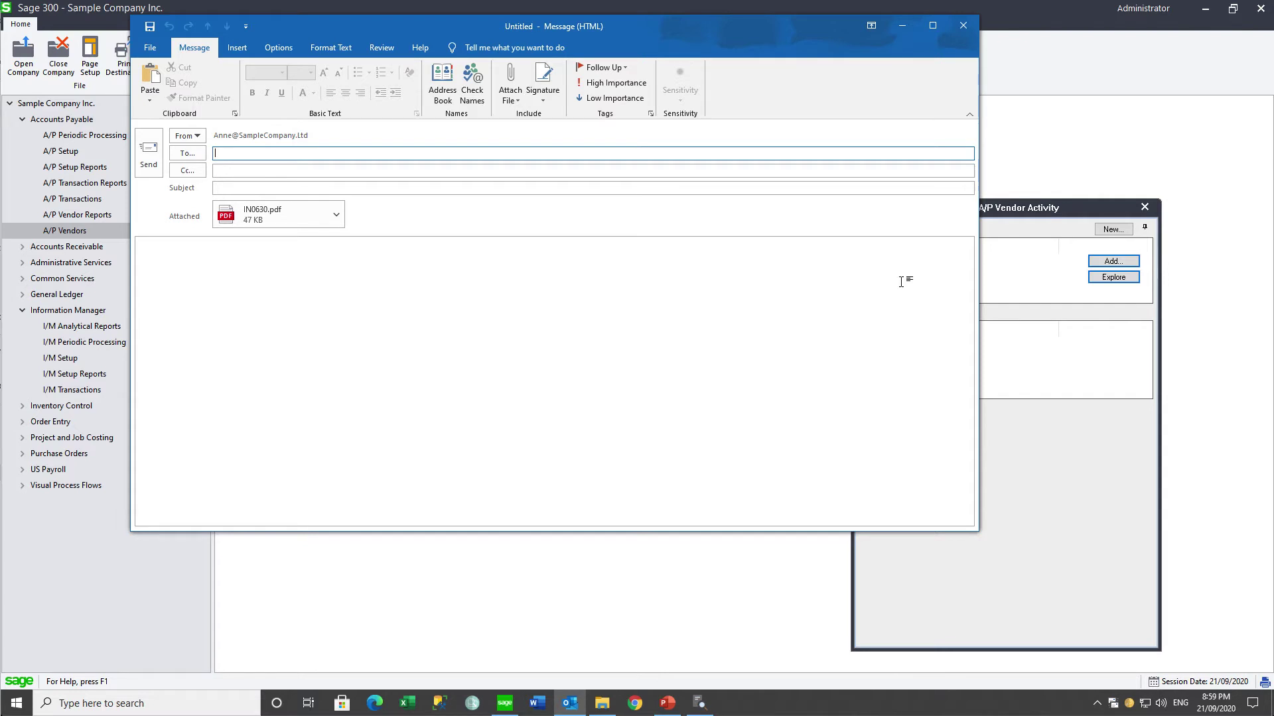
pyautogui.click(903, 25)
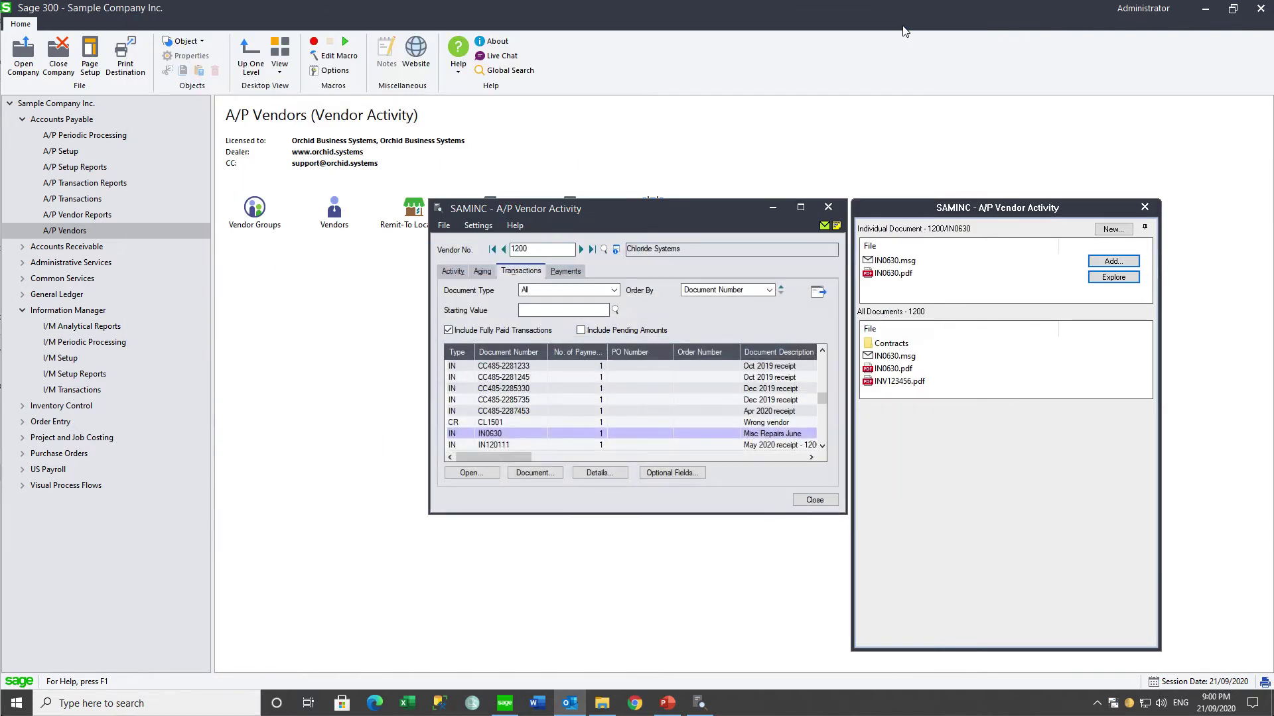
pyautogui.click(894, 277)
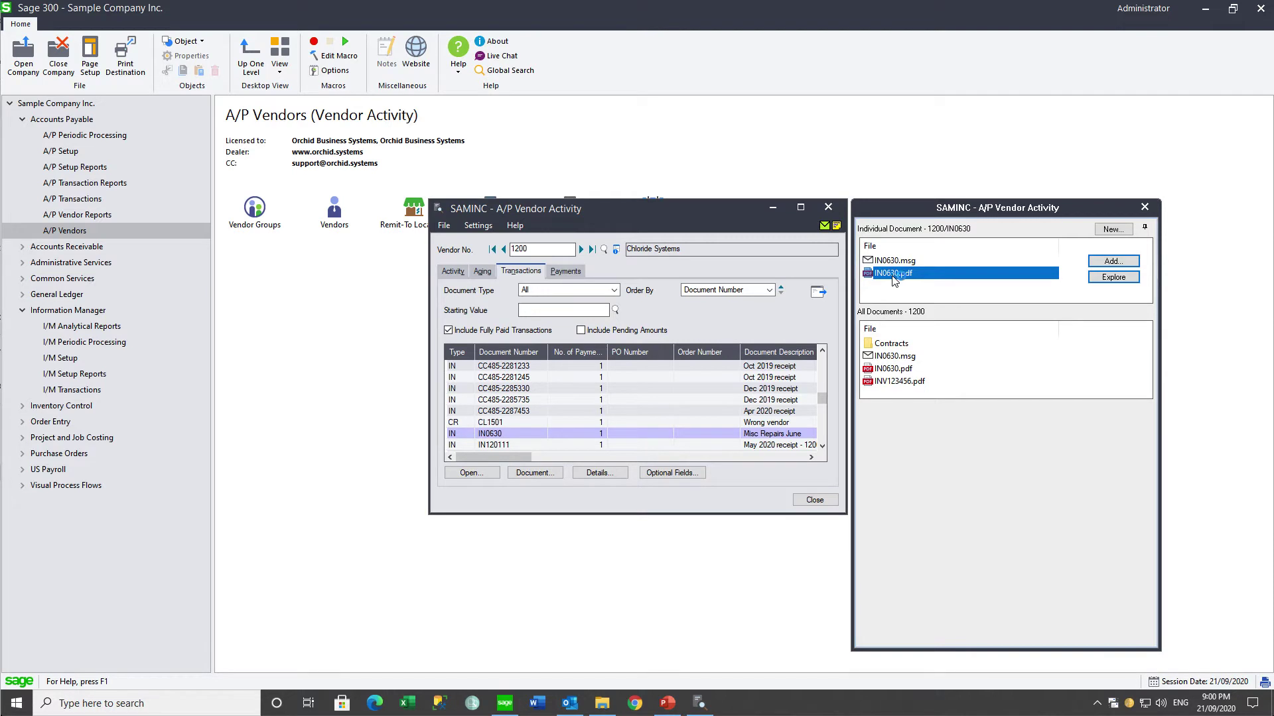
pyautogui.doubleClick(893, 278)
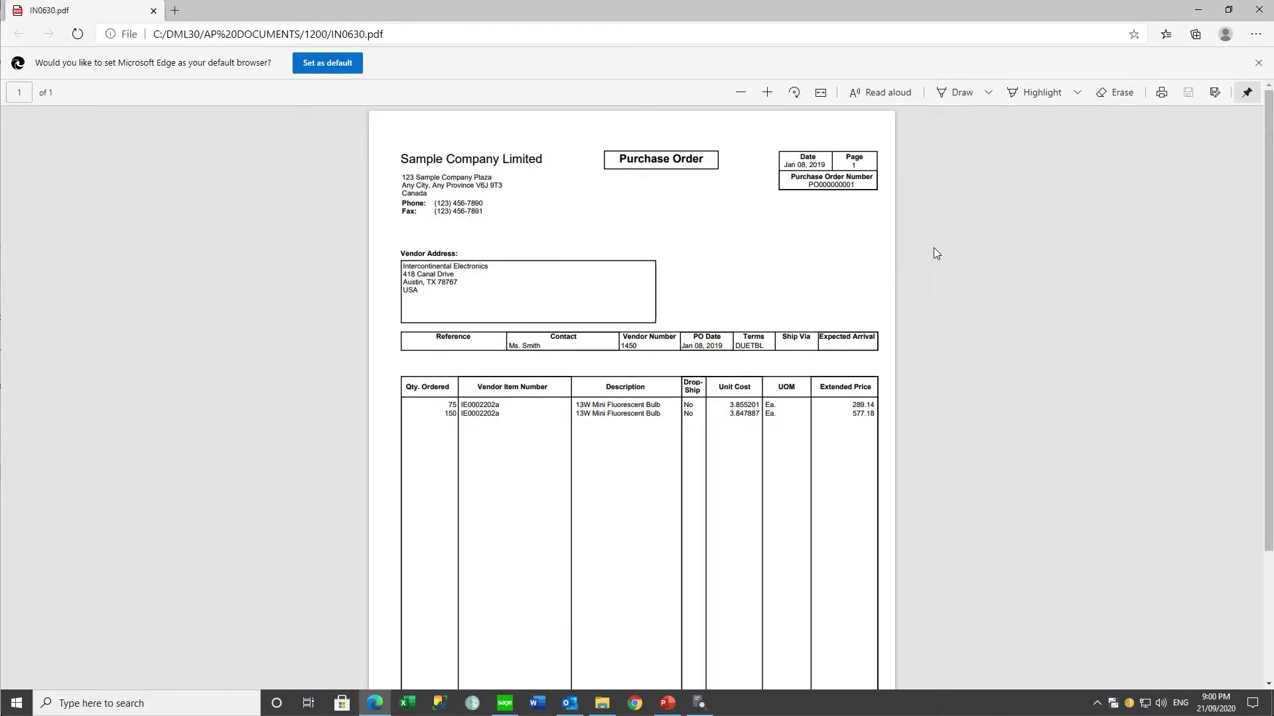
pyautogui.click(1199, 18)
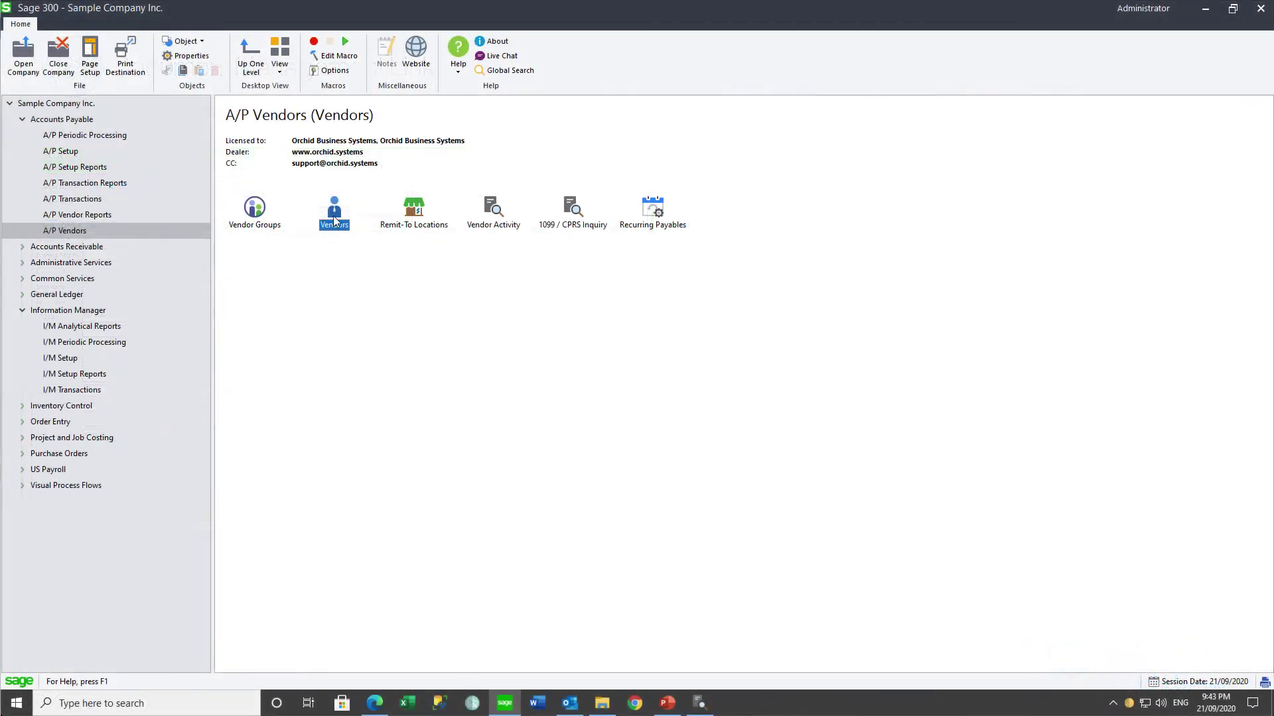
# - Check the program ID in the A/P Vendors object's properties and the vendor field label on the Vendors screen
pyautogui.click(186, 61)
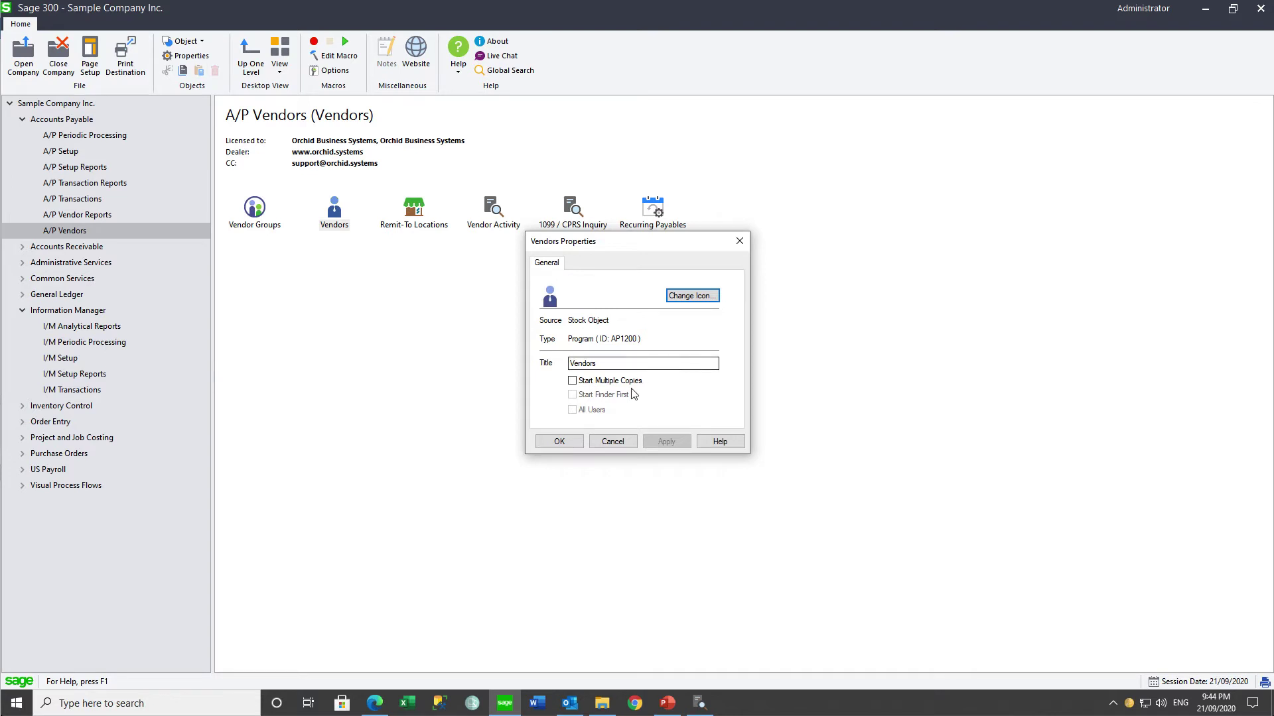
pyautogui.click(612, 442)
pyautogui.doubleClick(334, 217)
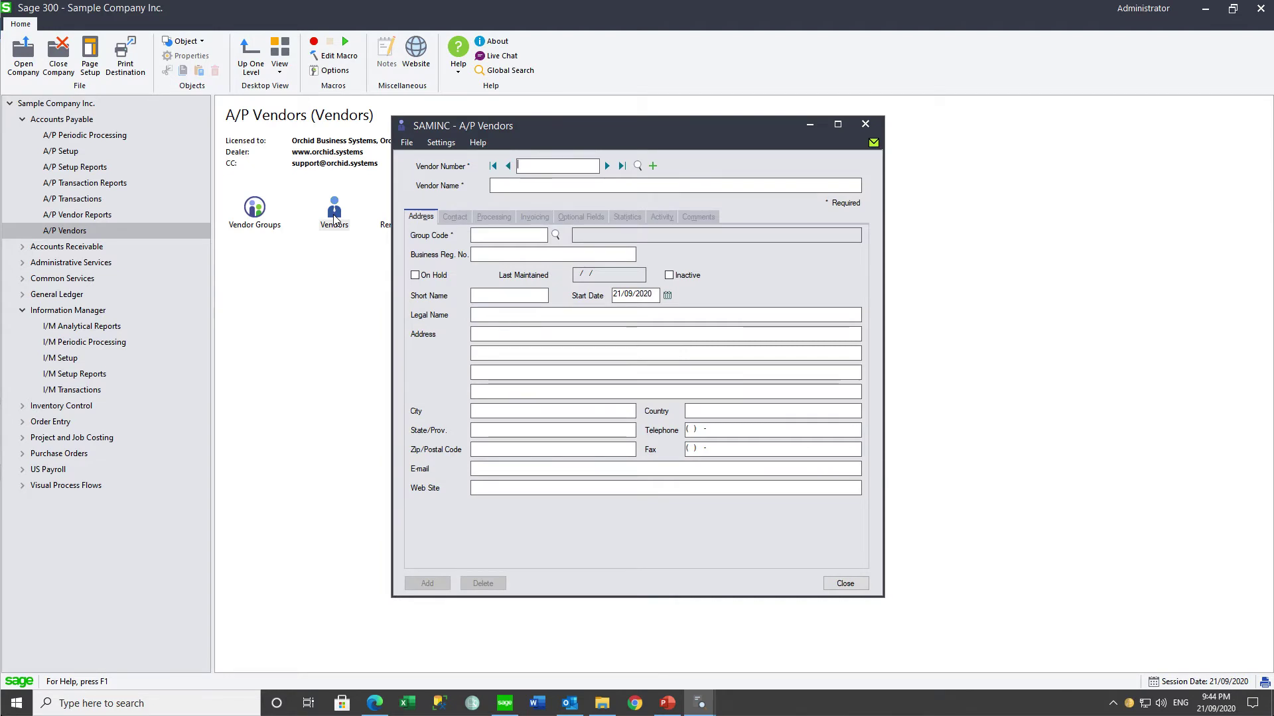
pyautogui.click(865, 125)
# - Copy the path of vendor 1200's Contracts folder from File Explorer and return to Sage 300
pyautogui.click(497, 233)
pyautogui.hotkey('ctrl', 'c')
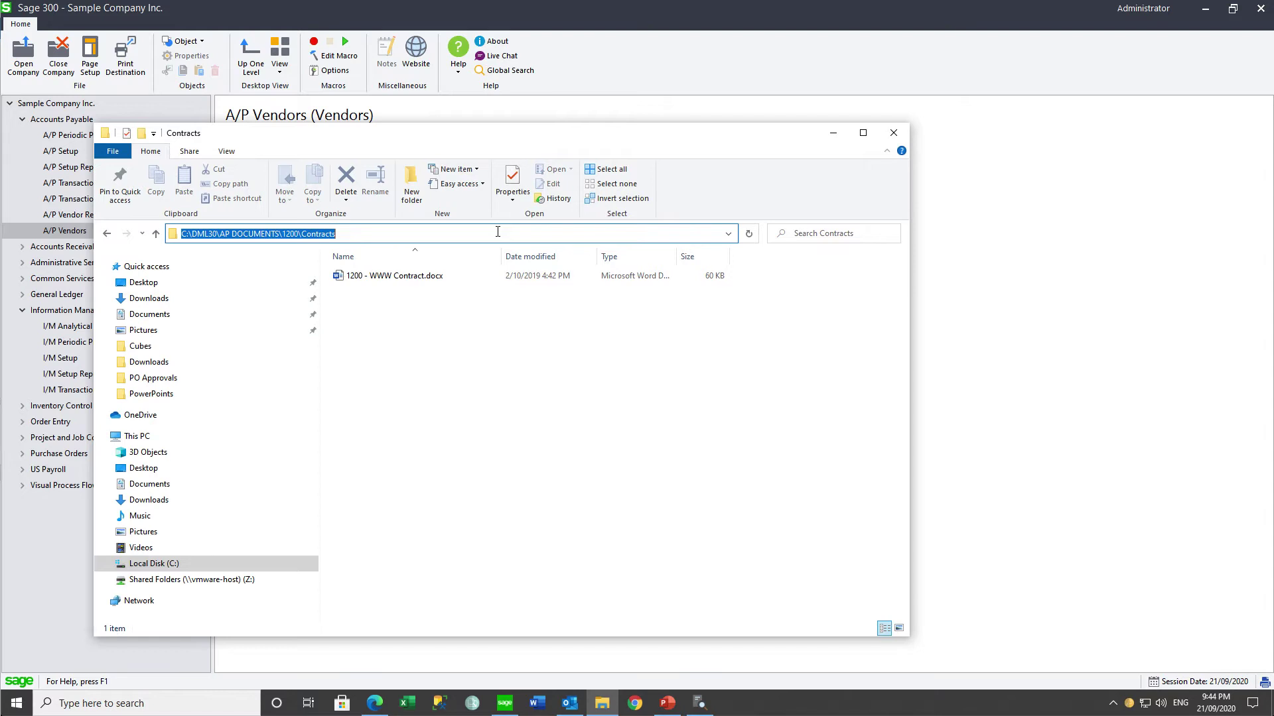
pyautogui.click(832, 135)
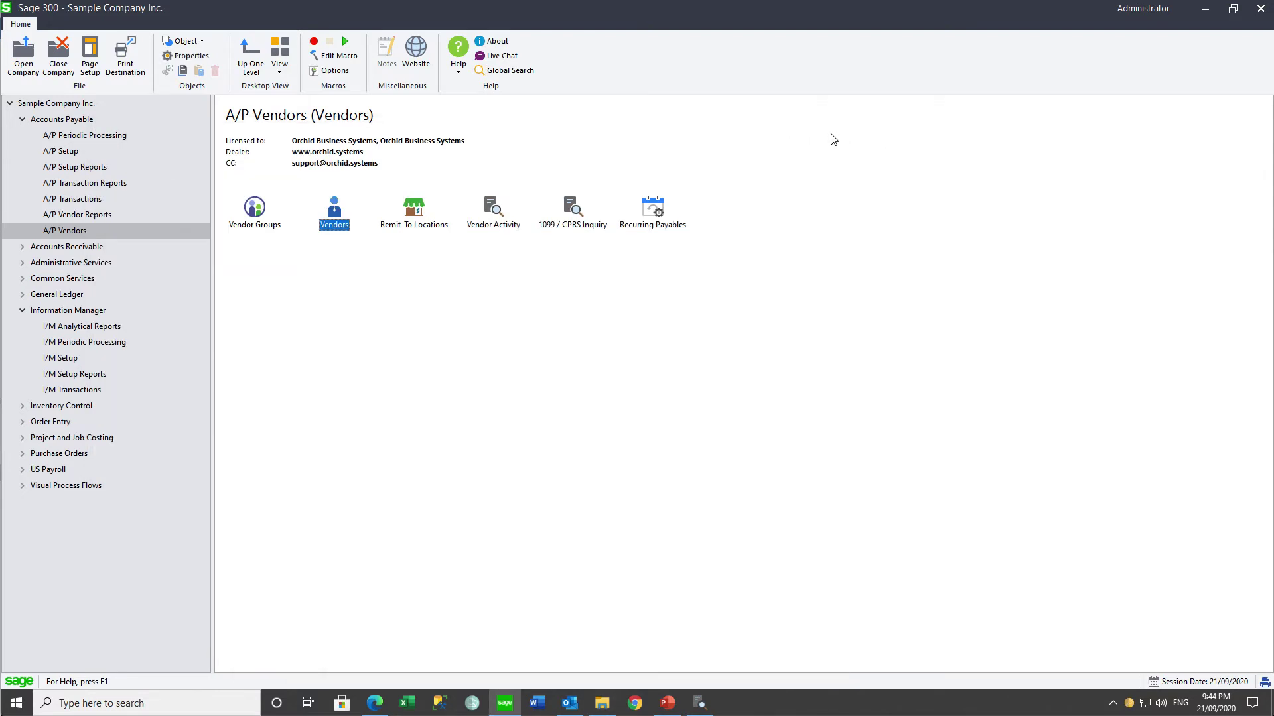
# - Open the Notes/DML/Extender Tray settings in the I/M Setup options
pyautogui.click(73, 361)
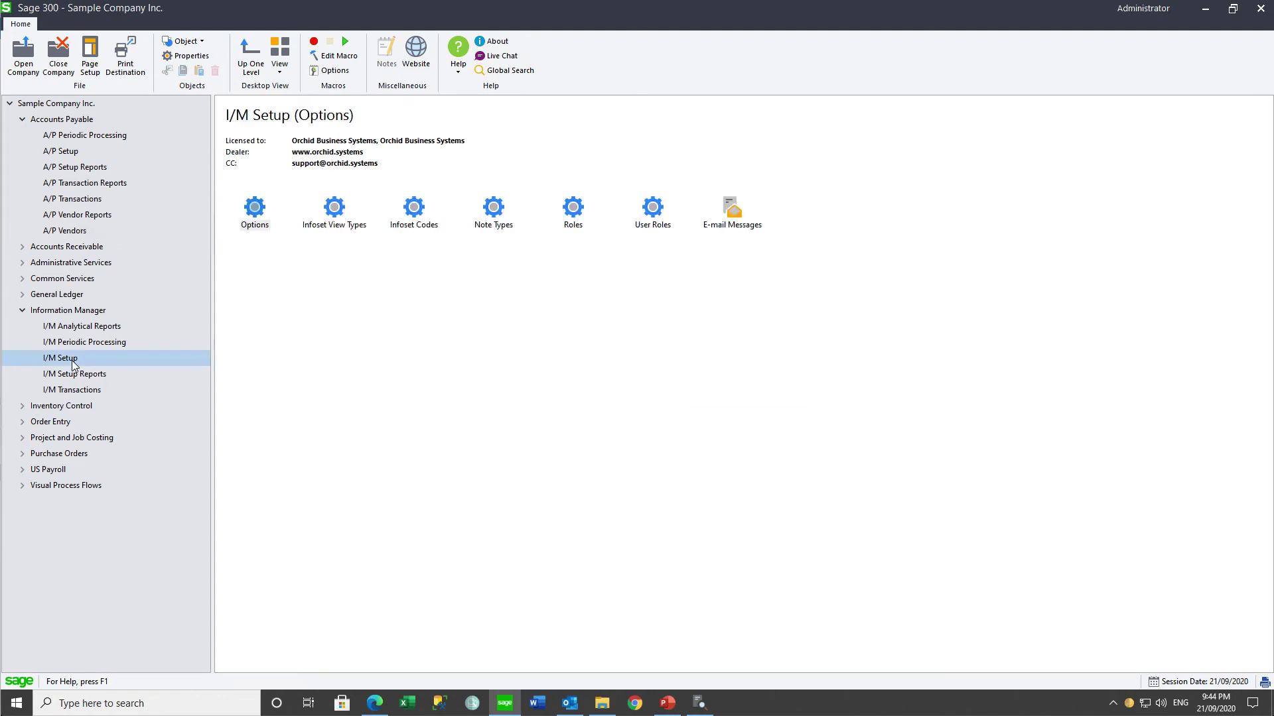
pyautogui.doubleClick(254, 218)
pyautogui.click(309, 226)
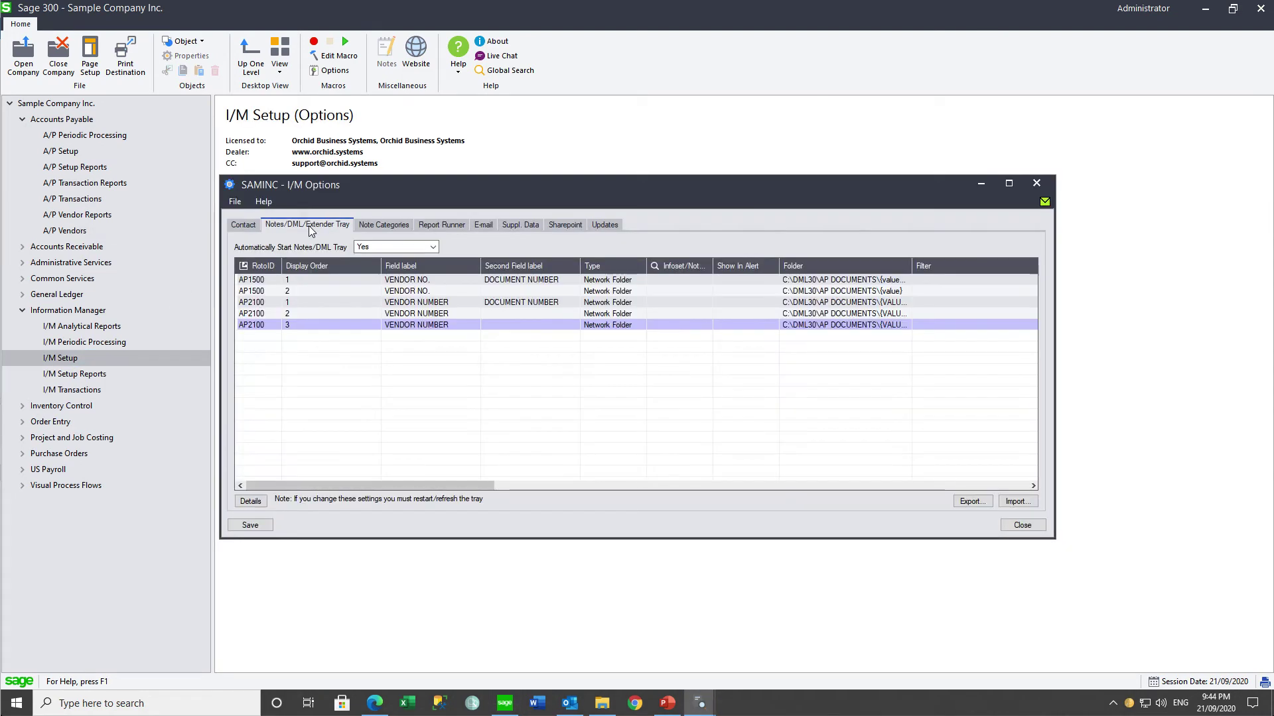
# - Add an AP1200 line with display order 1, field label VENDOR NUMBER, no second field label and type Network Folder
pyautogui.click(269, 324)
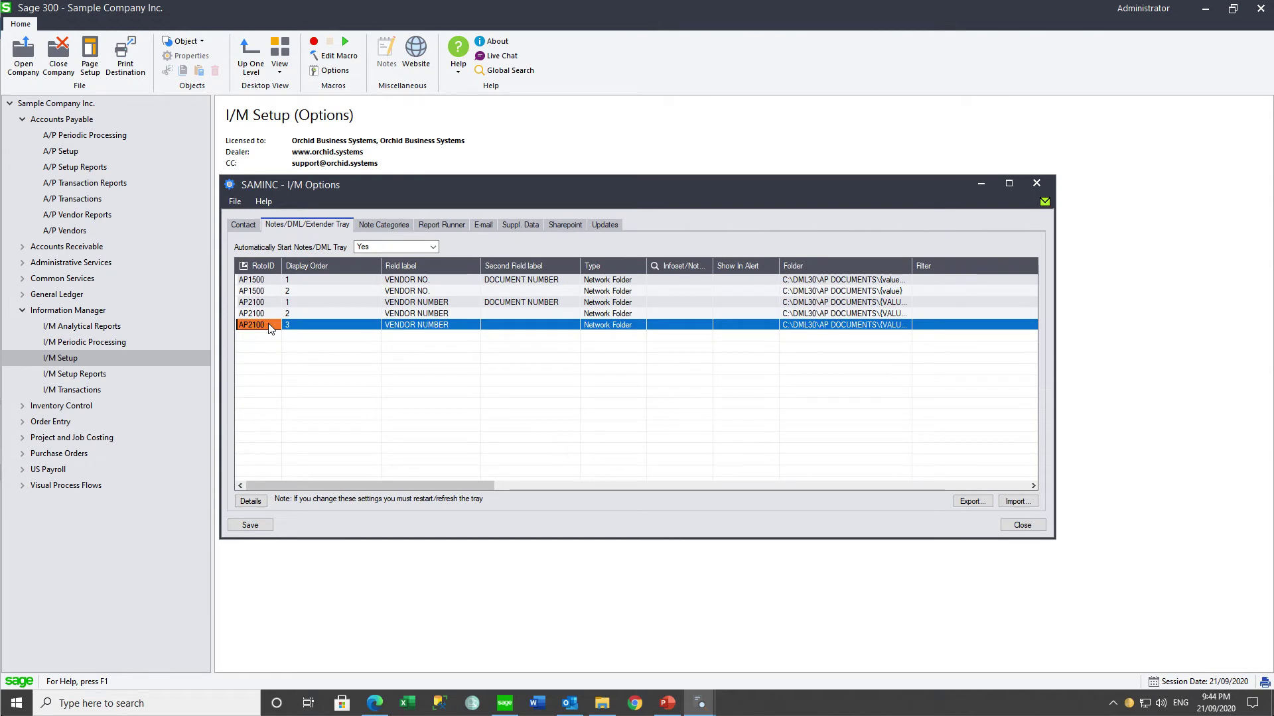
pyautogui.press('Insert')
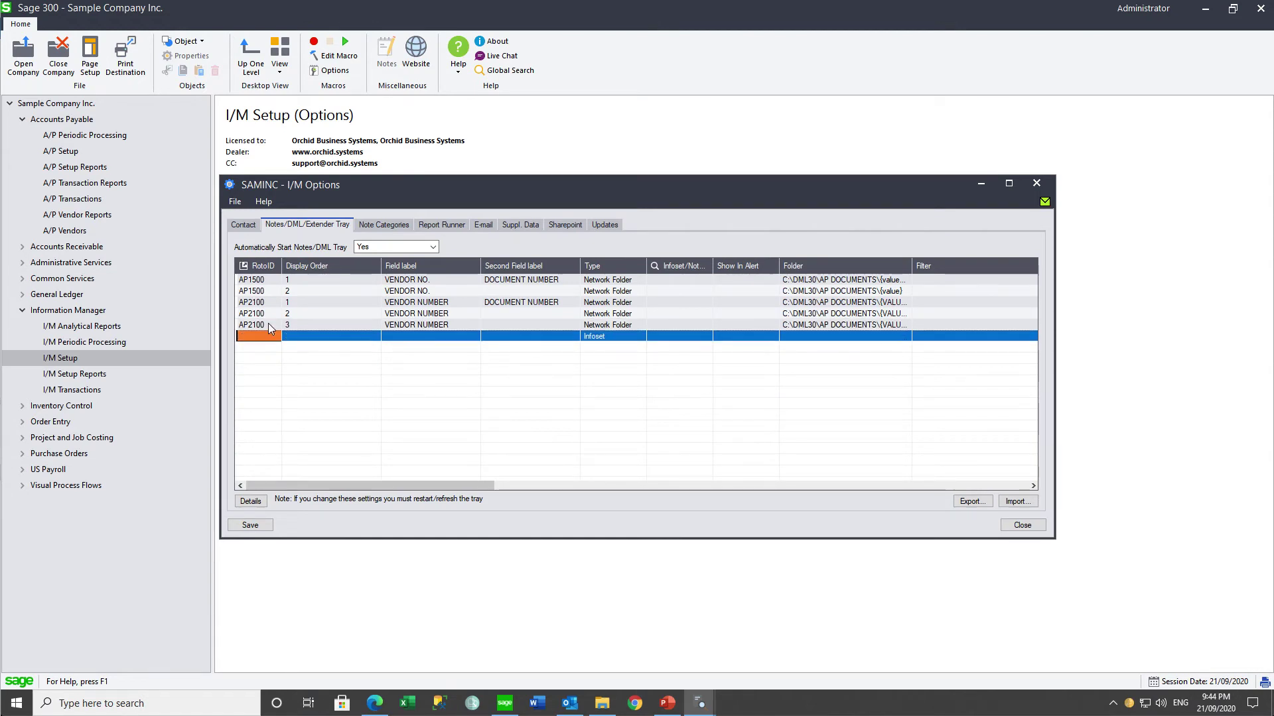
pyautogui.write('AP')
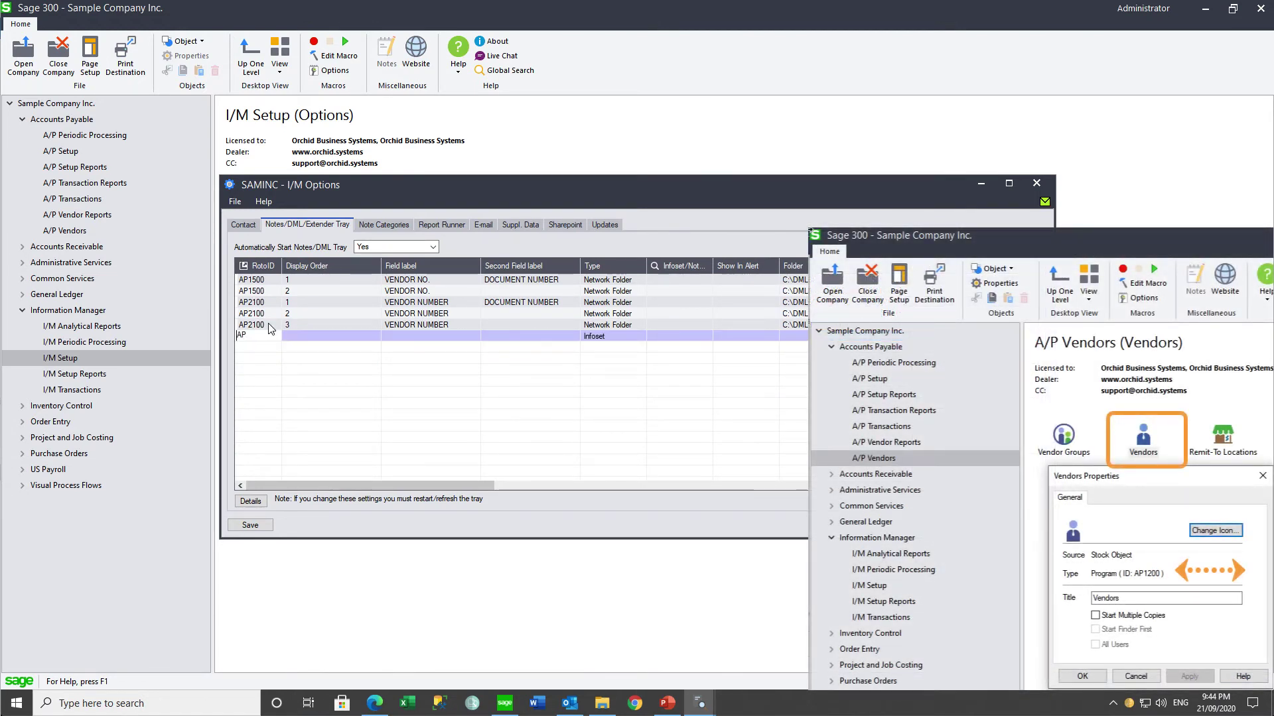
pyautogui.write('1200')
pyautogui.press('Tab')
pyautogui.write('1')
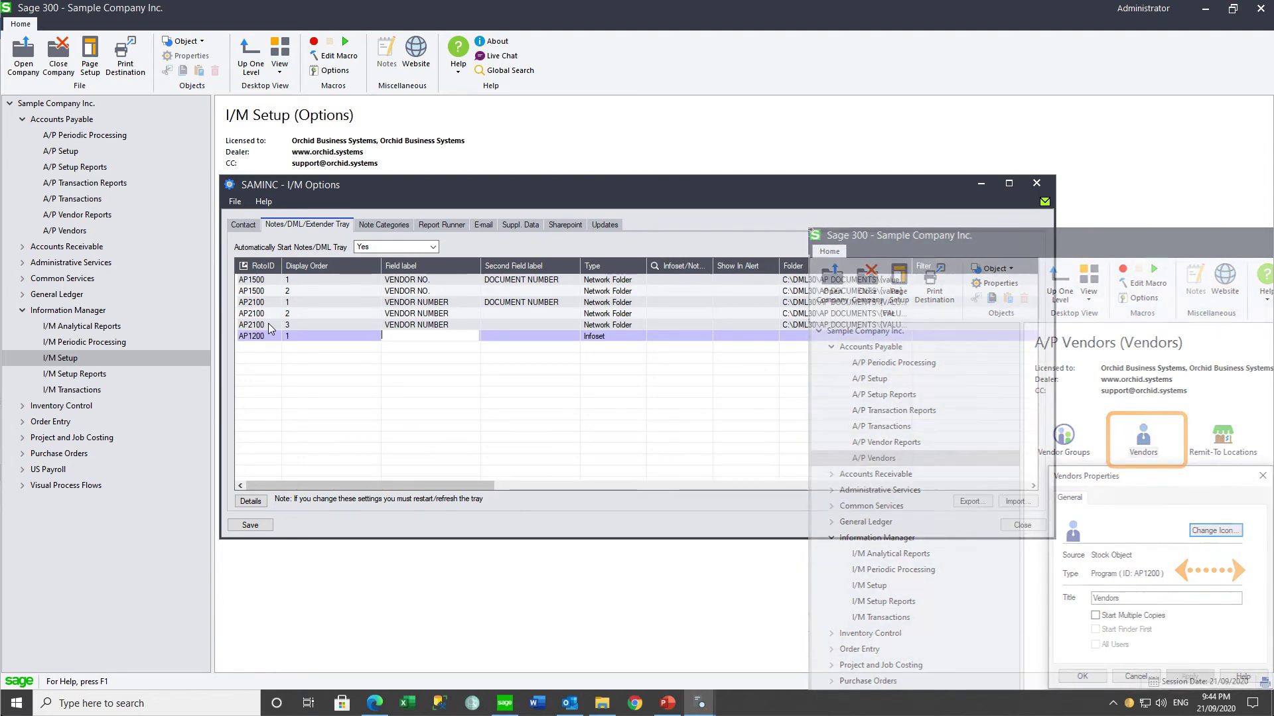
pyautogui.press('Tab')
pyautogui.write('VEN')
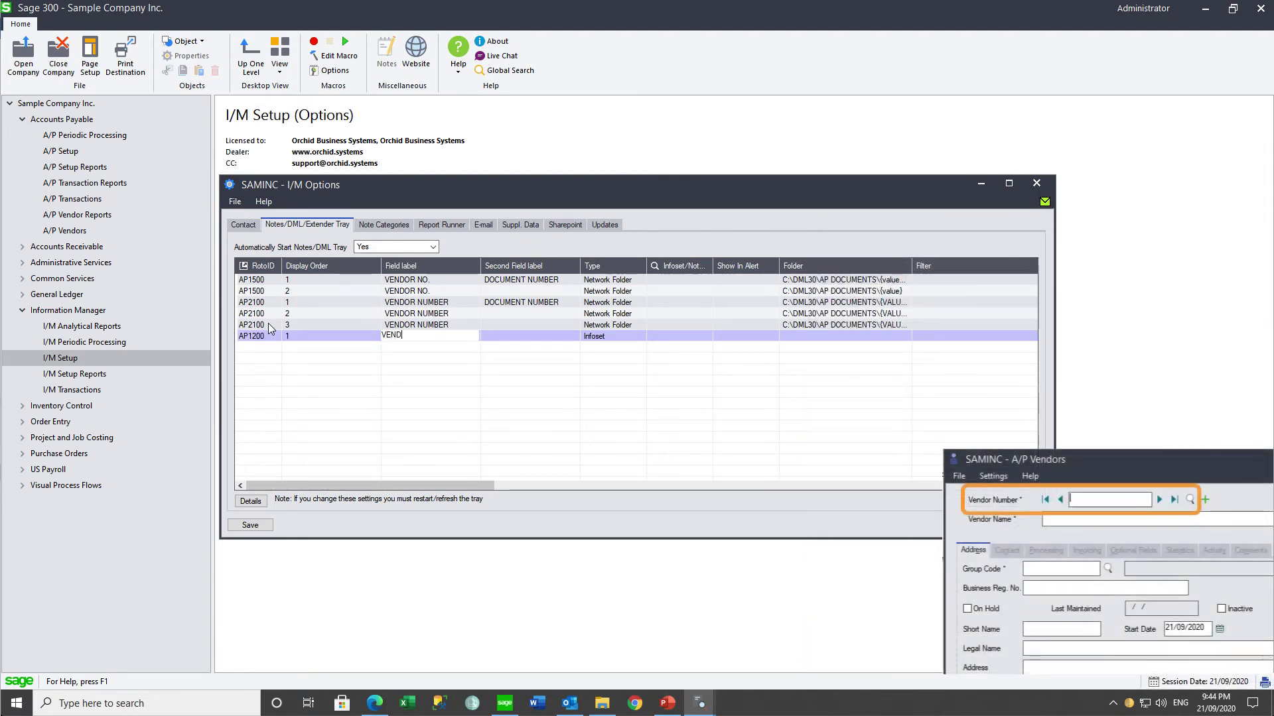
pyautogui.write('R ')
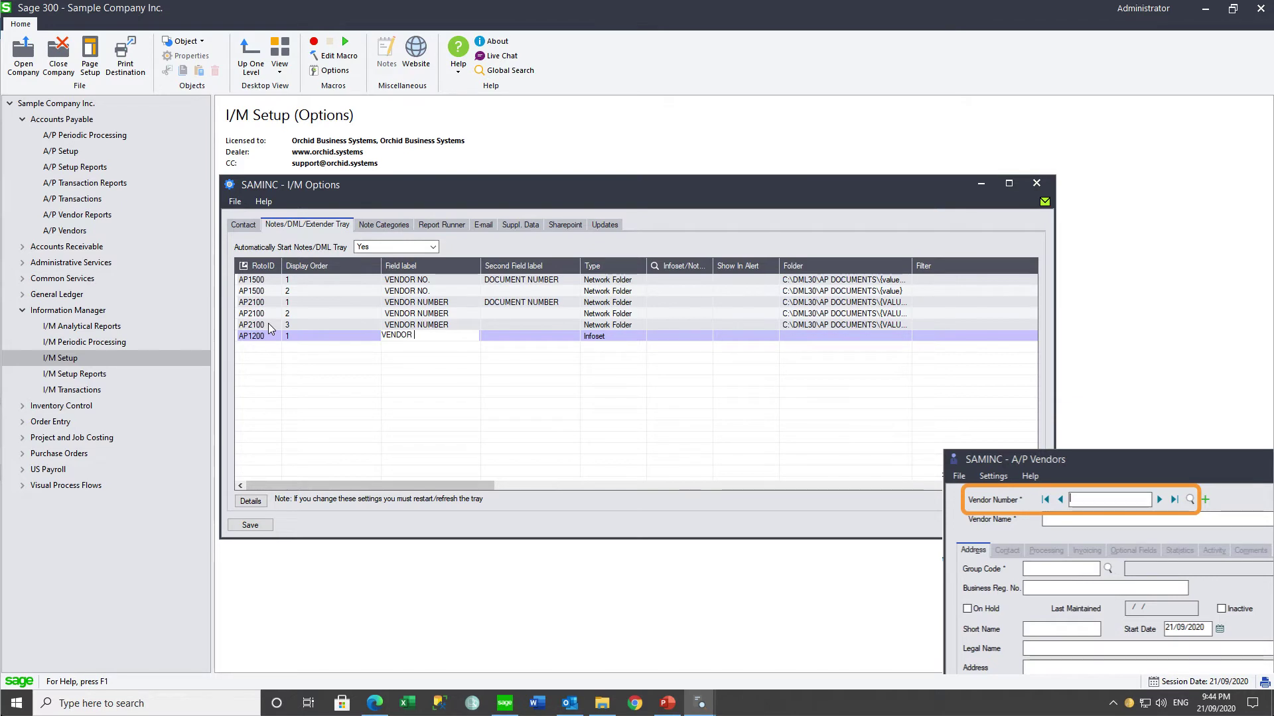
pyautogui.write('NUMBER')
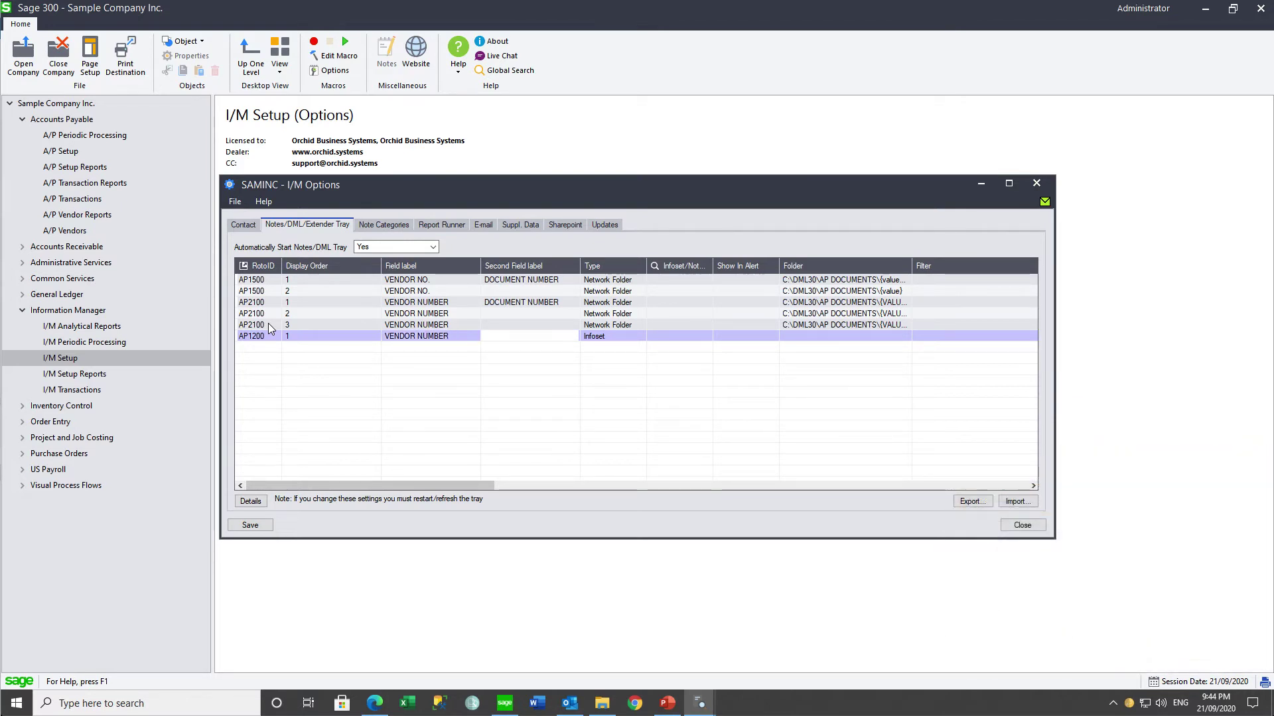
pyautogui.press('Tab')
pyautogui.press('Tab')
pyautogui.press('Down')
# - In the AP1200 line's details, set the folder to C:\DML30\AP DOCUMENTS\{value}\Contracts
pyautogui.click(247, 503)
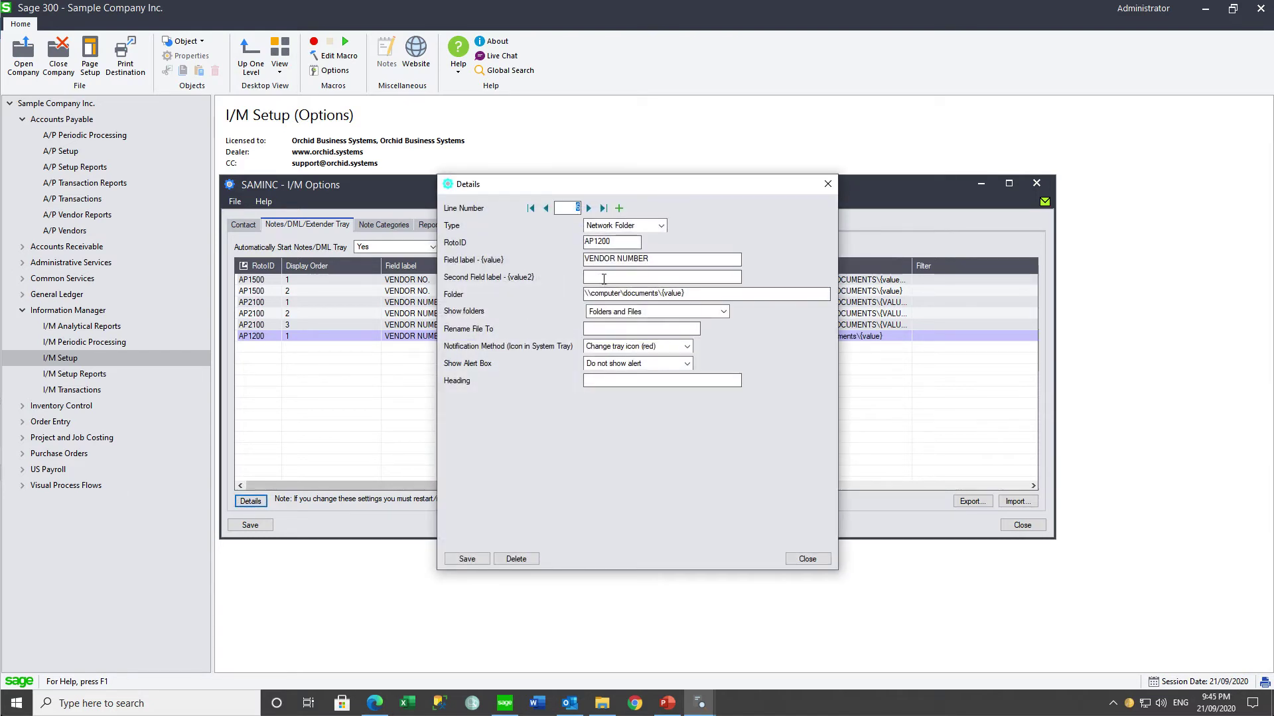
pyautogui.doubleClick(695, 296)
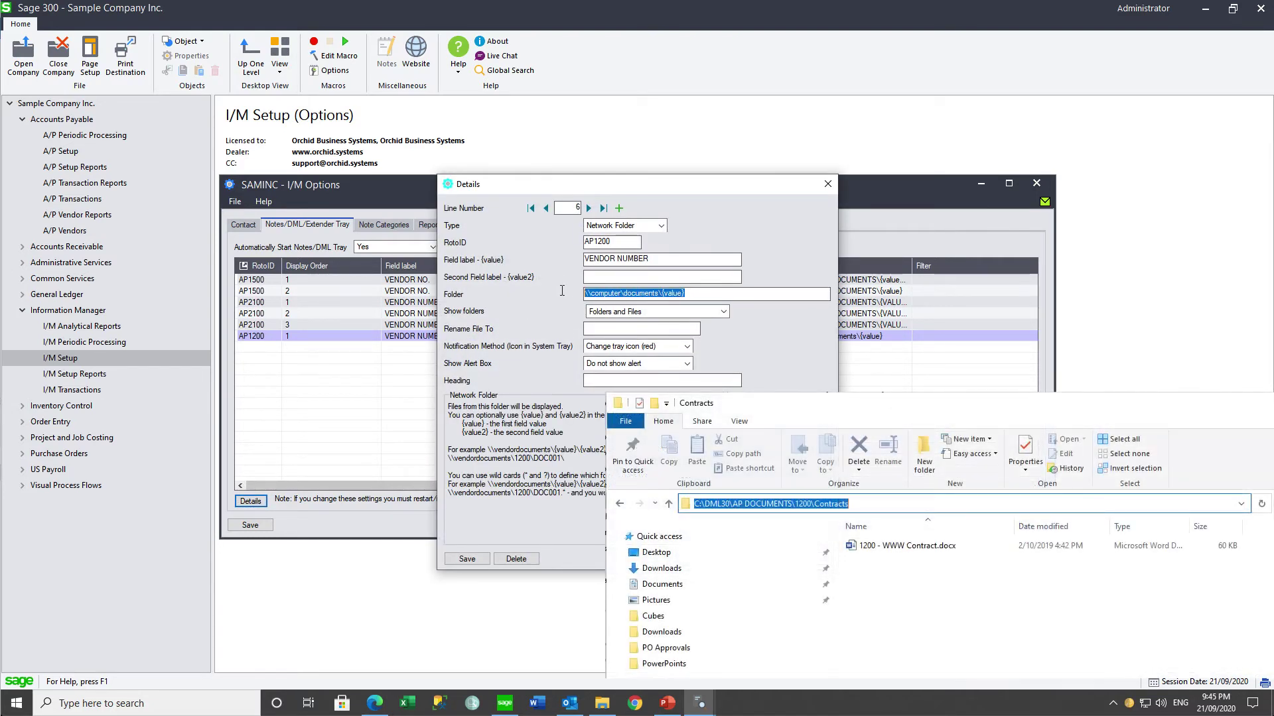
pyautogui.hotkey('ctrl', 'v')
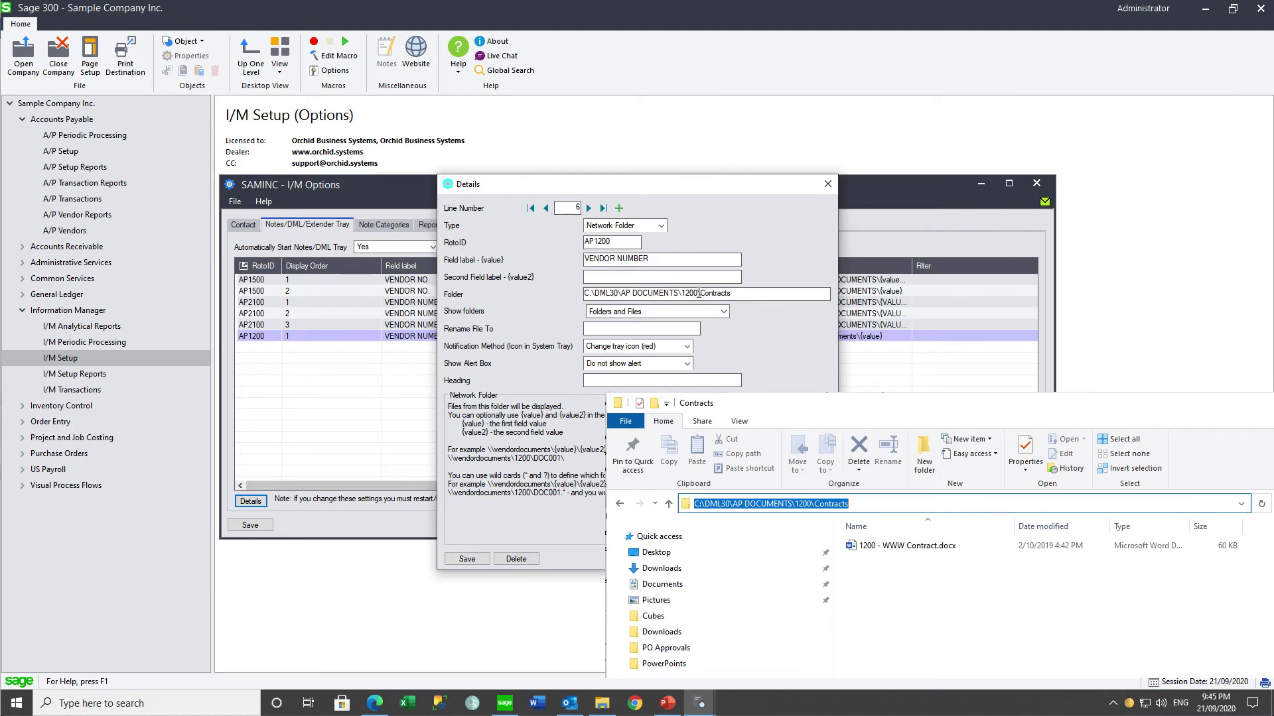
pyautogui.press('BackSpace')
pyautogui.press('BackSpace')
pyautogui.press('BackSpace')
pyautogui.press('BackSpace')
pyautogui.write('{val')
pyautogui.write('ue}')
pyautogui.write('}')
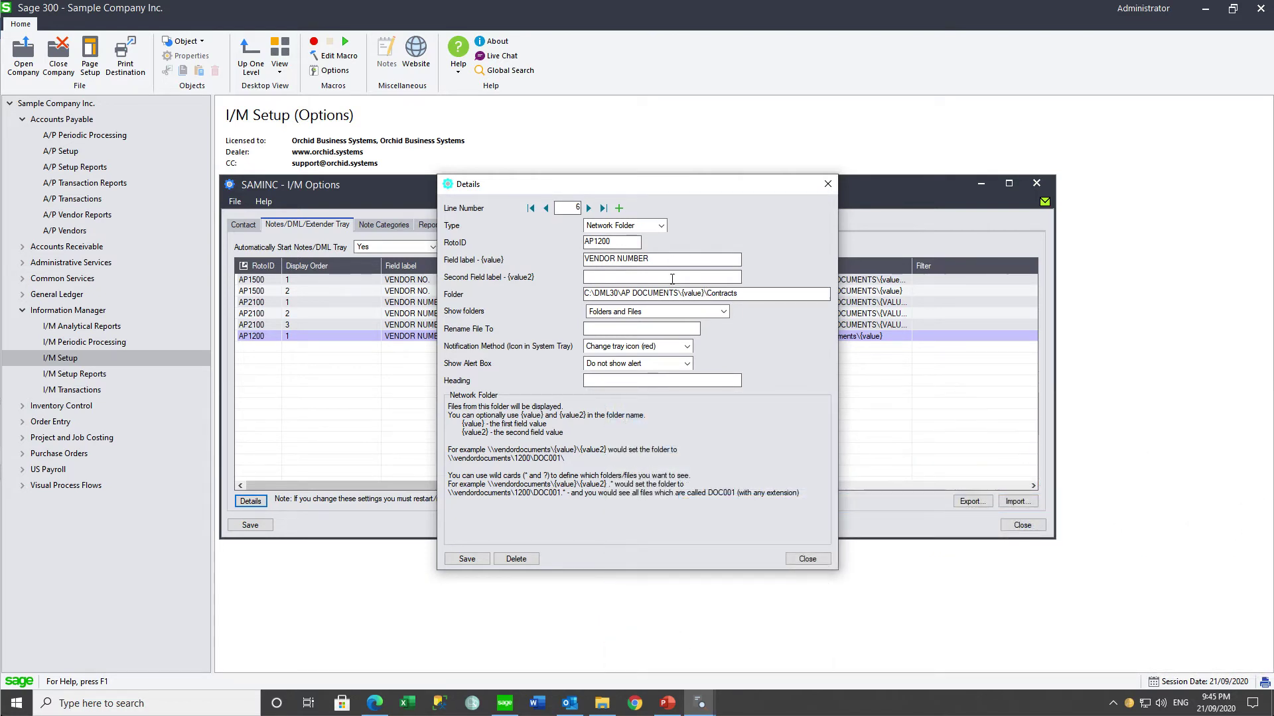
# - Finish the AP1200 line's details with notification method None, Show alert and heading Vendor Contracts, and save them
pyautogui.click(654, 350)
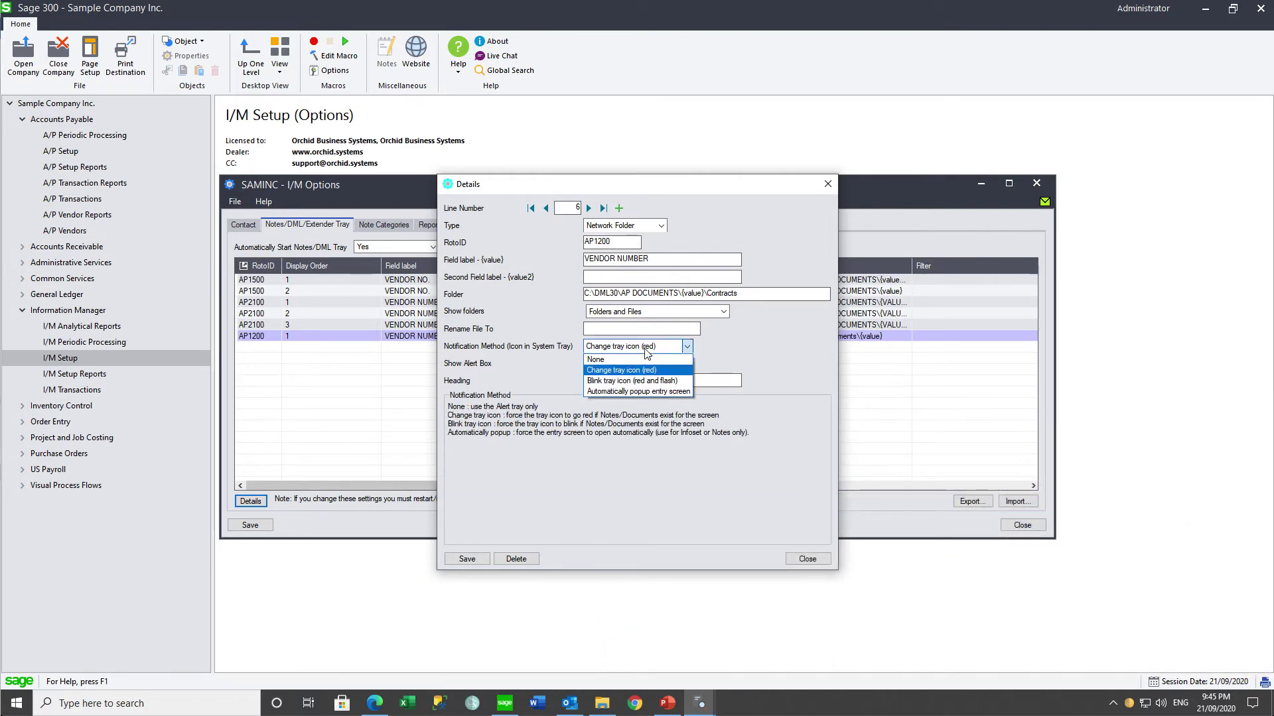
pyautogui.click(627, 357)
pyautogui.click(633, 367)
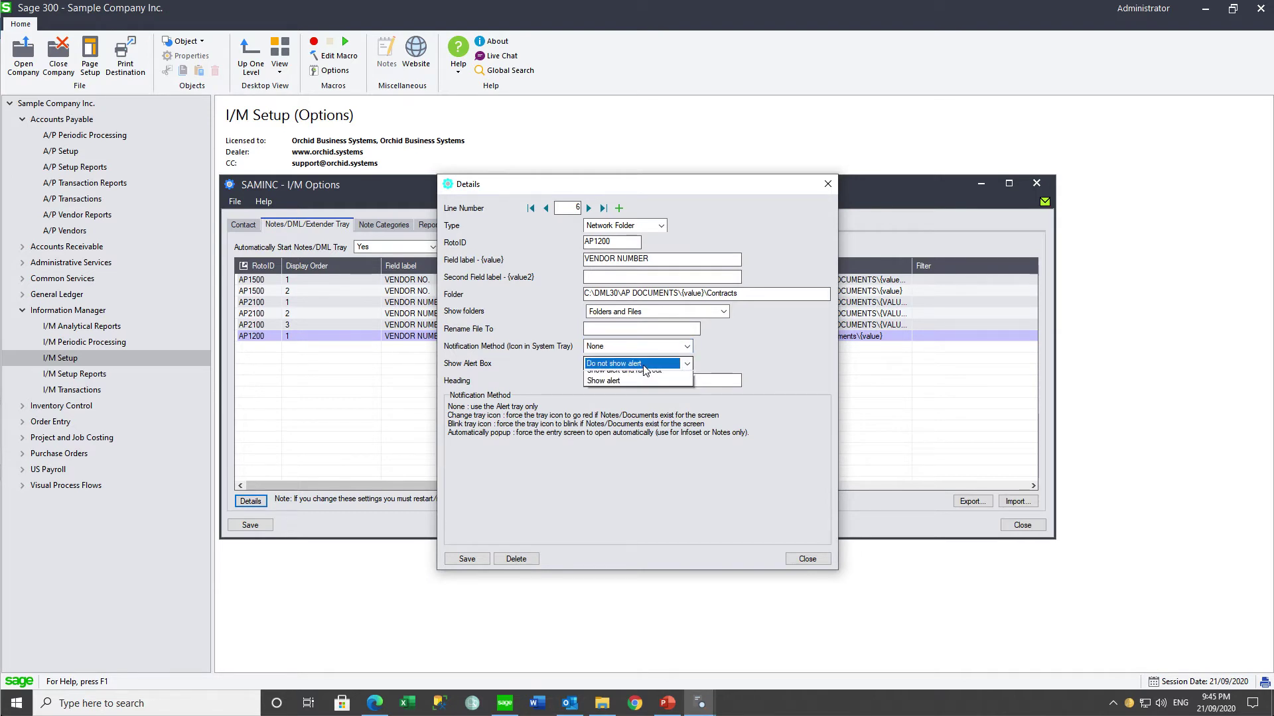
pyautogui.click(623, 402)
pyautogui.click(613, 381)
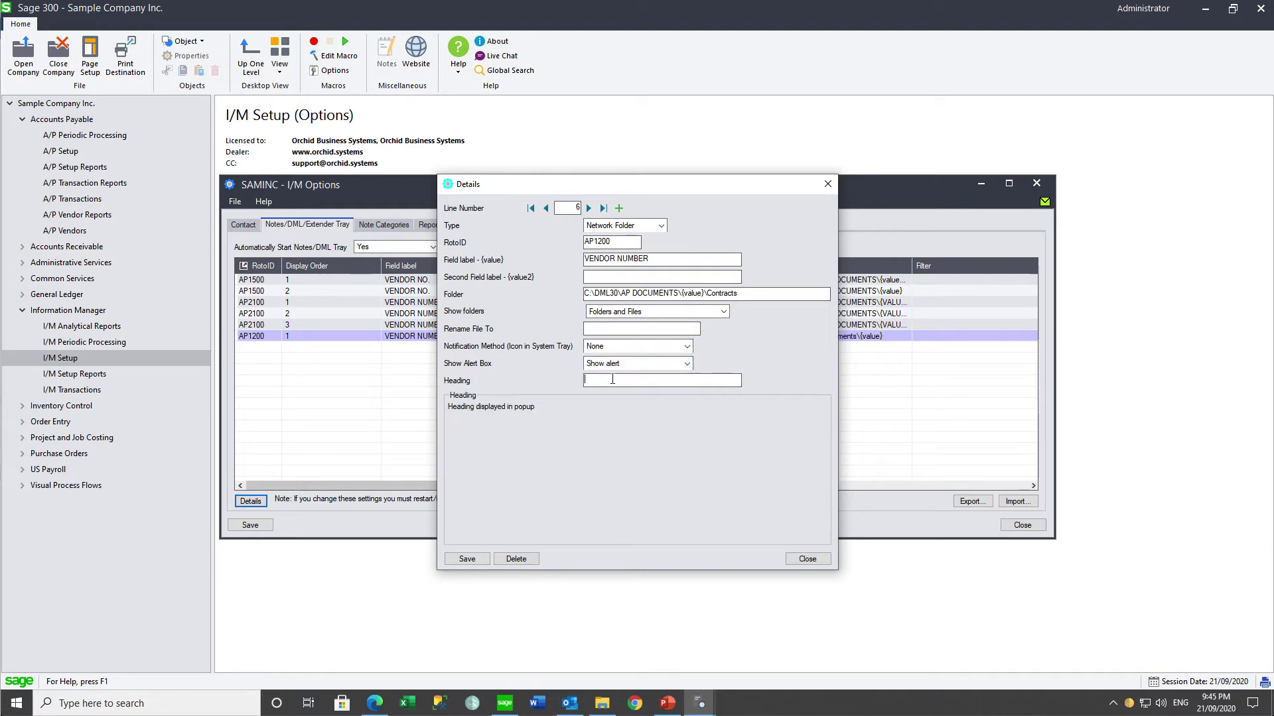
pyautogui.write('Vendor Contracts')
pyautogui.click(466, 560)
pyautogui.click(807, 559)
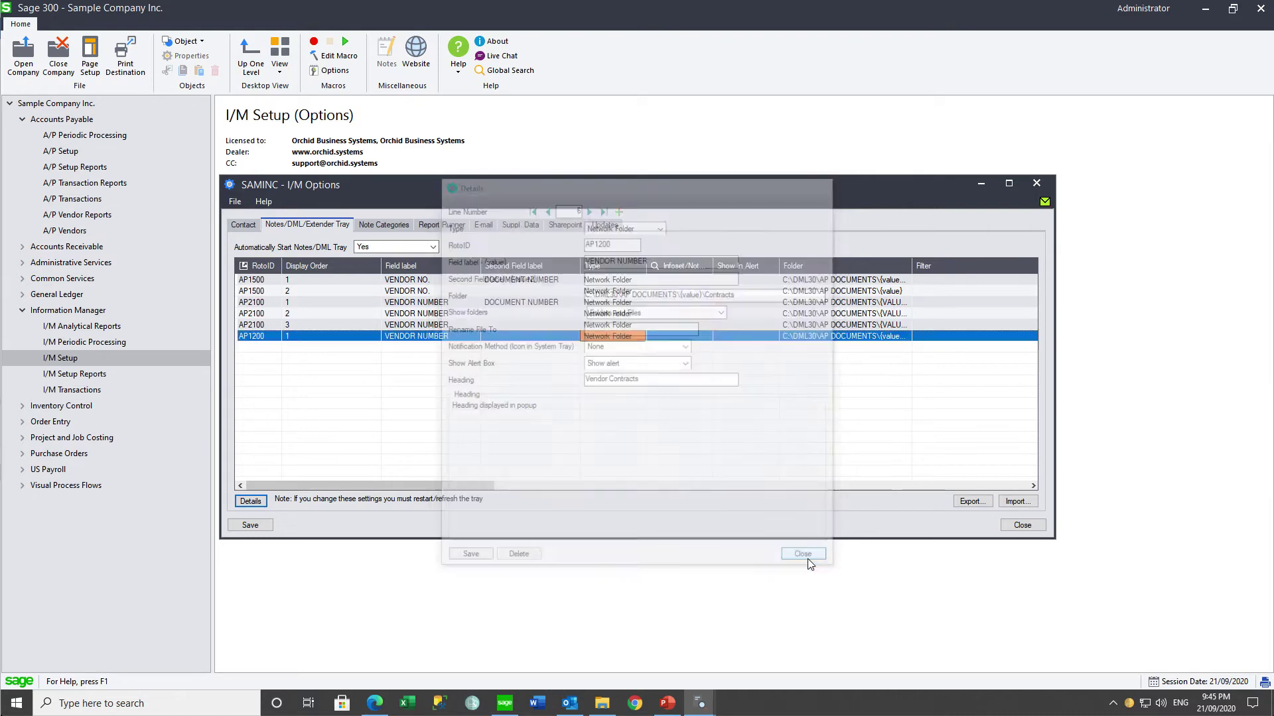
# - Save and close the I/M Options, and refresh the Notes/DML tray
pyautogui.click(245, 526)
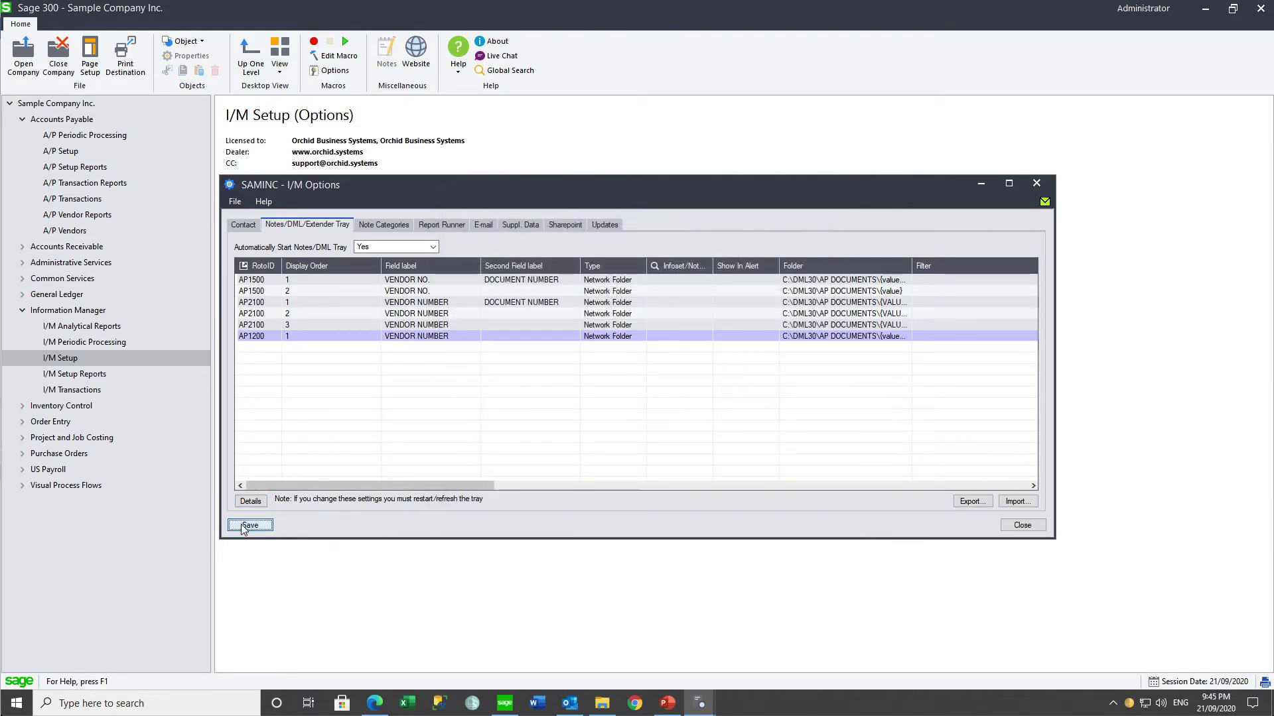
pyautogui.click(1025, 525)
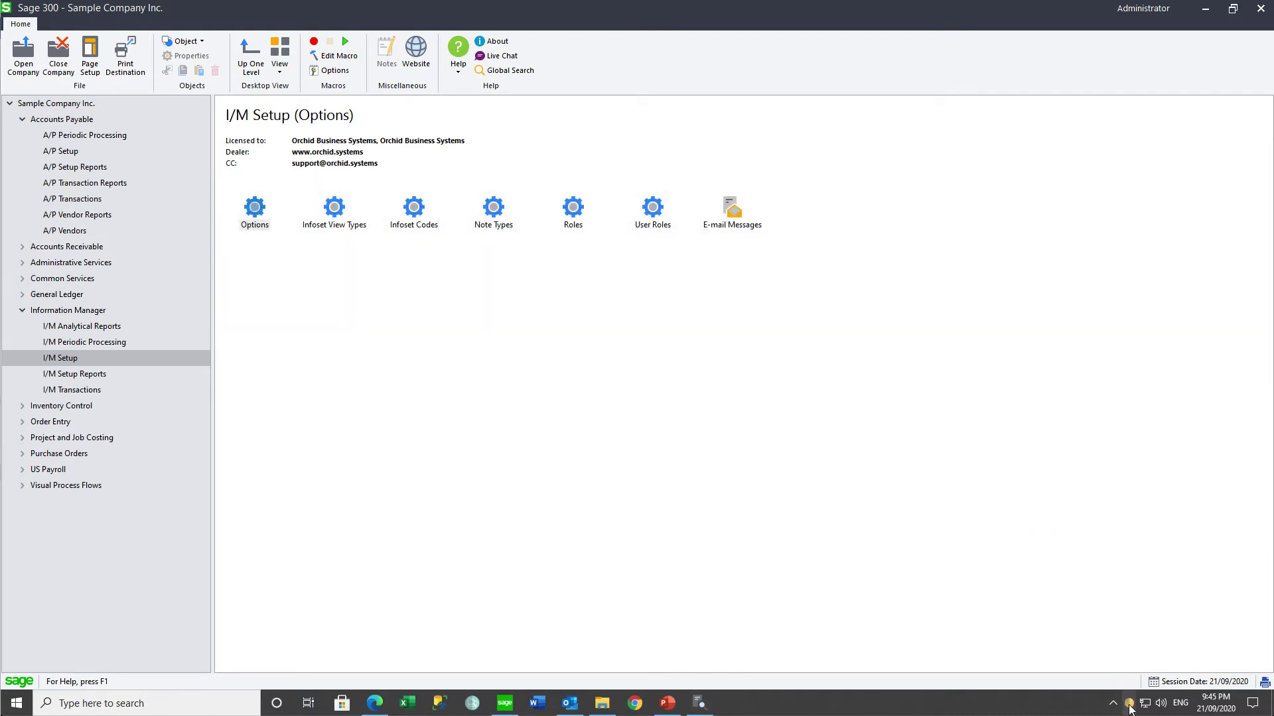
pyautogui.rightClick(1128, 704)
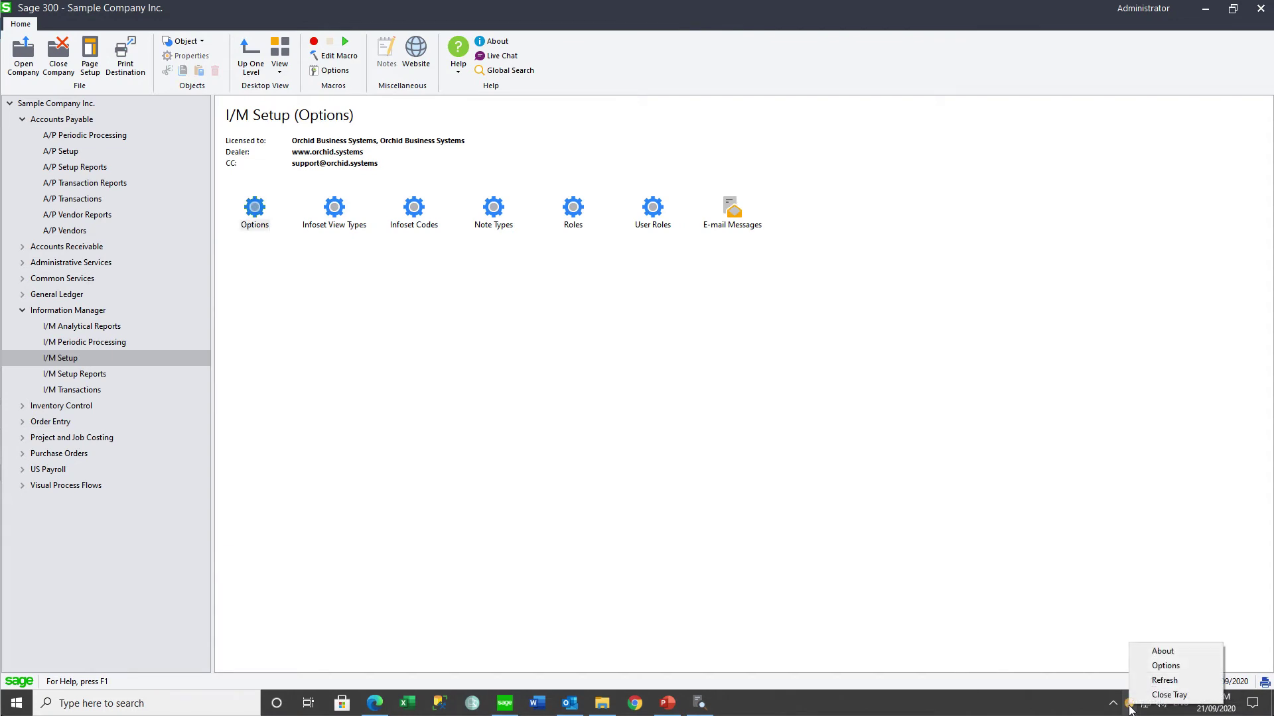
pyautogui.click(1160, 682)
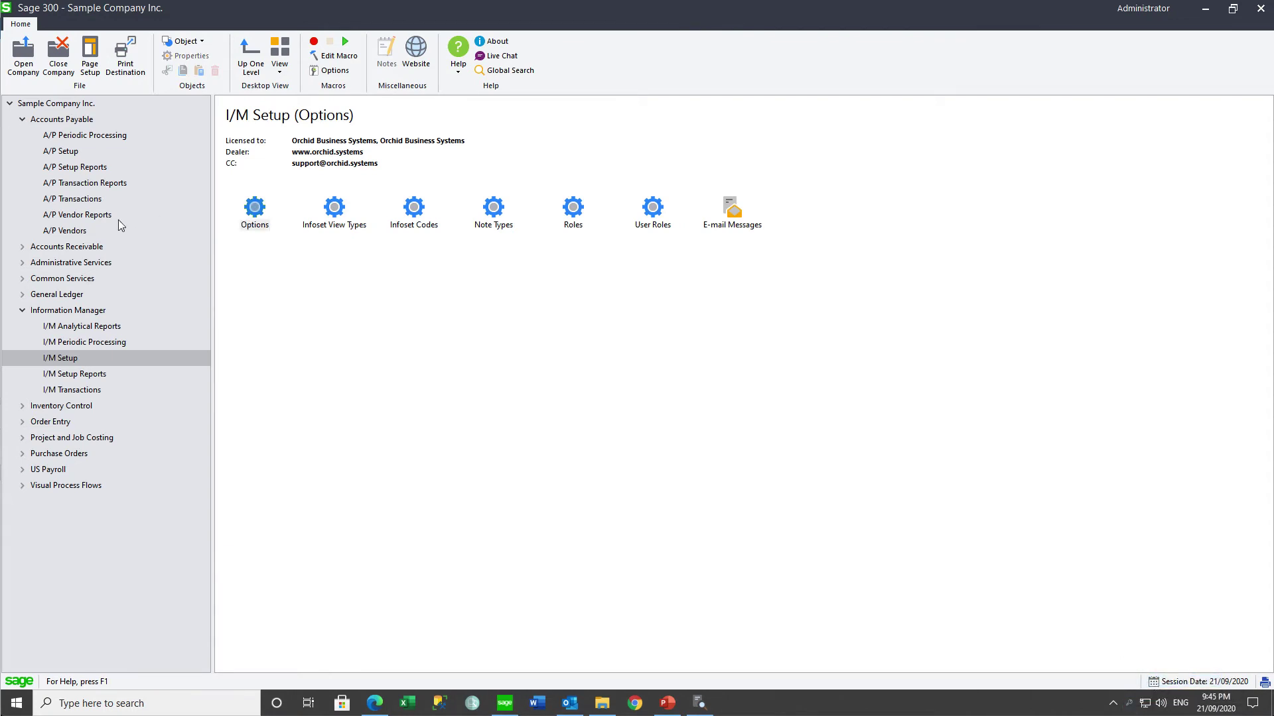
# - Load the first vendor record in A/P Vendors and display its linked contract documents
pyautogui.click(83, 232)
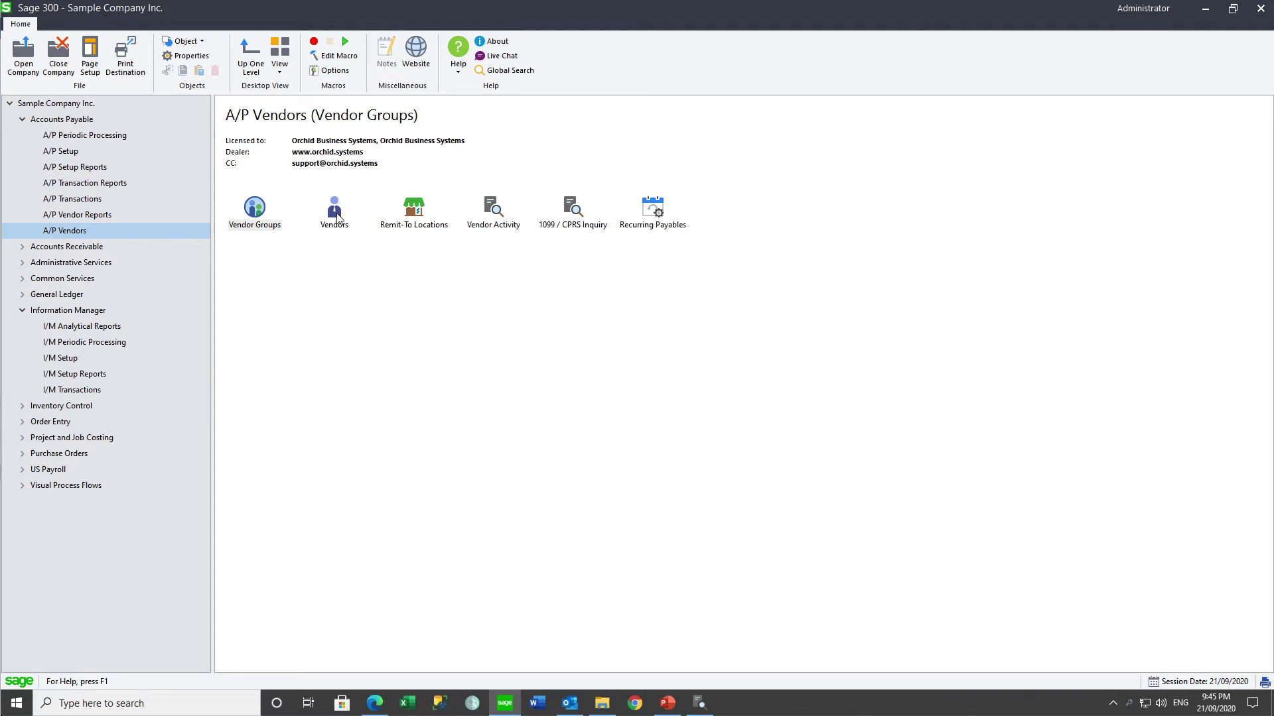
pyautogui.doubleClick(336, 216)
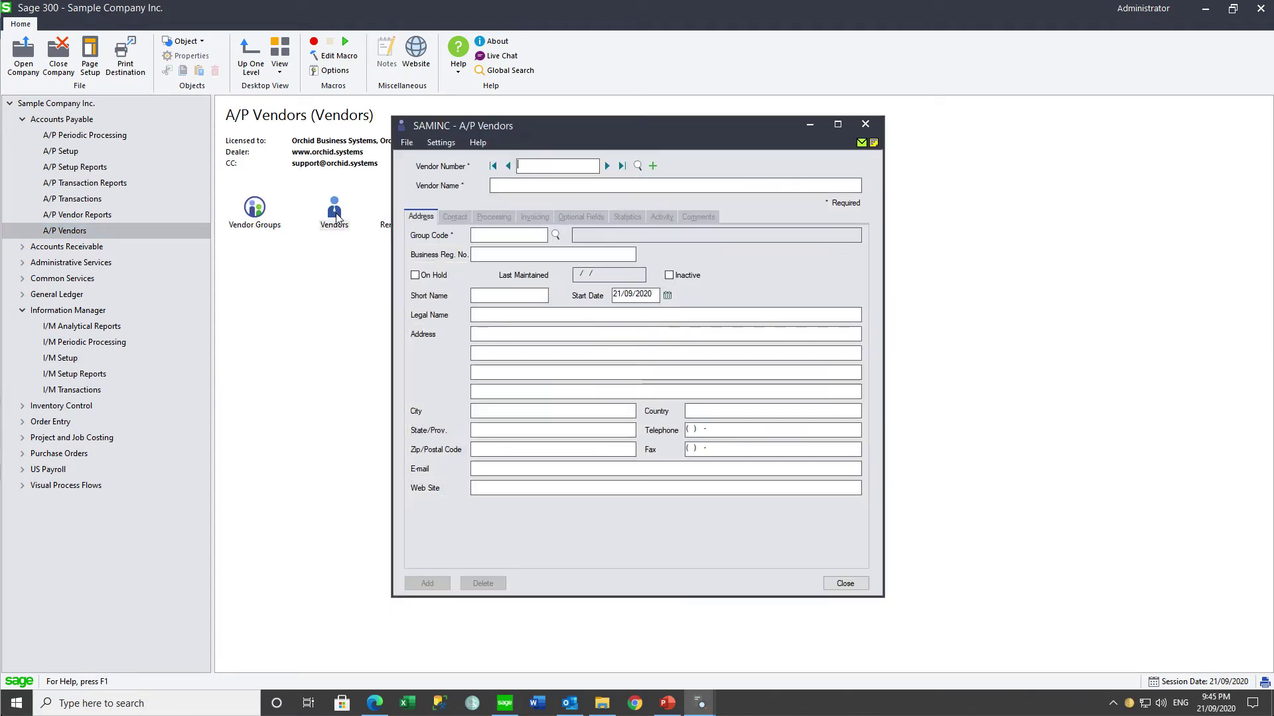
pyautogui.click(606, 166)
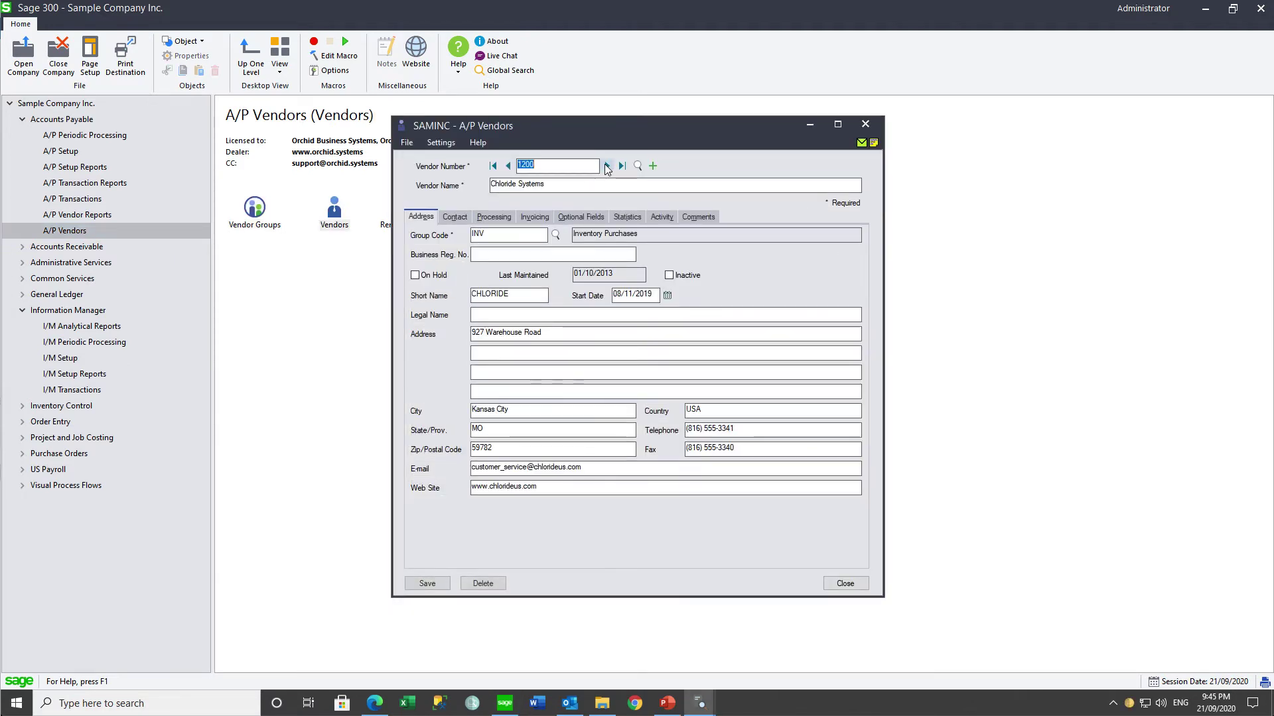
pyautogui.click(873, 144)
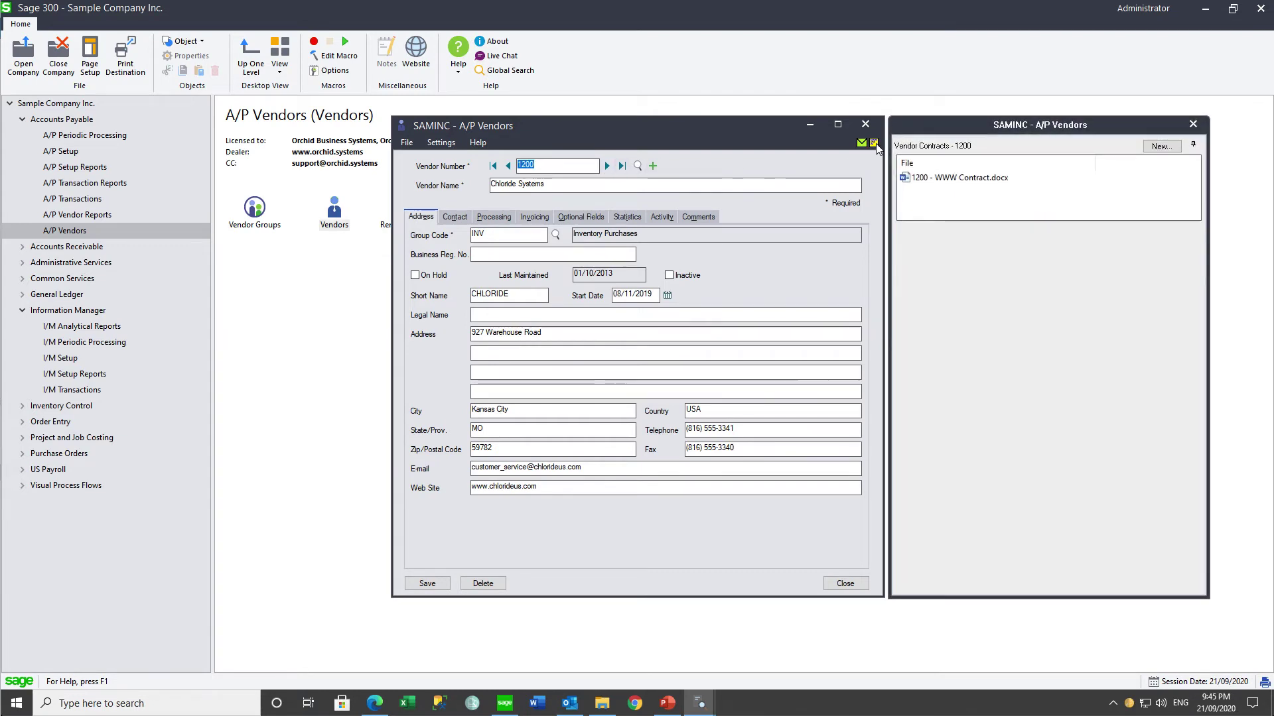
pyautogui.moveTo(943, 193)
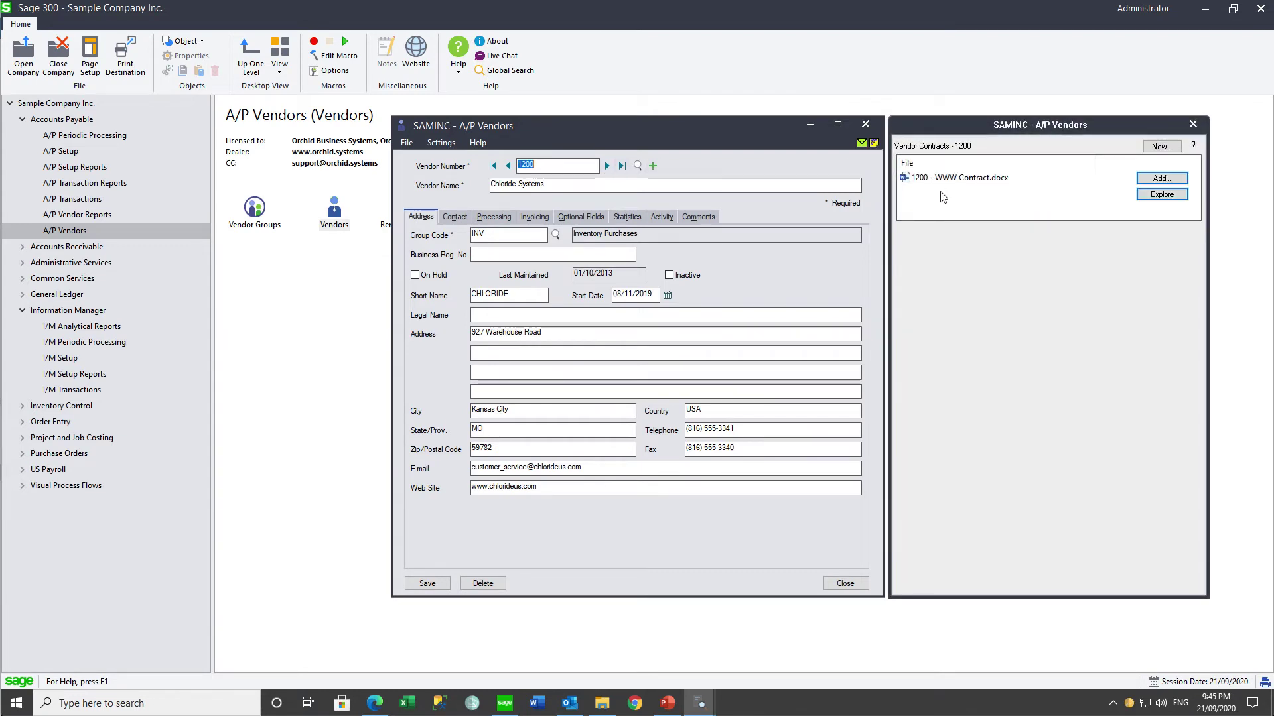
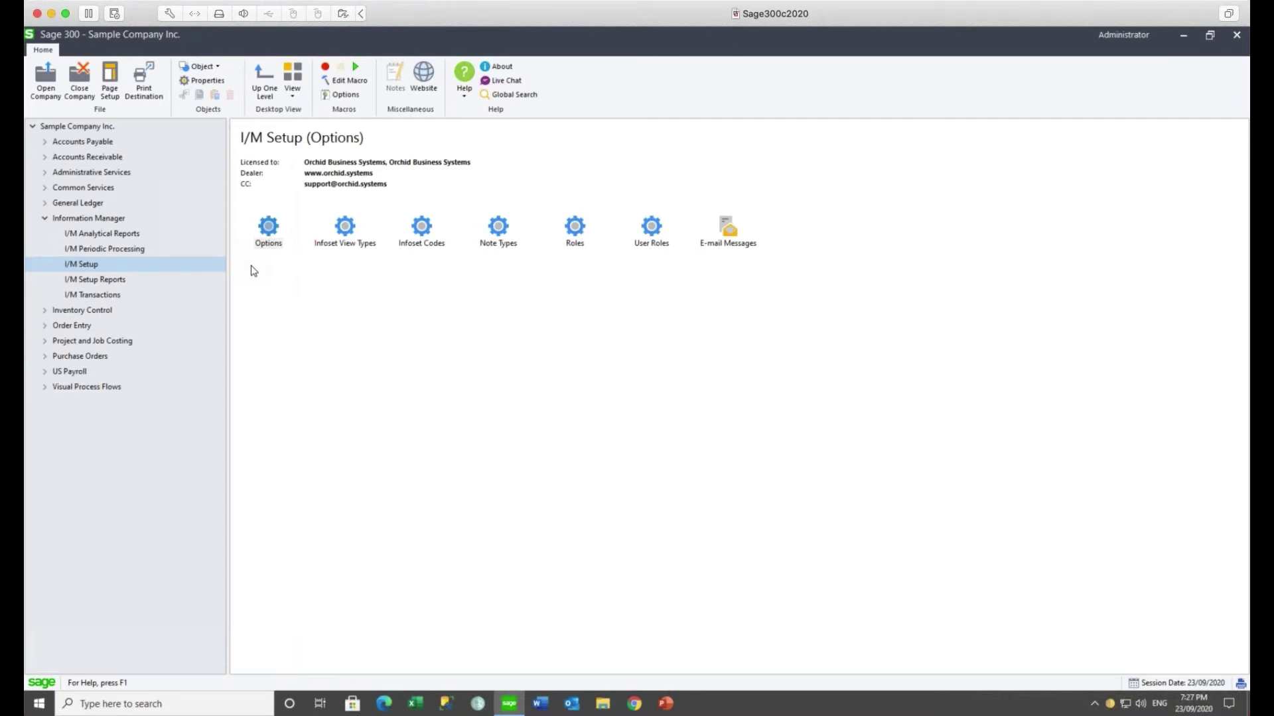
# - View the details of the IC1110 ITEM NUMBER line in the I/M Options tray settings
pyautogui.doubleClick(268, 227)
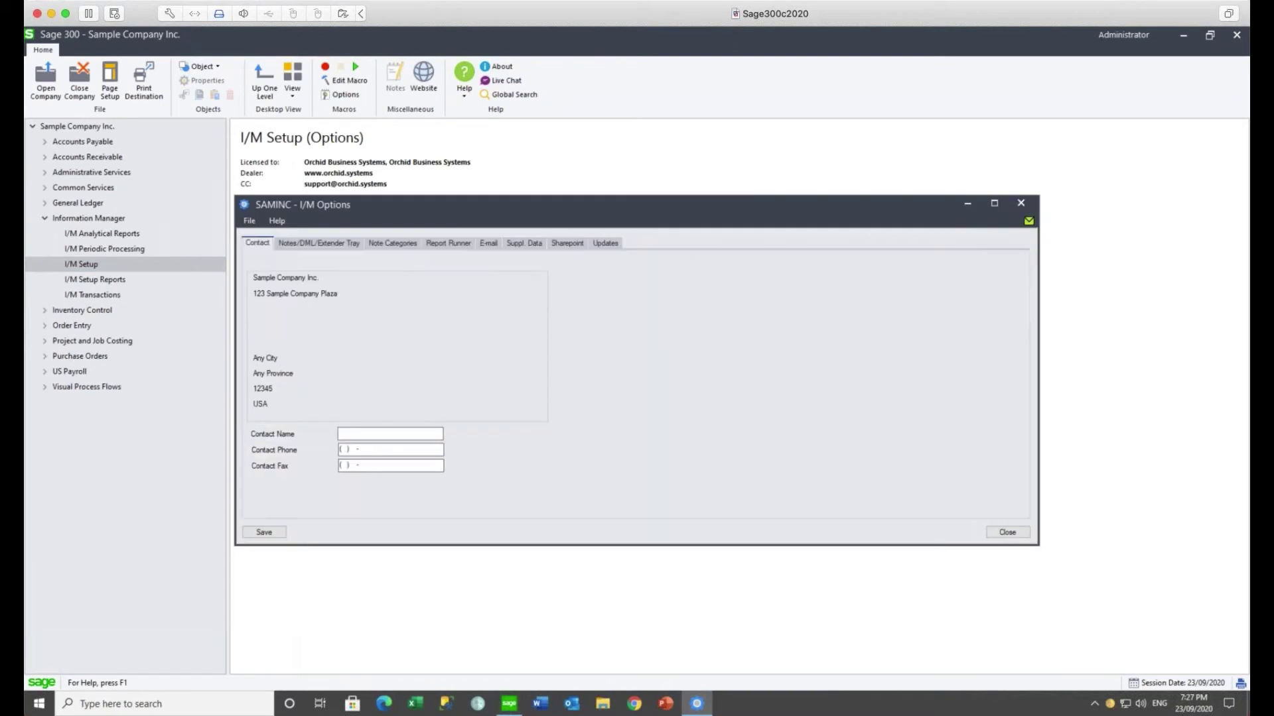
pyautogui.click(320, 244)
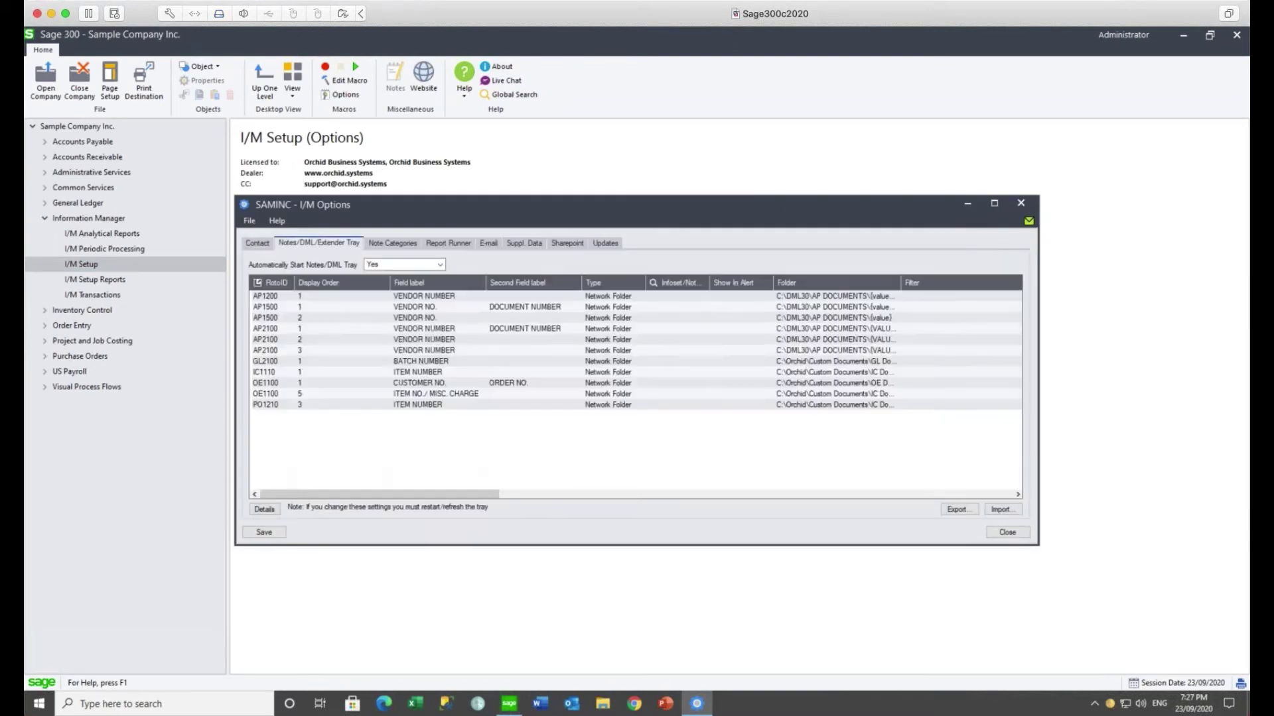
pyautogui.click(282, 374)
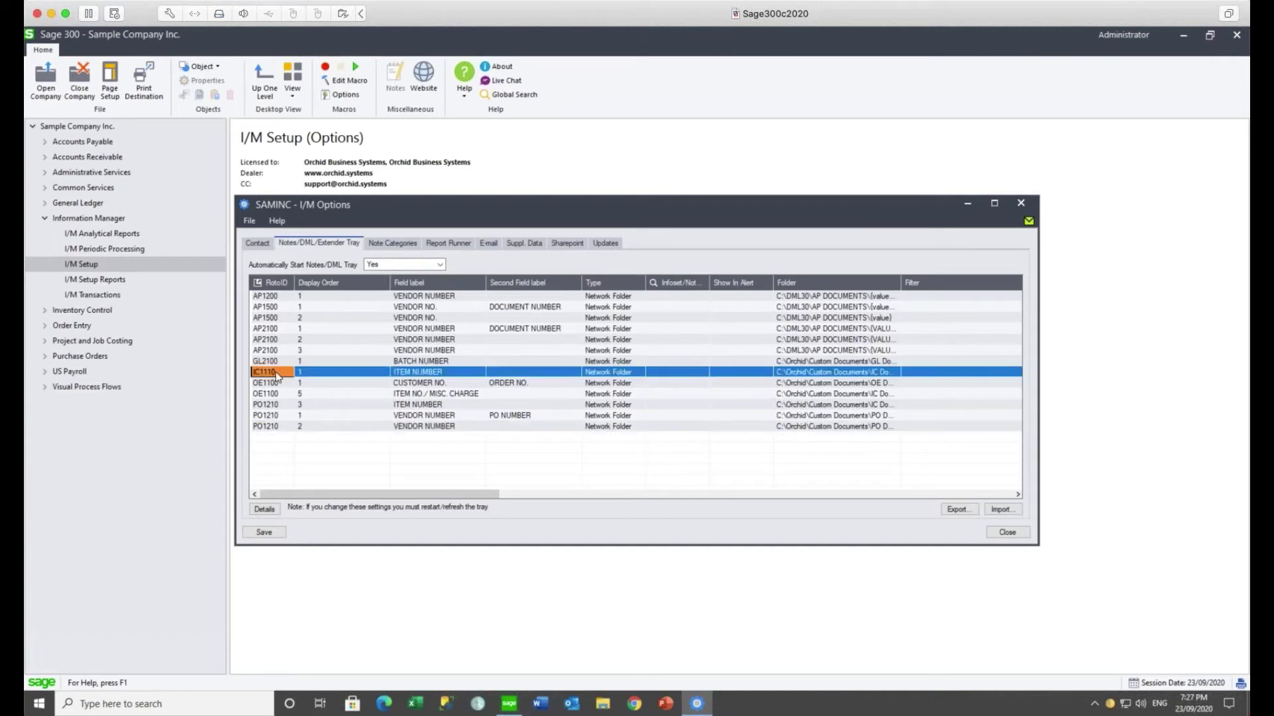
pyautogui.click(263, 509)
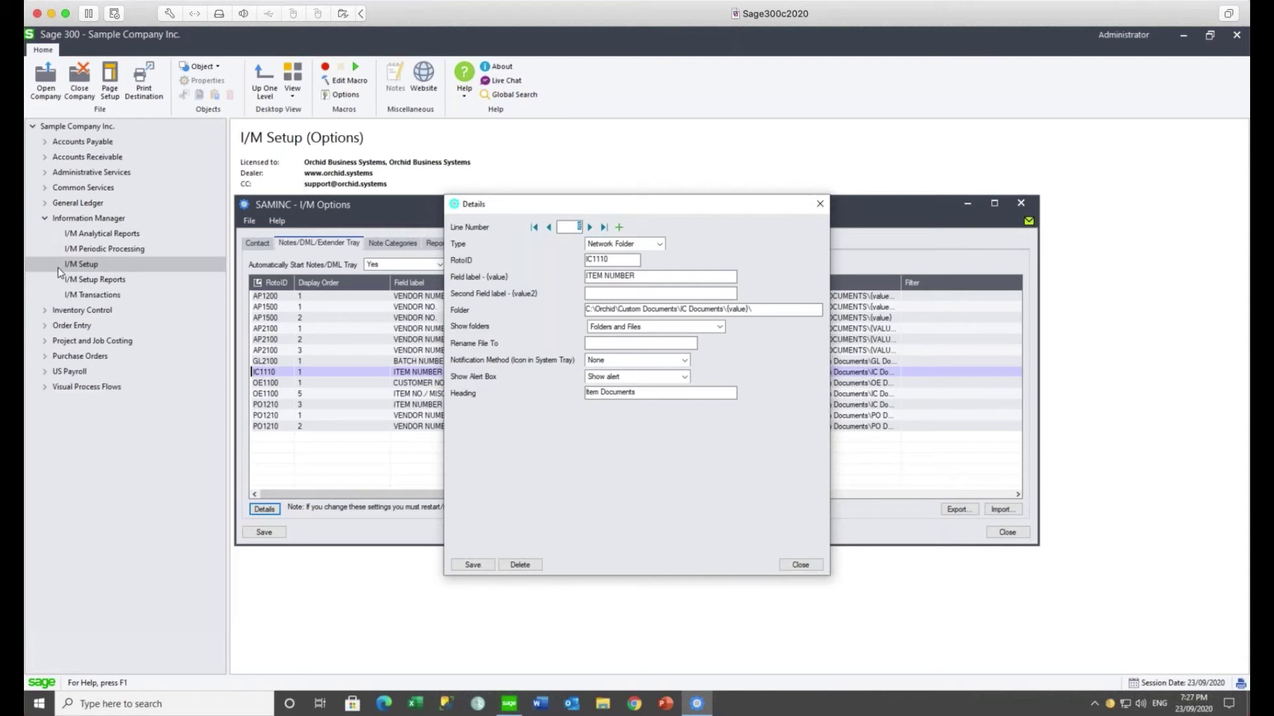
# - Check the linked item documents for items A1-103/0 and A1-105/0 in I/C Items, and close the screen
pyautogui.click(45, 309)
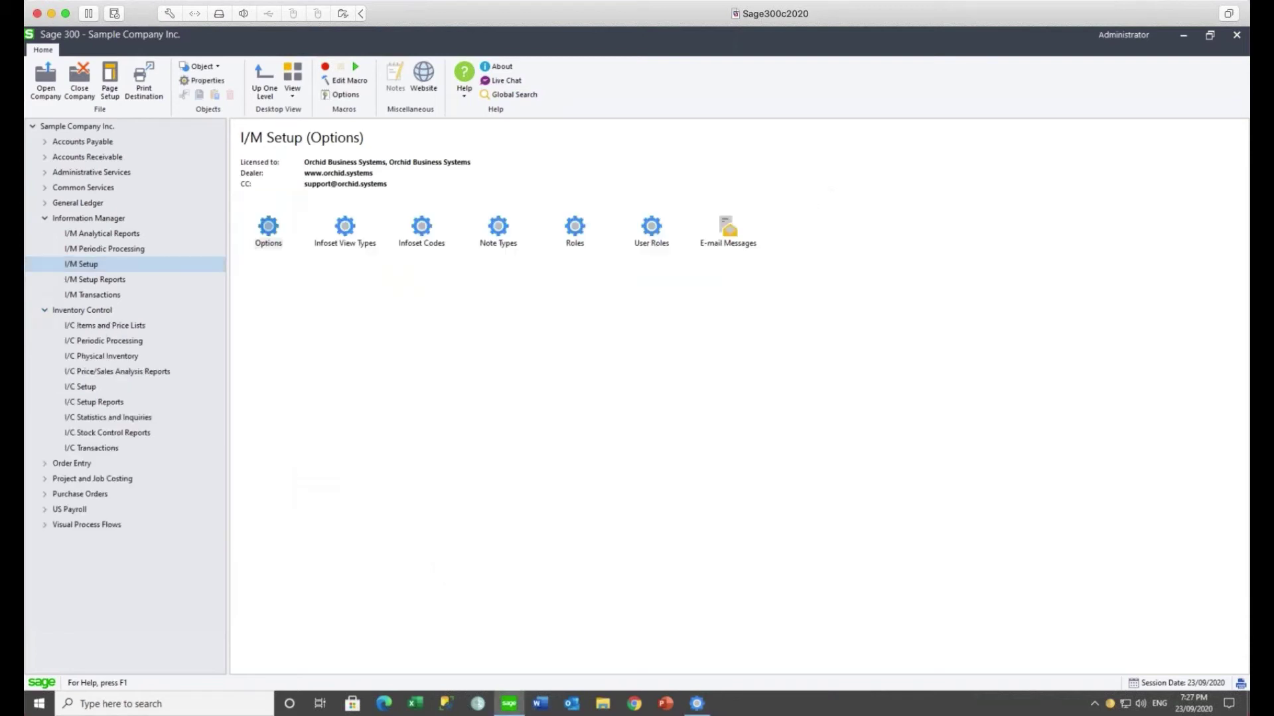
pyautogui.click(104, 325)
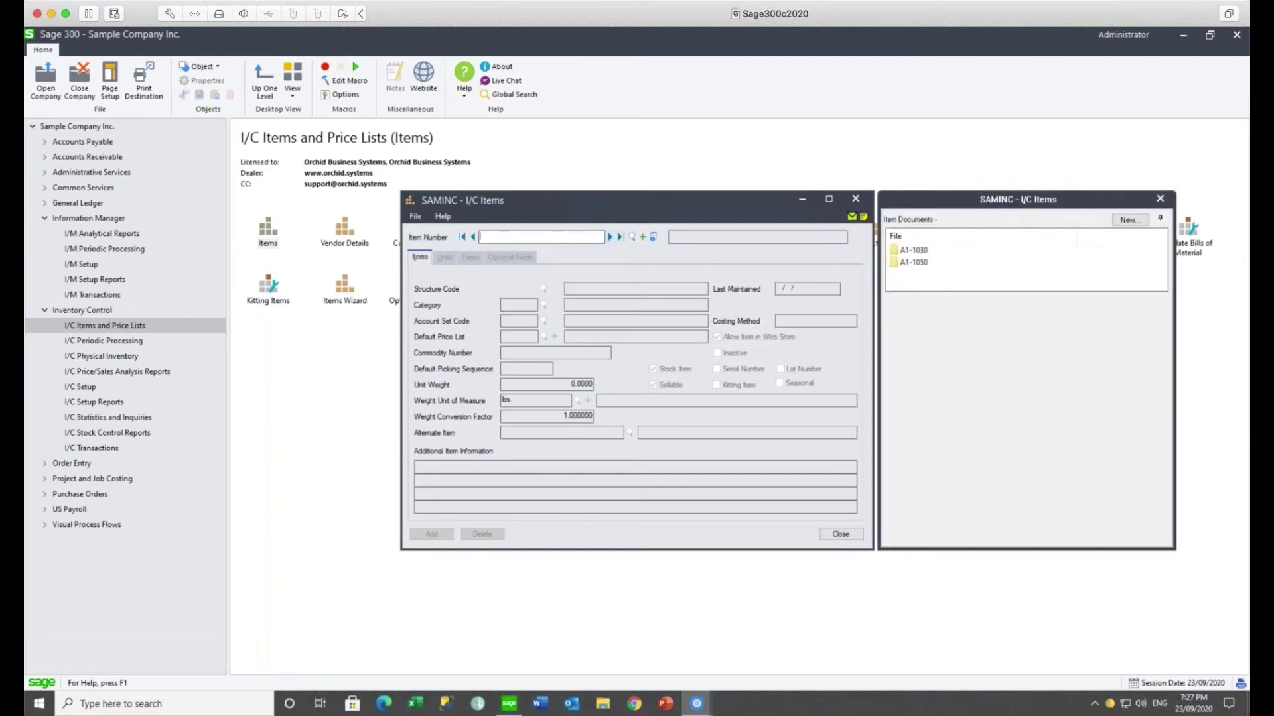
pyautogui.click(609, 237)
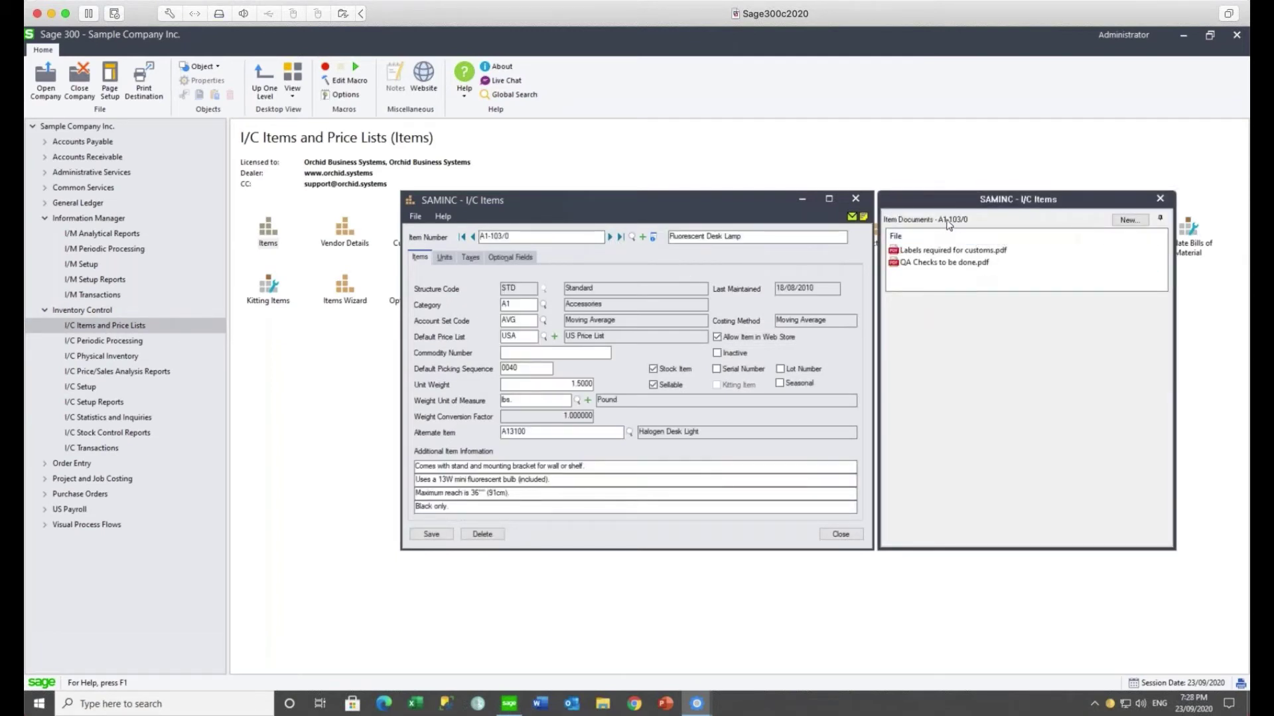
pyautogui.moveTo(943, 250)
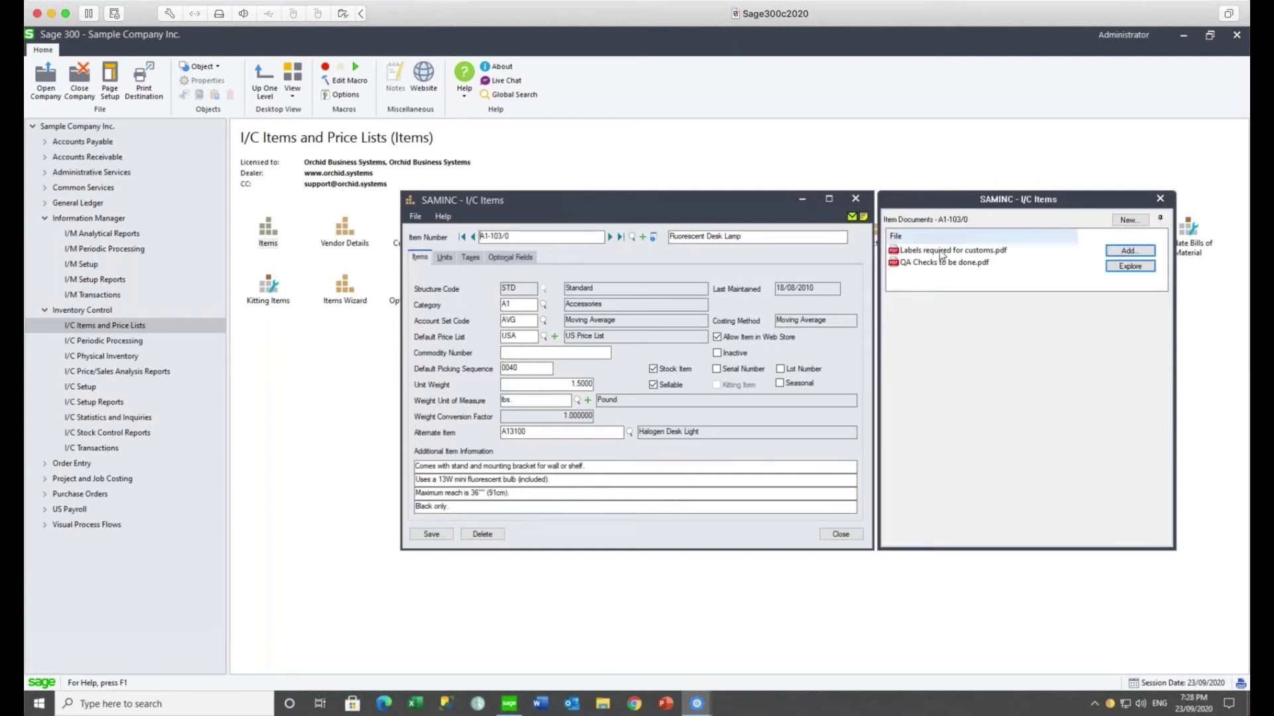
pyautogui.click(610, 237)
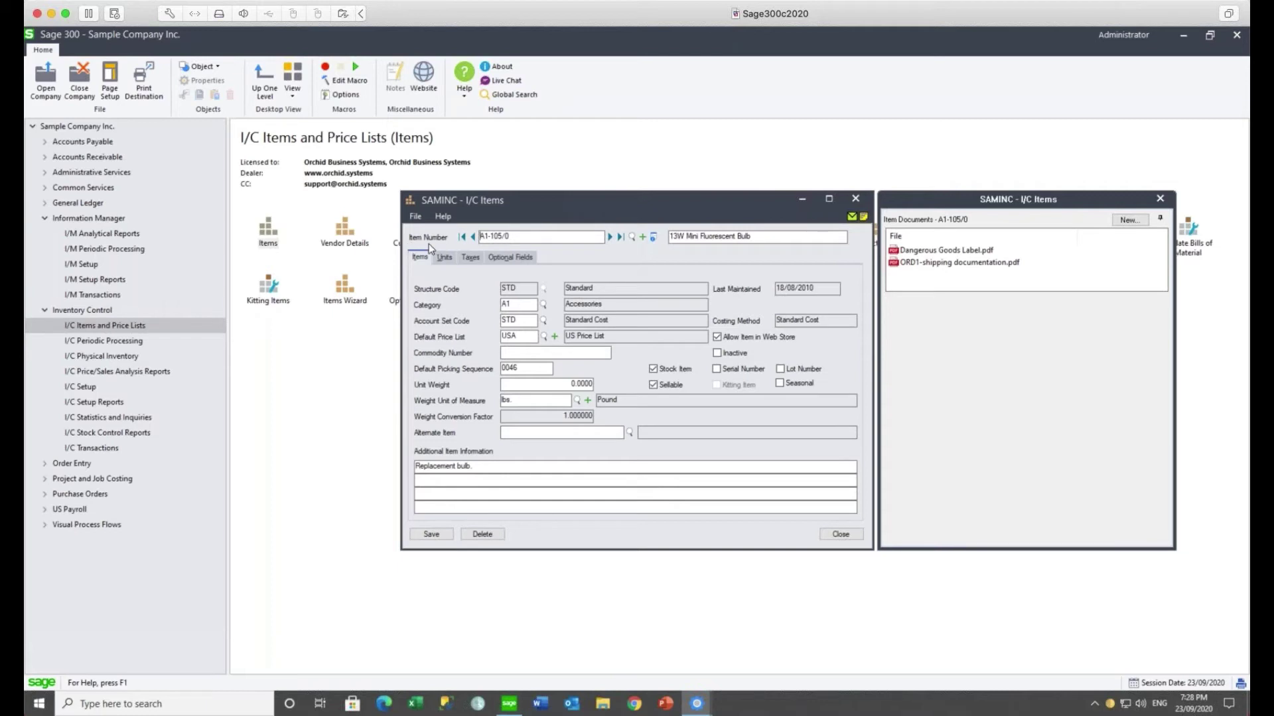
pyautogui.click(855, 198)
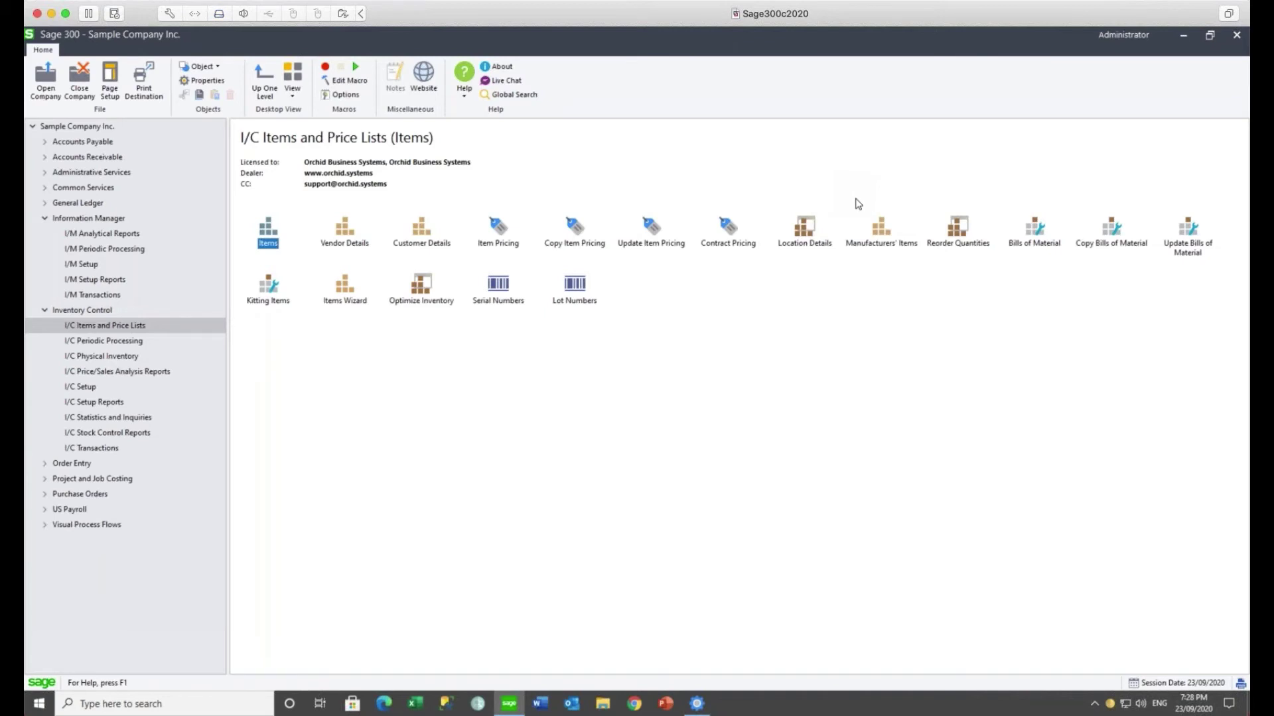
# - Load the first order in O/E Order Entry to check its linked order and item documents, and close the screen
pyautogui.click(45, 464)
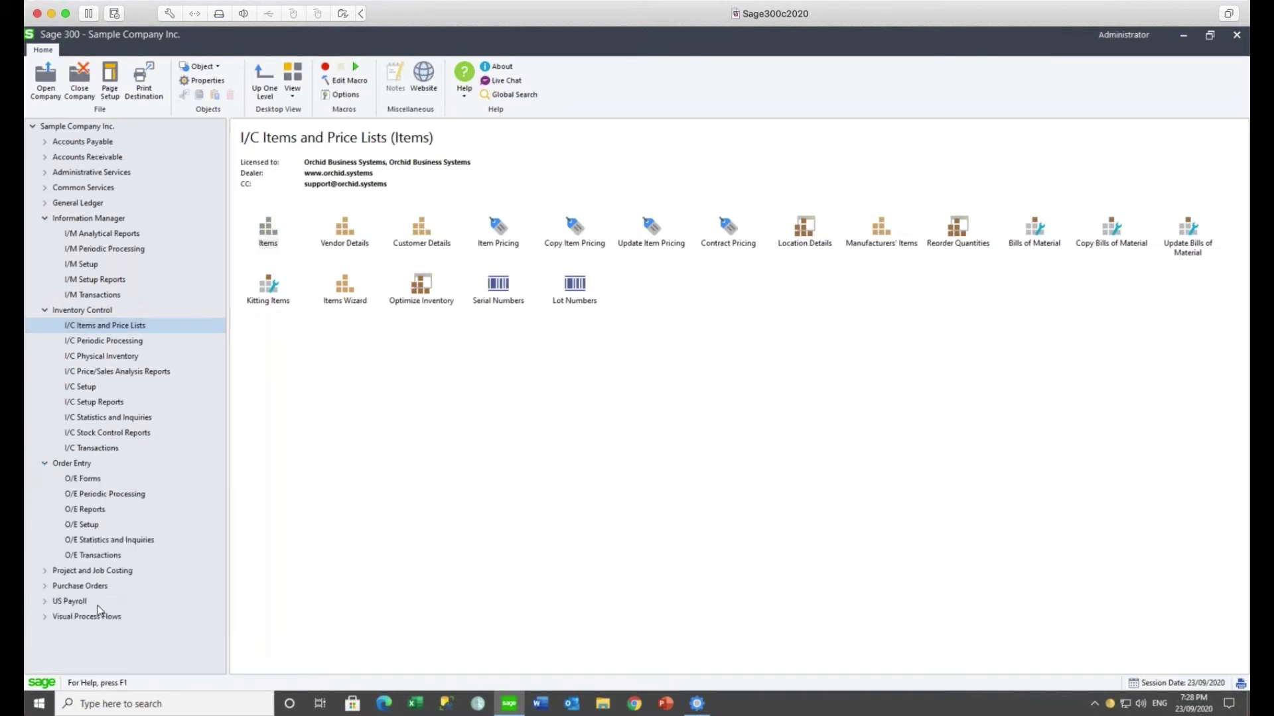
pyautogui.click(100, 557)
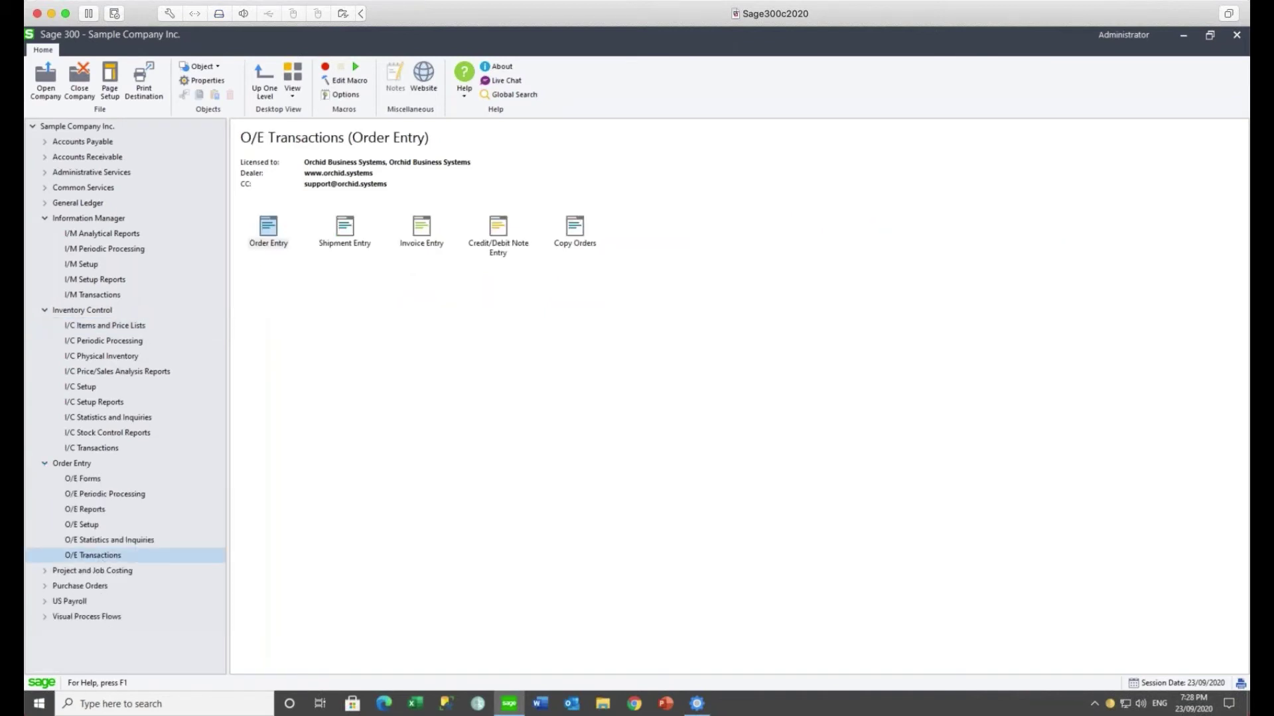
pyautogui.doubleClick(273, 231)
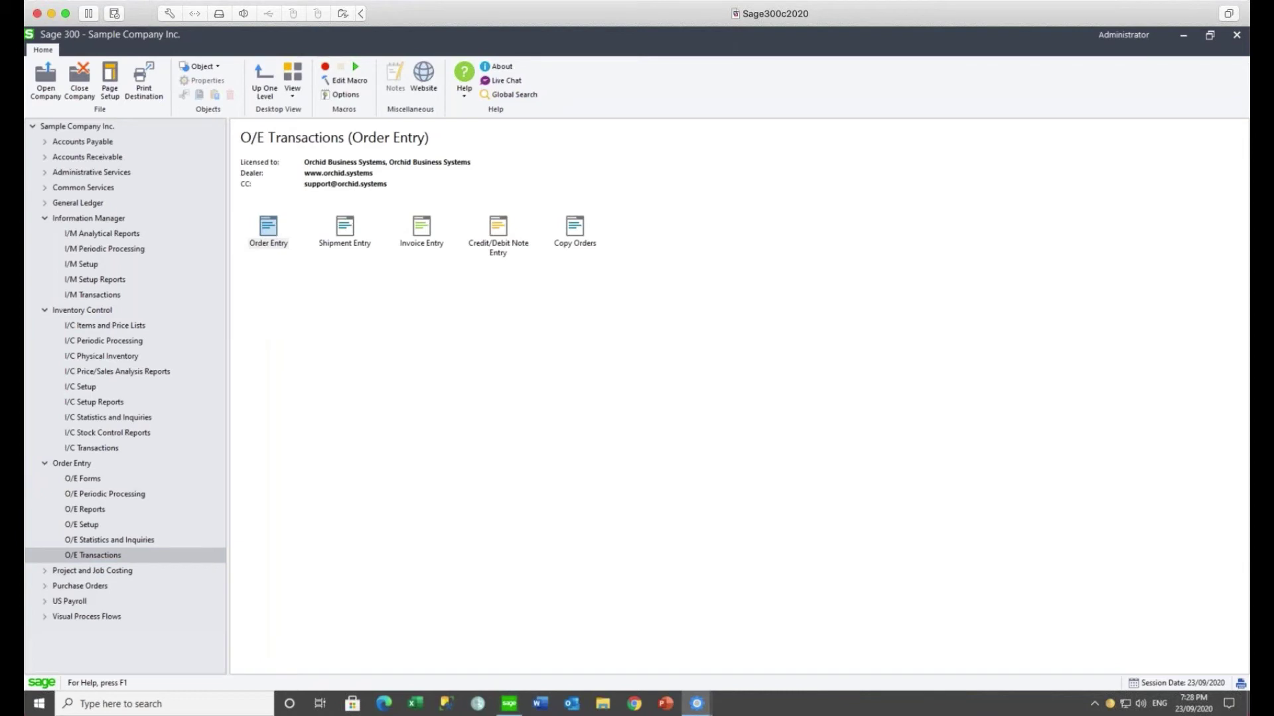
pyautogui.click(565, 191)
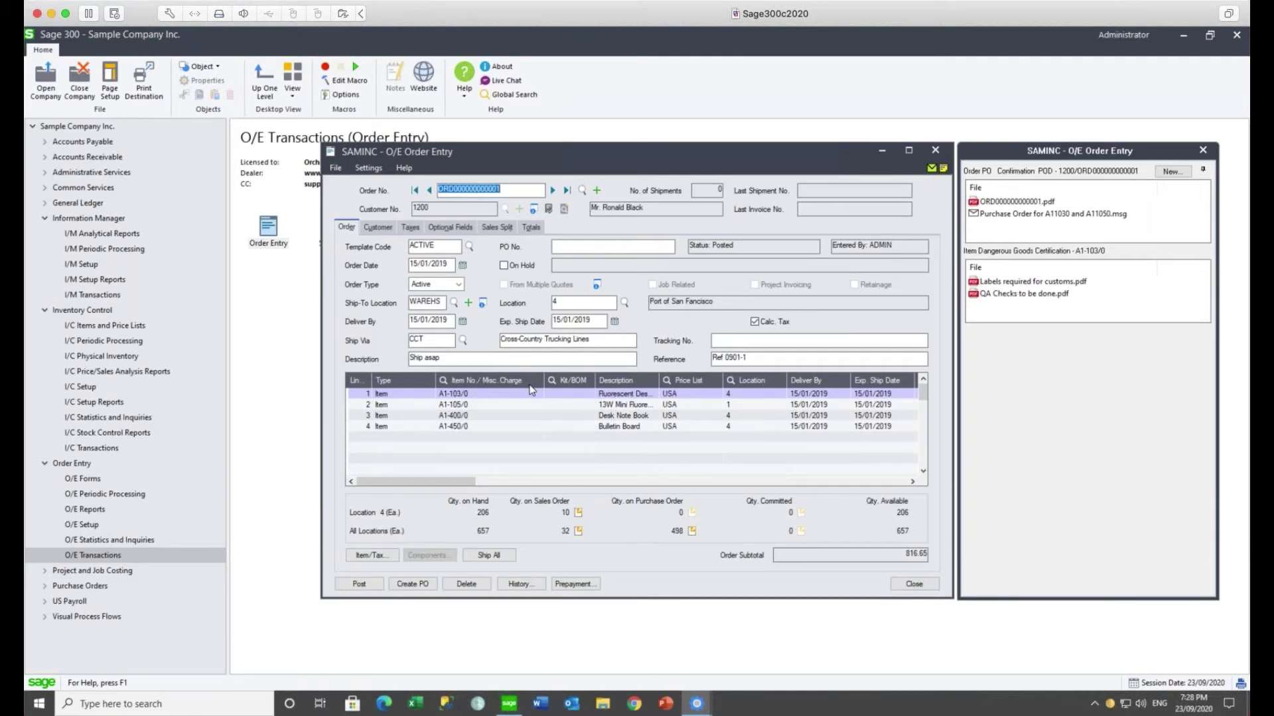
pyautogui.click(935, 151)
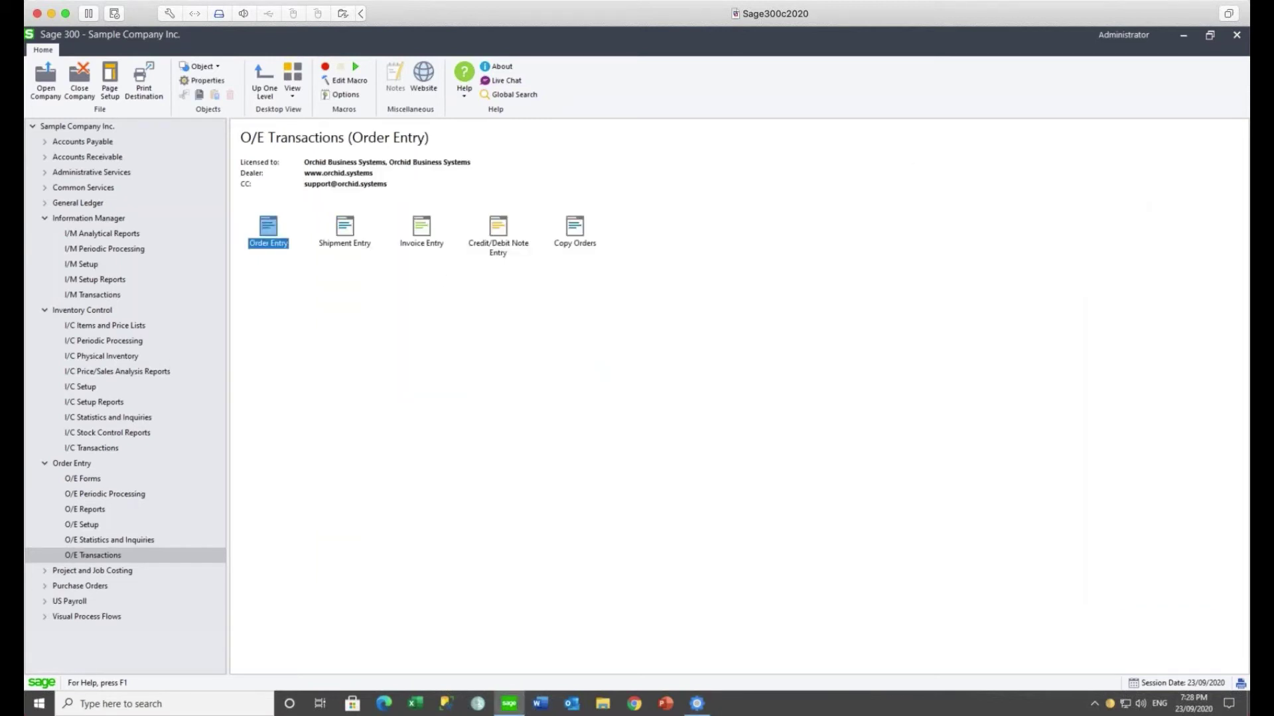
# - Return to the I/M Options and review the details of the OE1100 ITEM NO./ MISC. CHARGE line
pyautogui.click(96, 267)
pyautogui.doubleClick(268, 228)
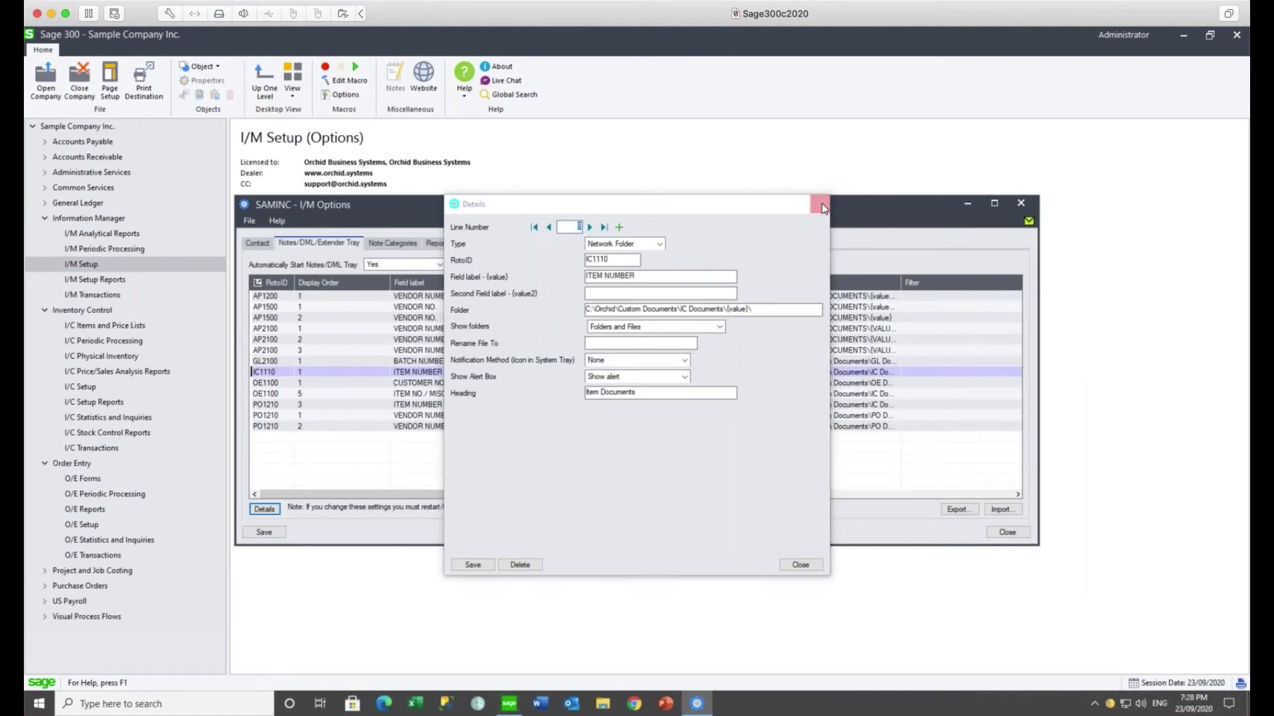
pyautogui.click(821, 207)
pyautogui.click(401, 394)
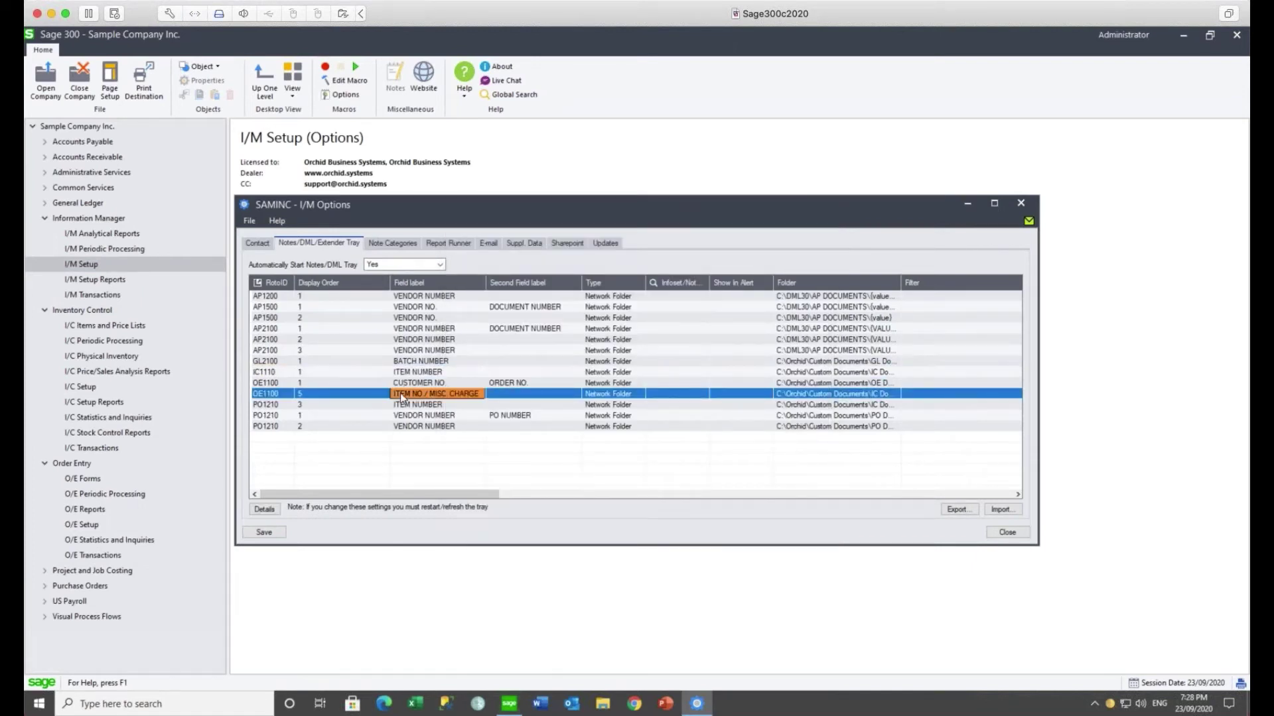
pyautogui.click(273, 513)
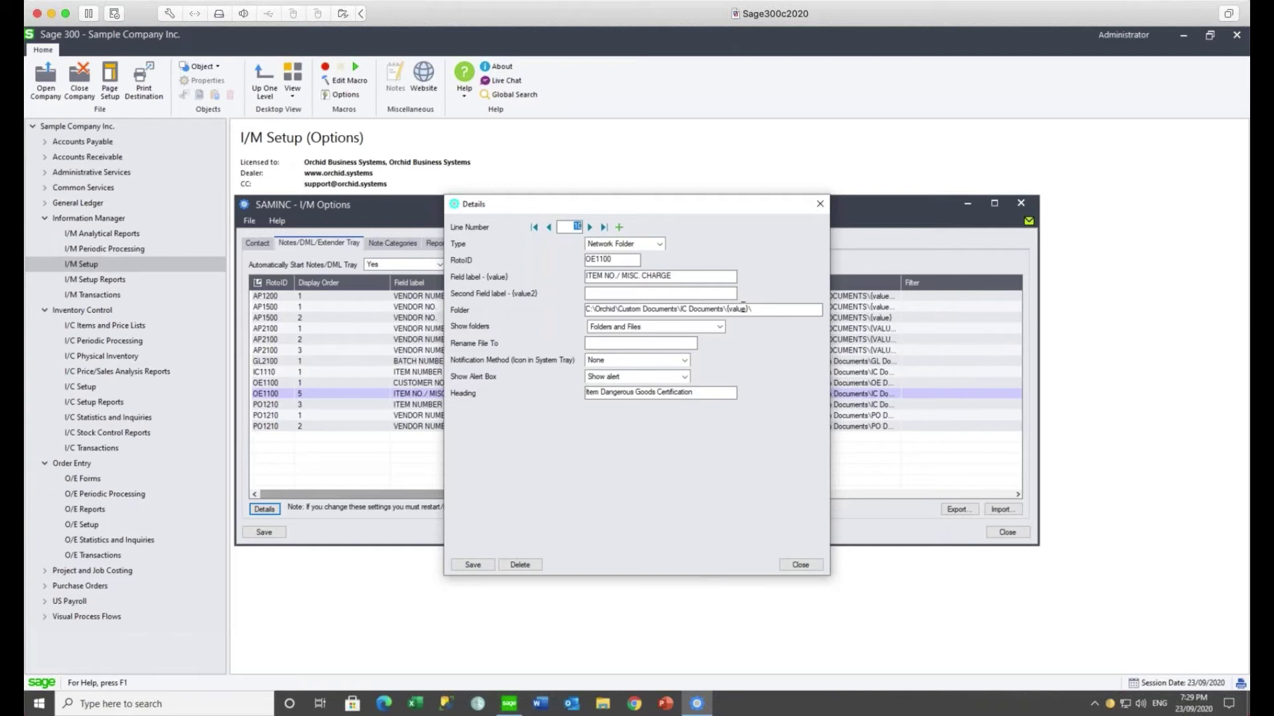
pyautogui.click(819, 204)
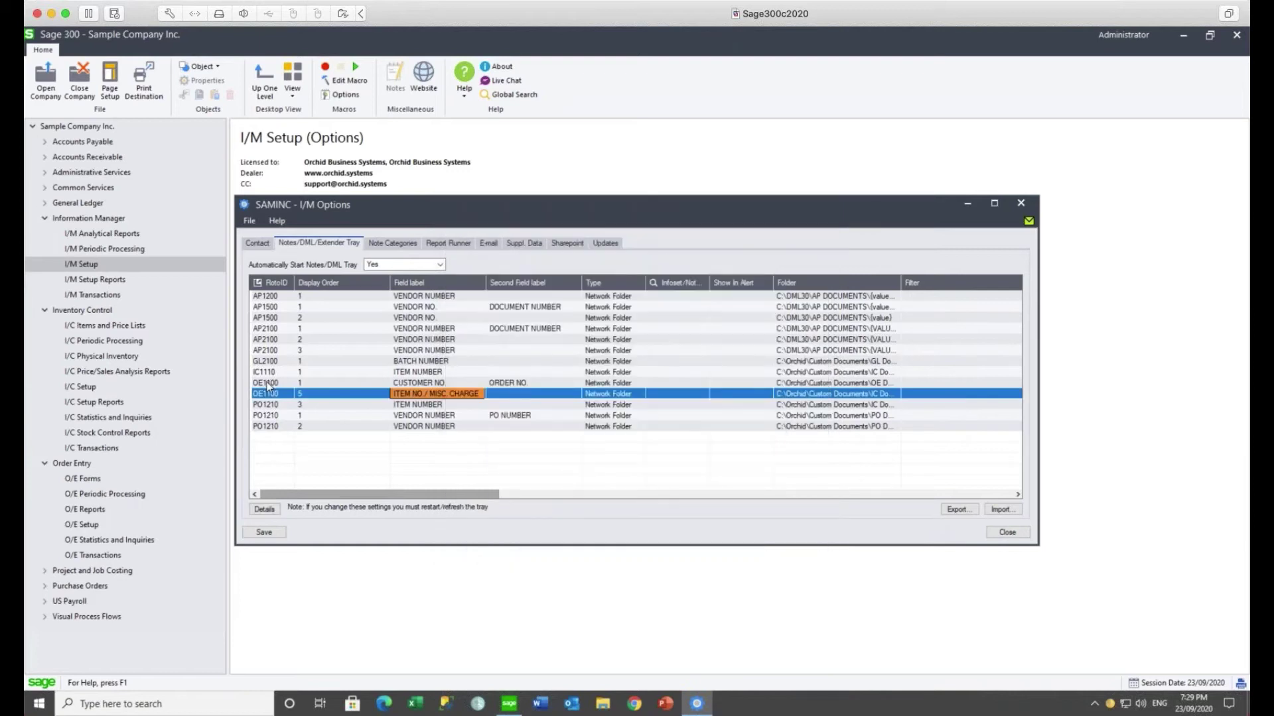
# - Review the details of the OE1100 CUSTOMER NO. / ORDER NO. line in the tray settings, then close them
pyautogui.click(267, 383)
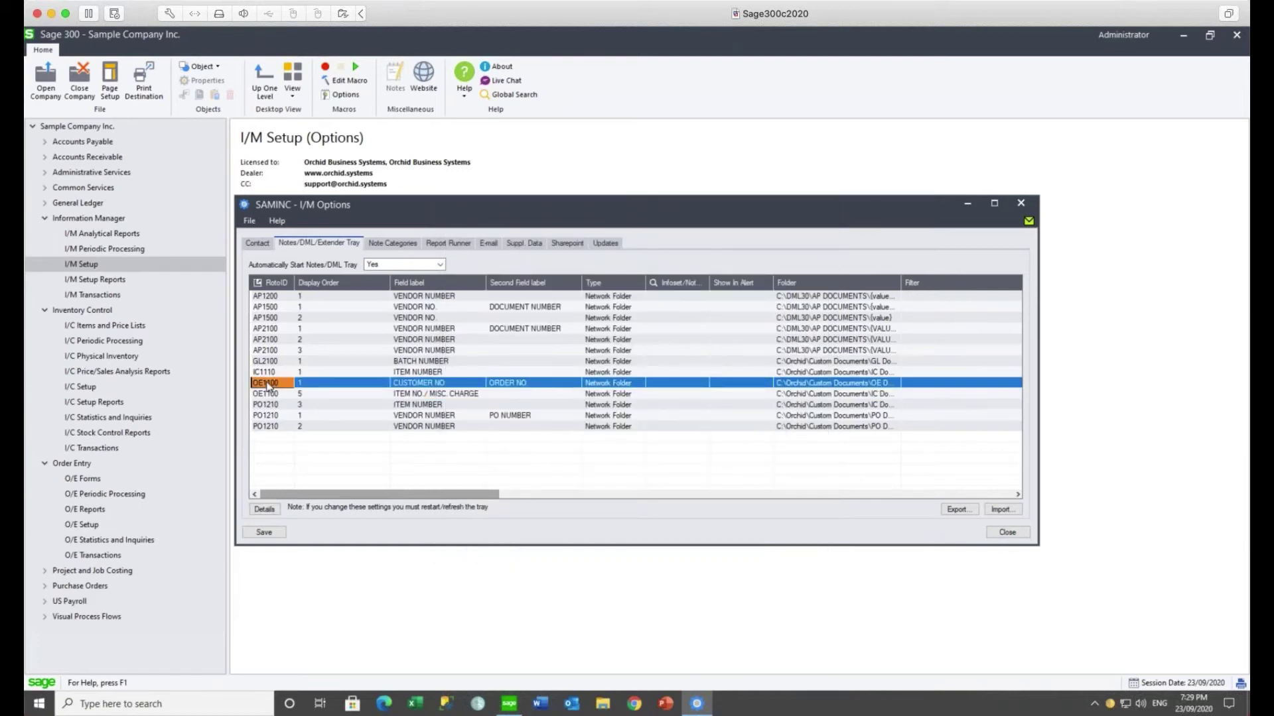
pyautogui.click(264, 509)
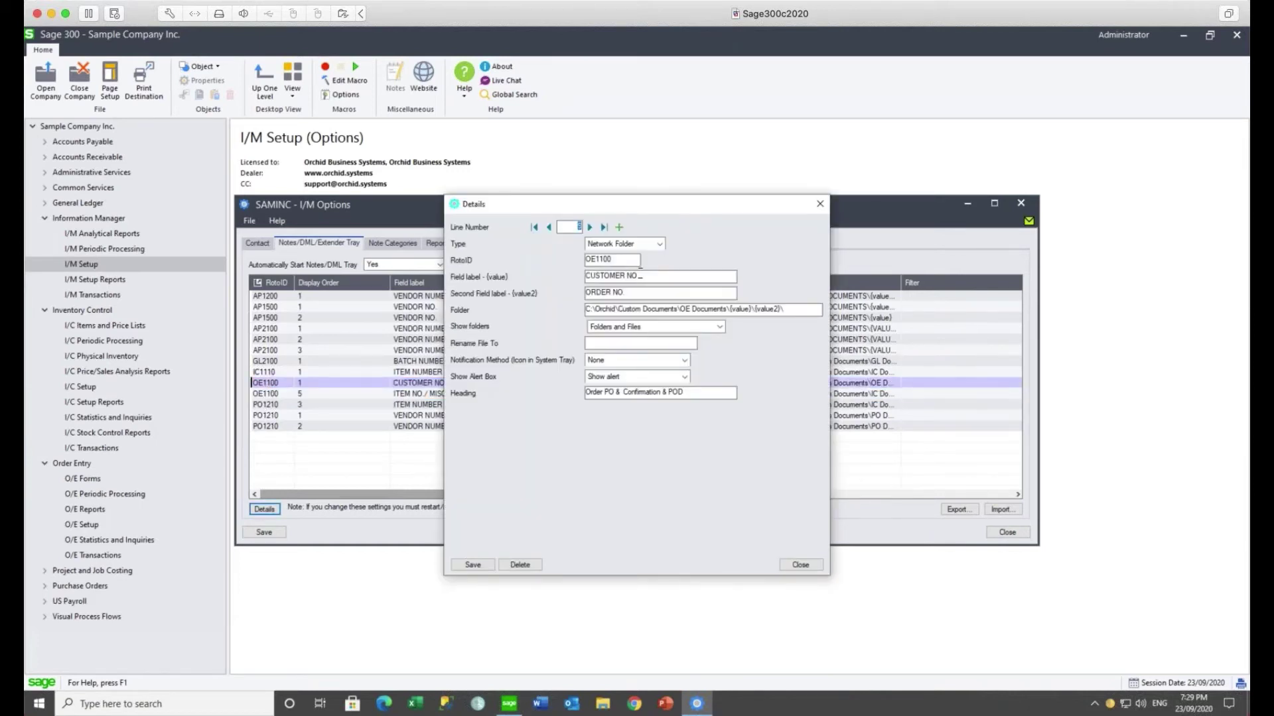
pyautogui.moveTo(645, 276); pyautogui.dragTo(580, 294)
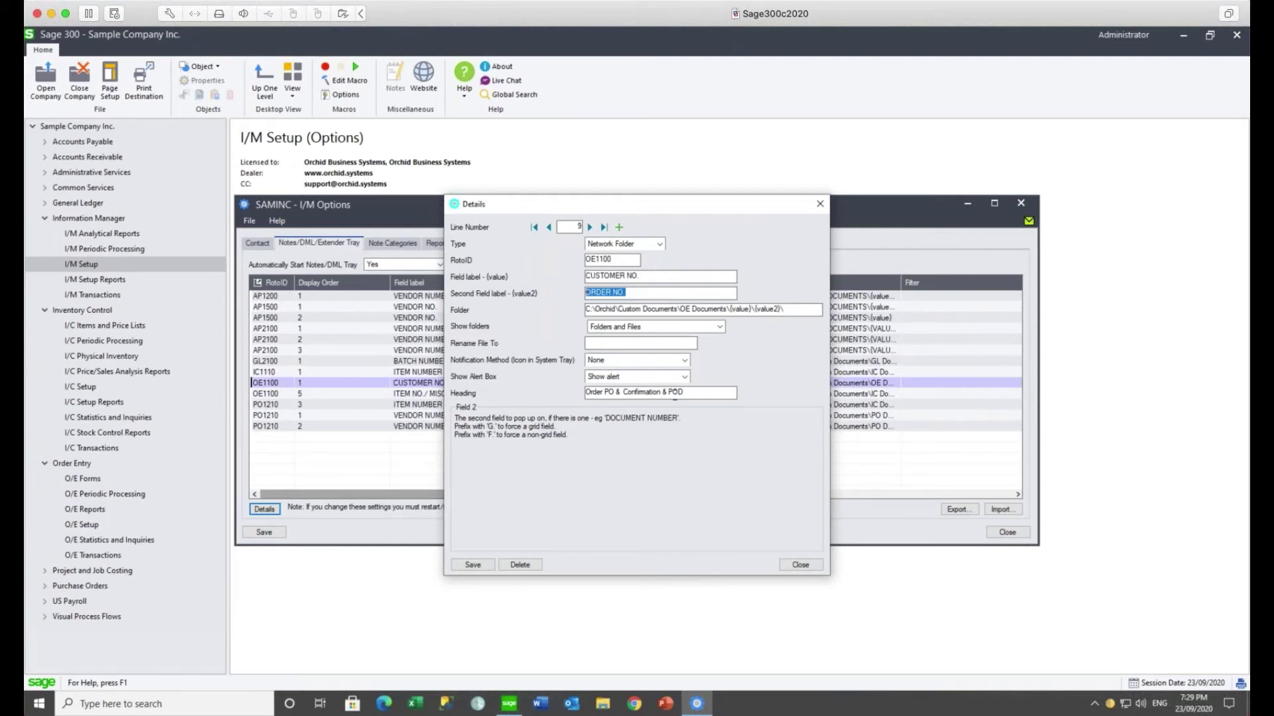
pyautogui.click(819, 205)
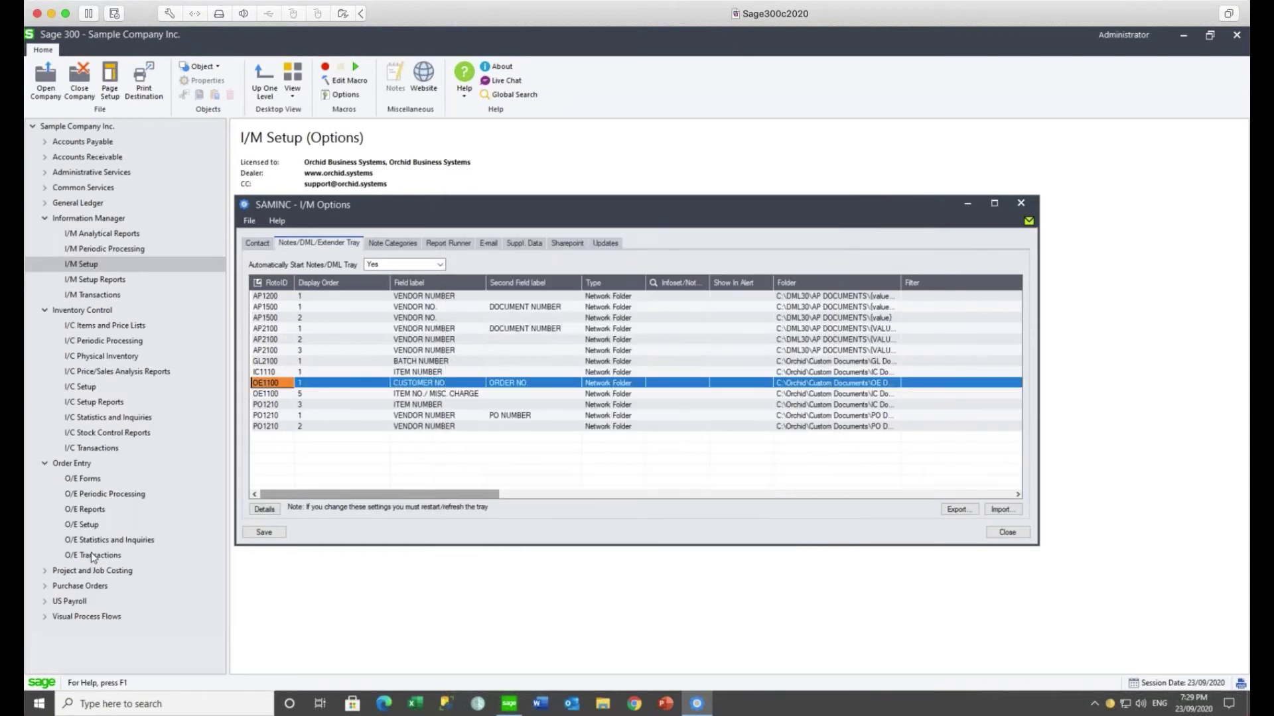
# - Load the first order in O/E Order Entry, compare the linked documents for items A1-103/0 and A1-105/0, and close the screen
pyautogui.click(90, 552)
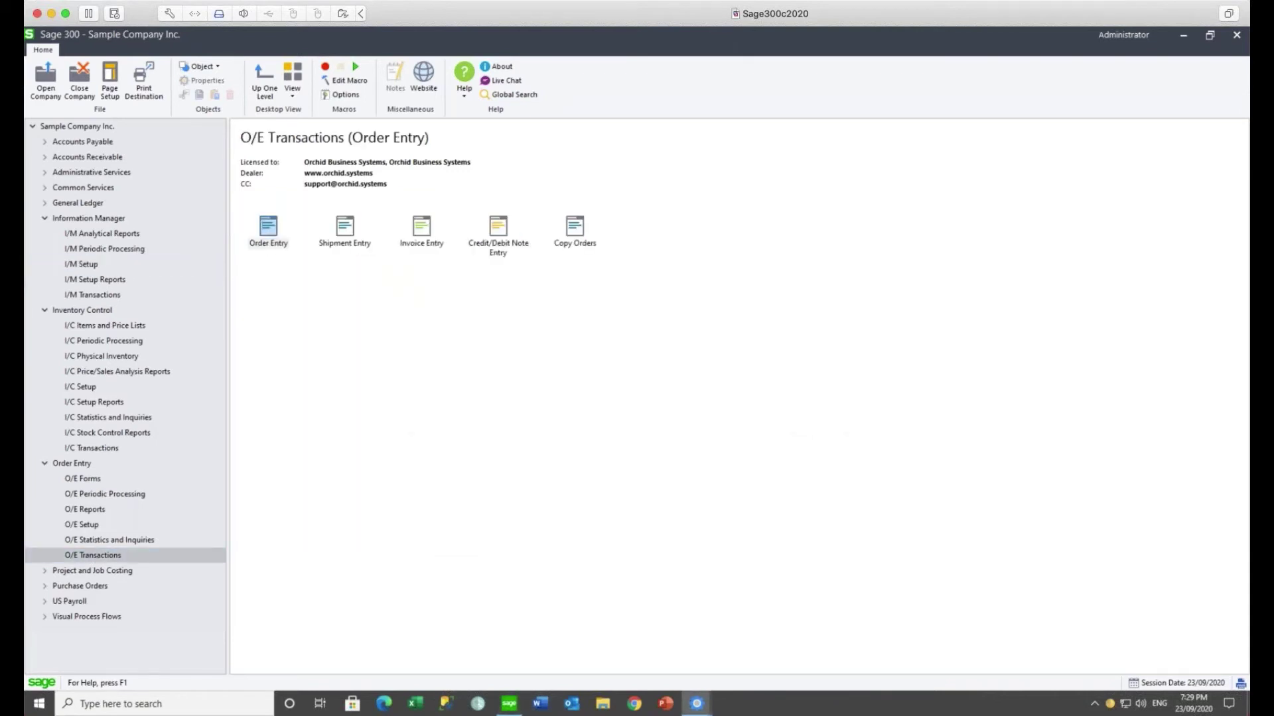
pyautogui.doubleClick(268, 228)
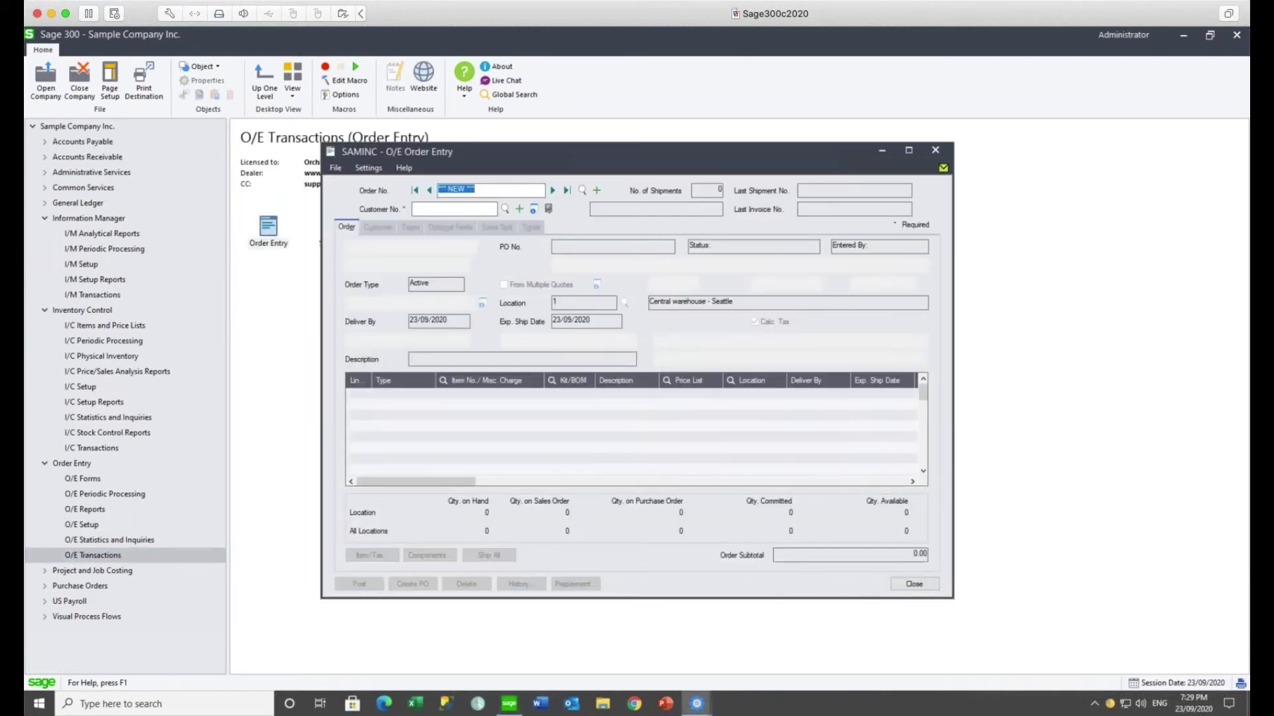
pyautogui.click(554, 191)
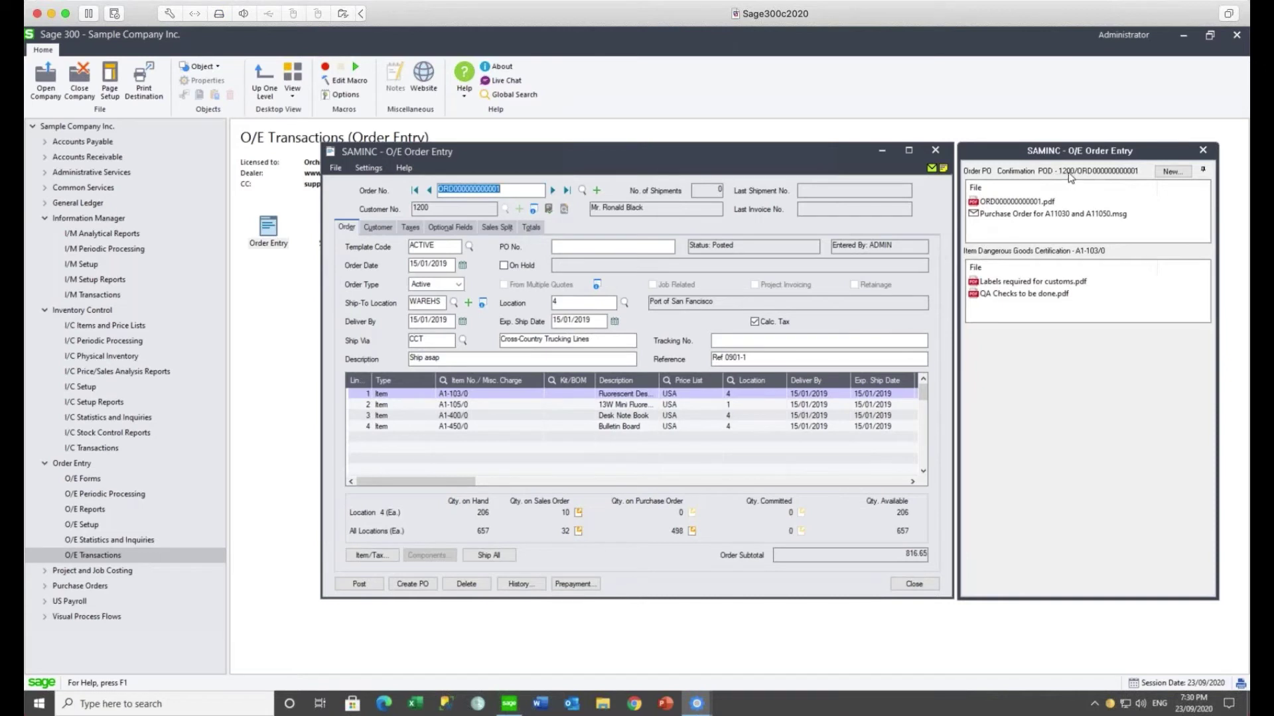
pyautogui.moveTo(989, 211)
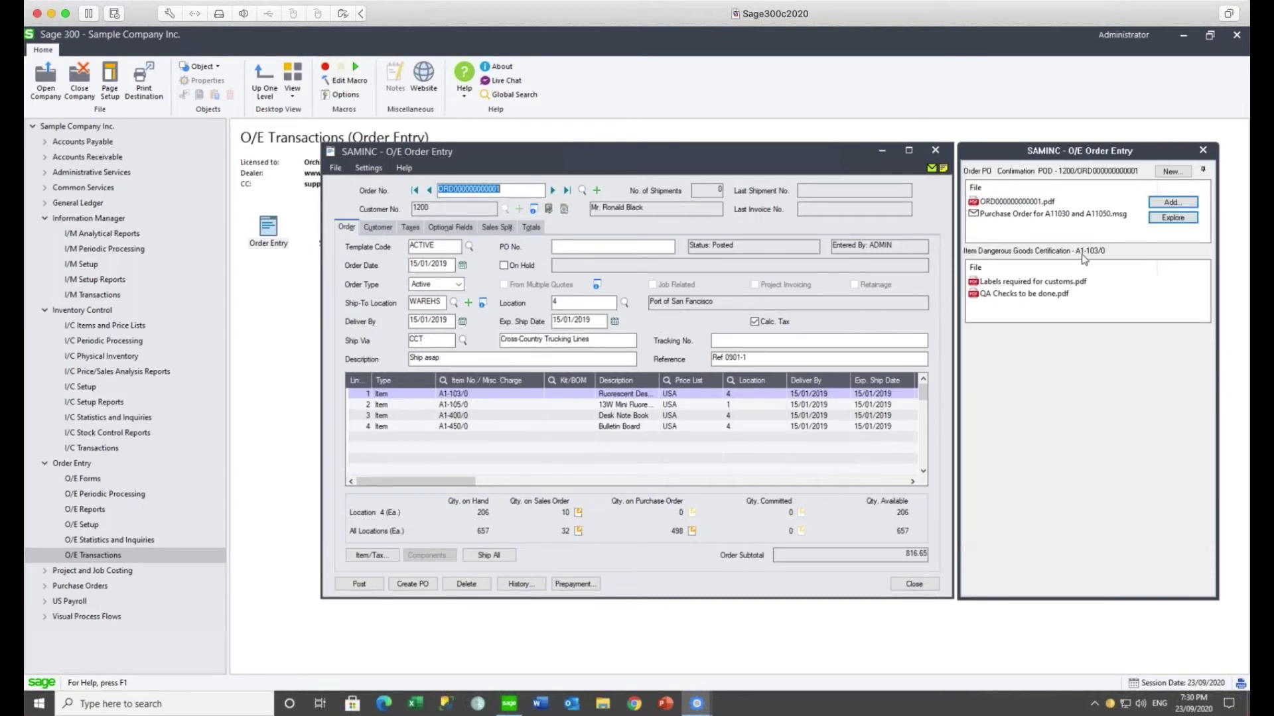
pyautogui.moveTo(1098, 282)
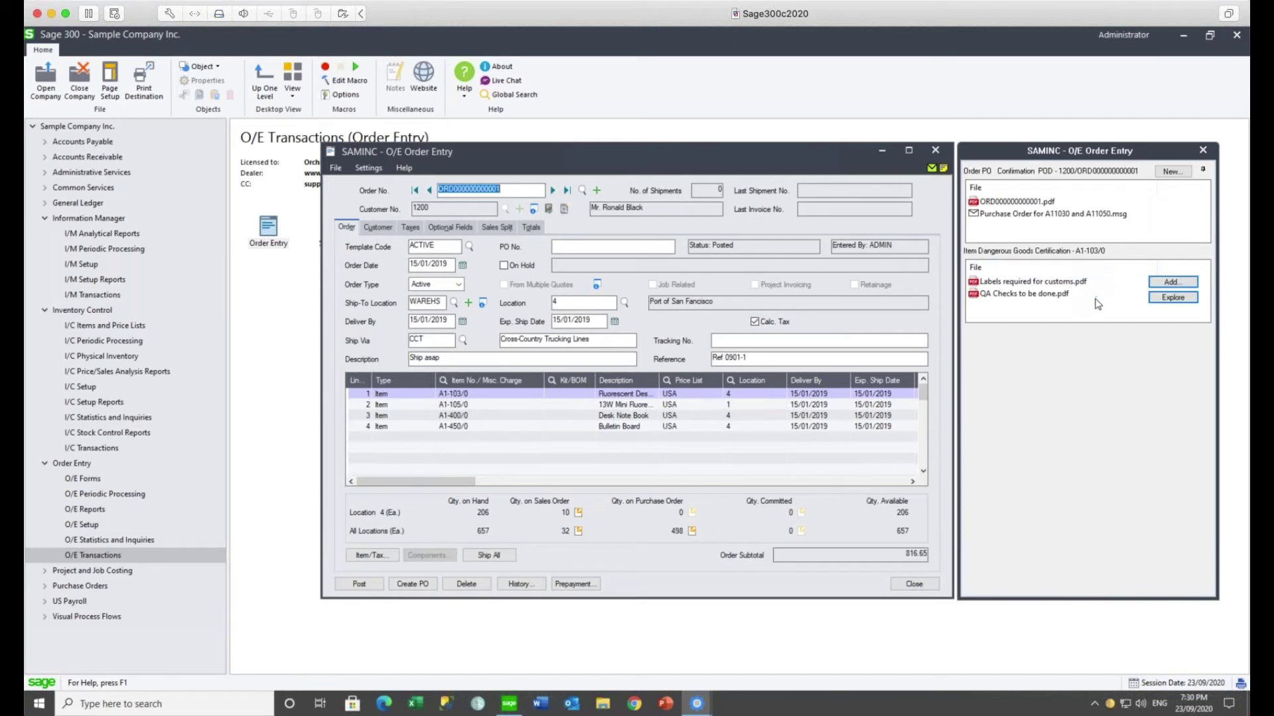
pyautogui.click(465, 406)
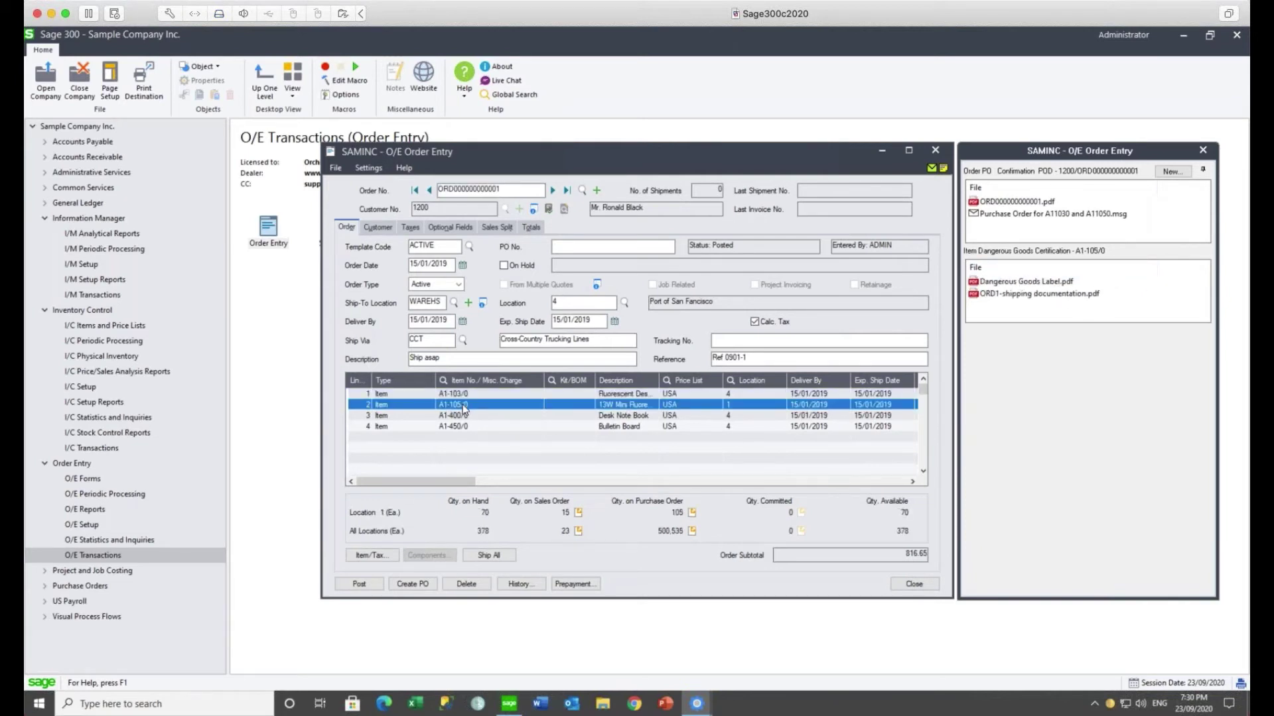
pyautogui.moveTo(1045, 200)
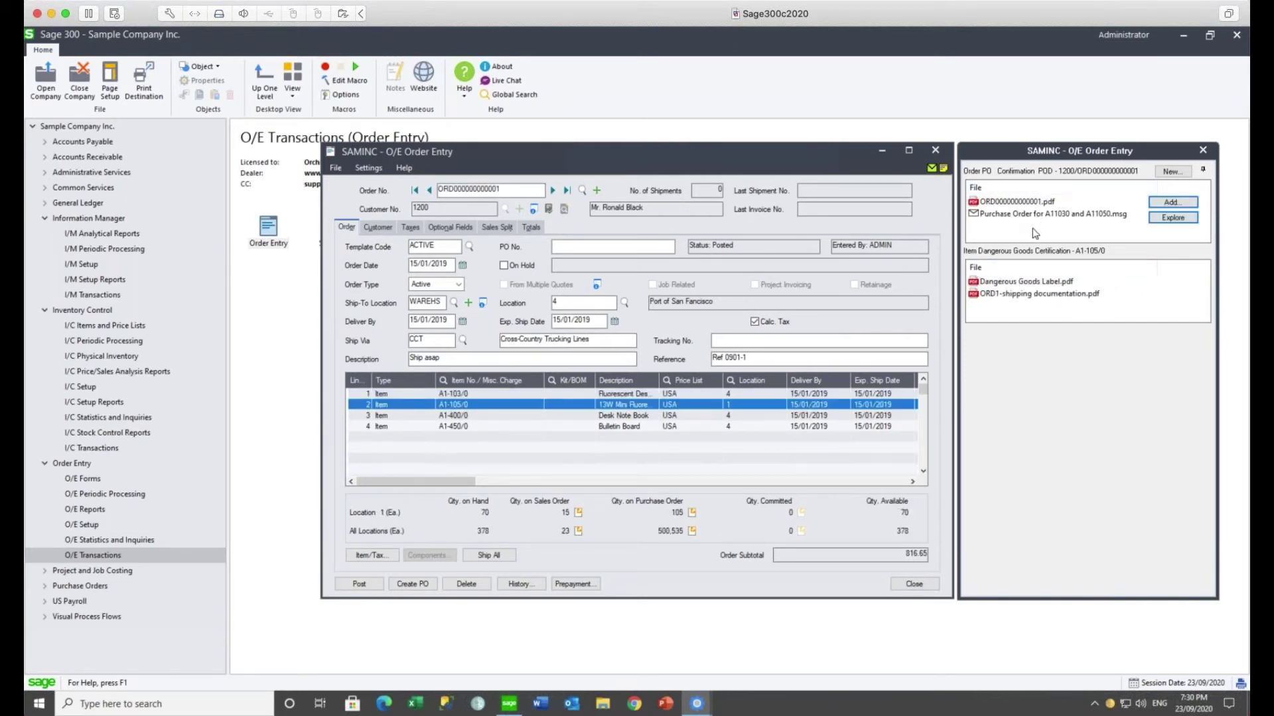
pyautogui.moveTo(1026, 265)
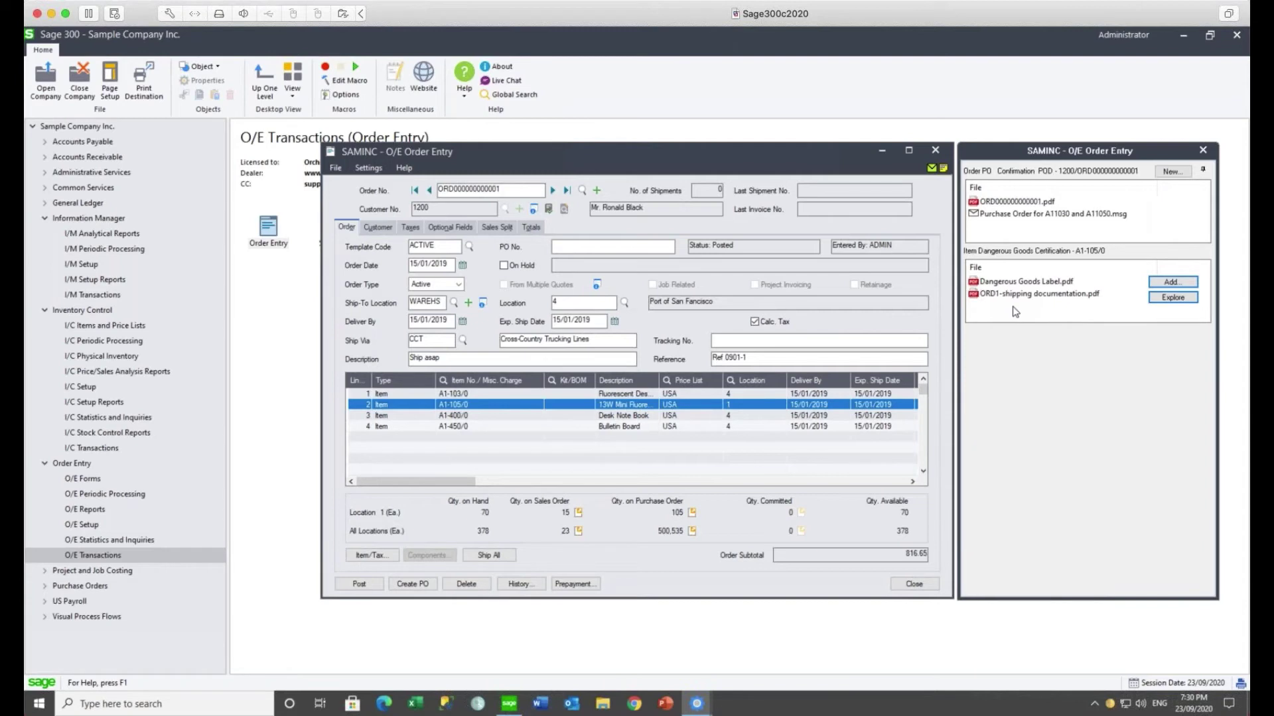
pyautogui.click(935, 151)
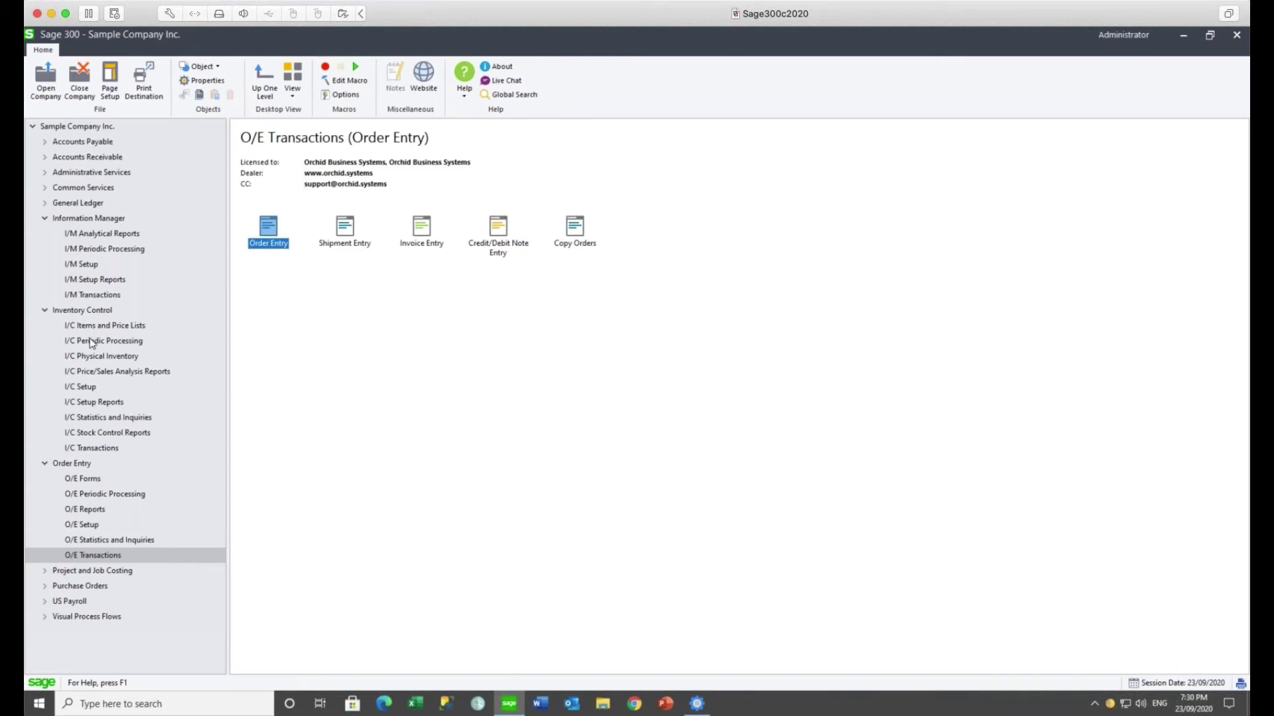
# - Reopen the I/M Options and review the details of the three PO1210 lines in turn
pyautogui.click(84, 265)
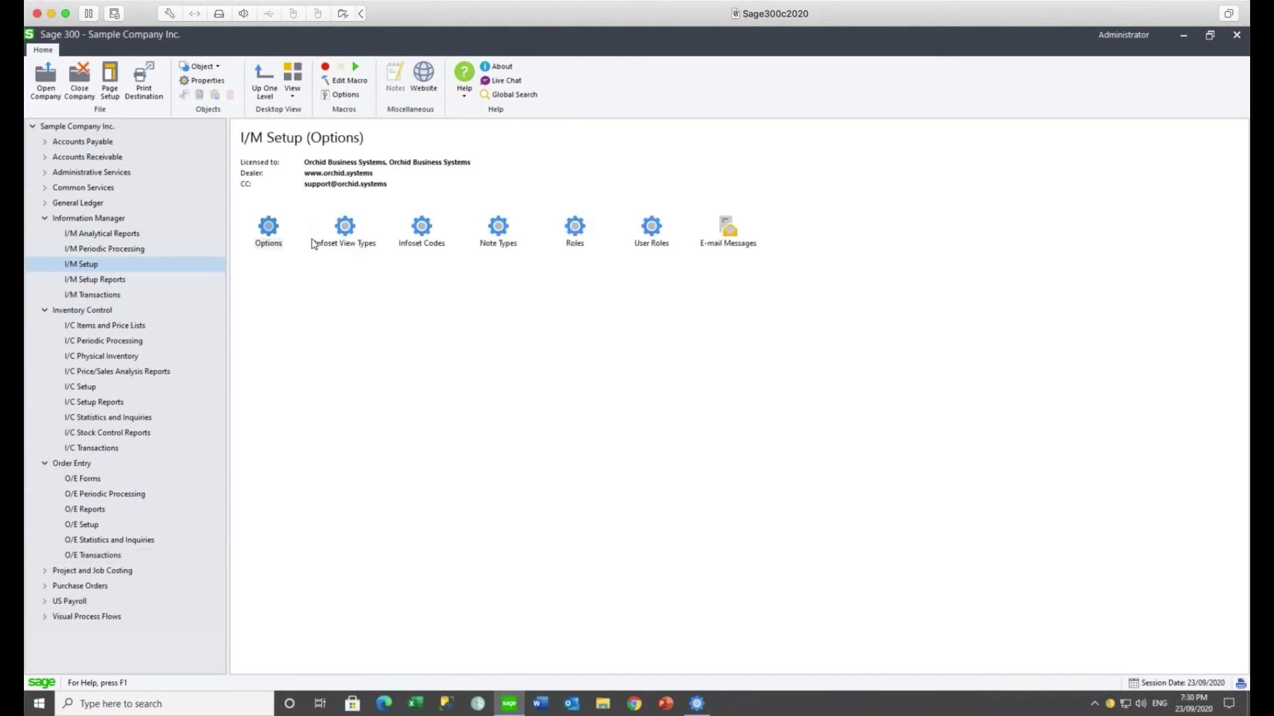
pyautogui.doubleClick(268, 229)
pyautogui.click(281, 408)
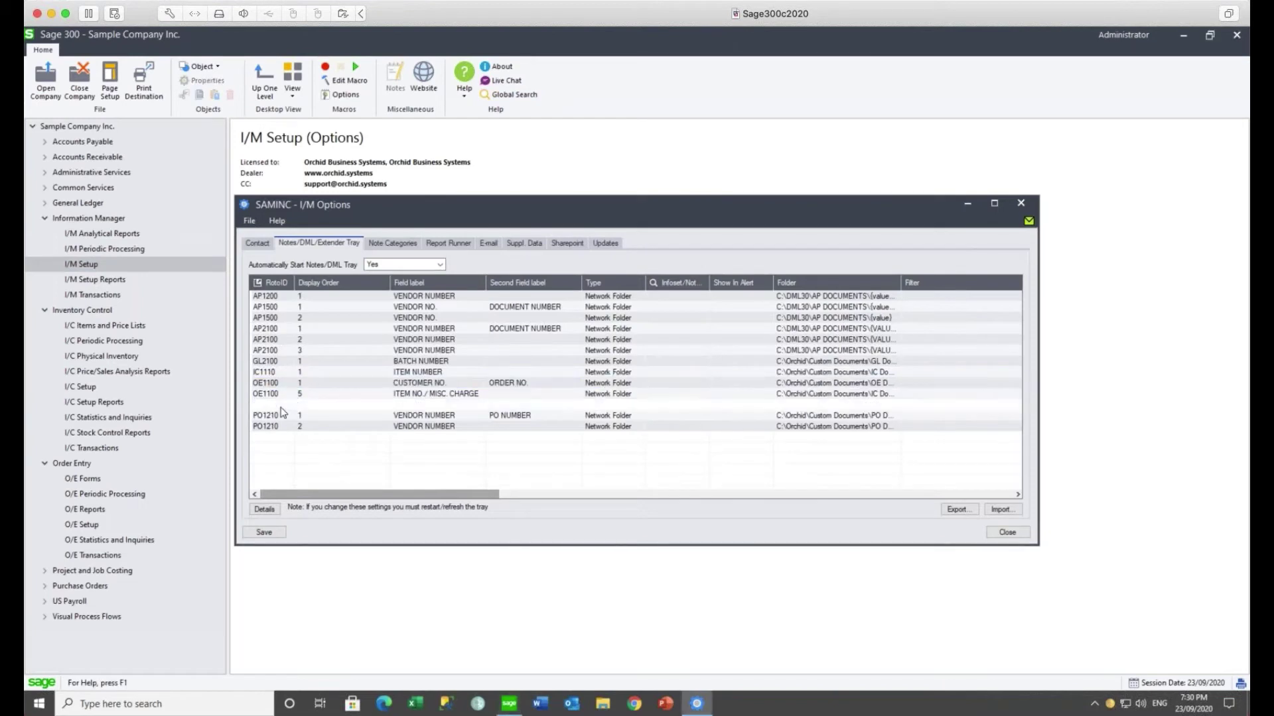
pyautogui.click(265, 510)
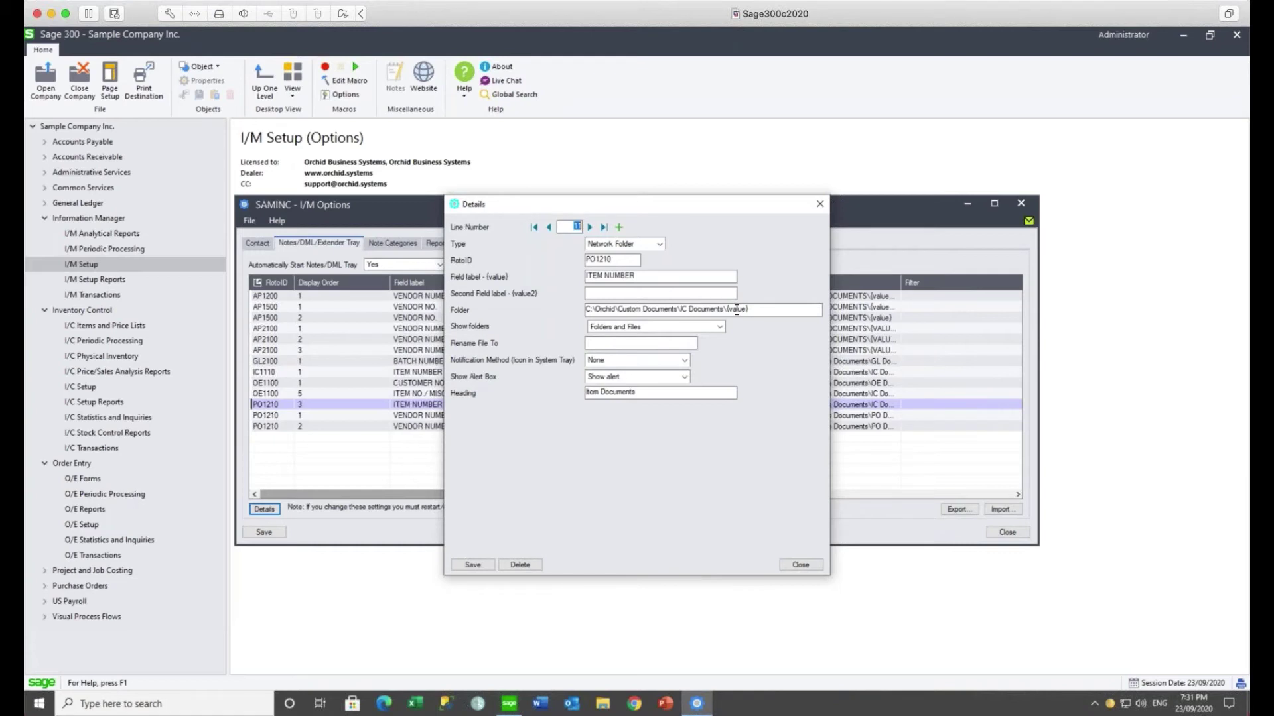
pyautogui.click(589, 228)
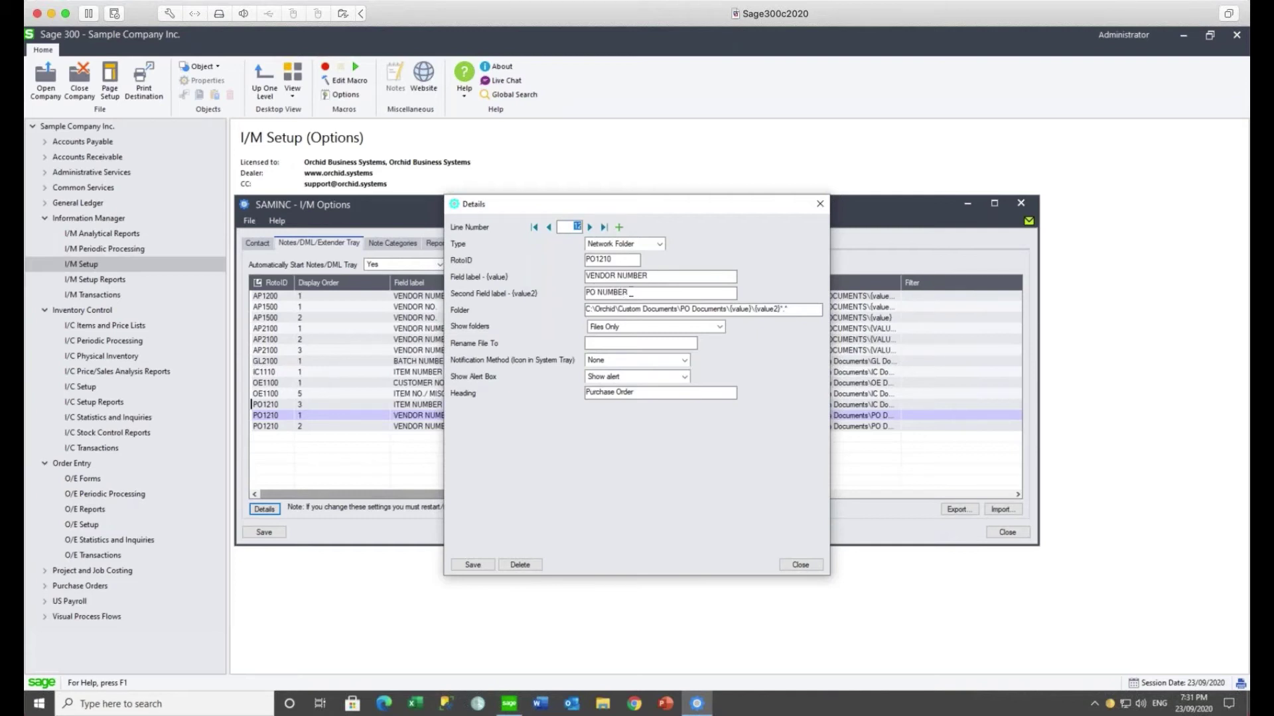
pyautogui.click(590, 228)
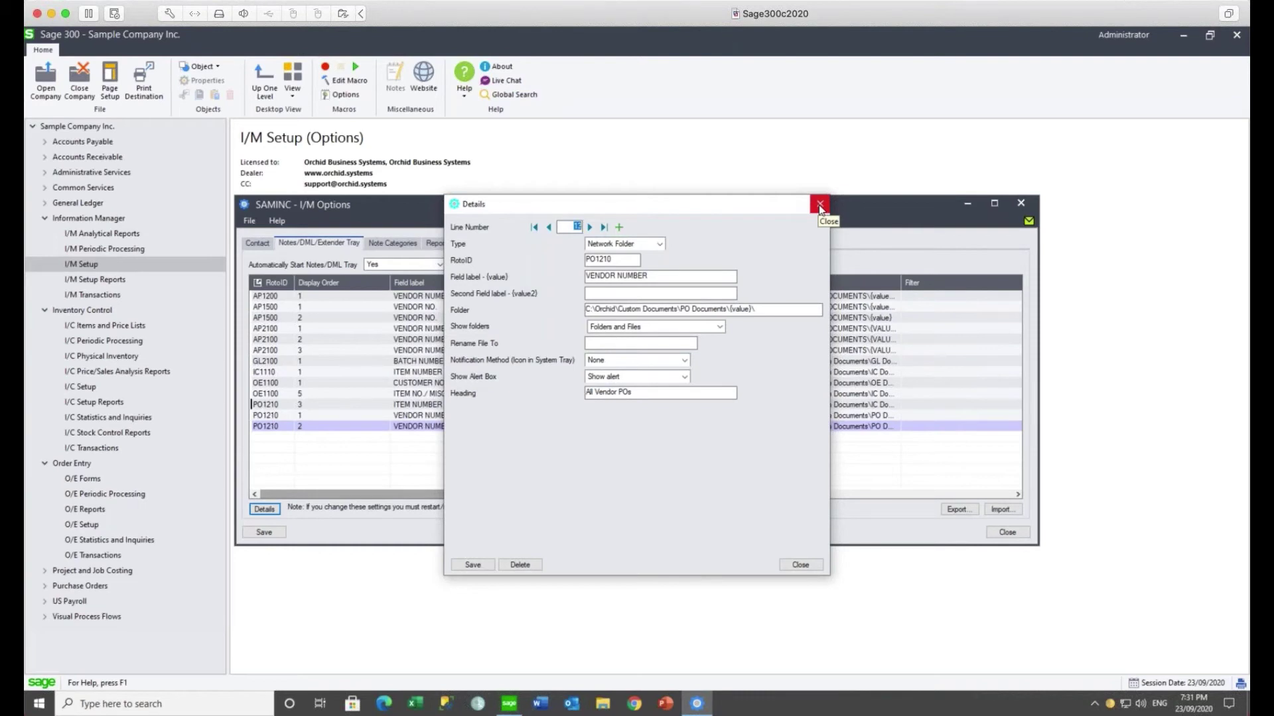
pyautogui.click(819, 205)
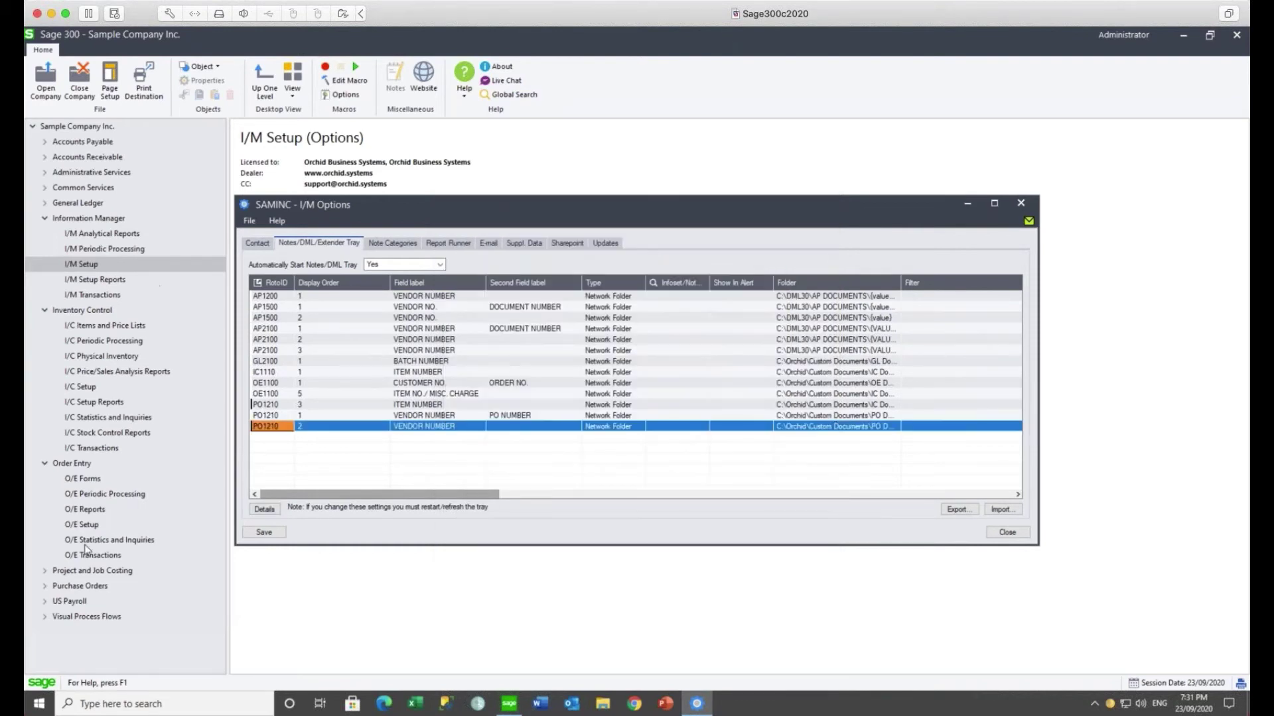
# - Load the first purchase order in P/O Purchase Order Entry, check its linked order, vendor and item documents, including item A1-103/0, and close the screen
pyautogui.click(45, 586)
pyautogui.click(93, 663)
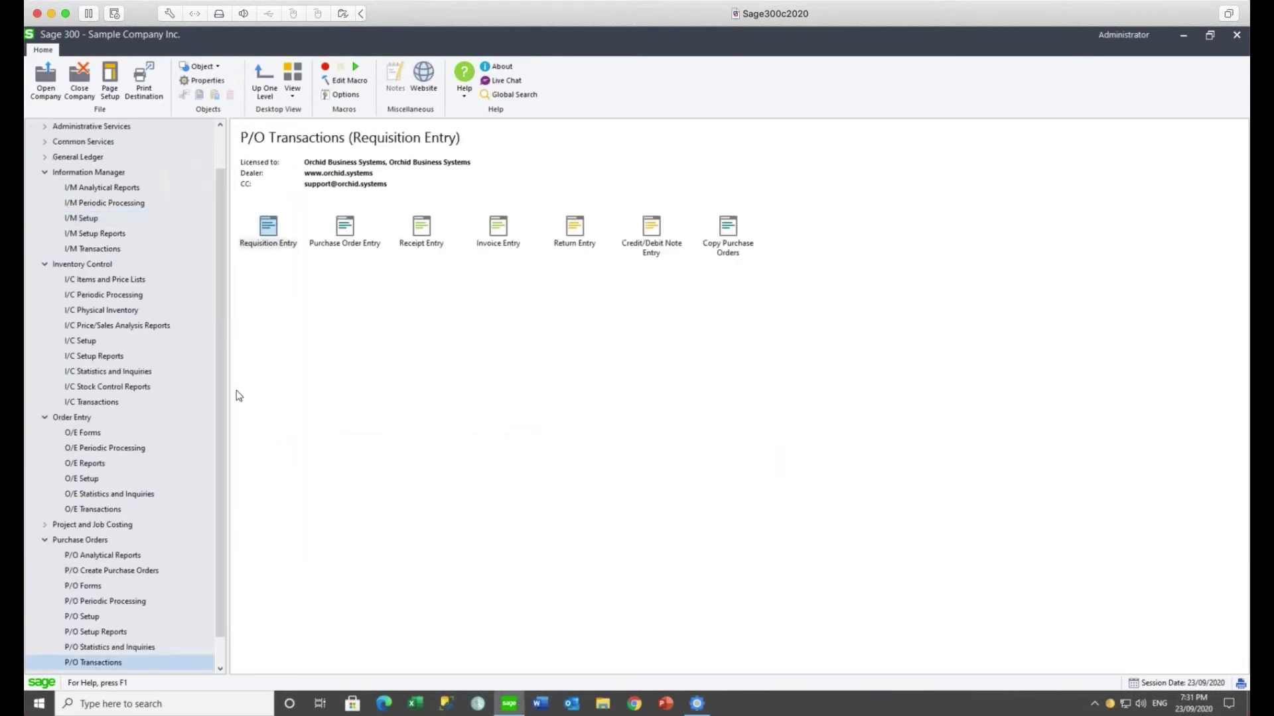
pyautogui.click(348, 232)
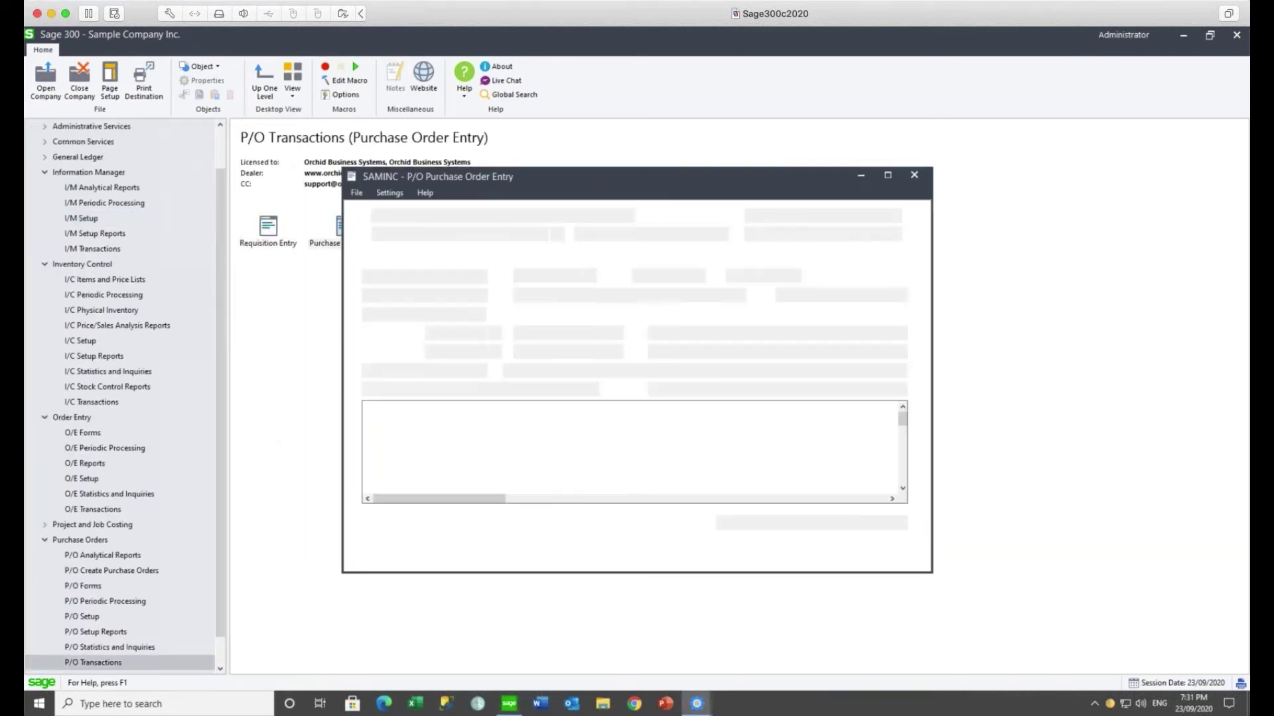
pyautogui.click(582, 216)
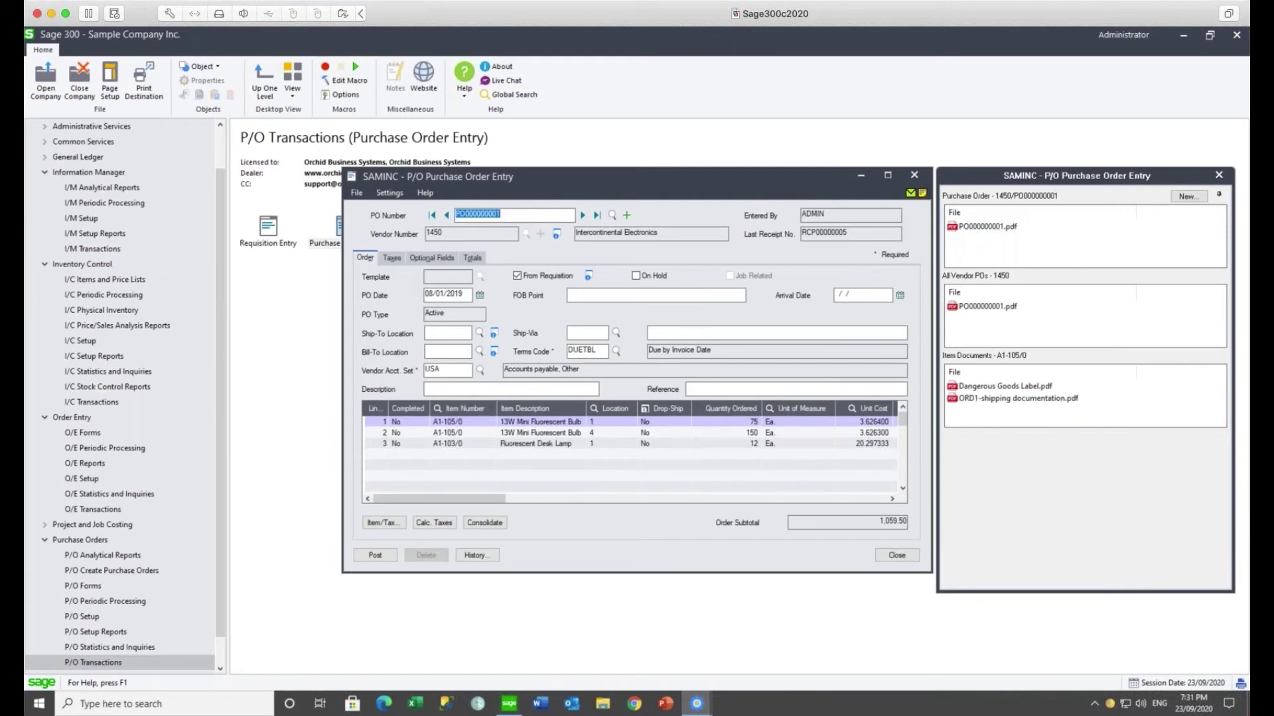
pyautogui.moveTo(980, 320)
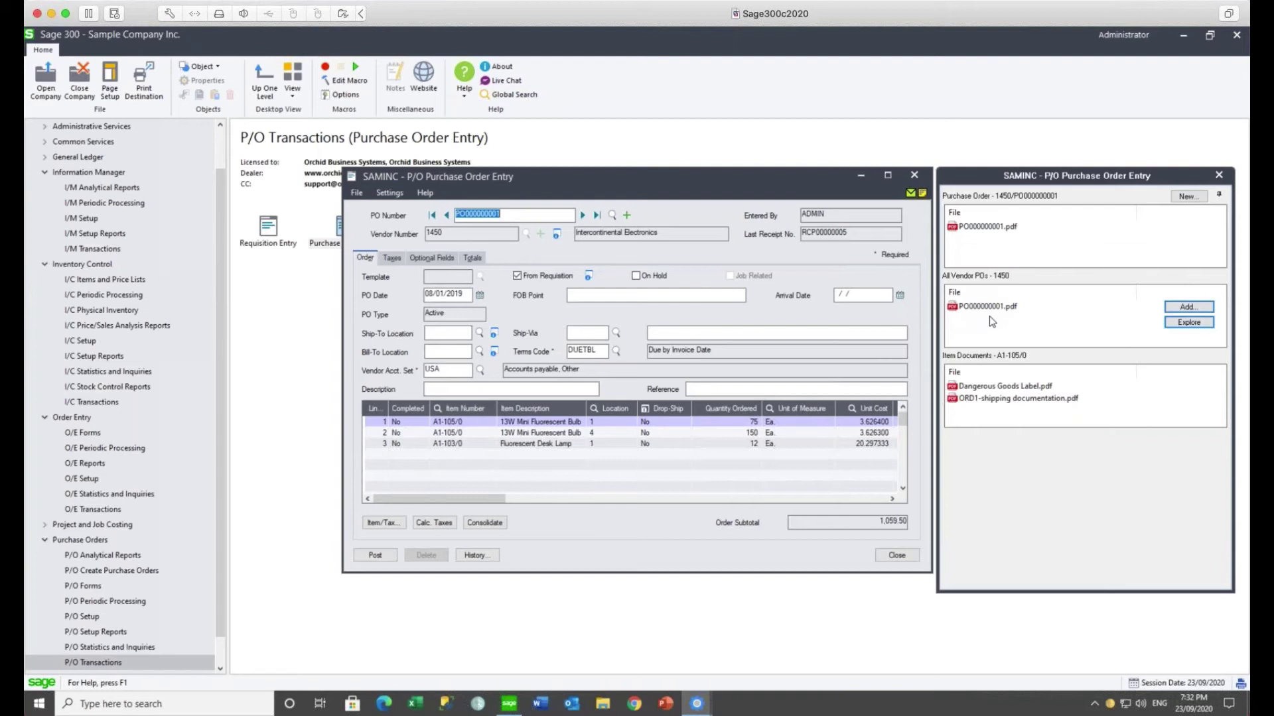
pyautogui.moveTo(993, 396)
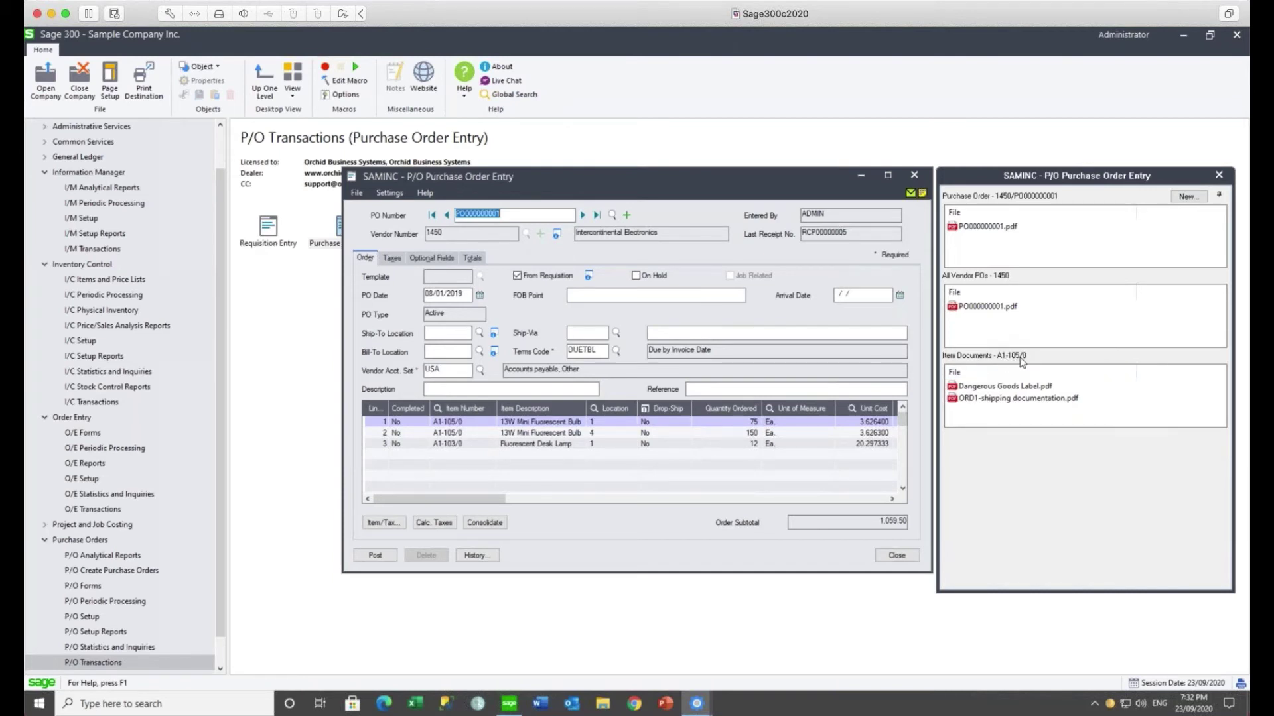
pyautogui.click(450, 445)
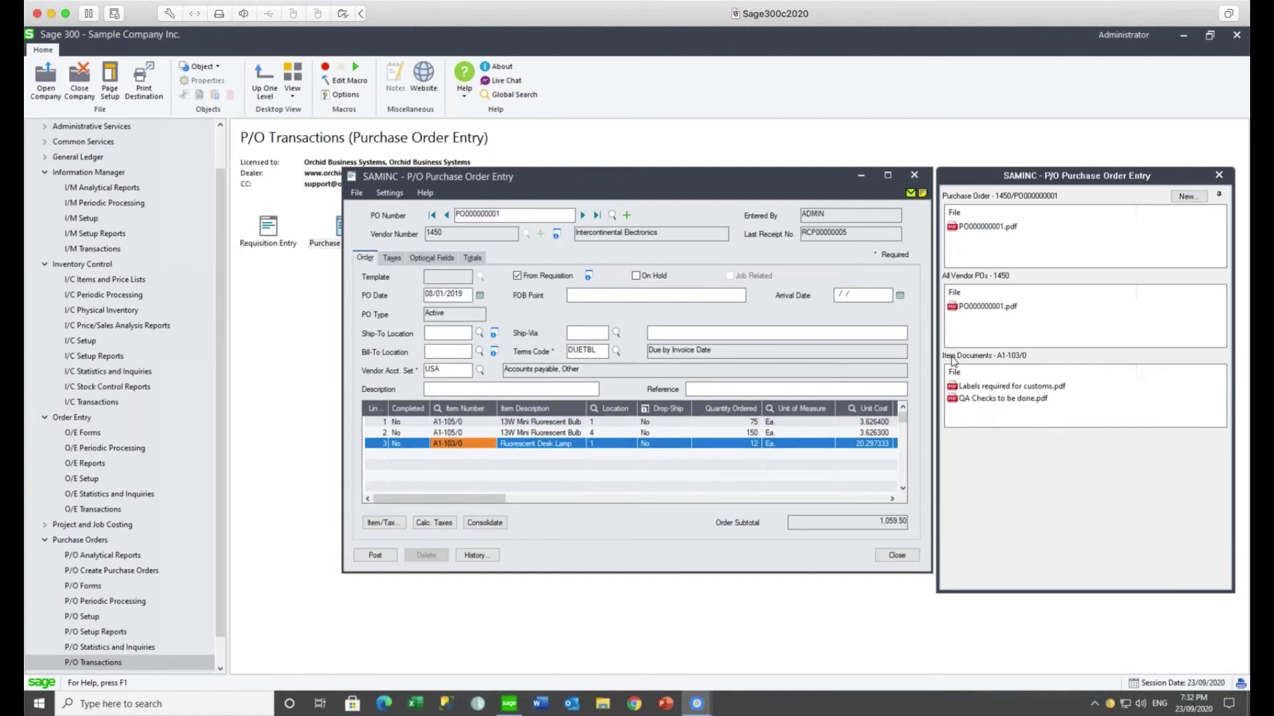
pyautogui.click(912, 176)
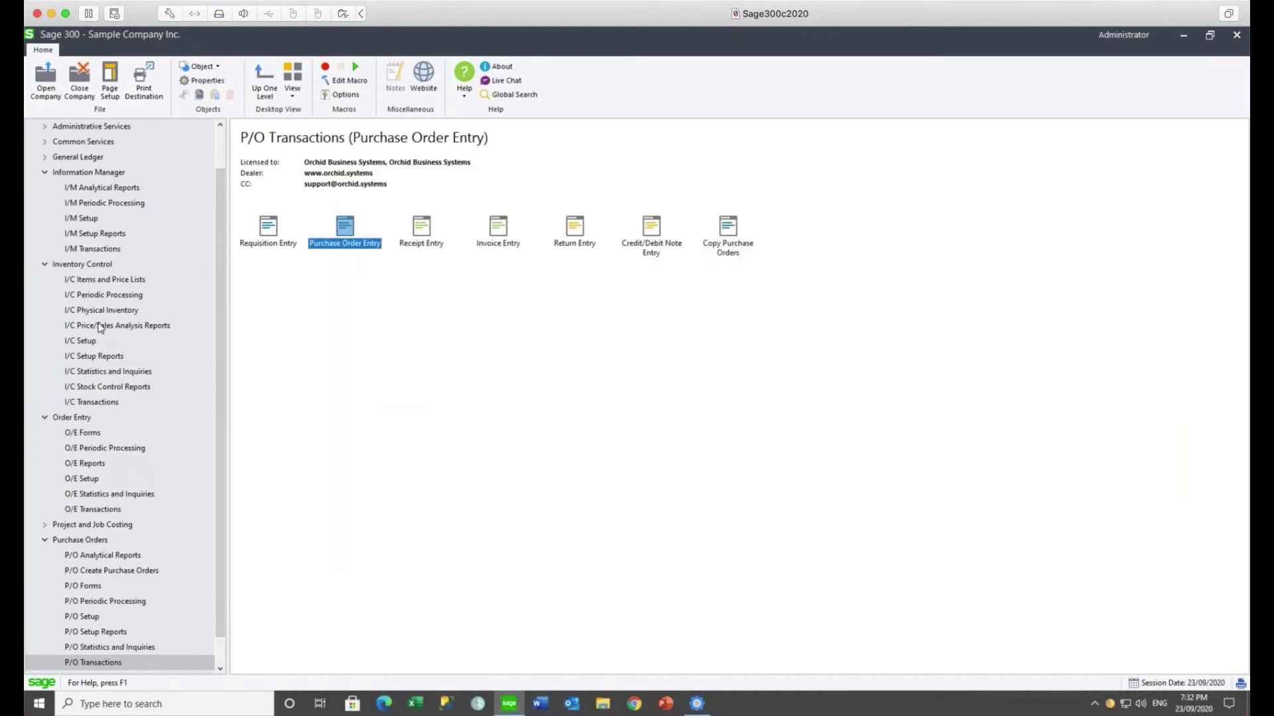
# - Review the field label and folder path of the GL2100 BATCH NUMBER line in the I/M Options, and close the options
pyautogui.scroll(3, 92, 302)
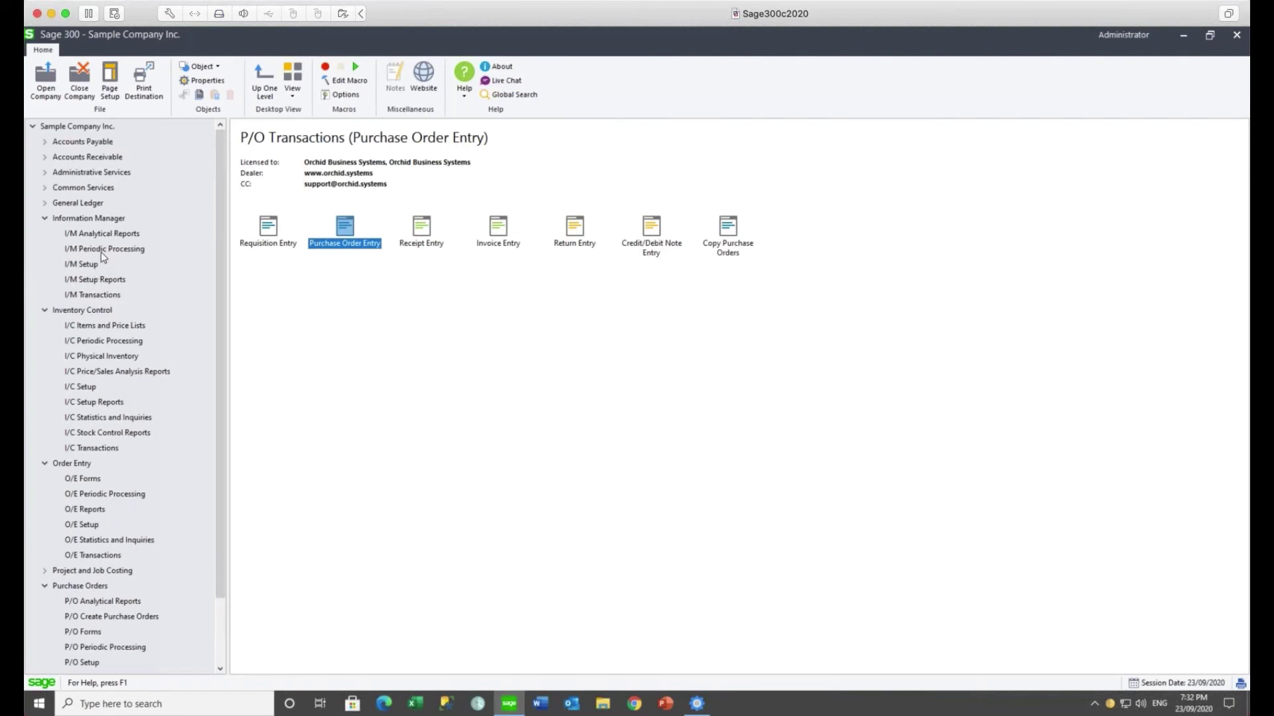
pyautogui.click(87, 267)
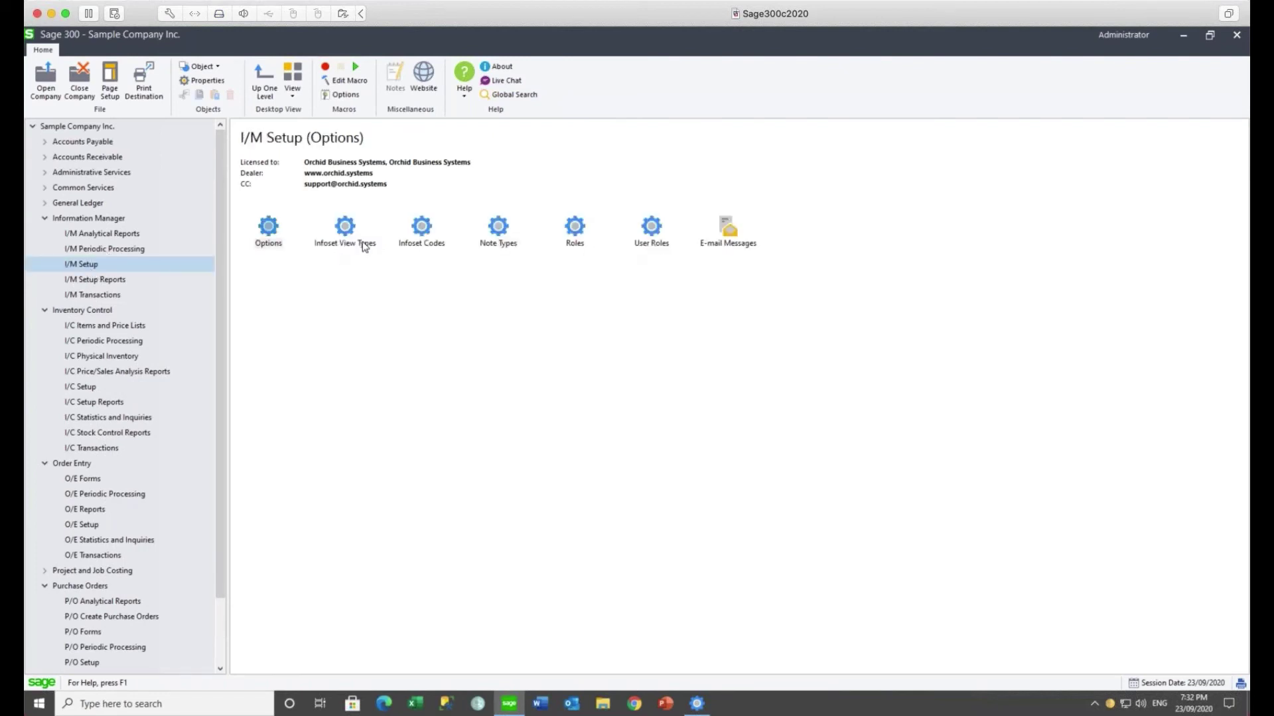
pyautogui.click(266, 232)
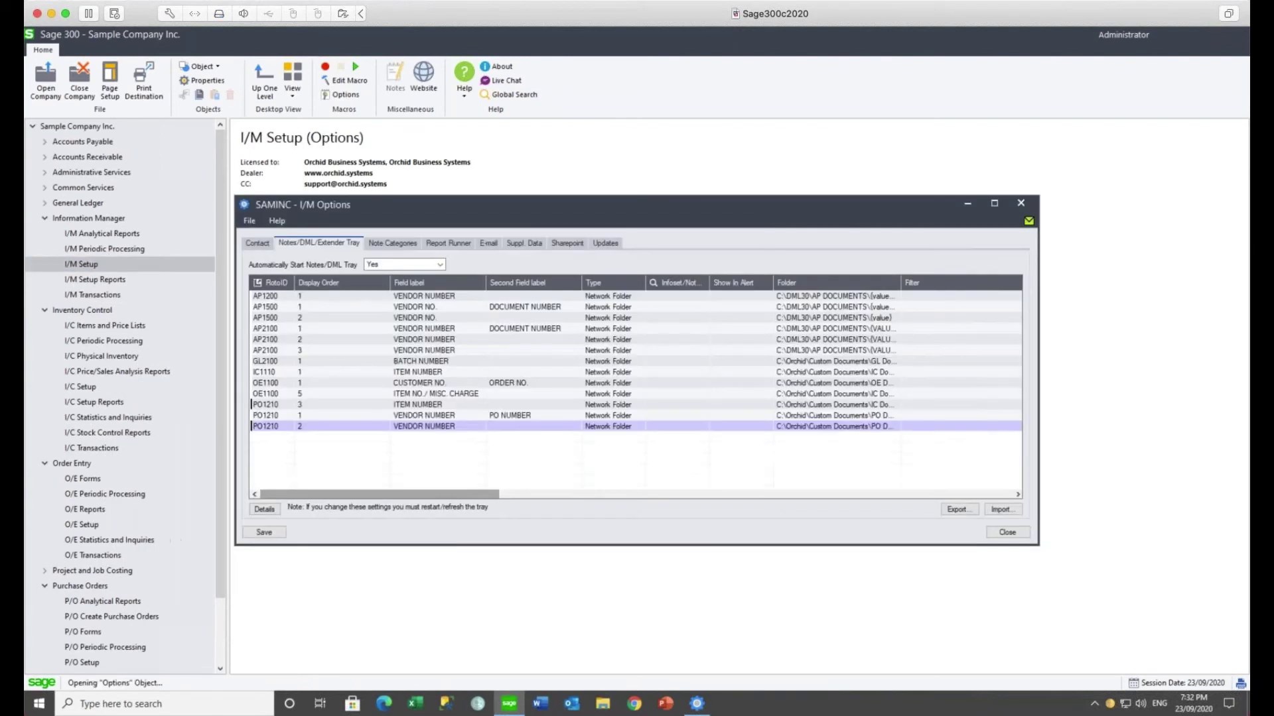
pyautogui.click(281, 363)
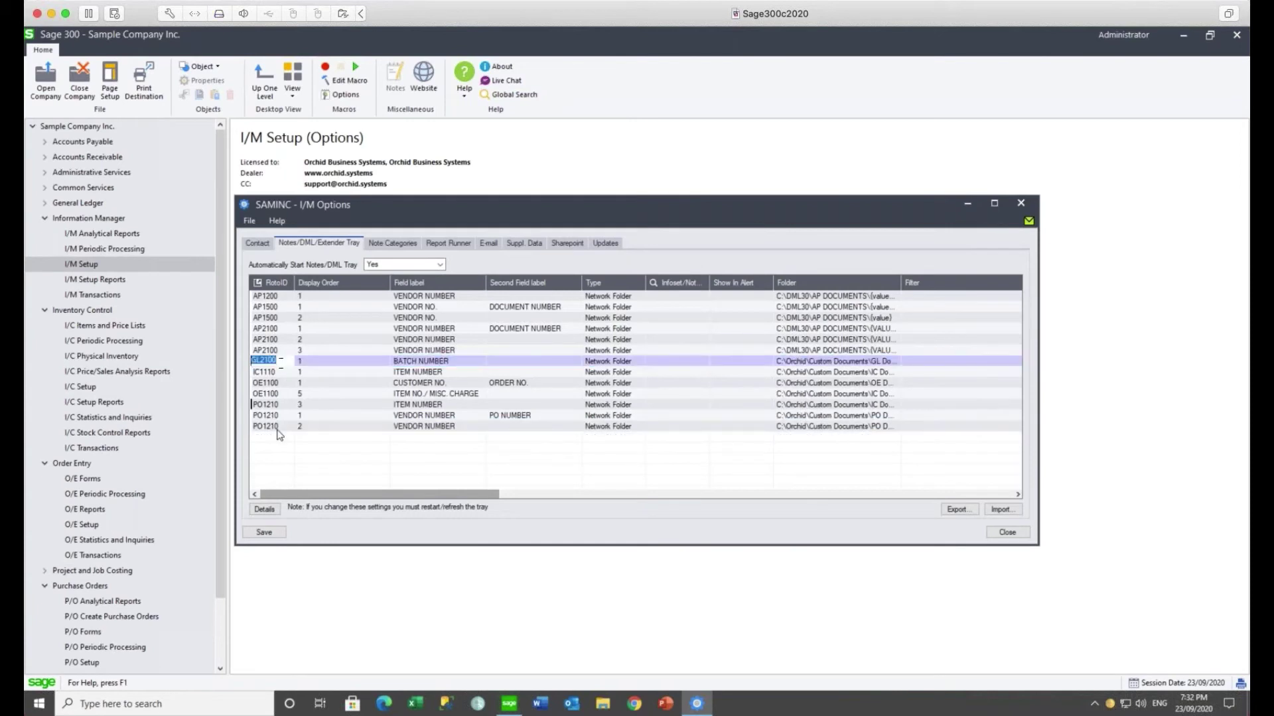
pyautogui.click(267, 510)
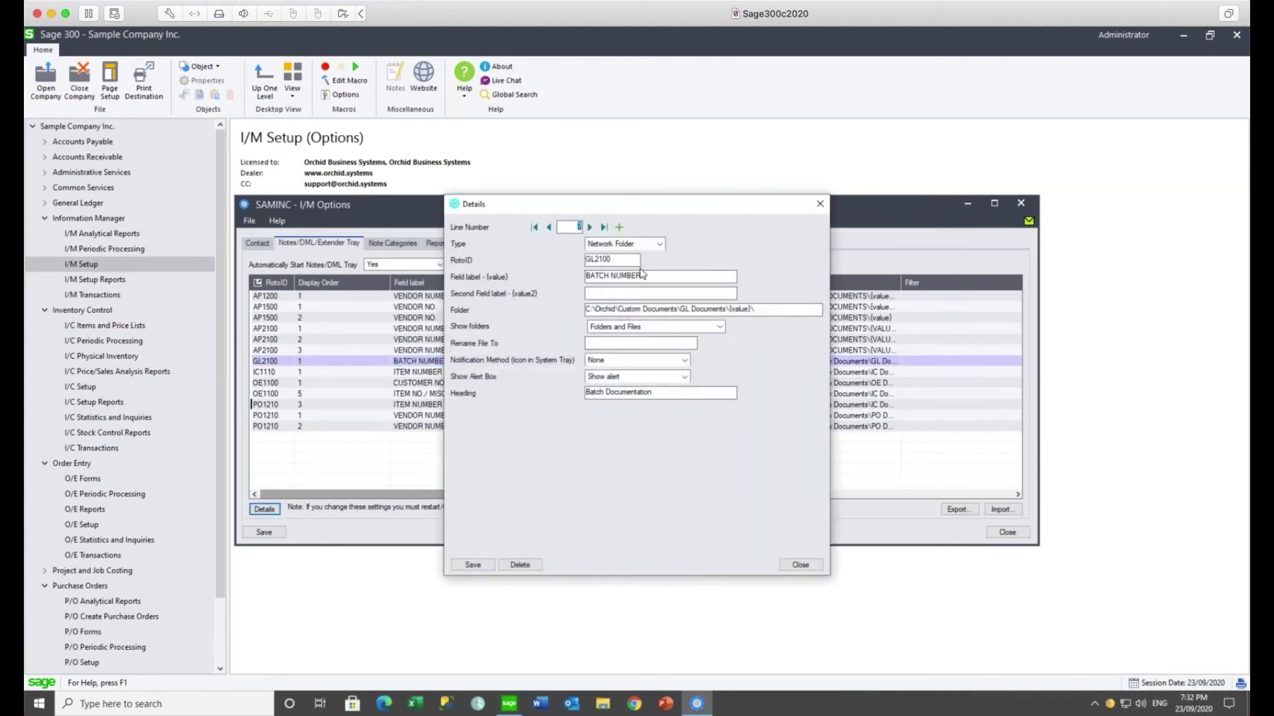
pyautogui.moveTo(647, 276); pyautogui.dragTo(576, 277)
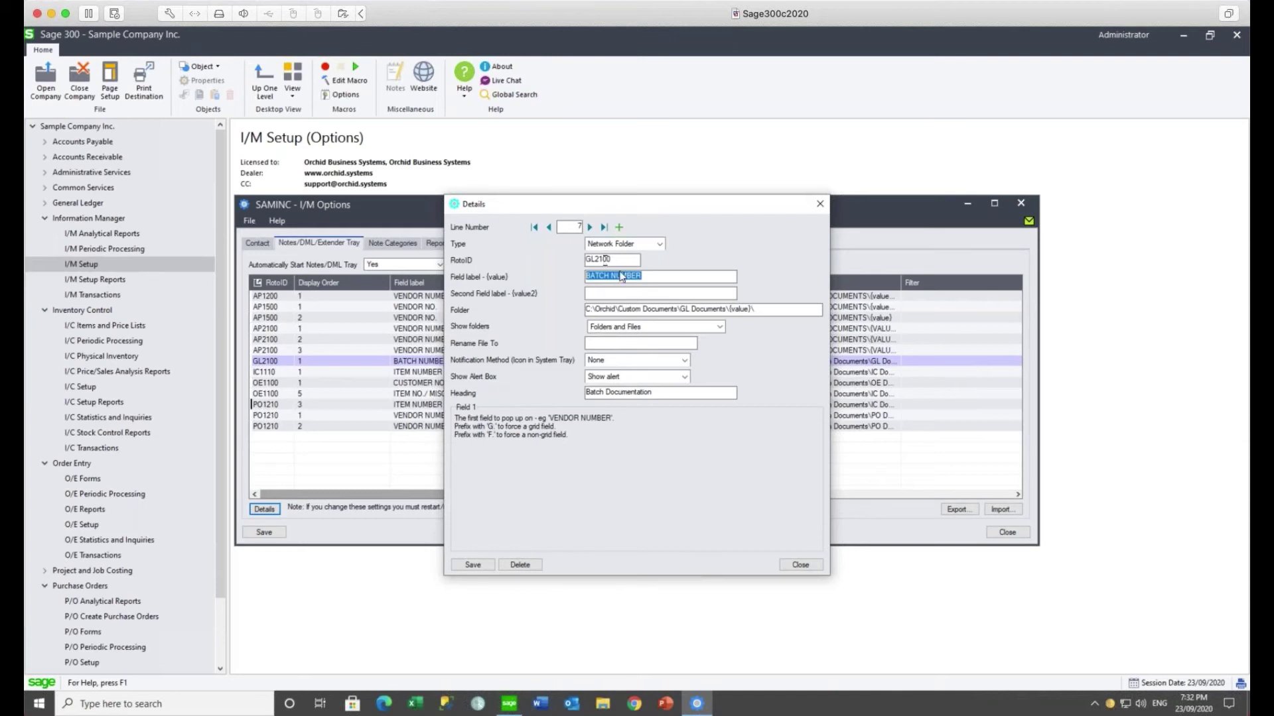
pyautogui.moveTo(643, 275); pyautogui.dragTo(581, 276)
pyautogui.moveTo(751, 310); pyautogui.dragTo(729, 306)
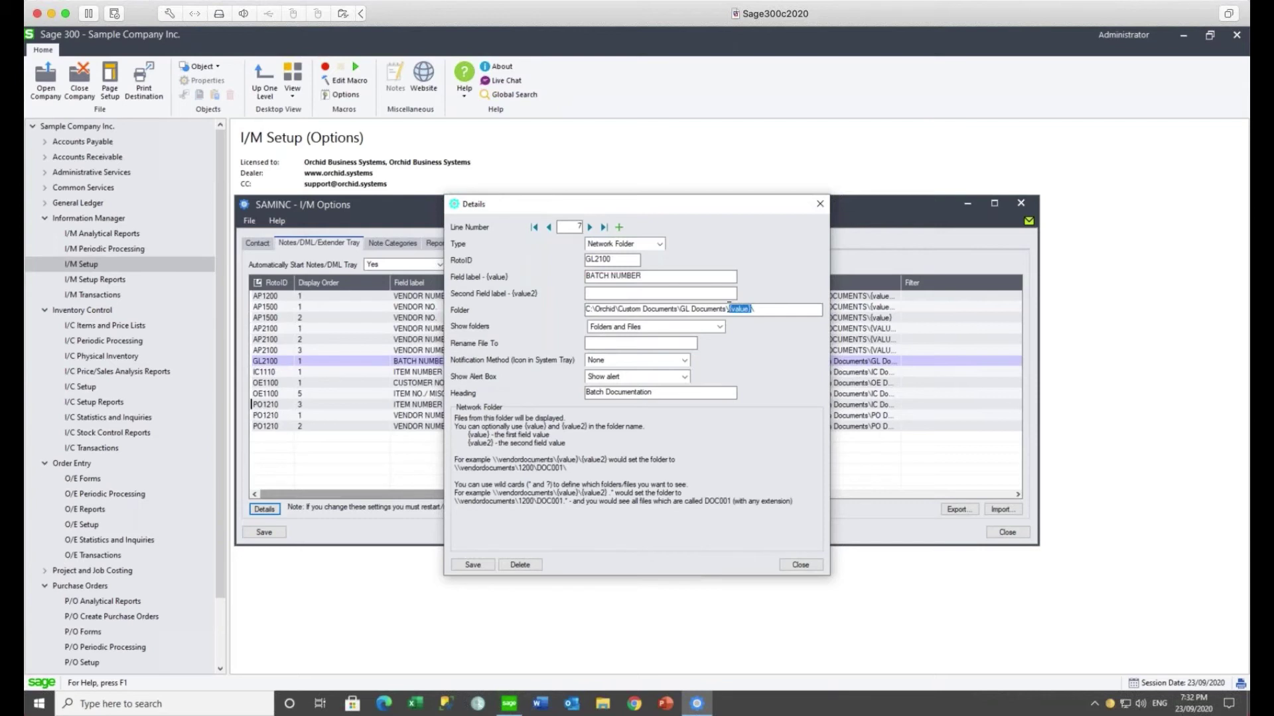
pyautogui.click(819, 203)
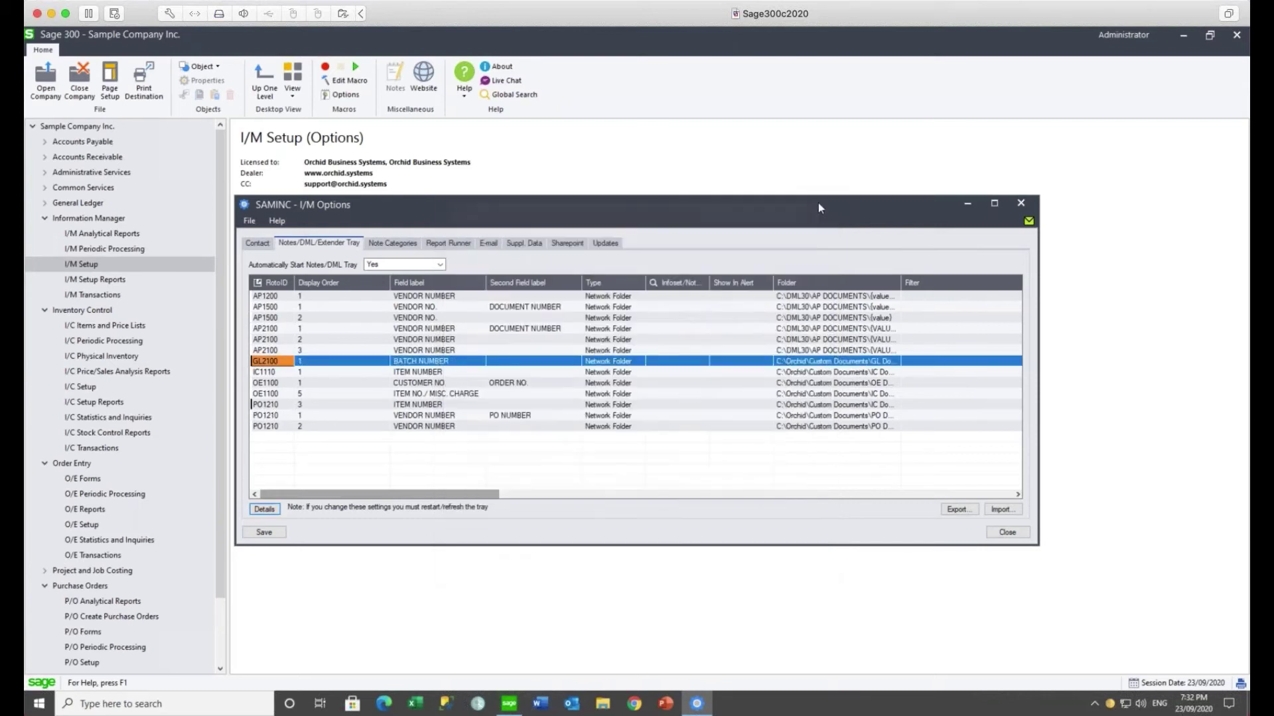
pyautogui.click(1022, 205)
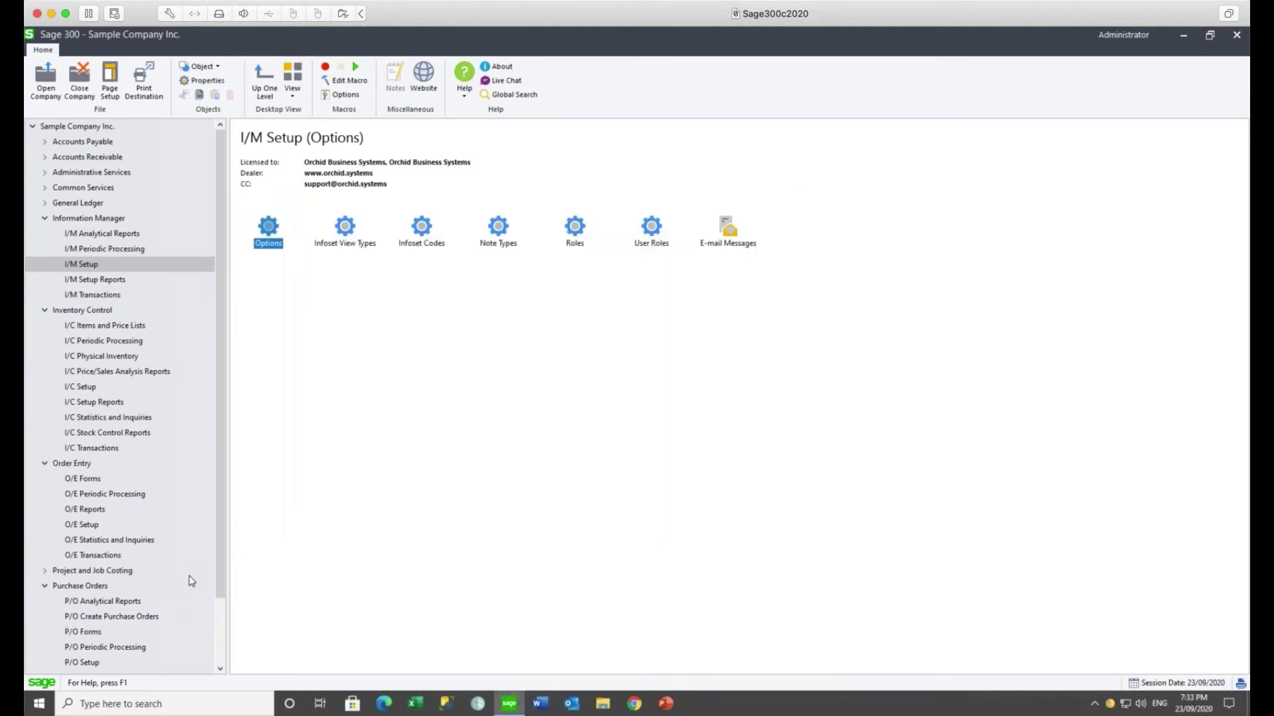
# - Open batch 000206 from the G/L Batch List, check its linked batch documentation, and close the journal entry and batch list
pyautogui.moveTo(218, 566); pyautogui.dragTo(216, 623)
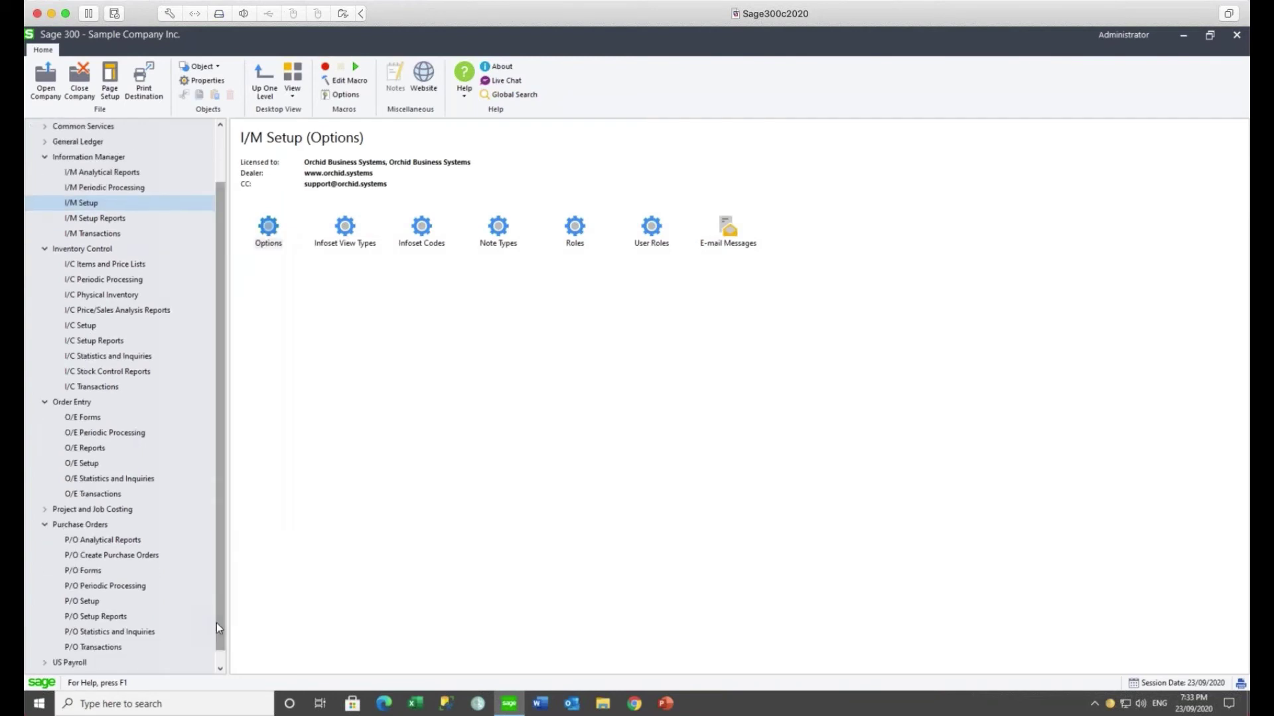
pyautogui.click(45, 141)
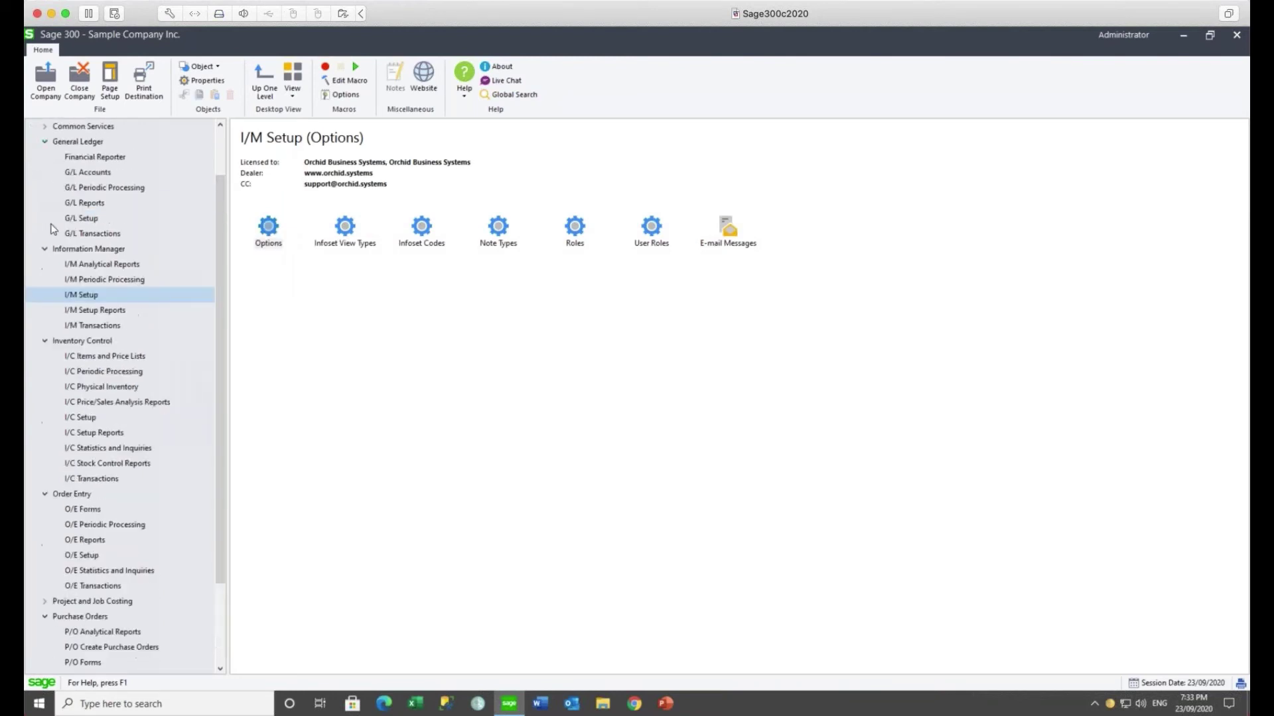
pyautogui.click(85, 235)
pyautogui.doubleClick(268, 236)
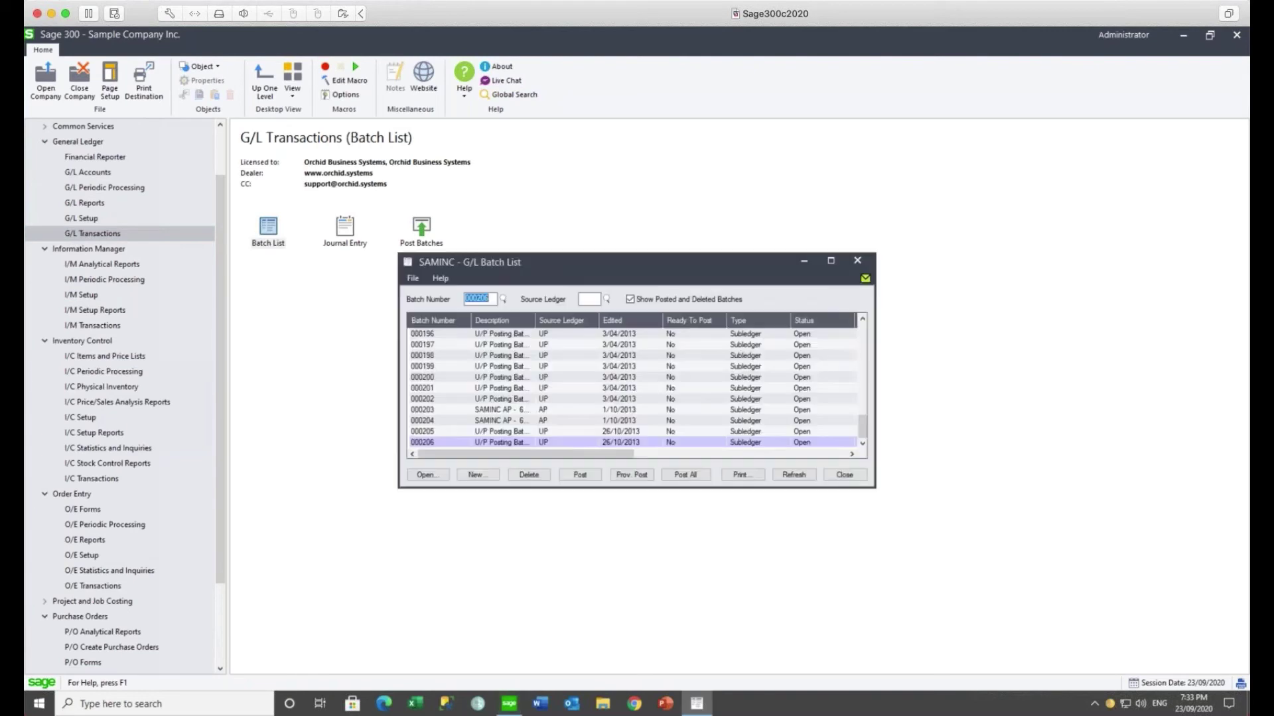
pyautogui.click(499, 443)
pyautogui.click(428, 475)
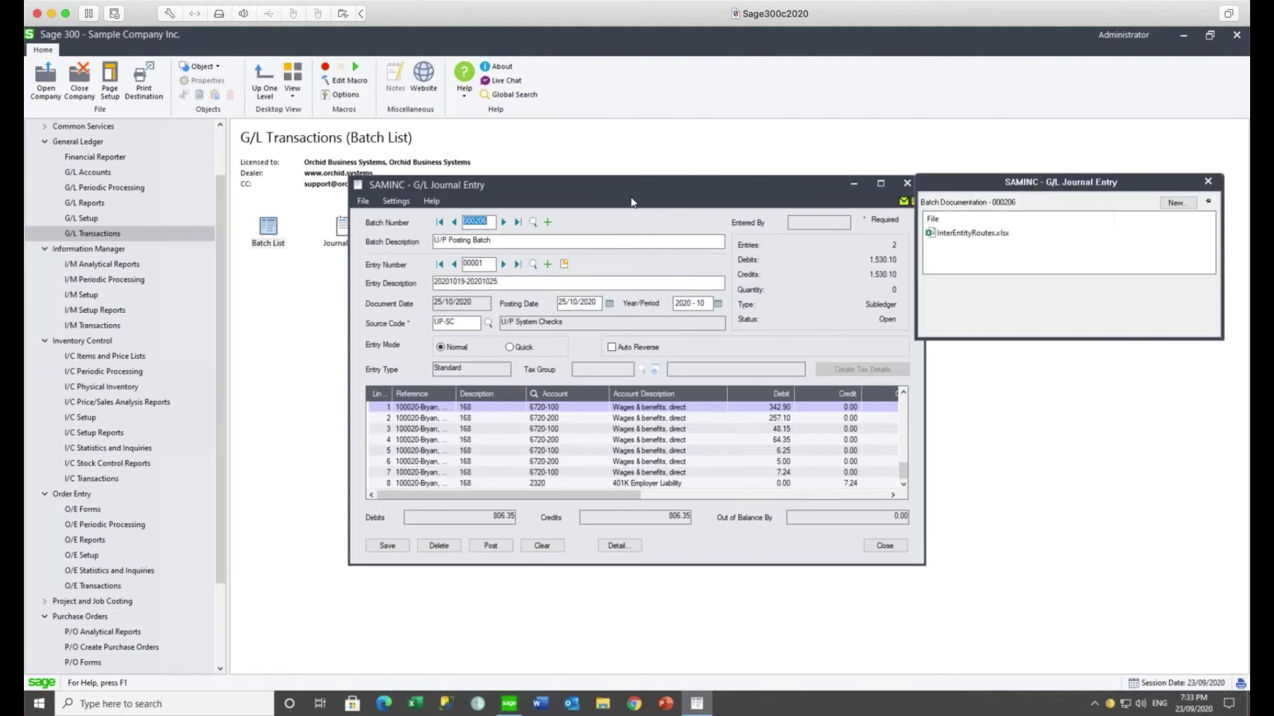
pyautogui.moveTo(971, 187); pyautogui.dragTo(983, 187)
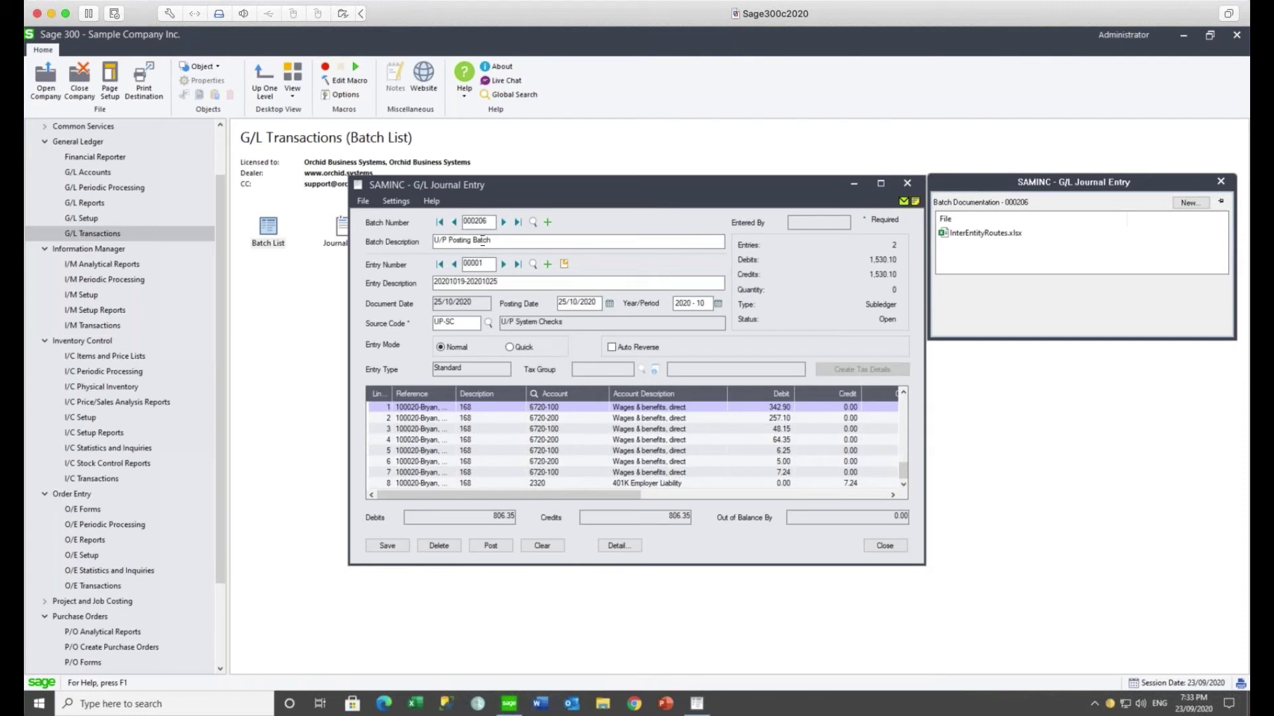
pyautogui.moveTo(1052, 231)
pyautogui.click(907, 184)
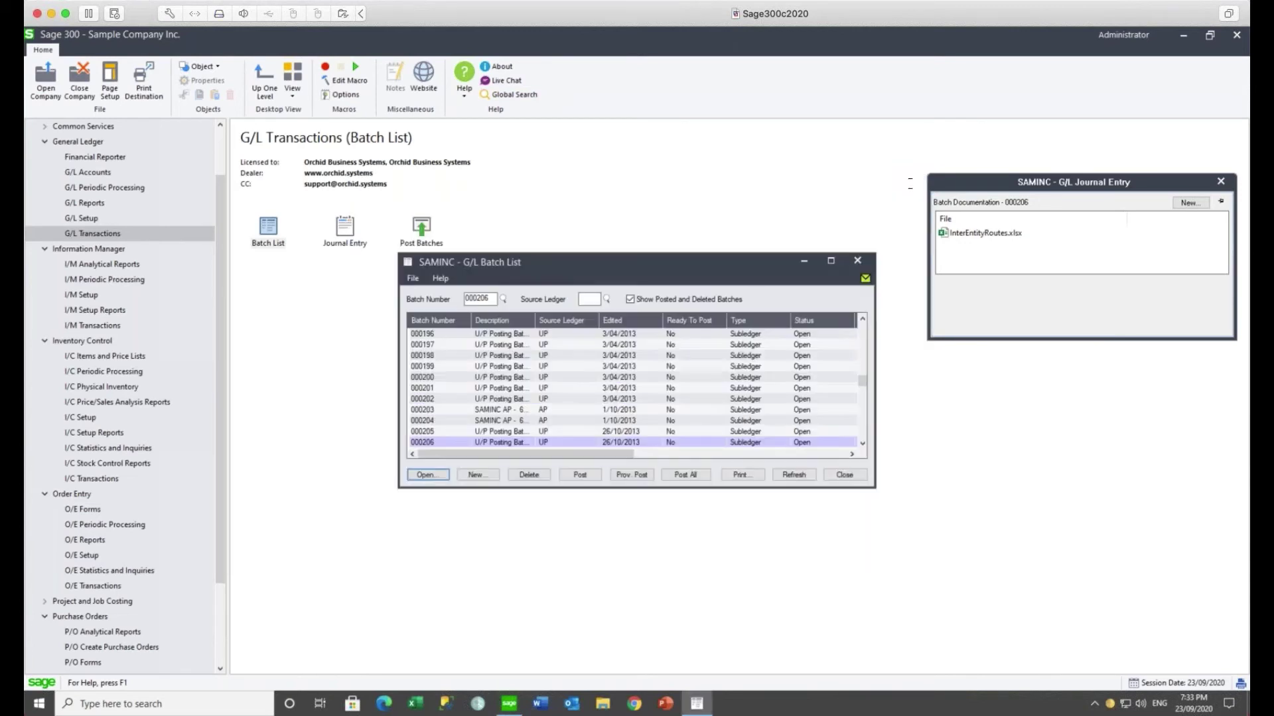
pyautogui.click(858, 261)
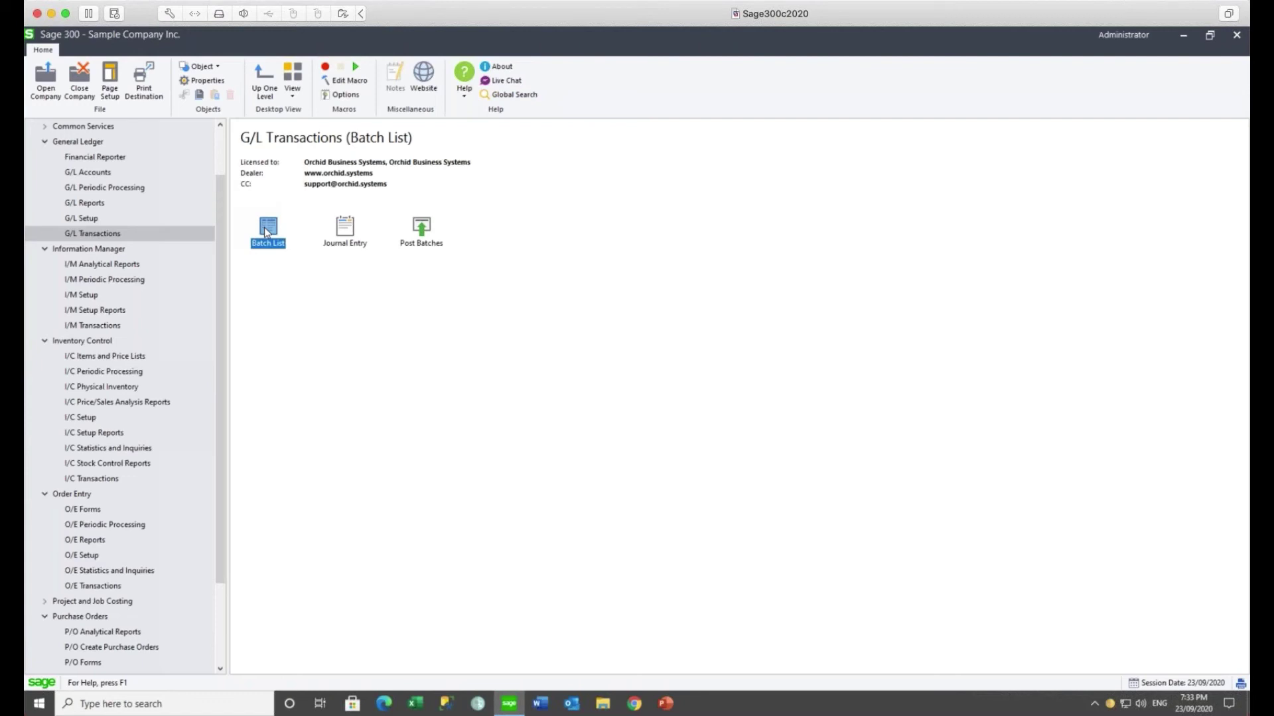
# - Look up the program ID in the properties of the G/L Journal Entry object, and close them
pyautogui.click(348, 234)
pyautogui.rightClick(346, 230)
pyautogui.click(383, 370)
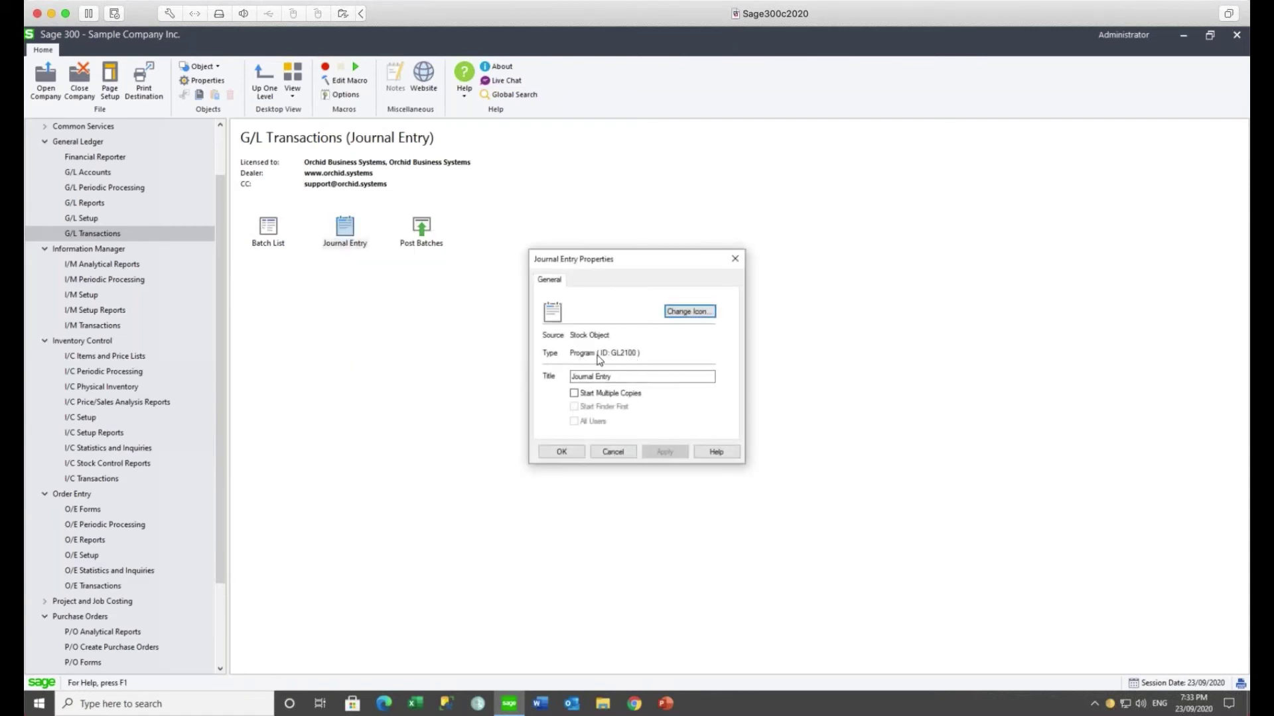
pyautogui.click(735, 265)
# - Show the G/L Transactions objects in the Details view to read their program IDs, and restore the Icons view
pyautogui.click(295, 85)
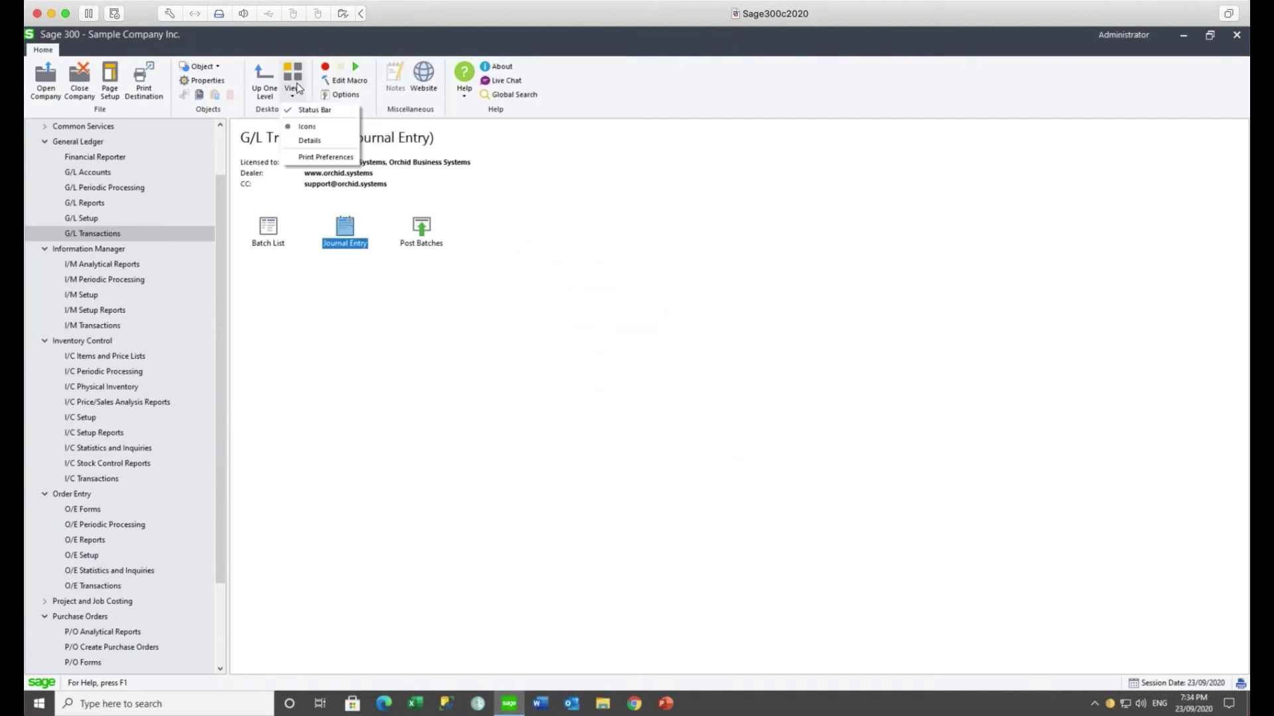
pyautogui.click(309, 141)
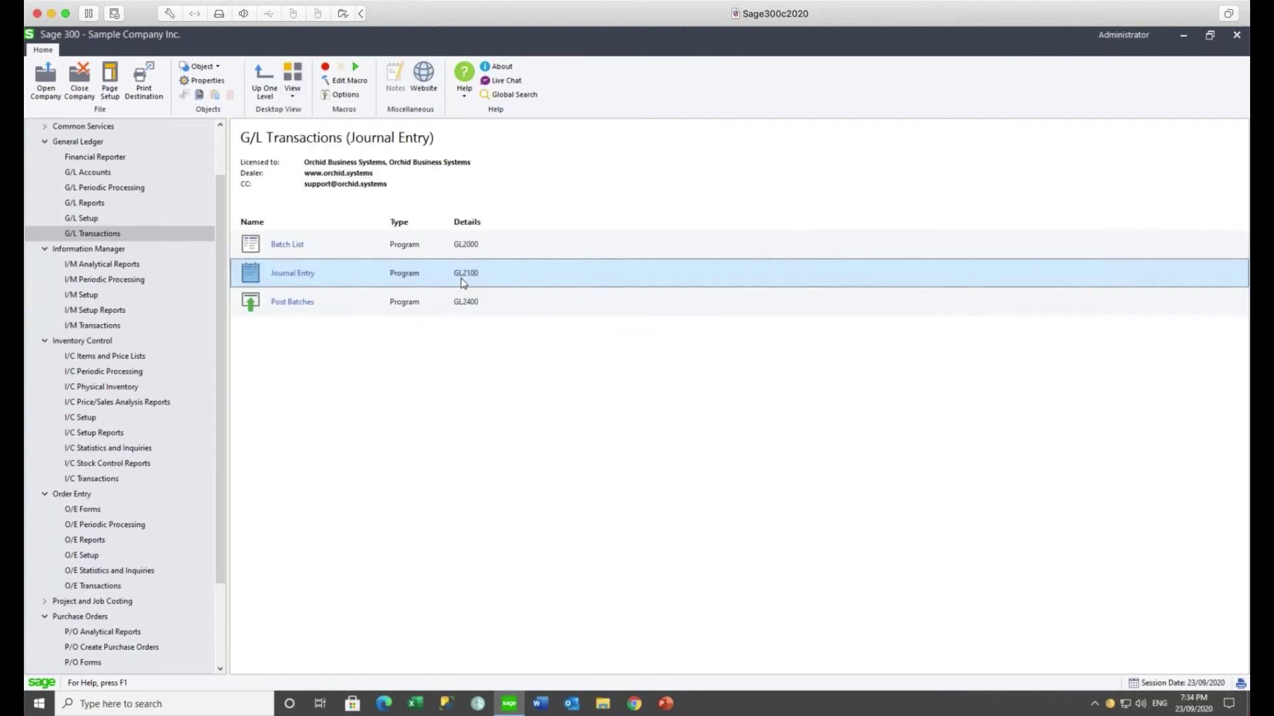
pyautogui.click(293, 96)
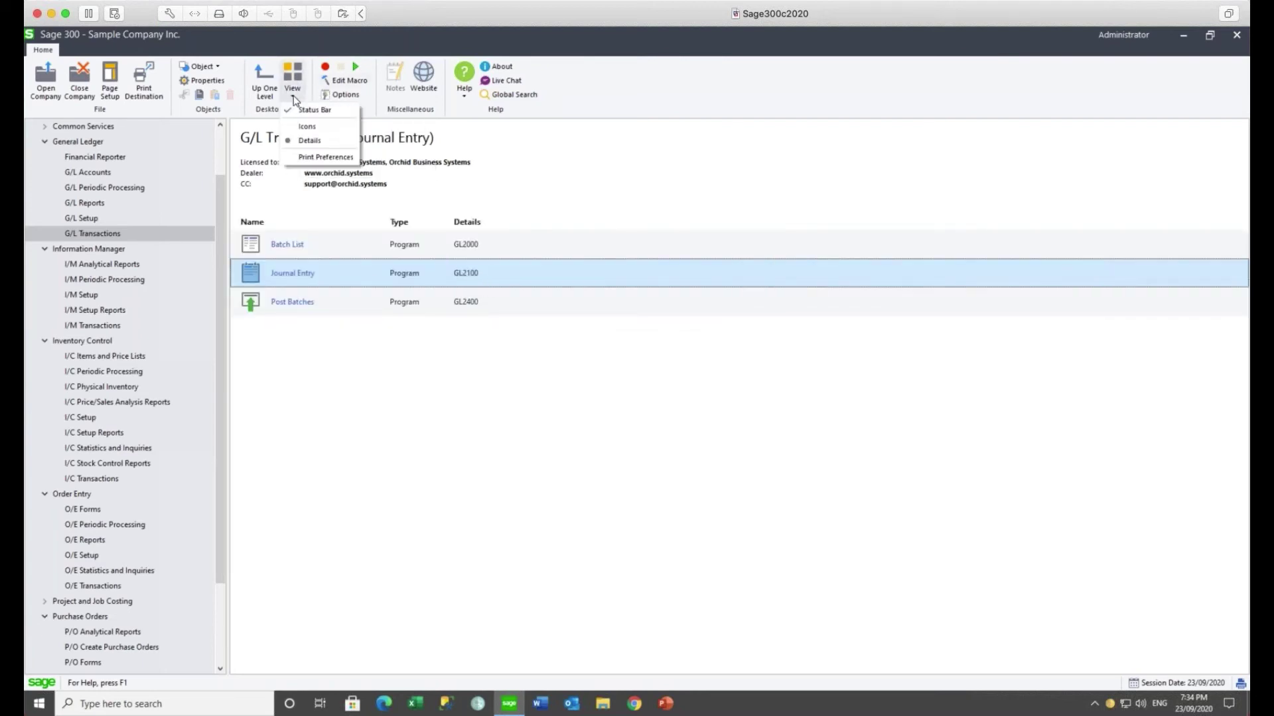
pyautogui.click(300, 127)
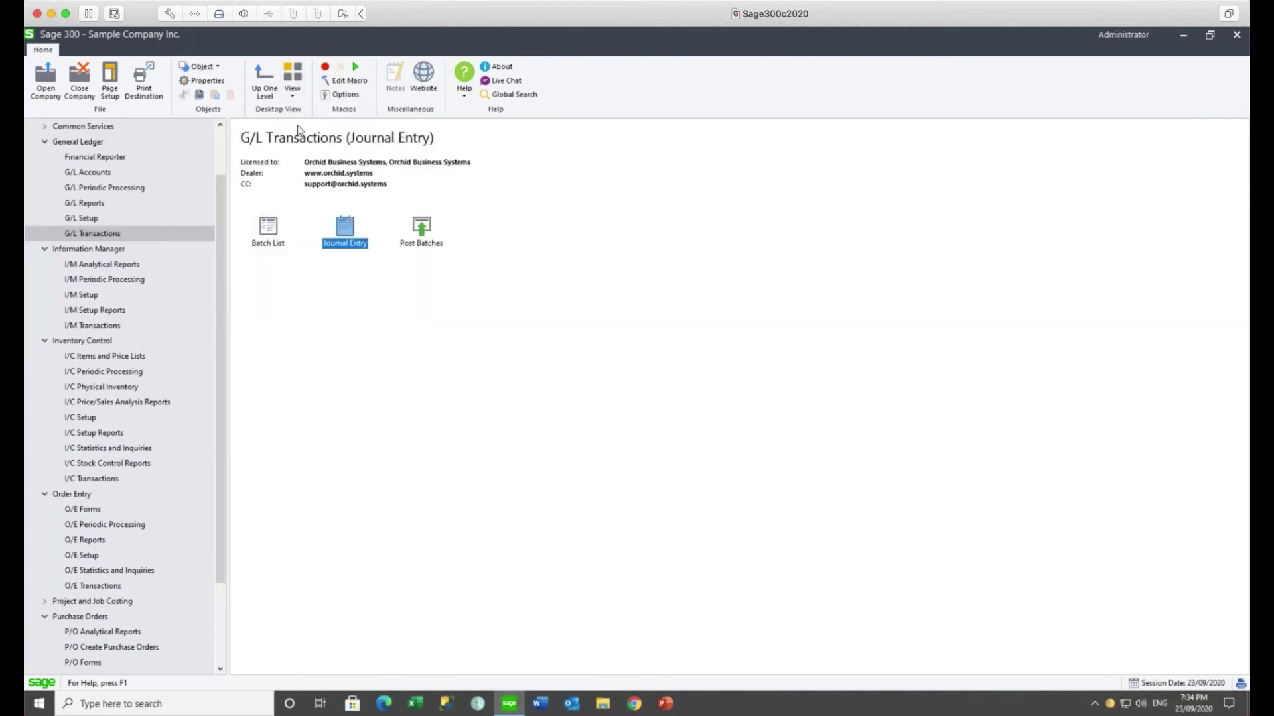
# - Open G/L Journal Entry with batch 000185 loaded, and display the Information Manager tray options beside it
pyautogui.doubleClick(345, 229)
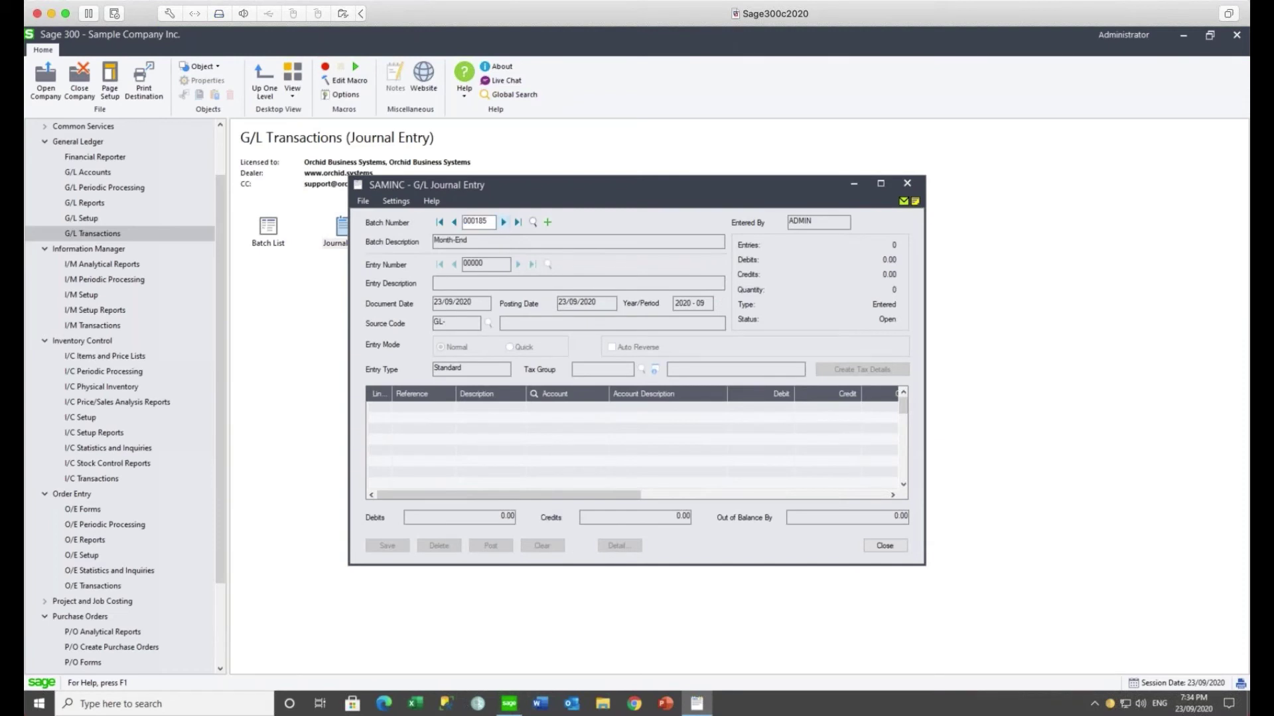
pyautogui.click(503, 222)
pyautogui.rightClick(1113, 707)
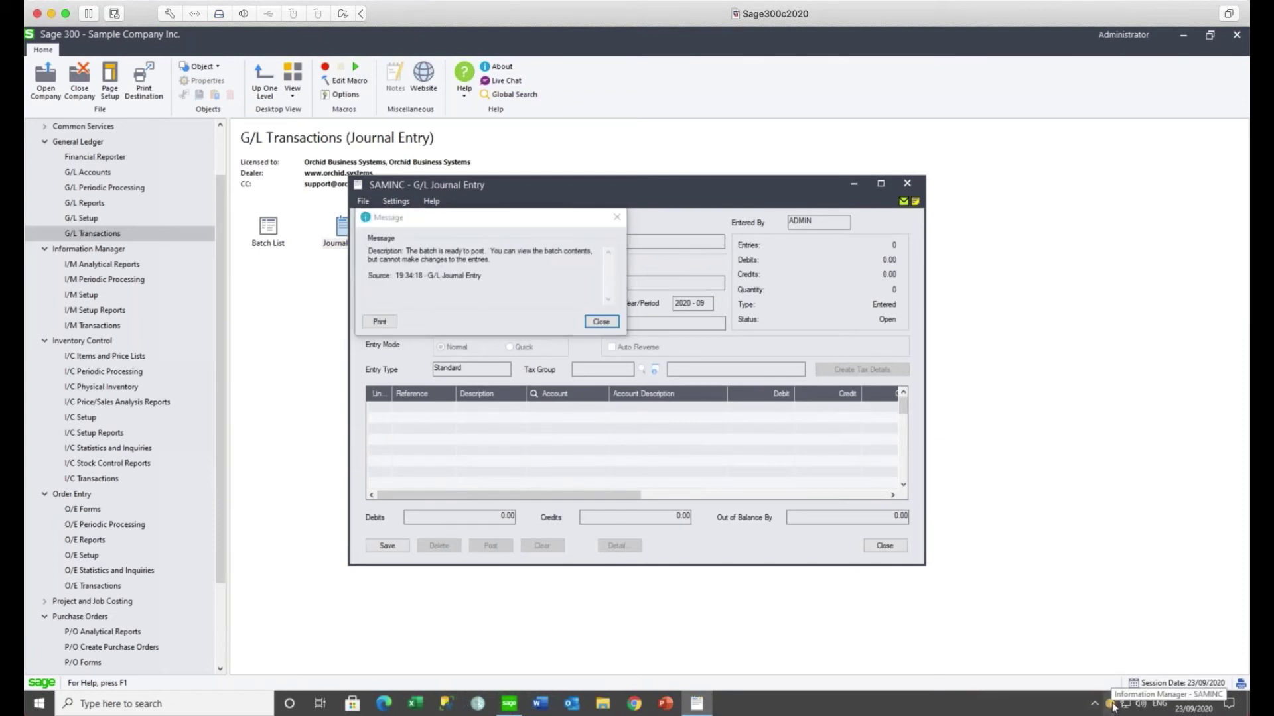
pyautogui.click(1145, 667)
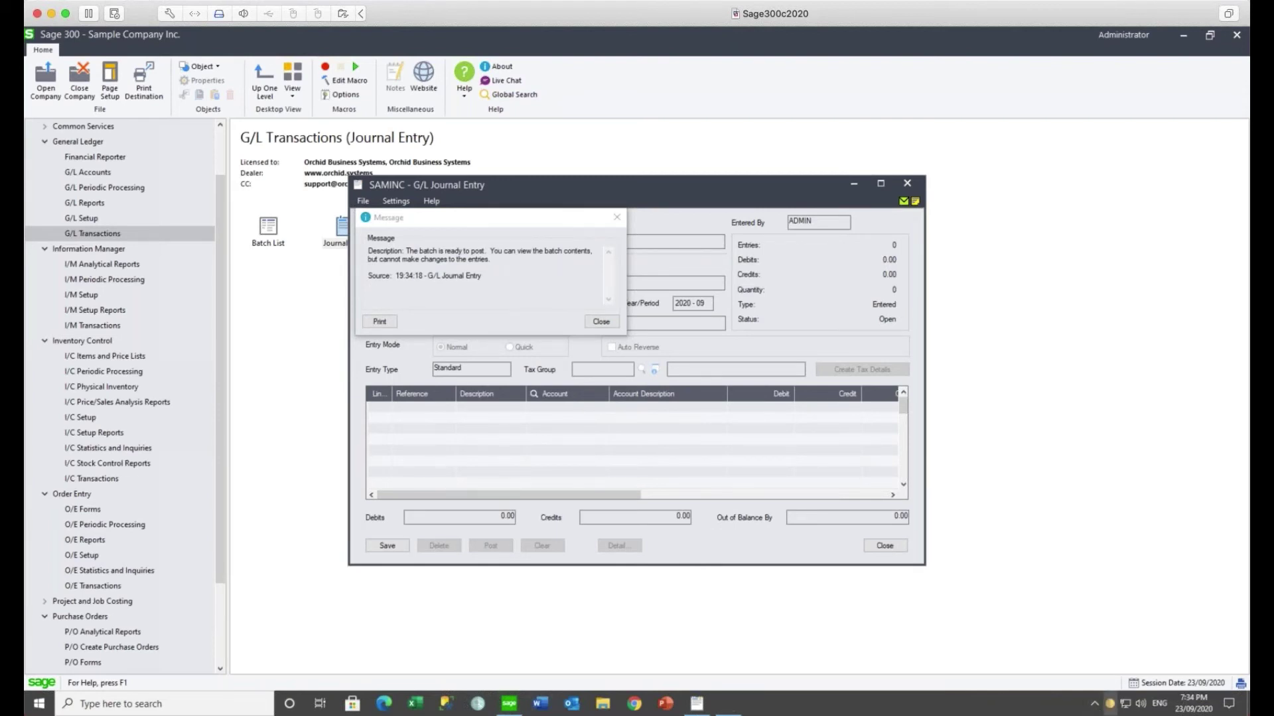
pyautogui.rightClick(1112, 707)
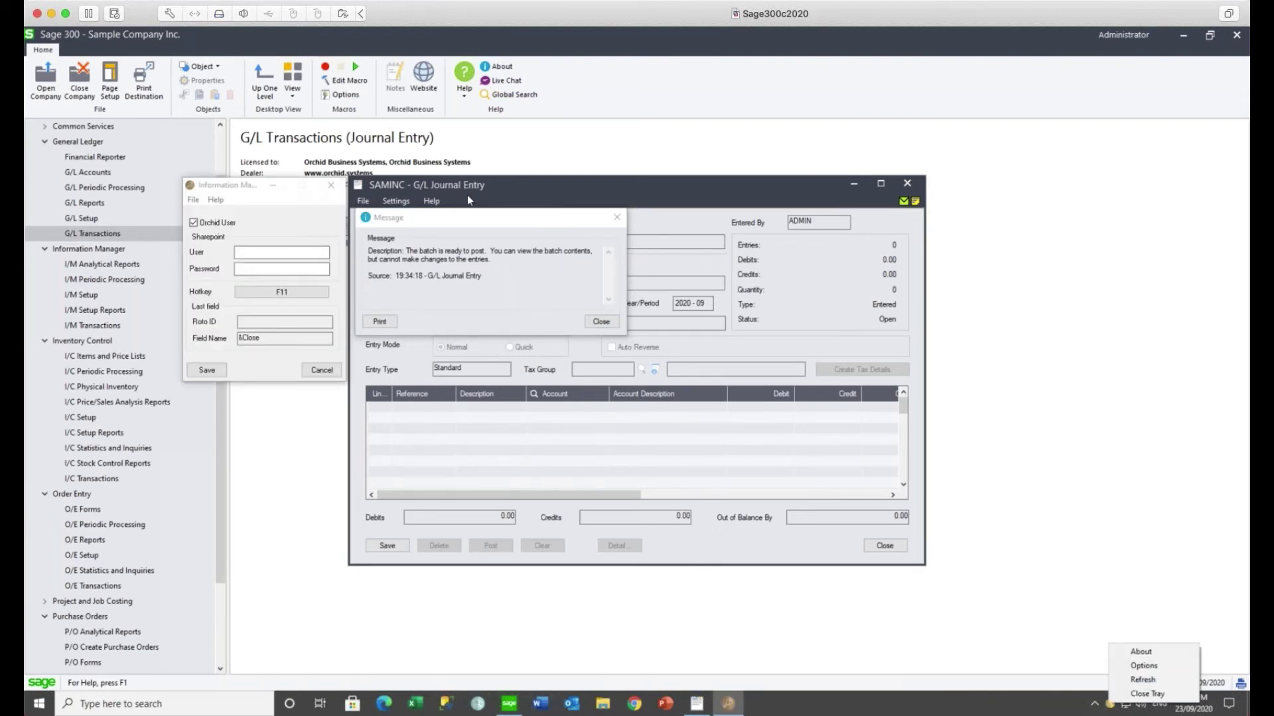
pyautogui.click(599, 322)
pyautogui.click(600, 322)
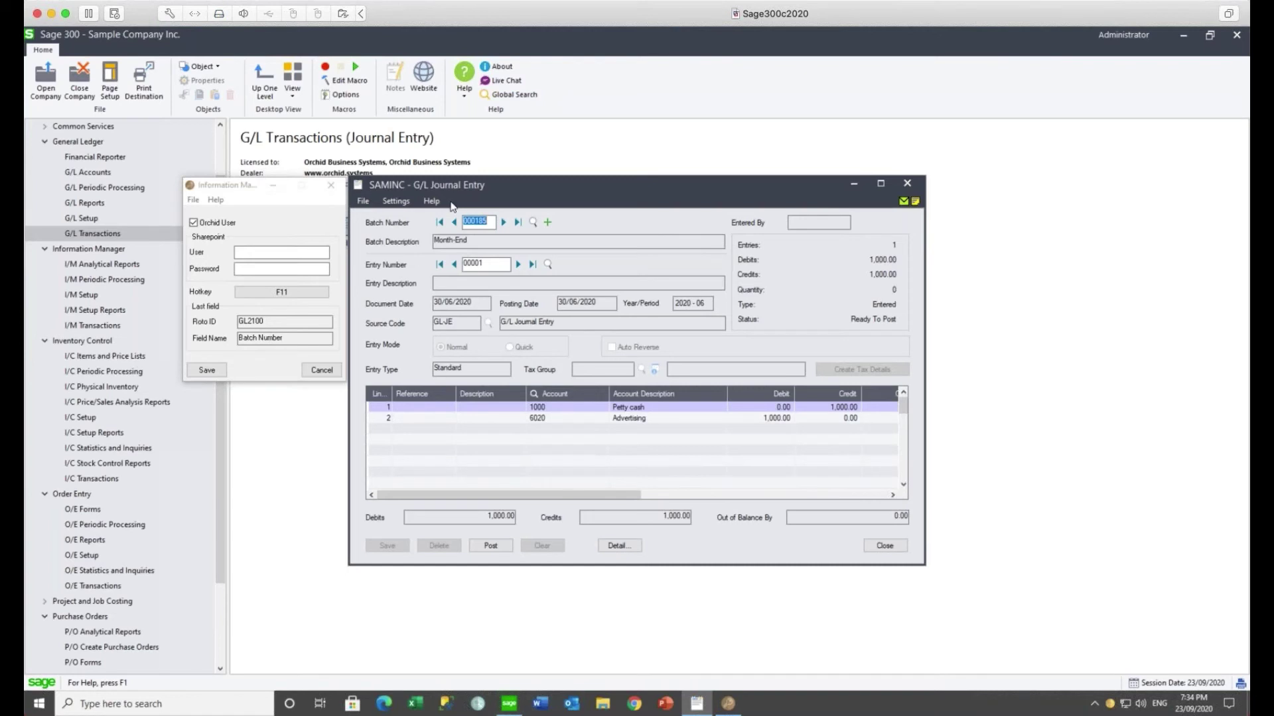
# - Read the Roto ID and field names that the tray options report for journal entry fields, and close both windows
pyautogui.click(491, 221)
pyautogui.click(547, 407)
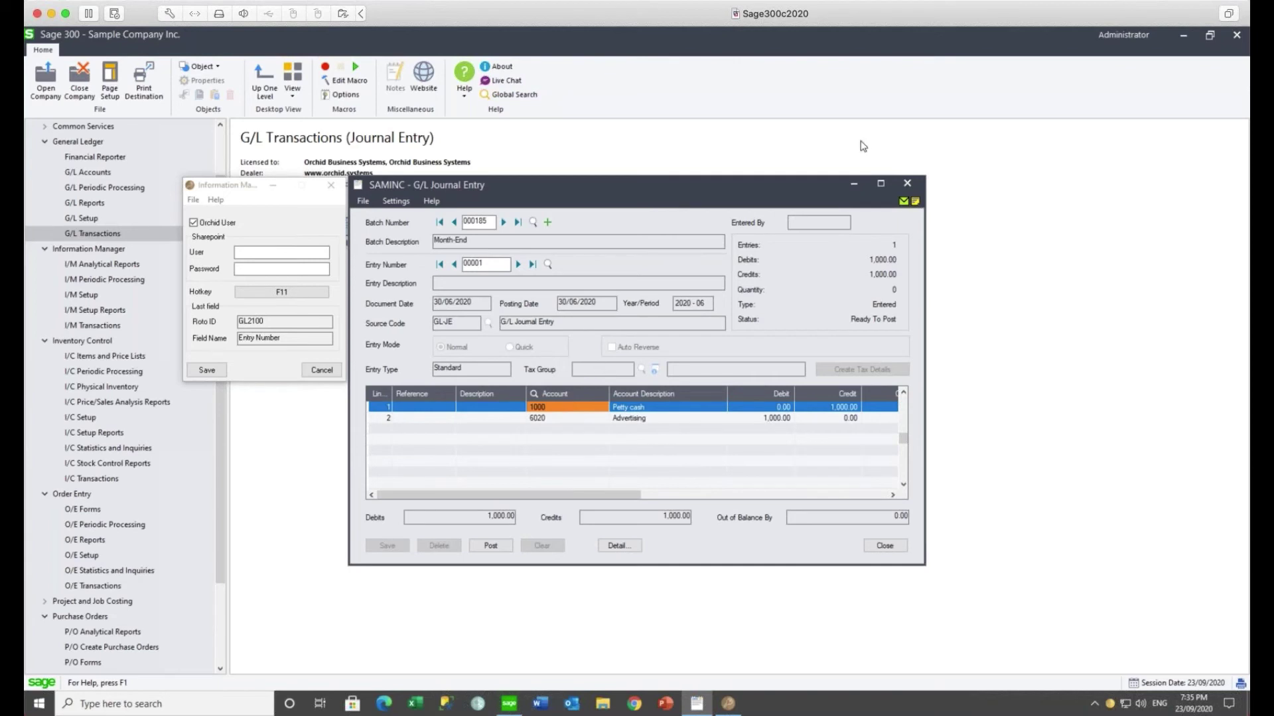
pyautogui.click(906, 185)
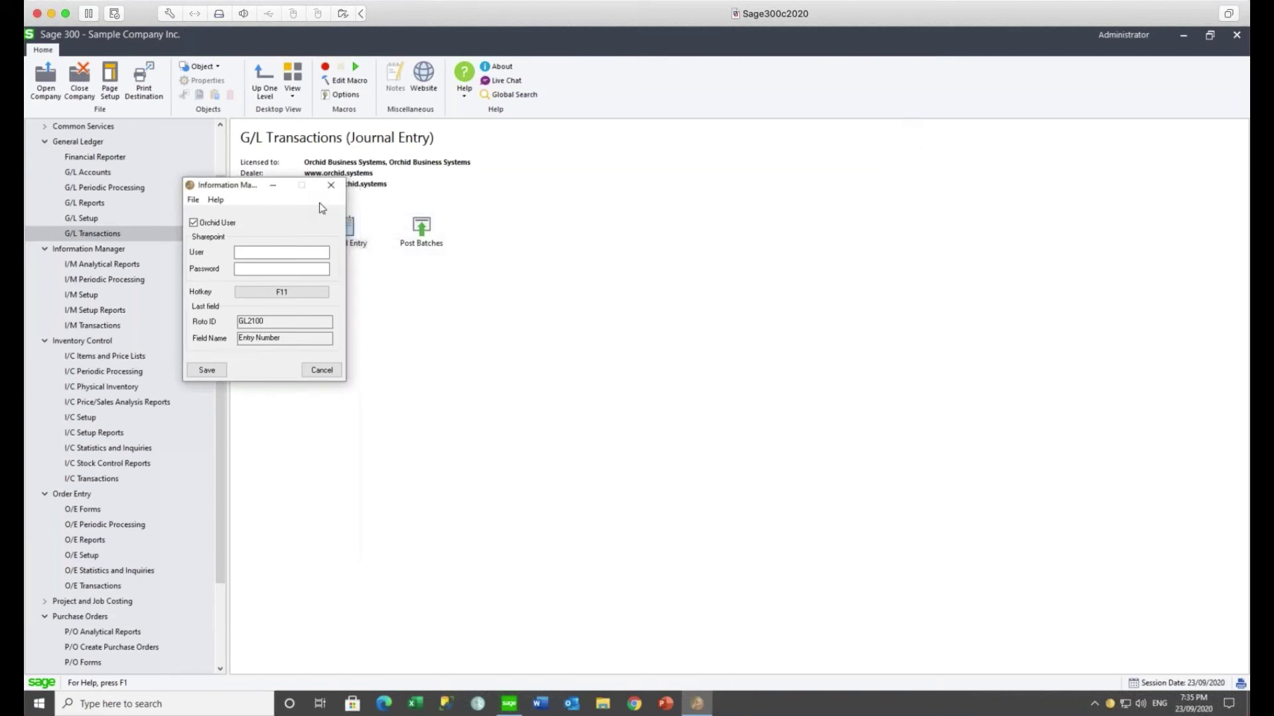
pyautogui.click(332, 186)
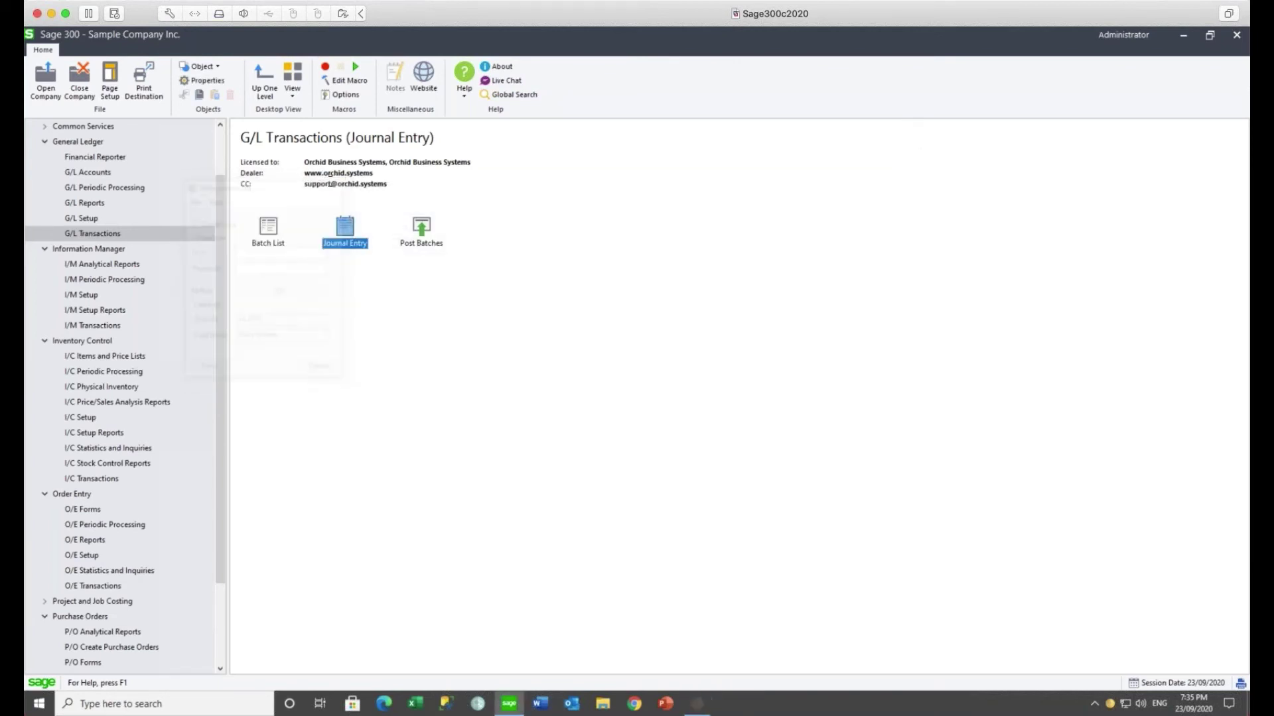
# - Browse to C:\DML30\AP DOCUMENTS\1200 in File Explorer, examine the folder's files and full path, and close the window
pyautogui.click(602, 705)
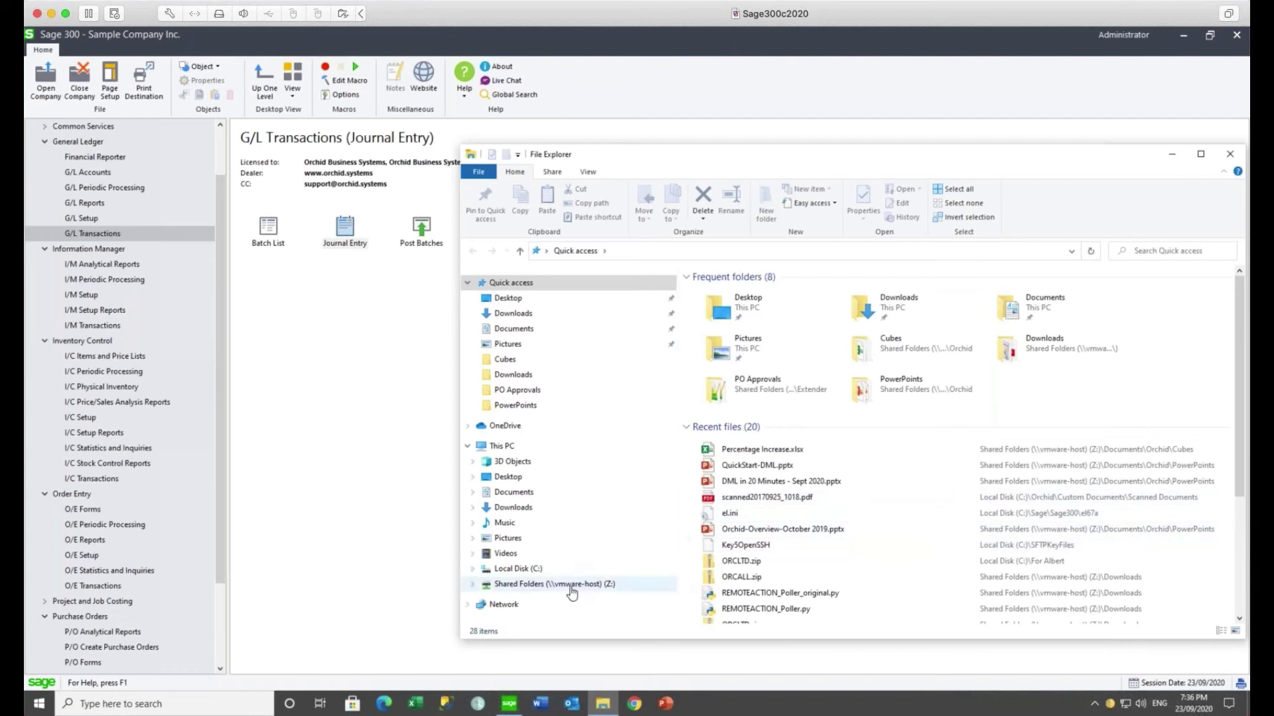
pyautogui.click(526, 574)
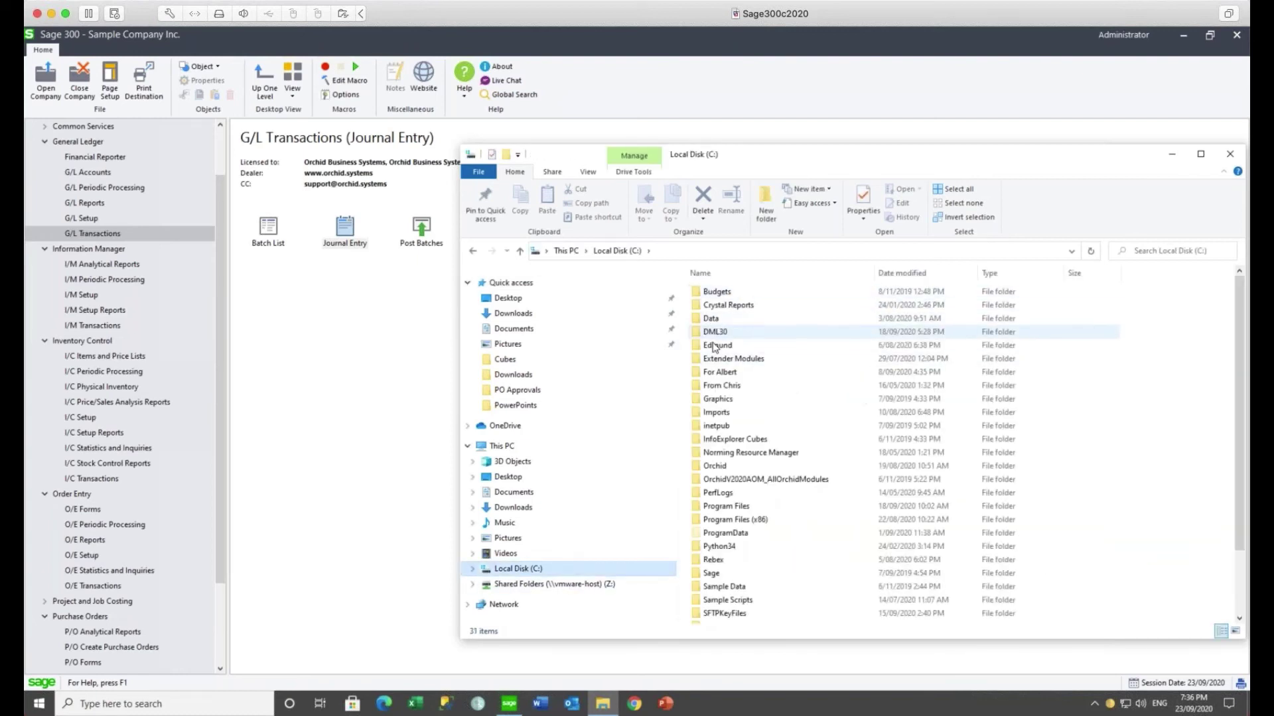
pyautogui.click(716, 335)
pyautogui.doubleClick(717, 335)
pyautogui.doubleClick(711, 292)
pyautogui.doubleClick(711, 292)
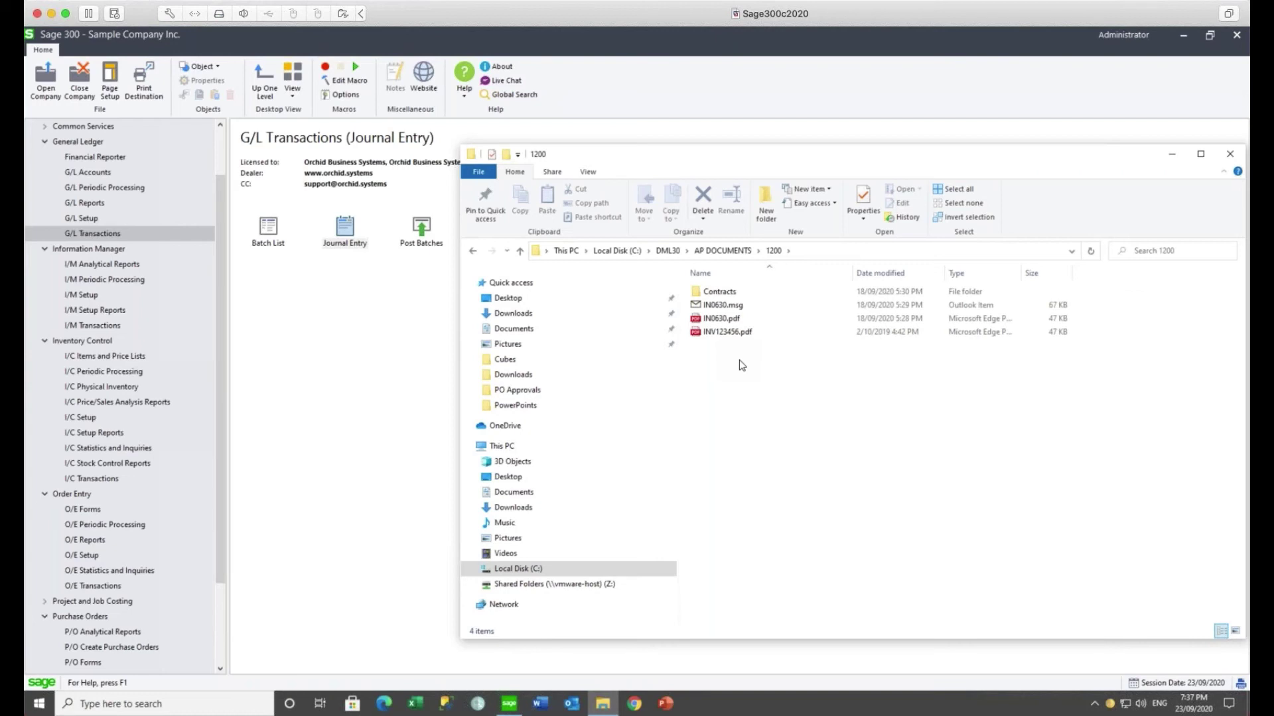
pyautogui.click(736, 250)
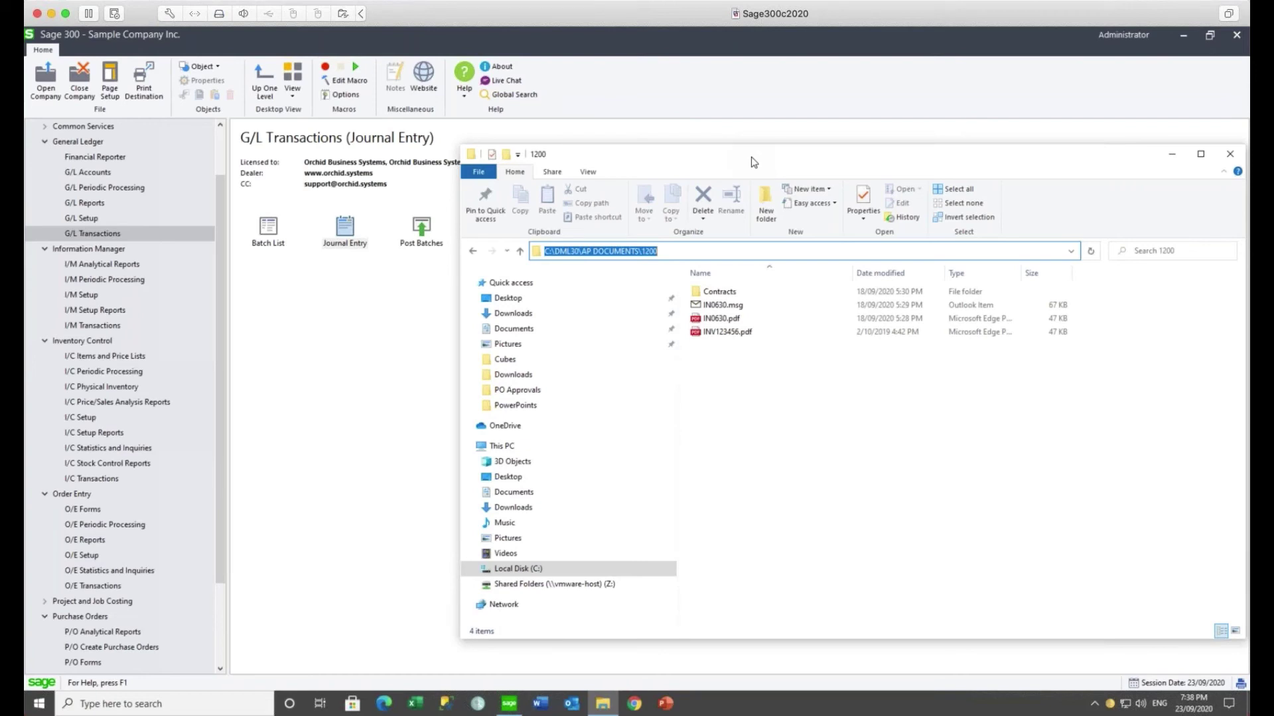
pyautogui.click(1230, 156)
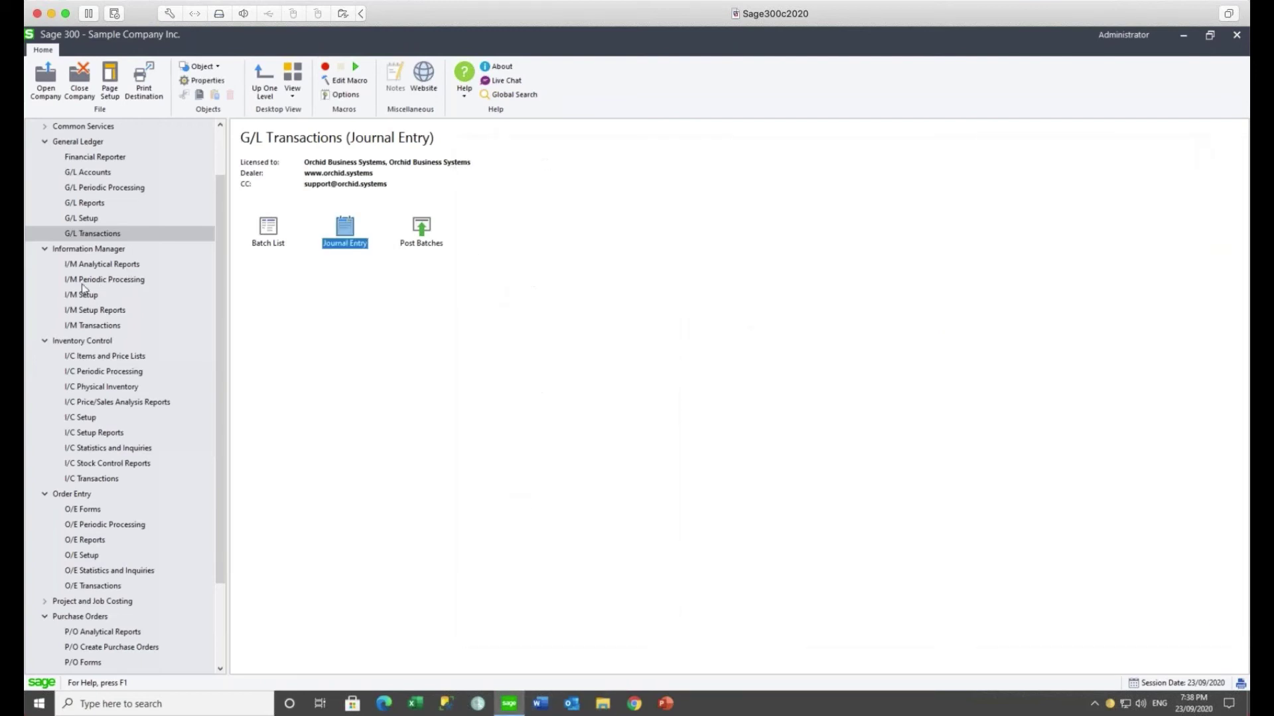
# - Collapse the General Ledger, Information Manager, Inventory Control and Order Entry modules in the navigation tree
pyautogui.moveTo(222, 313); pyautogui.dragTo(226, 257)
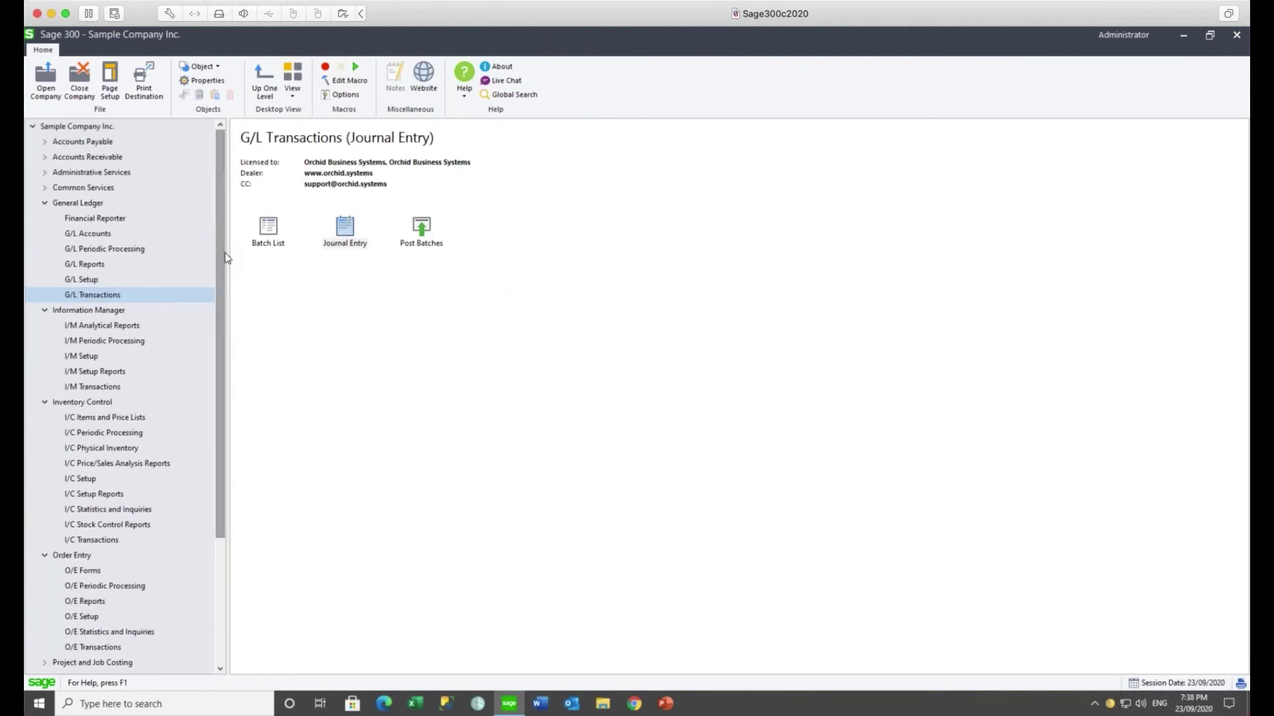
pyautogui.click(44, 204)
pyautogui.click(44, 218)
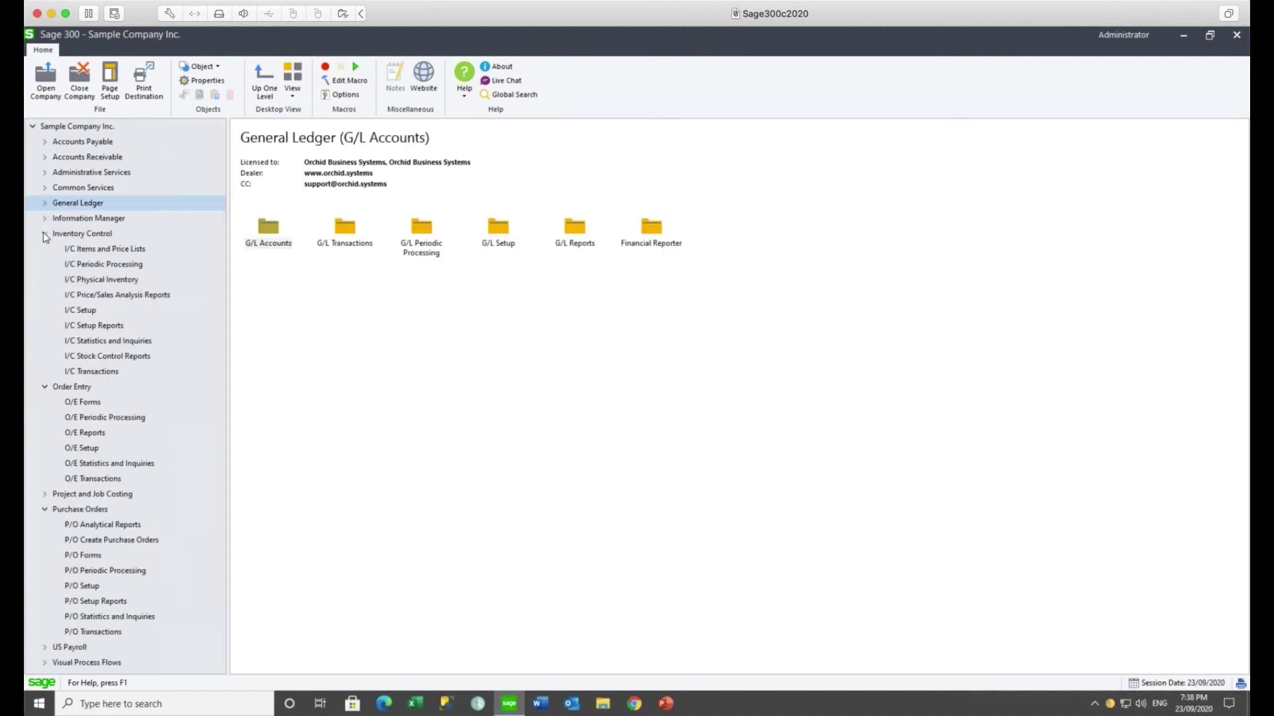
pyautogui.click(43, 234)
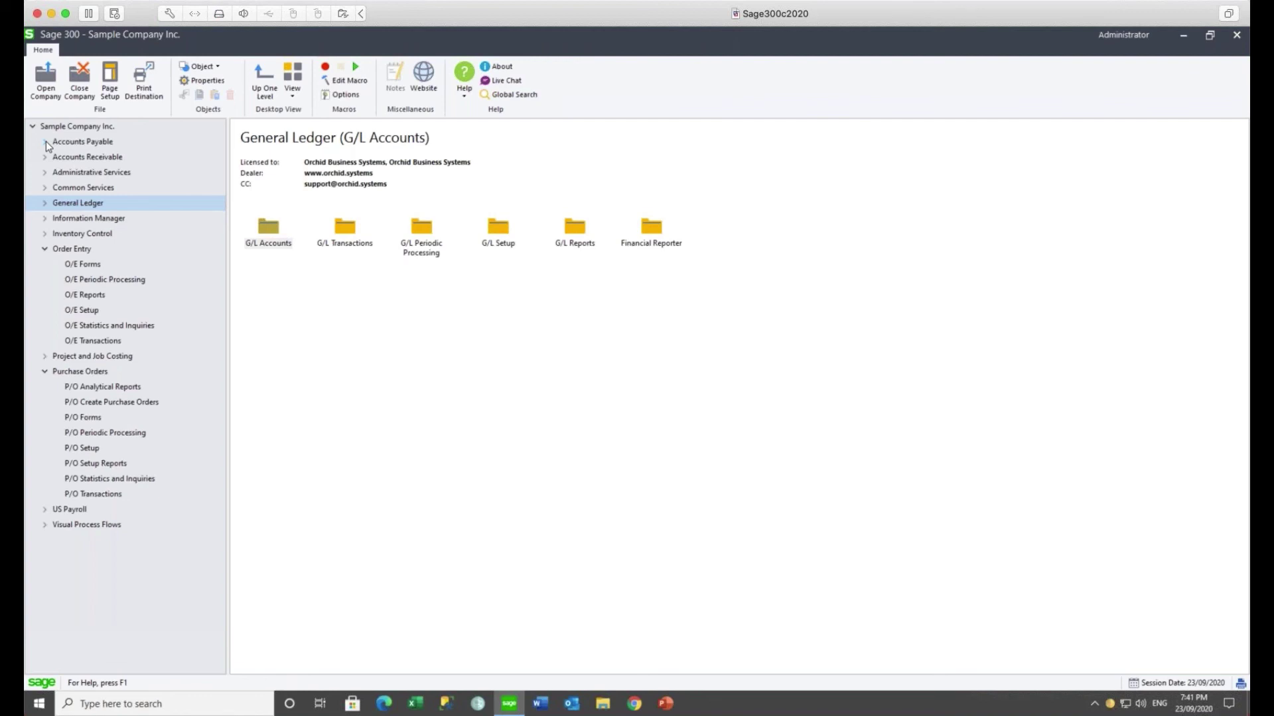
pyautogui.click(46, 251)
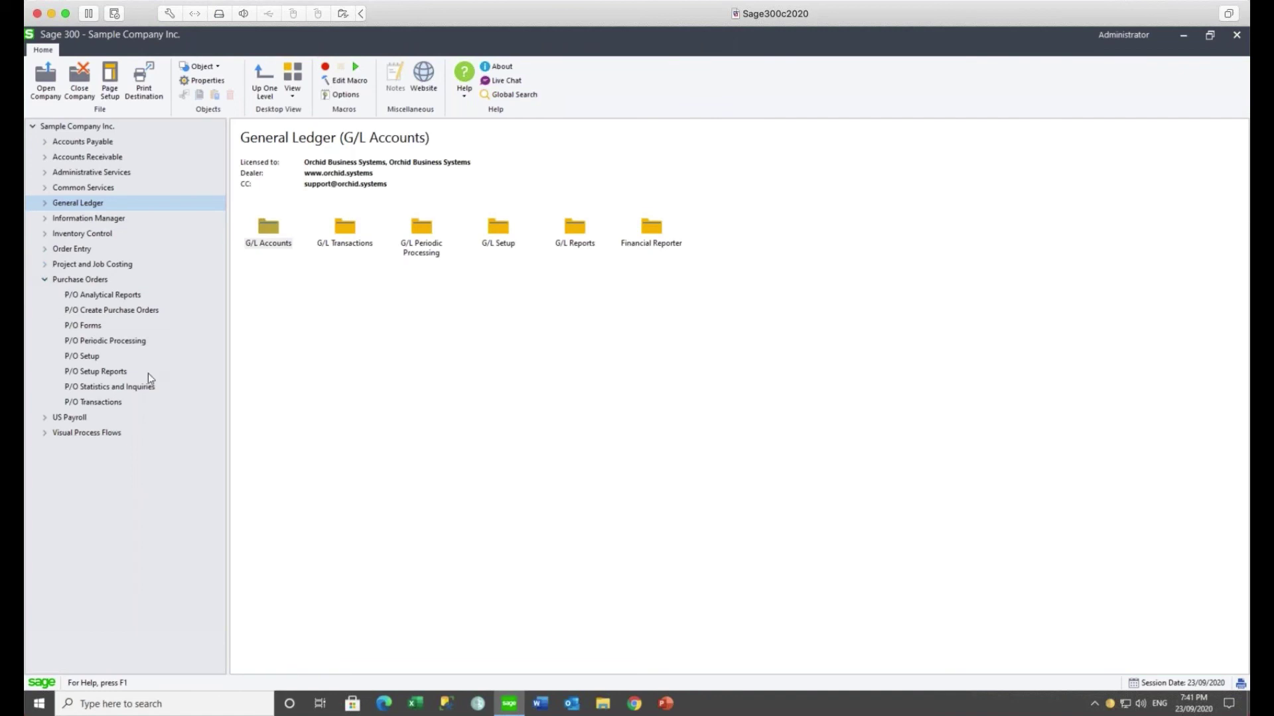
# - Review the Orchid User setting in the Information Manager tray options, and close them without saving
pyautogui.rightClick(1112, 705)
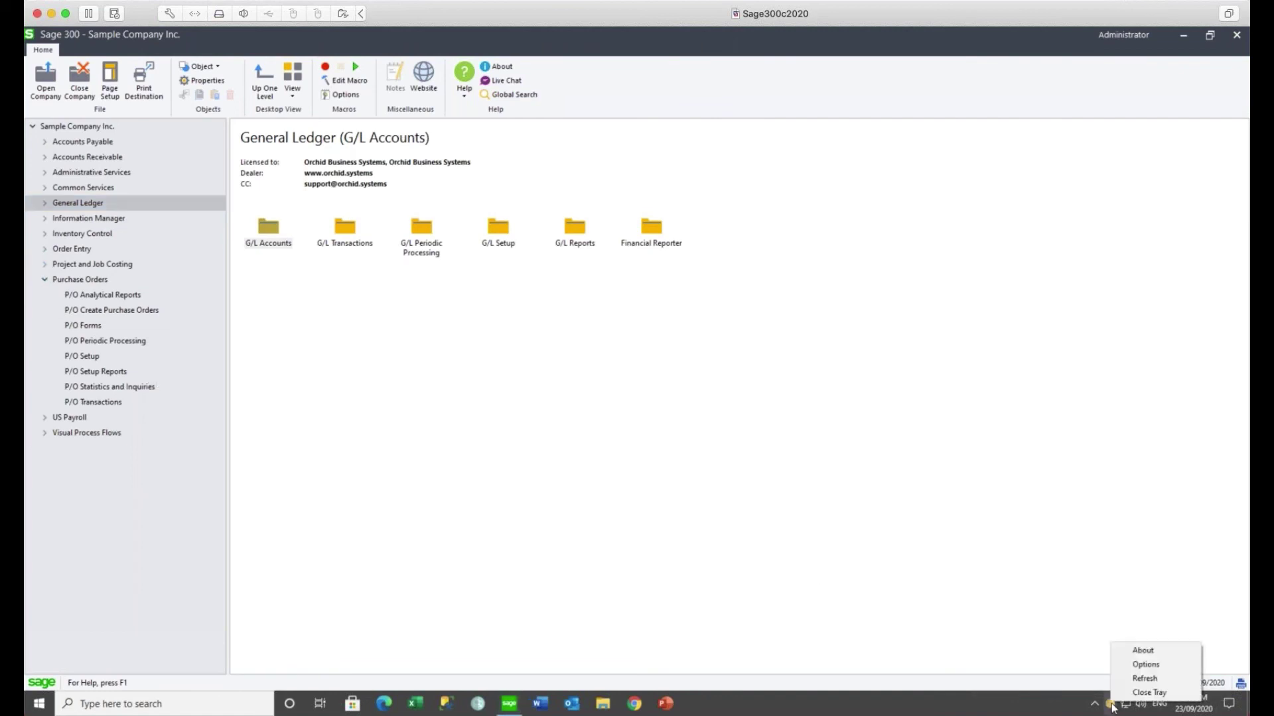
pyautogui.click(1146, 666)
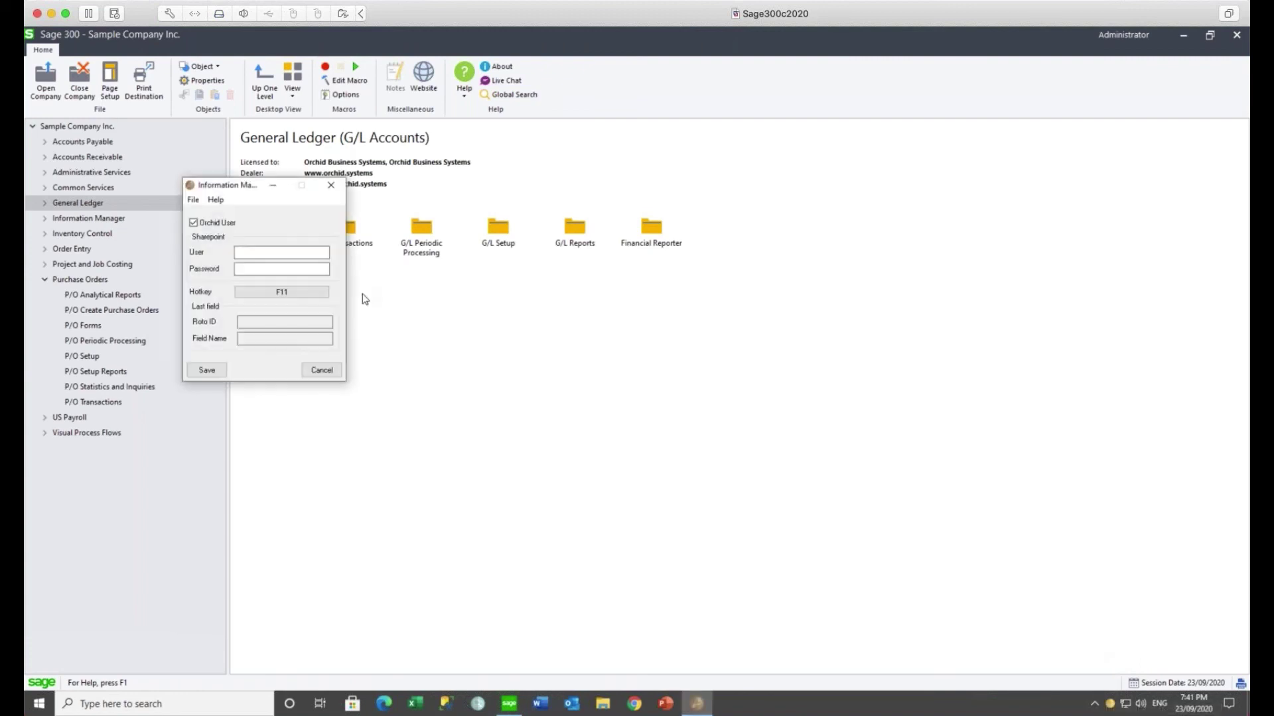
pyautogui.click(193, 221)
pyautogui.click(331, 188)
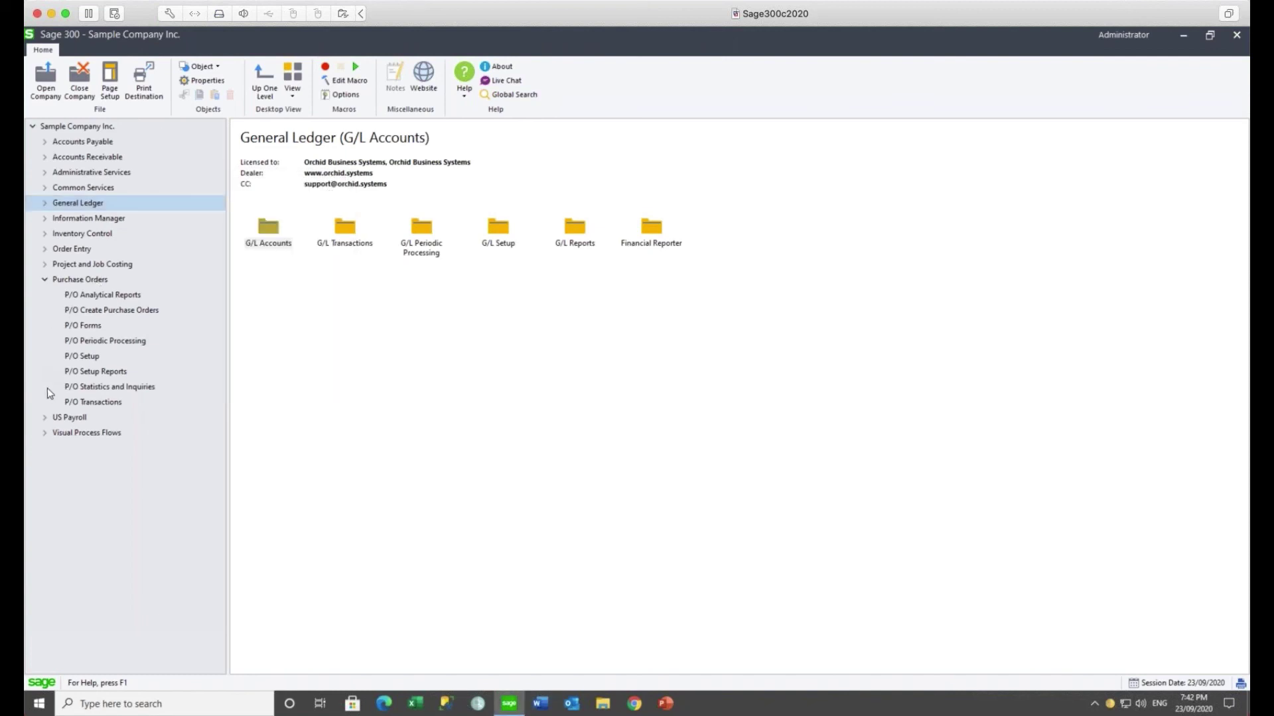
# - Open Purchase Order Entry from the P/O Transactions of the Purchase Orders module
pyautogui.click(94, 403)
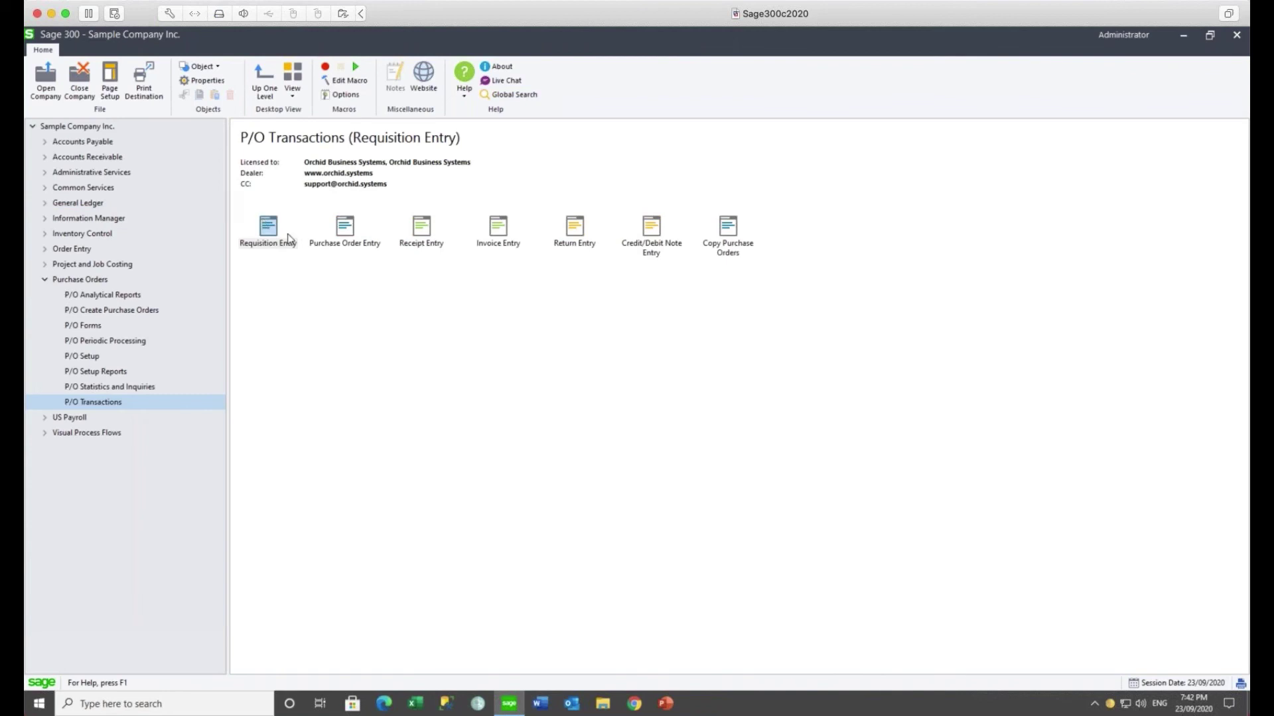
pyautogui.doubleClick(346, 229)
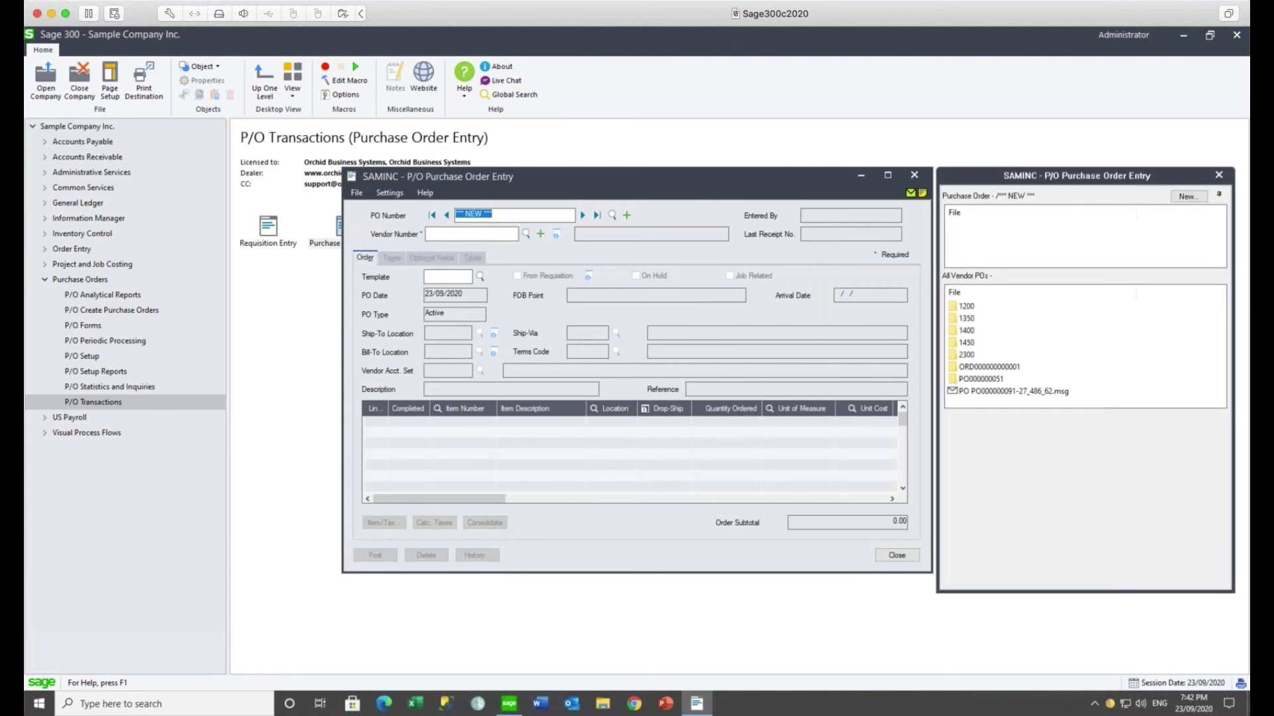
pyautogui.click(911, 192)
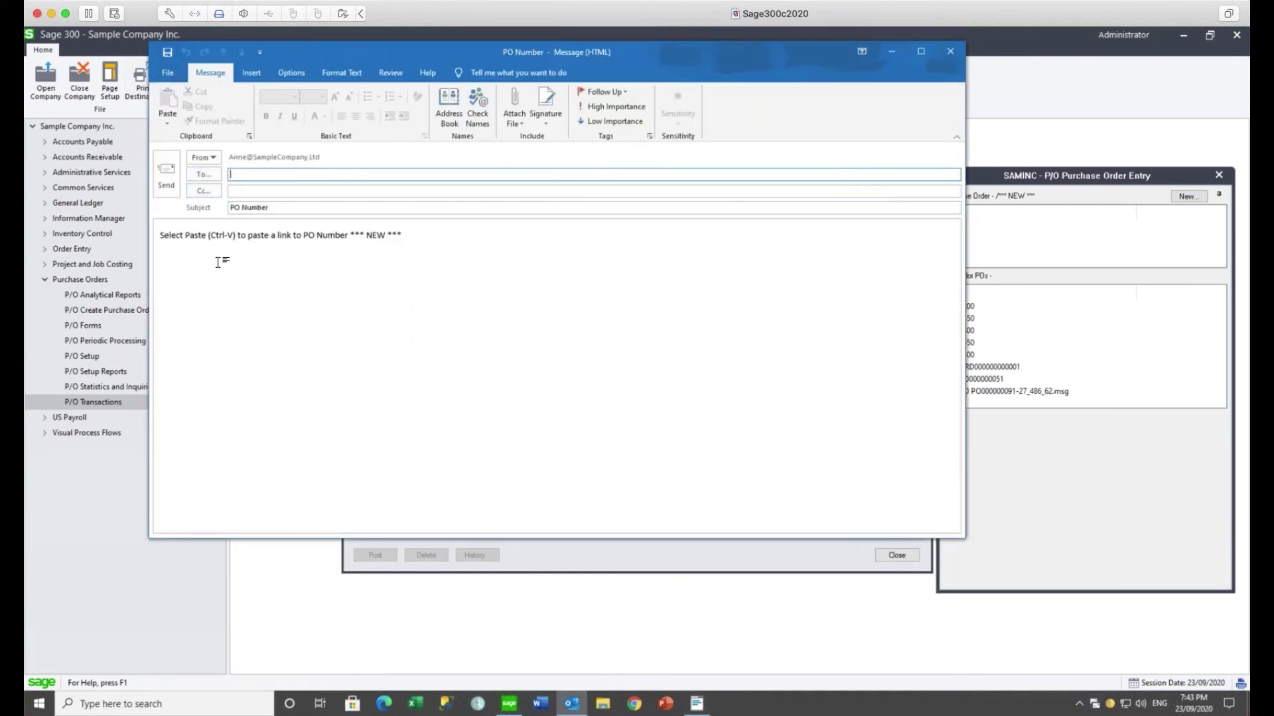
pyautogui.click(416, 234)
pyautogui.press('Return')
pyautogui.press('Return')
pyautogui.write('*** NEW ***')
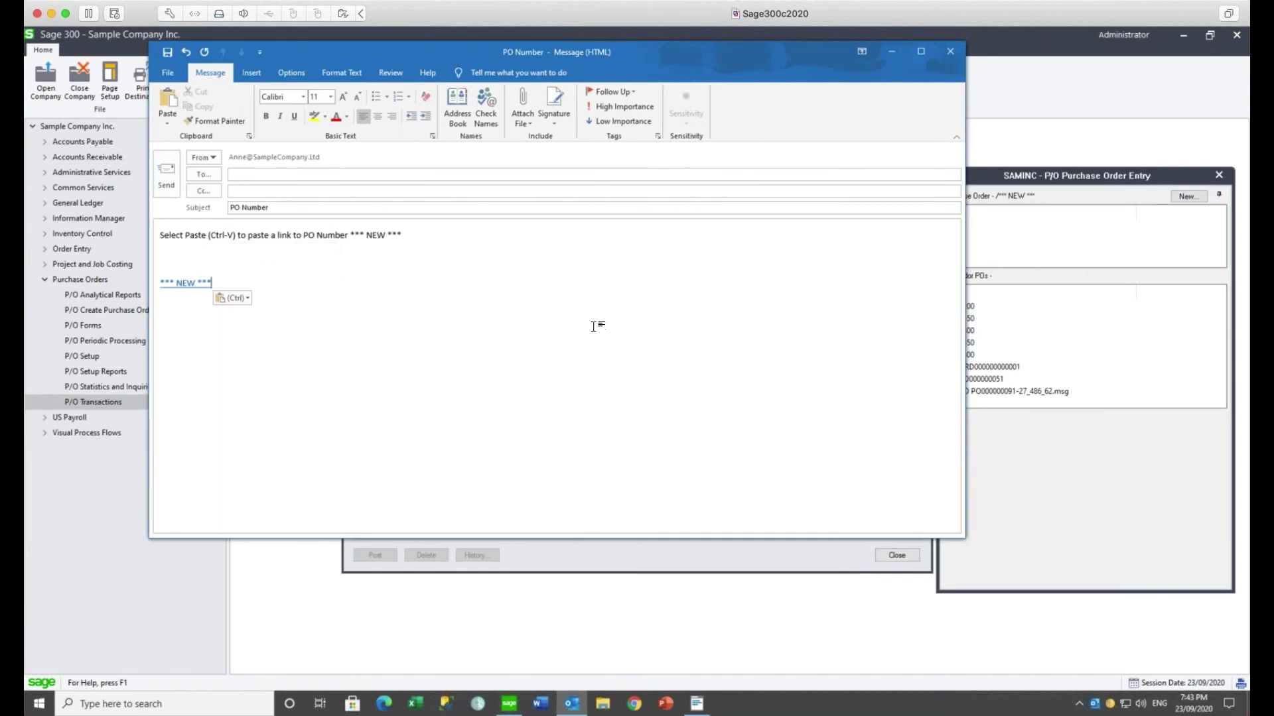
pyautogui.click(943, 58)
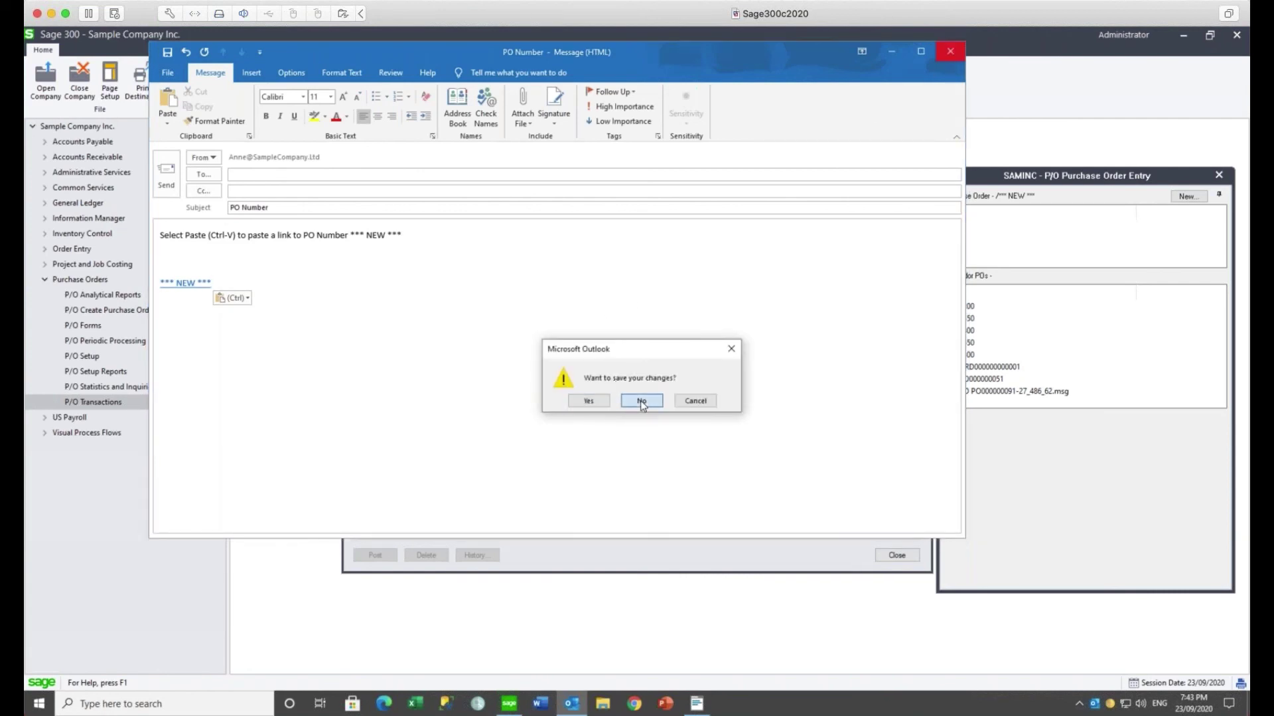
pyautogui.click(642, 401)
# - Load the first existing purchase order and paste its PO number link into the body of a new e-mail message
pyautogui.click(583, 215)
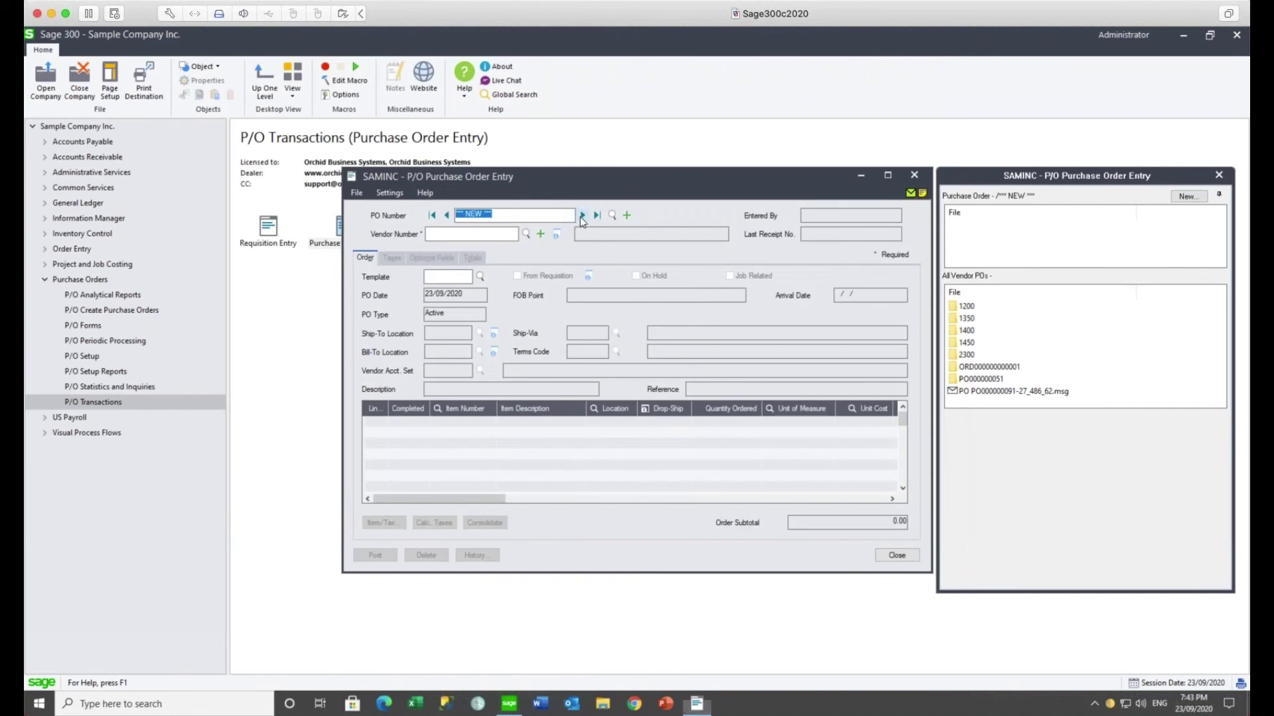
pyautogui.click(911, 194)
pyautogui.click(449, 228)
pyautogui.write('PO000000001')
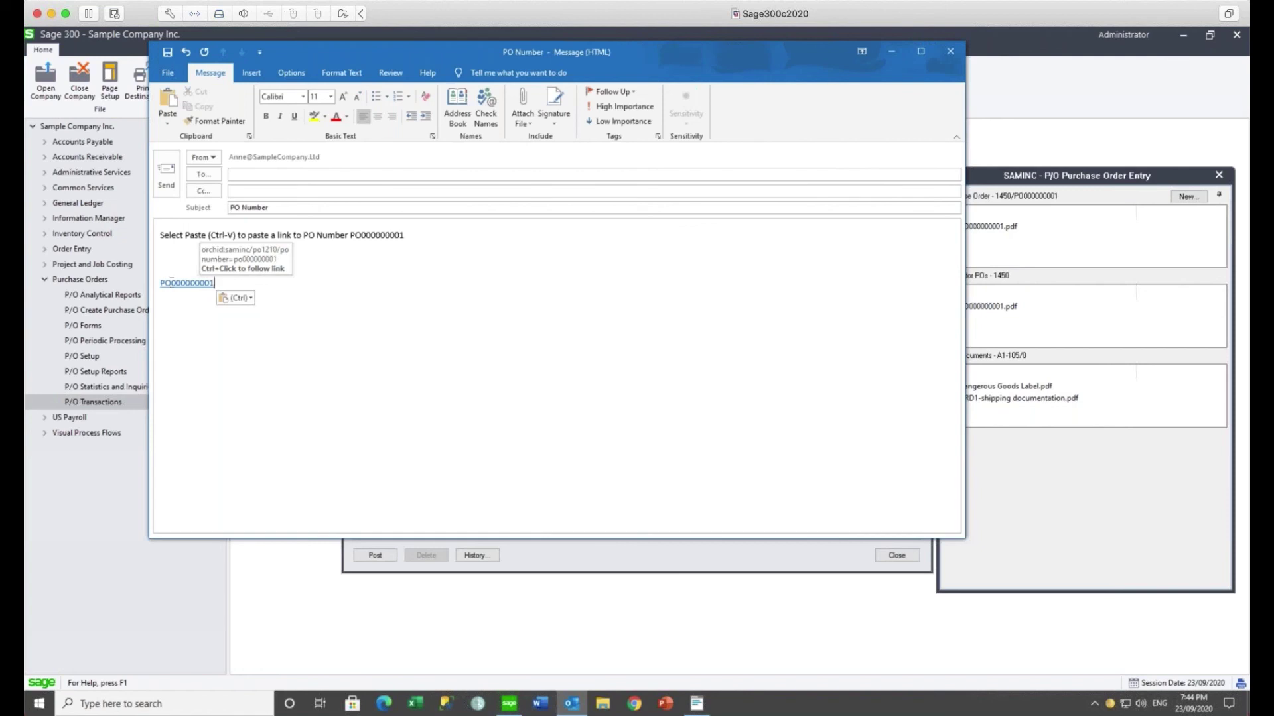
# - Review the hyperlink options for the pasted PO number link without applying any, and return to the Purchase Order Entry window
pyautogui.rightClick(181, 283)
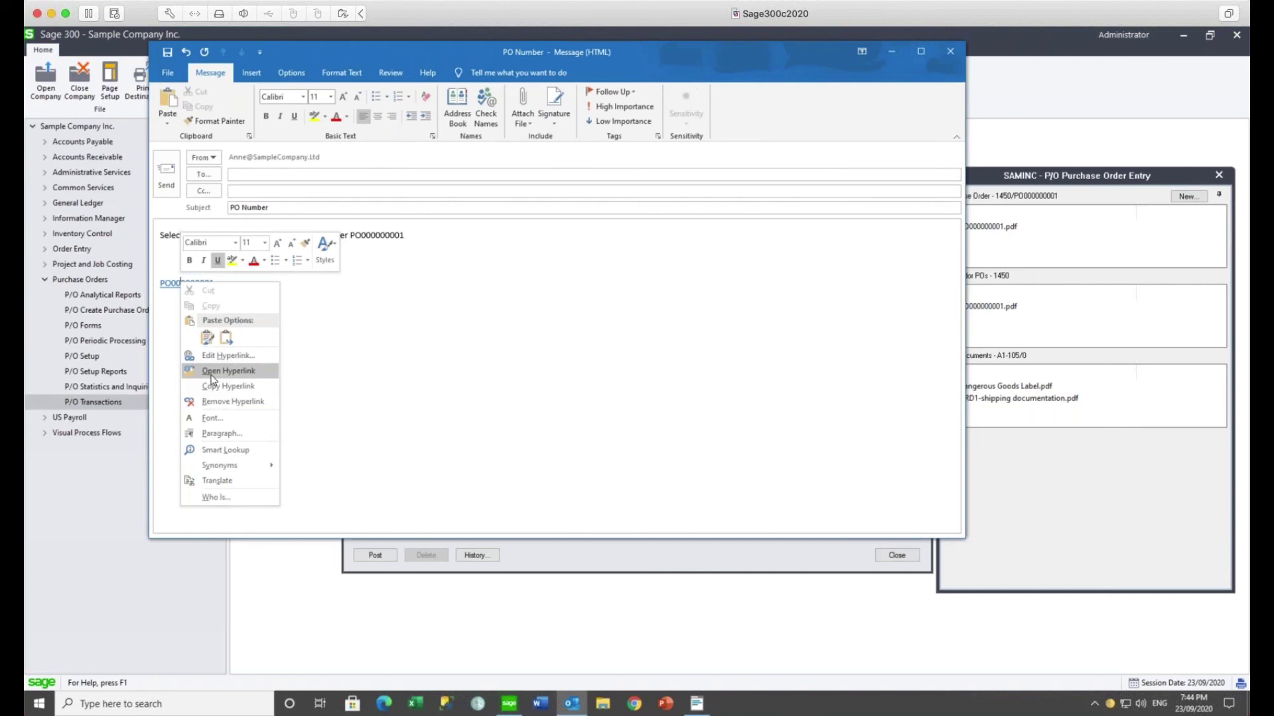
pyautogui.click(561, 569)
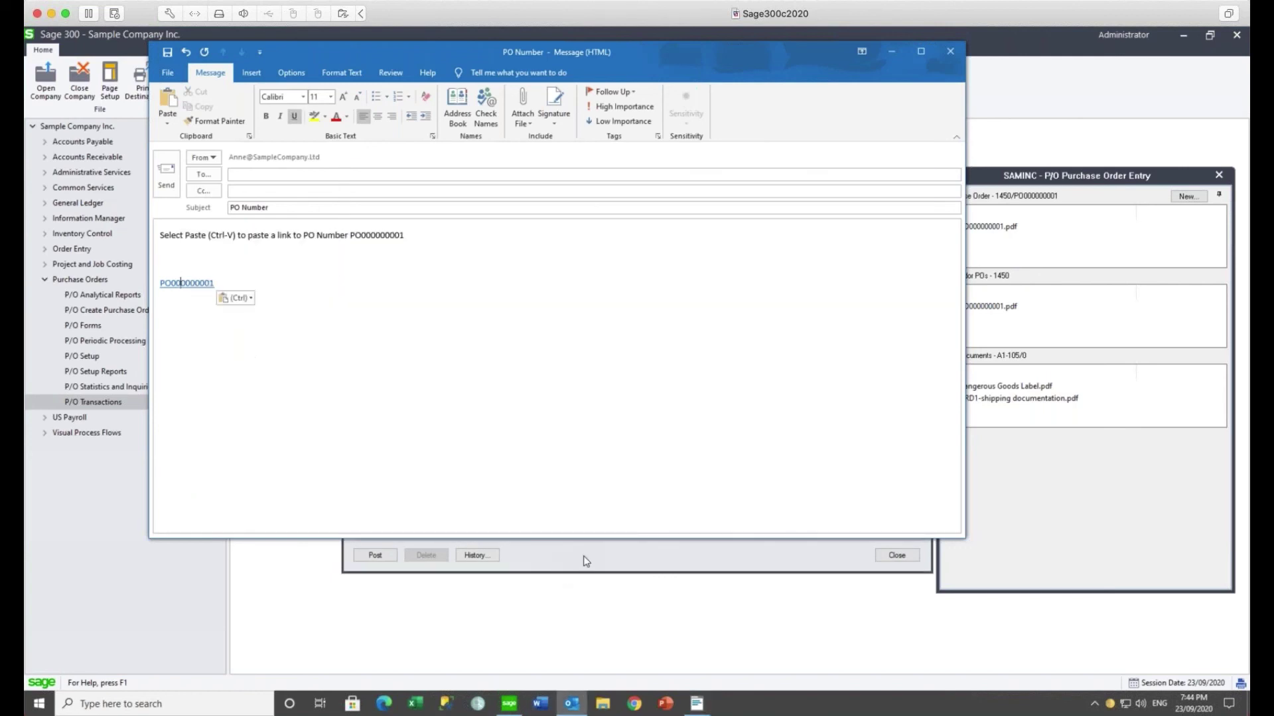
pyautogui.click(584, 561)
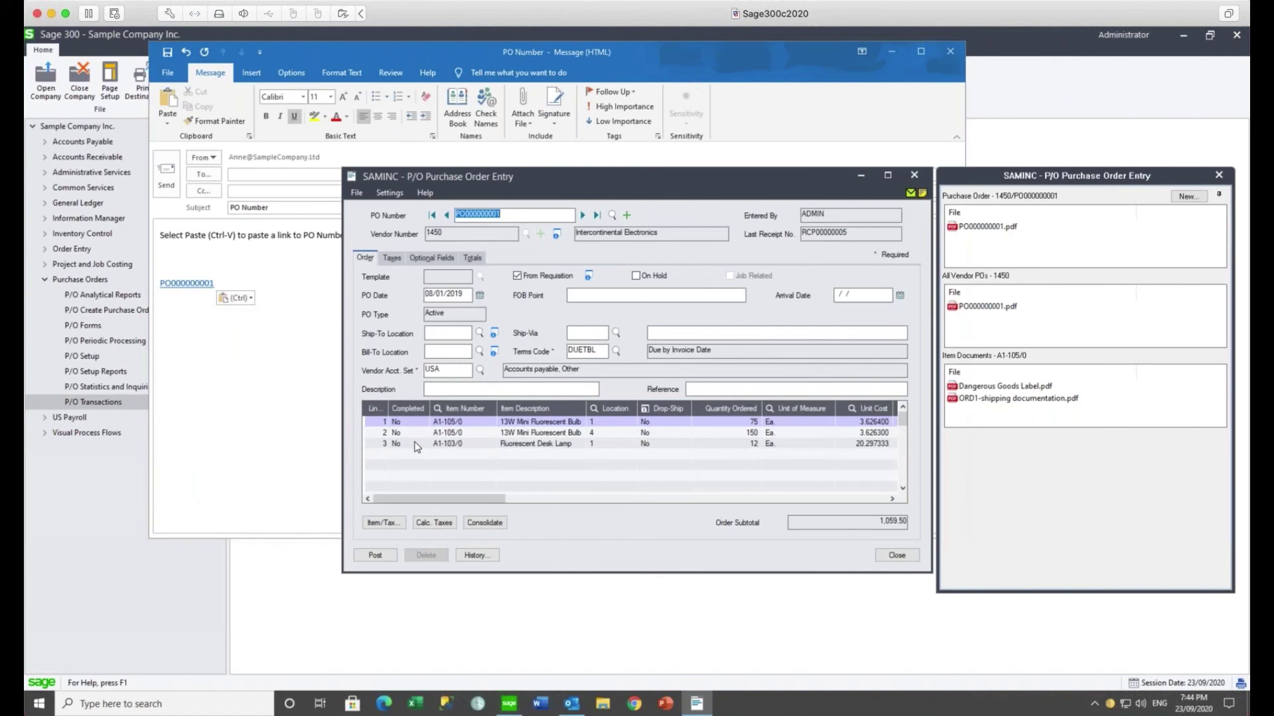